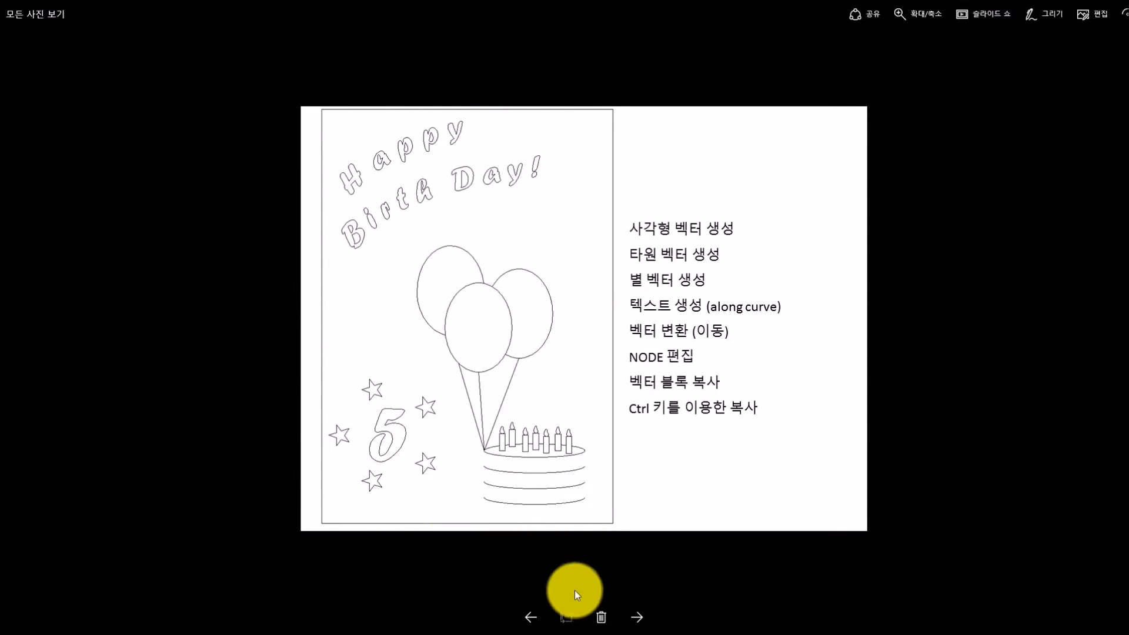
Switch to ArtCAM and create a new model 150 mm wide and 200 mm high at a resolution of 1010 x 1346 points
click(585, 629)
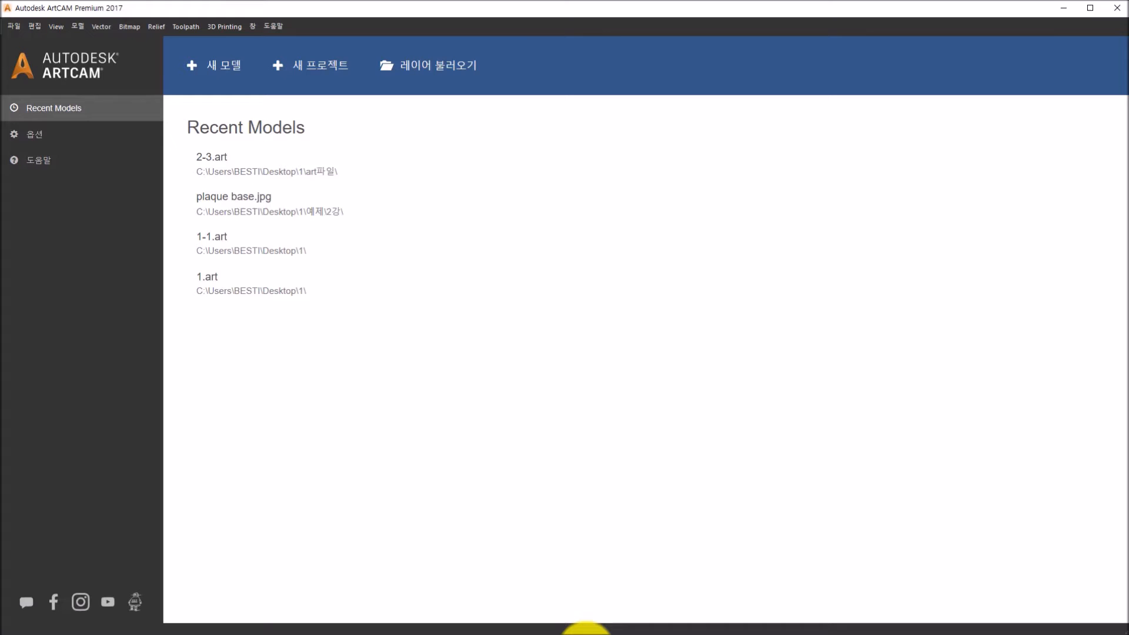
click(209, 54)
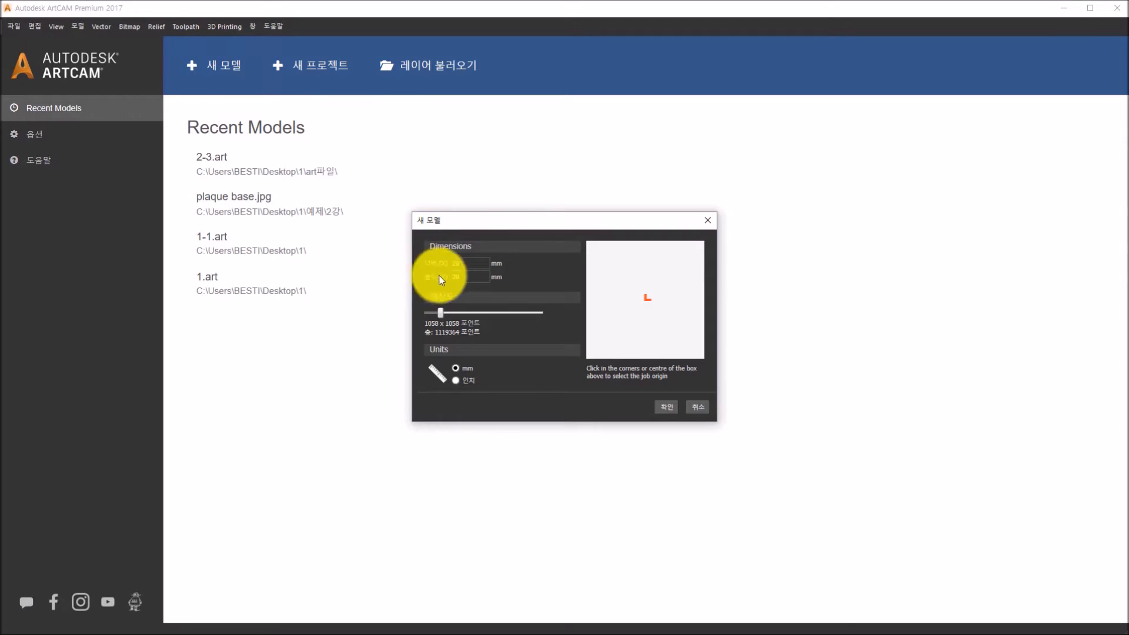
click(472, 266)
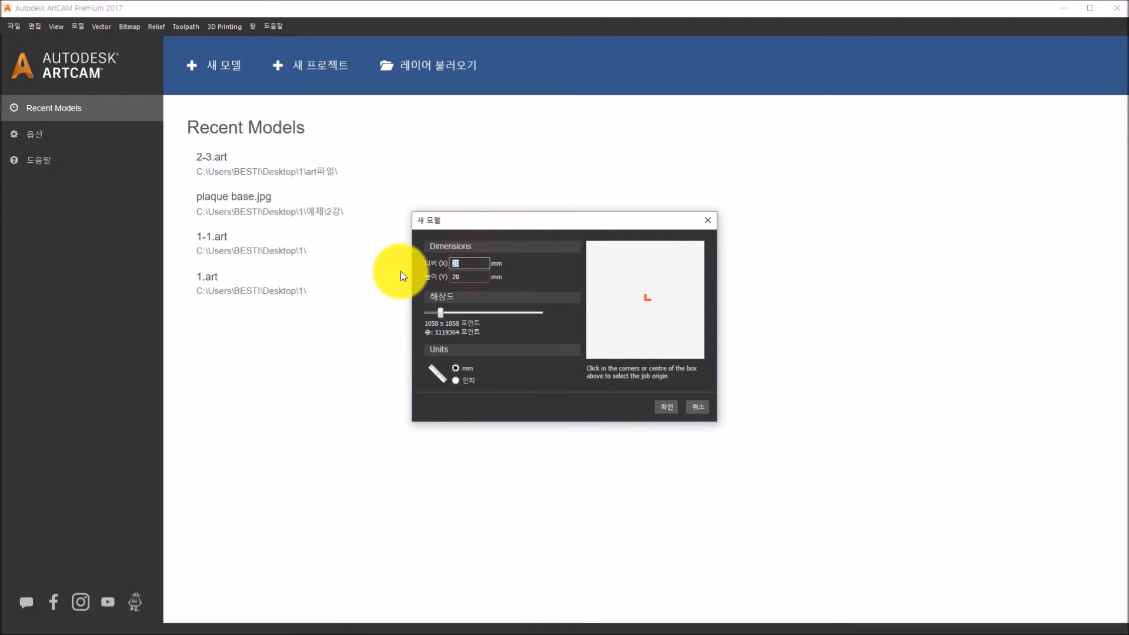
text(150)
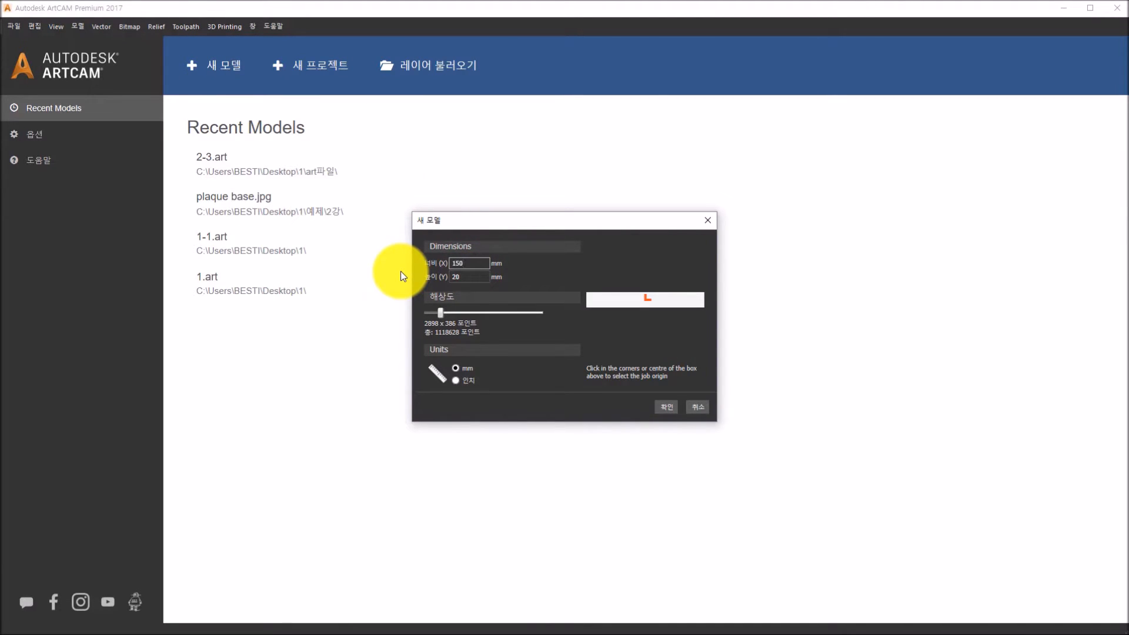
click(461, 275)
text(2000)
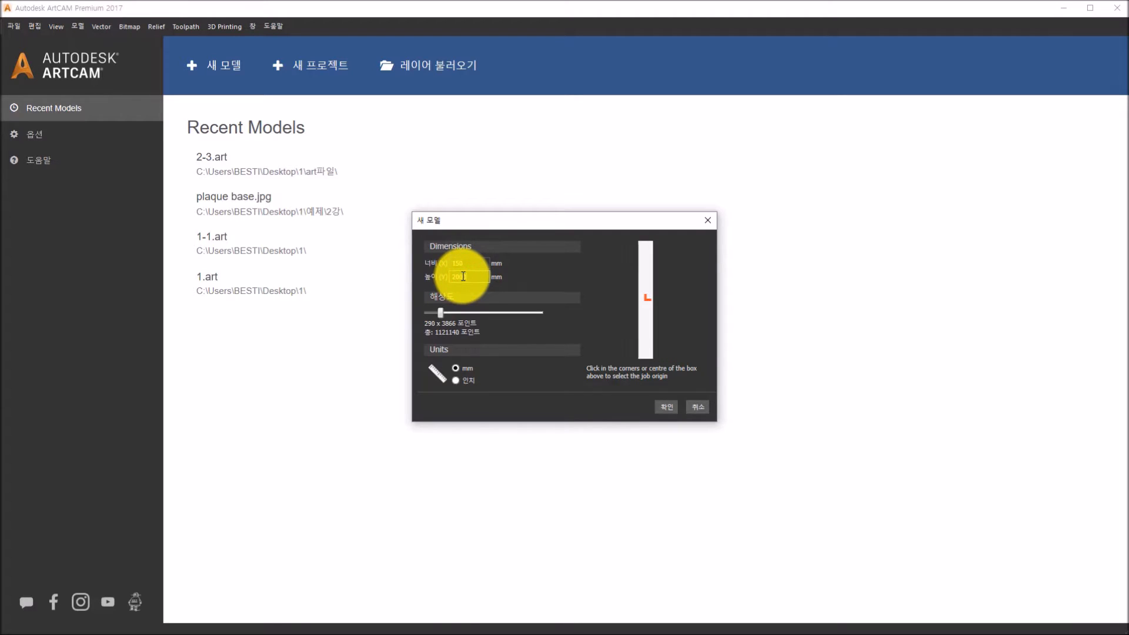
drag(441, 312, 447, 318)
click(487, 277)
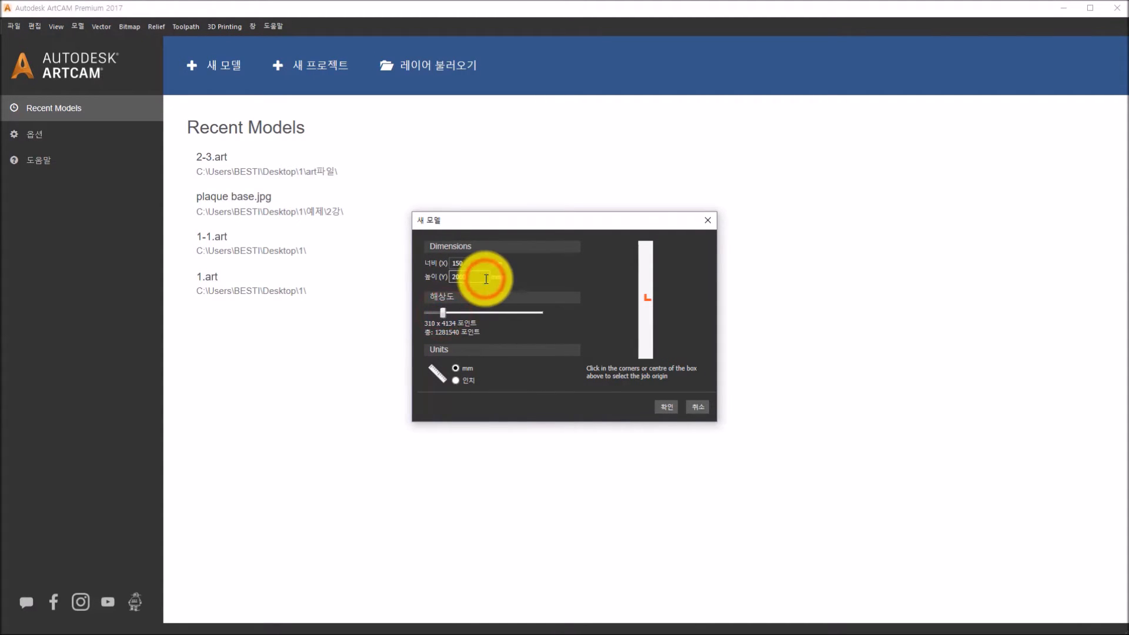
key(BackSpace)
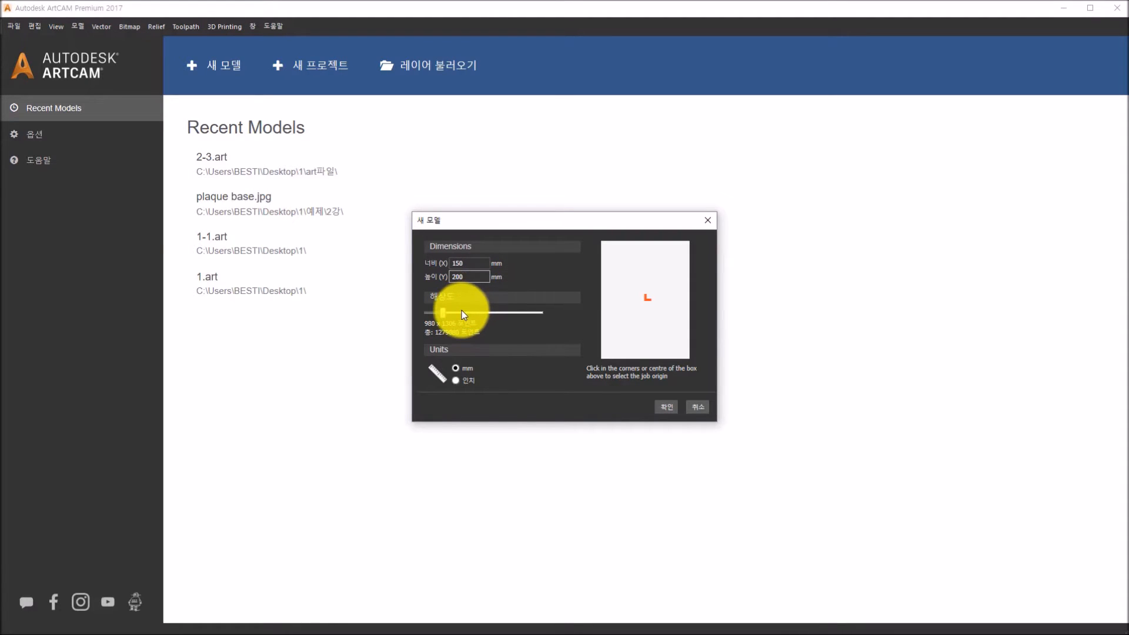
drag(443, 312, 450, 313)
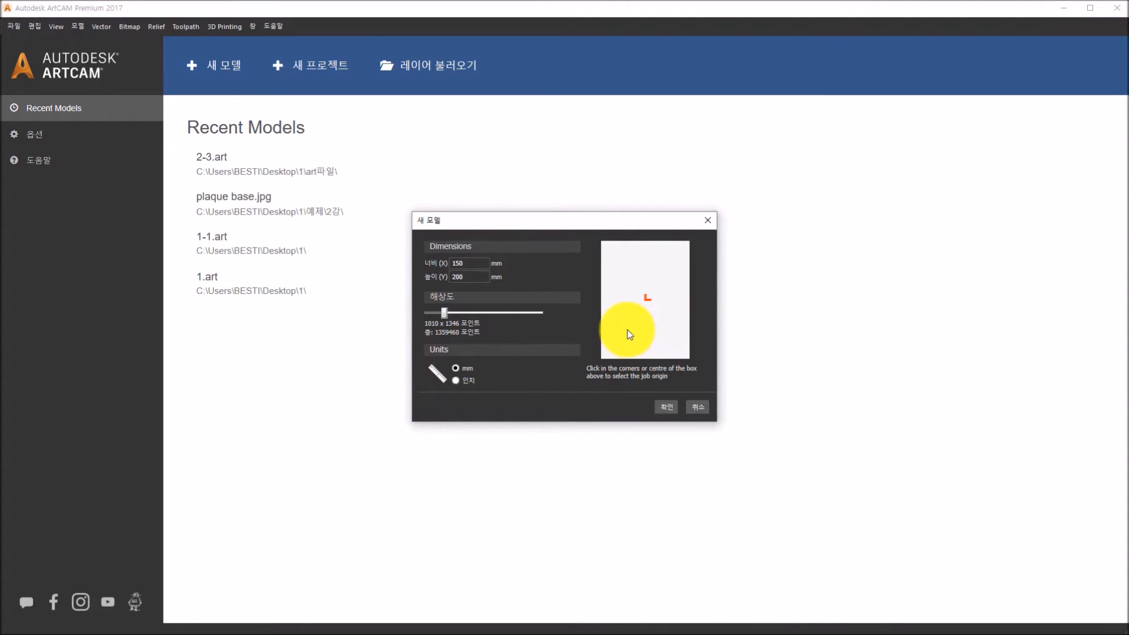
click(659, 407)
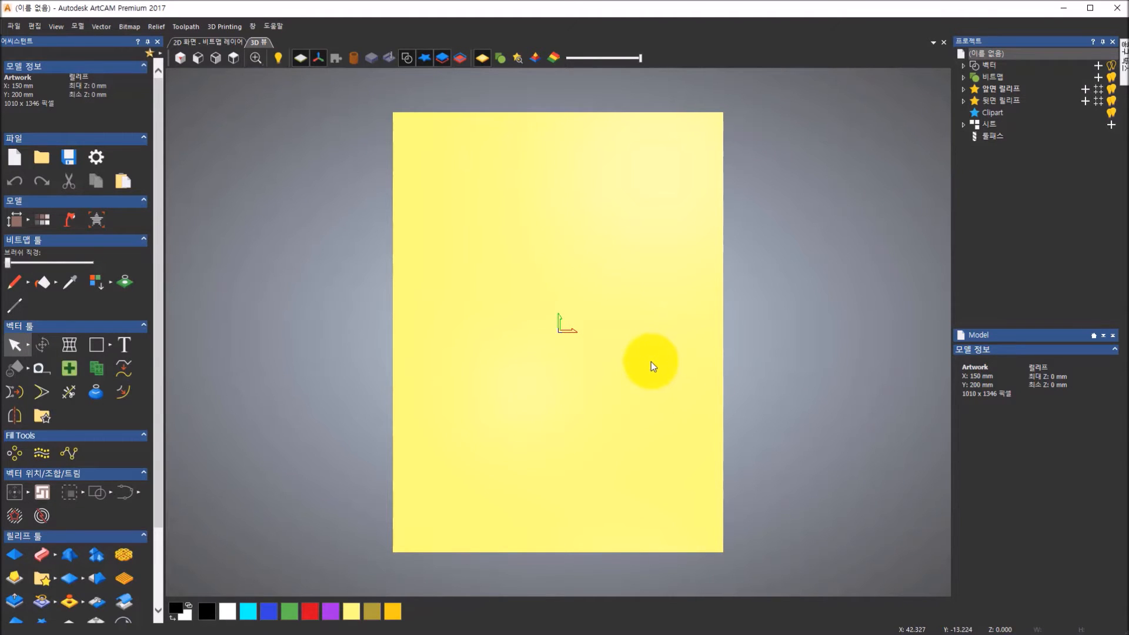
In the 2D view, create a 130 x 185 mm rectangle vector with corner radius 0, centred on the origin
click(191, 41)
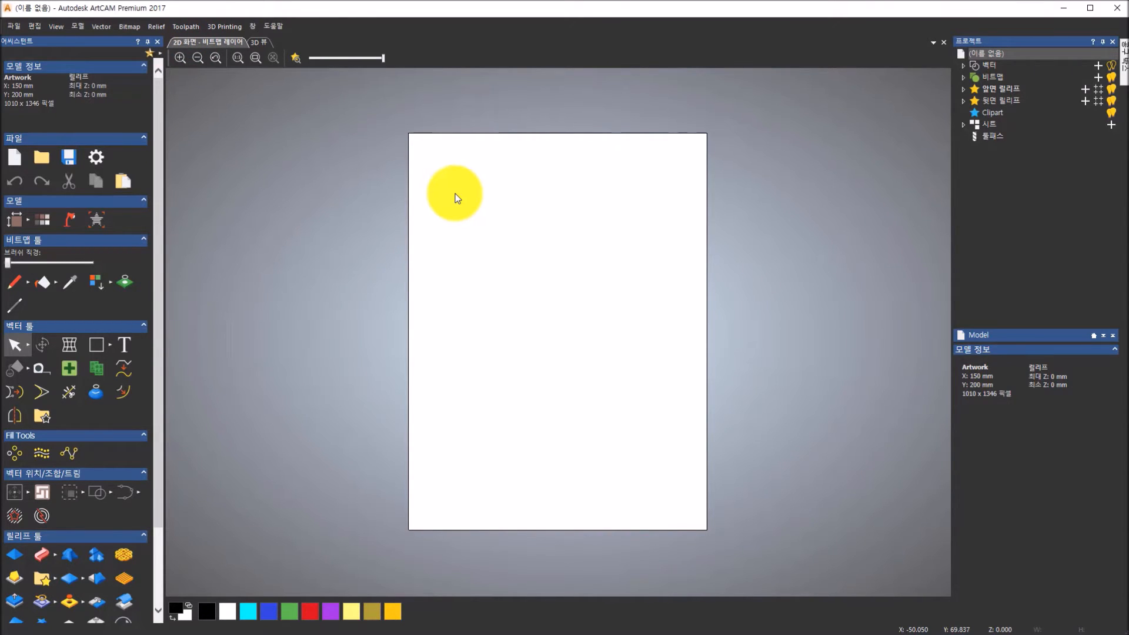
click(105, 347)
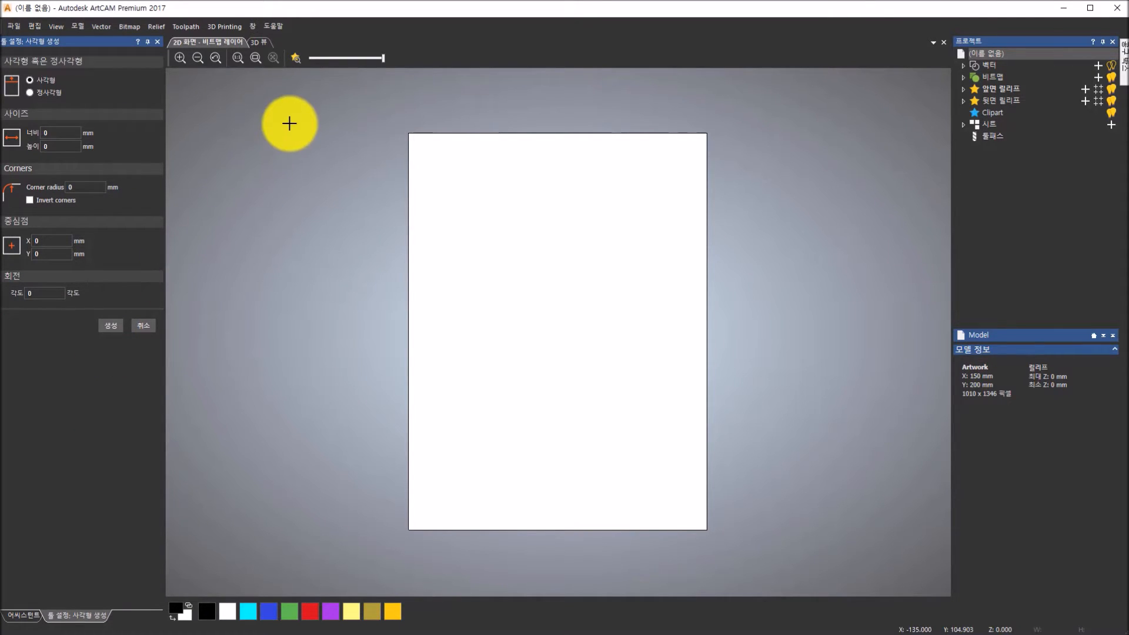
click(46, 133)
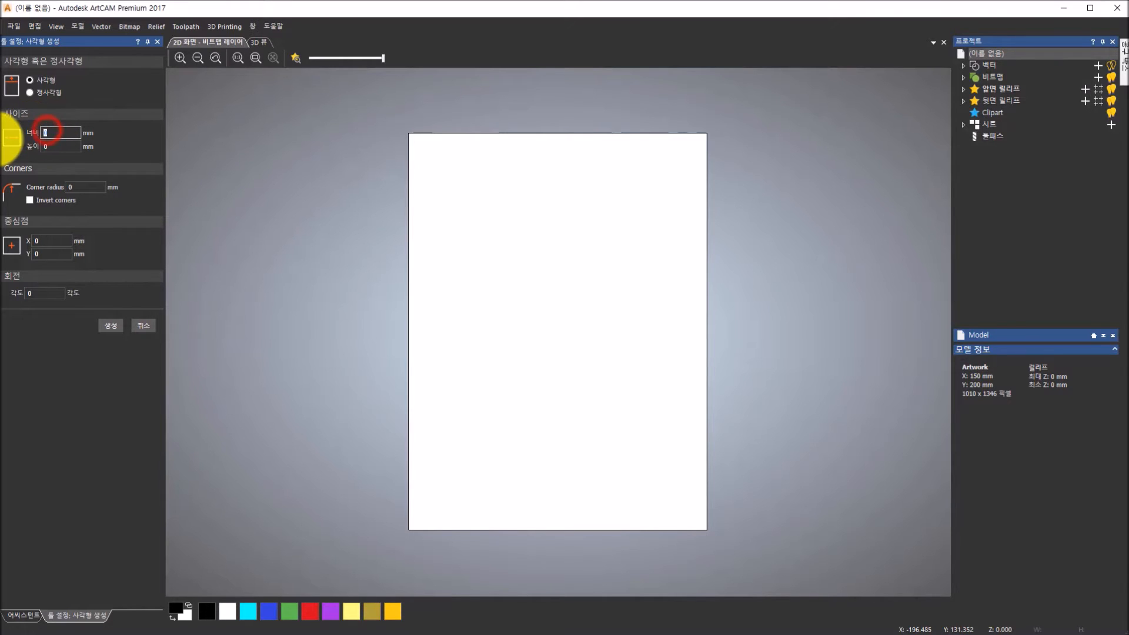
text(130)
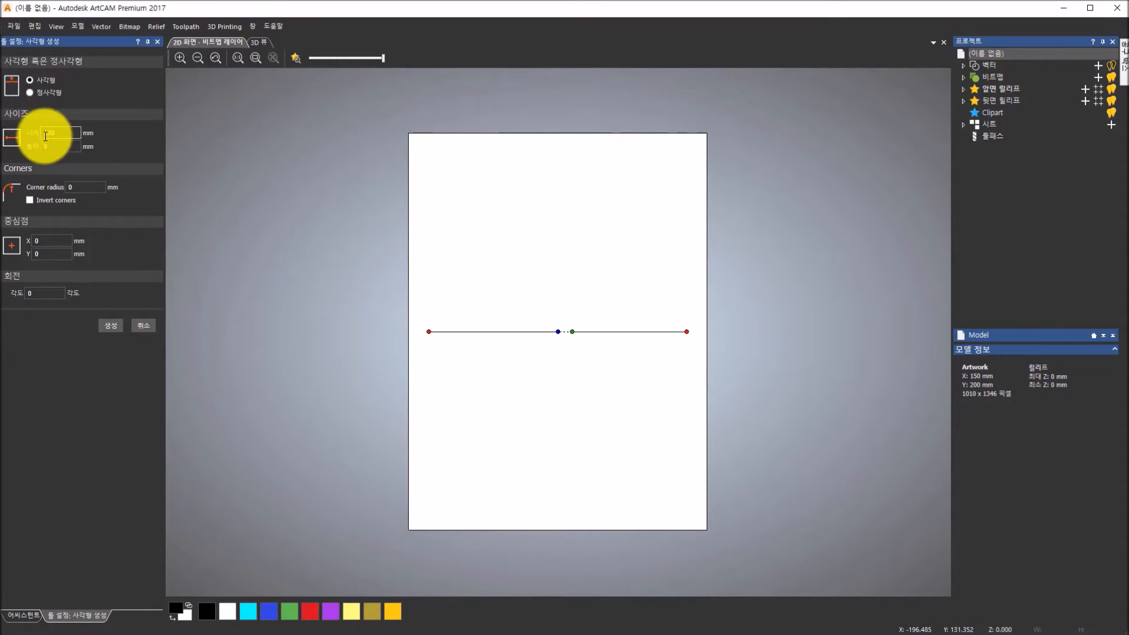
key(Tab)
text(185)
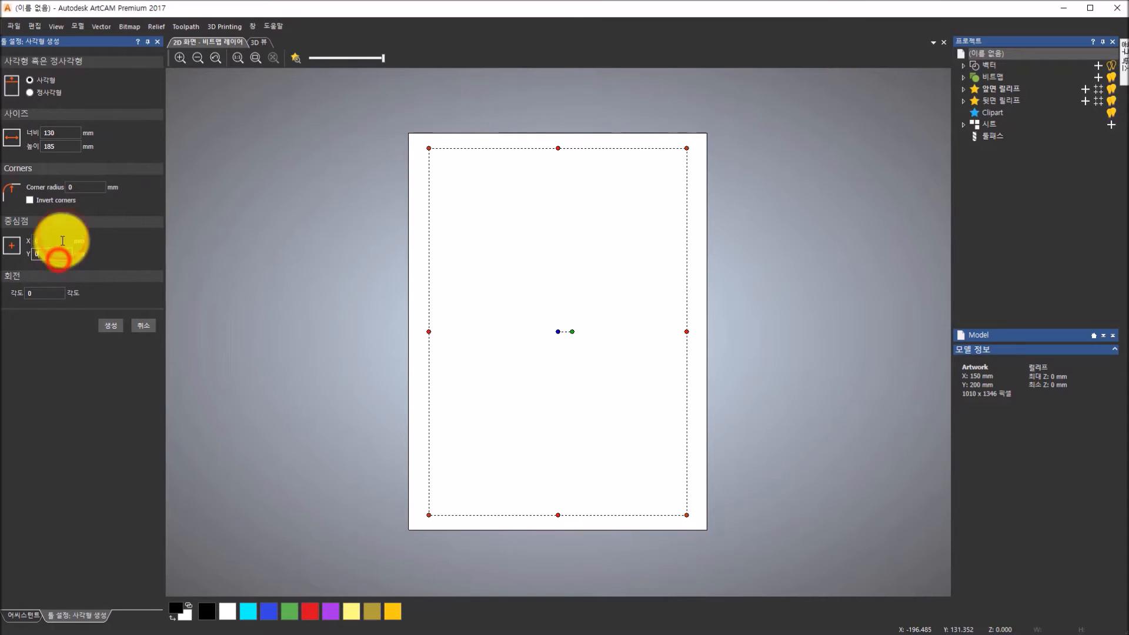
click(78, 188)
text(0)
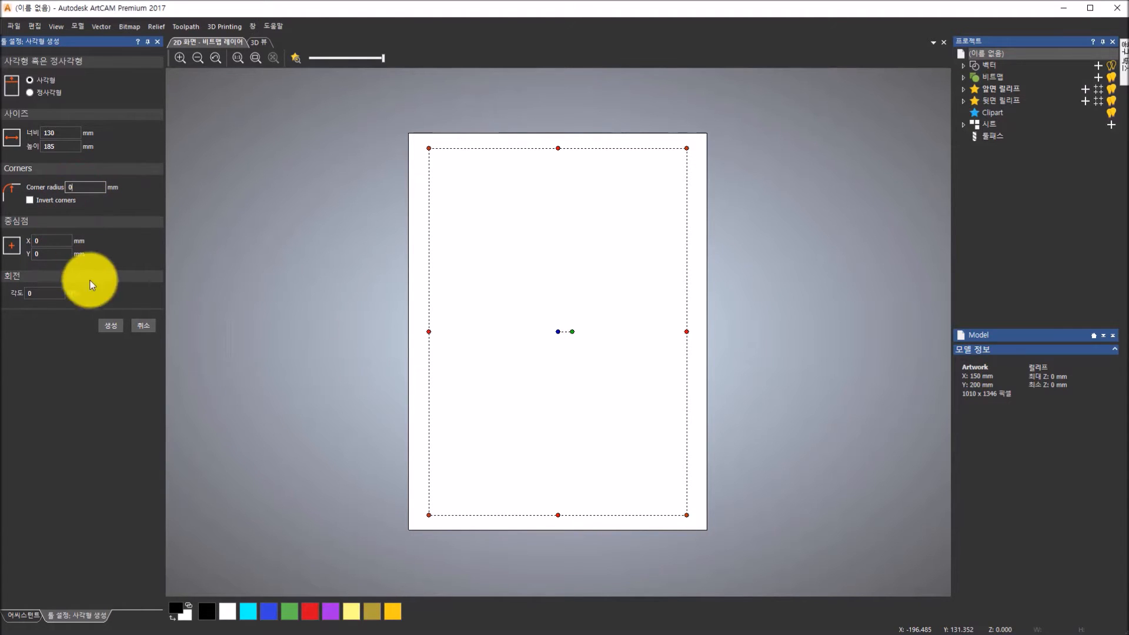
click(121, 324)
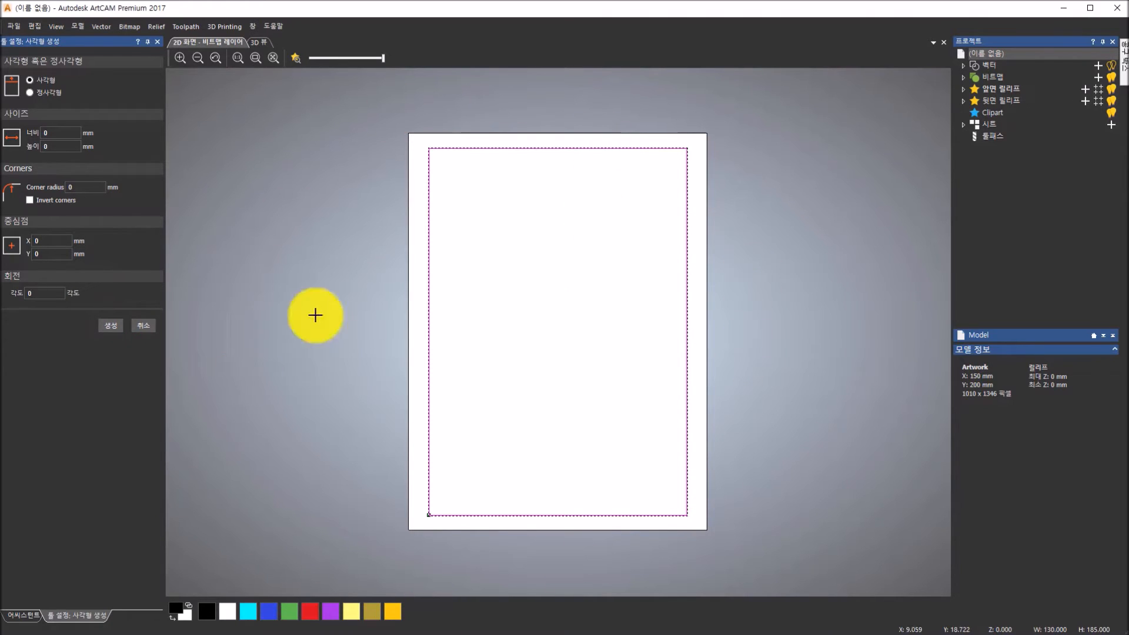
click(153, 328)
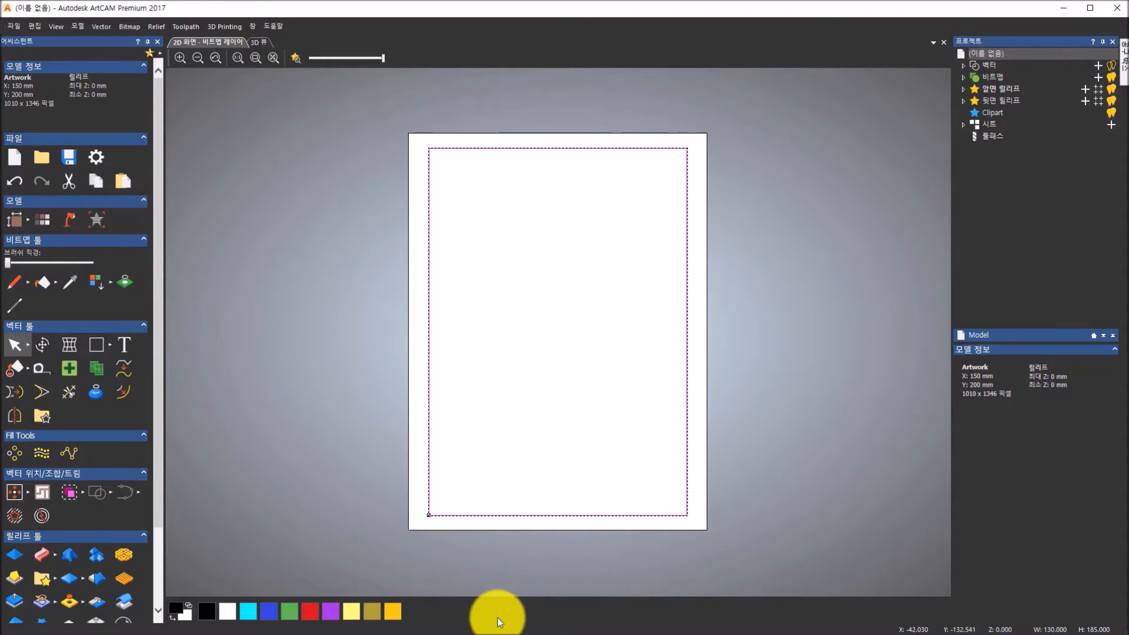
Check the reference card drawing, then set up an ellipse vector 30 mm wide and 40 mm high in ArtCAM
click(548, 634)
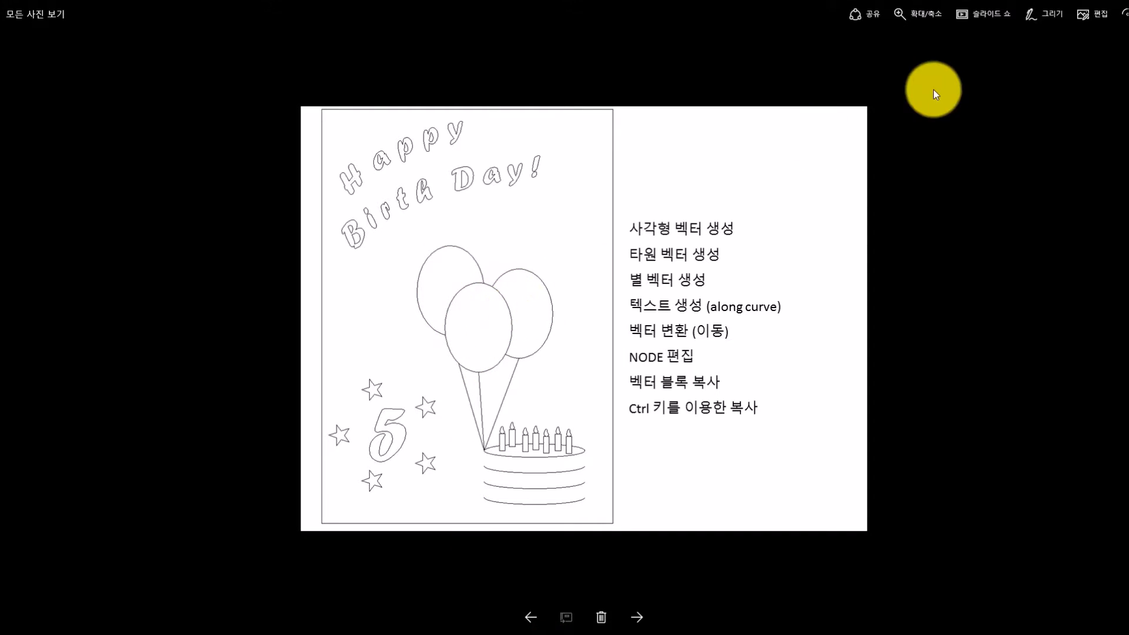
click(591, 632)
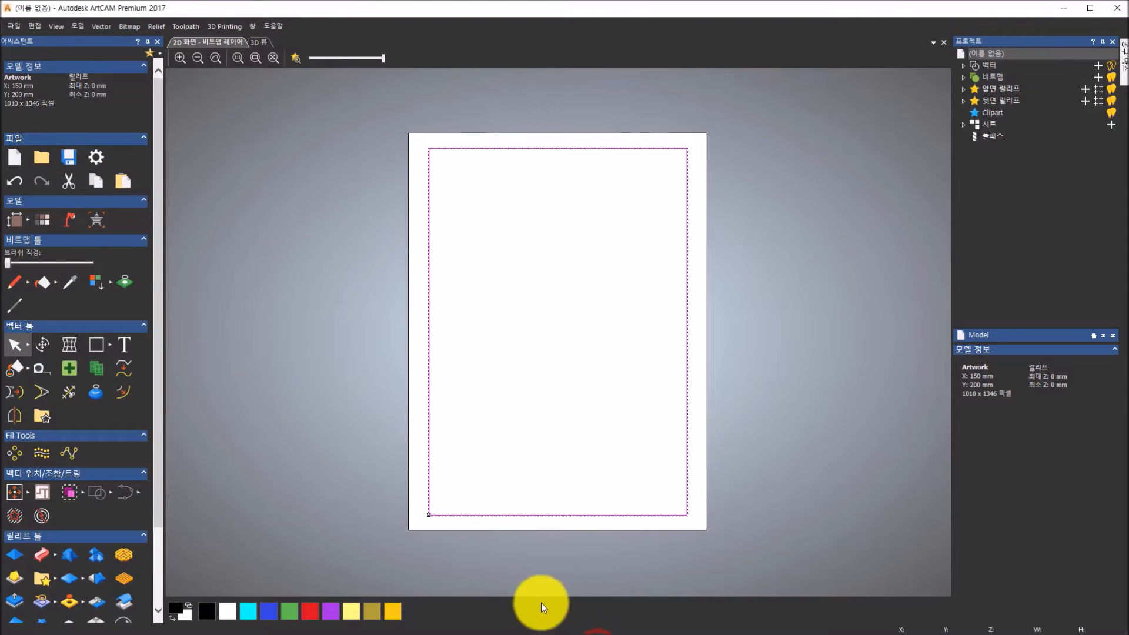
click(111, 345)
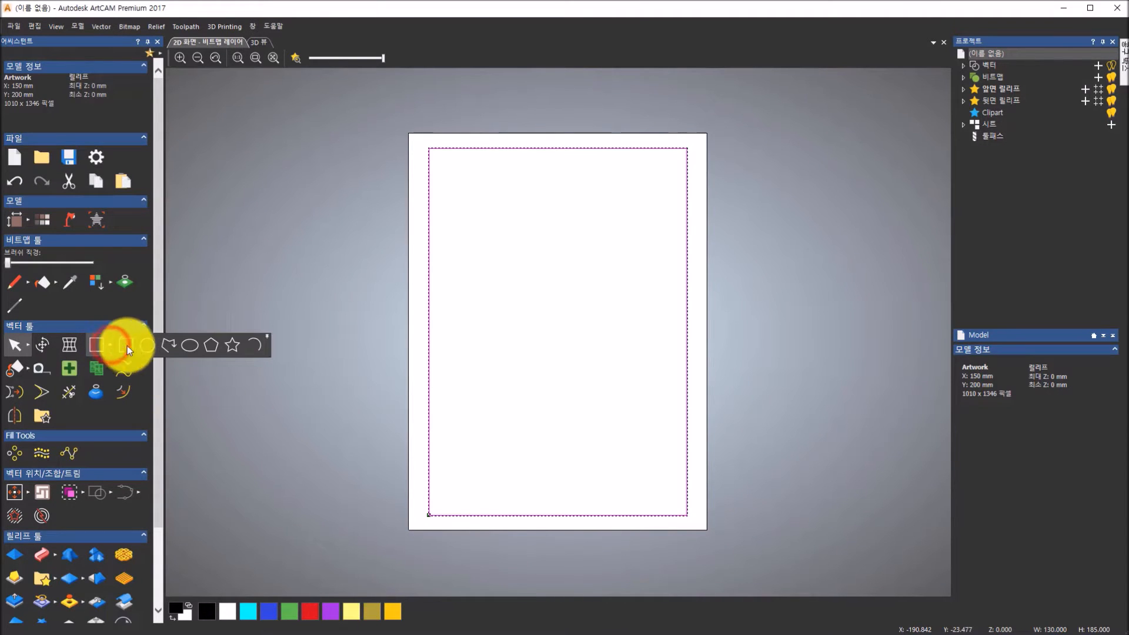
click(189, 347)
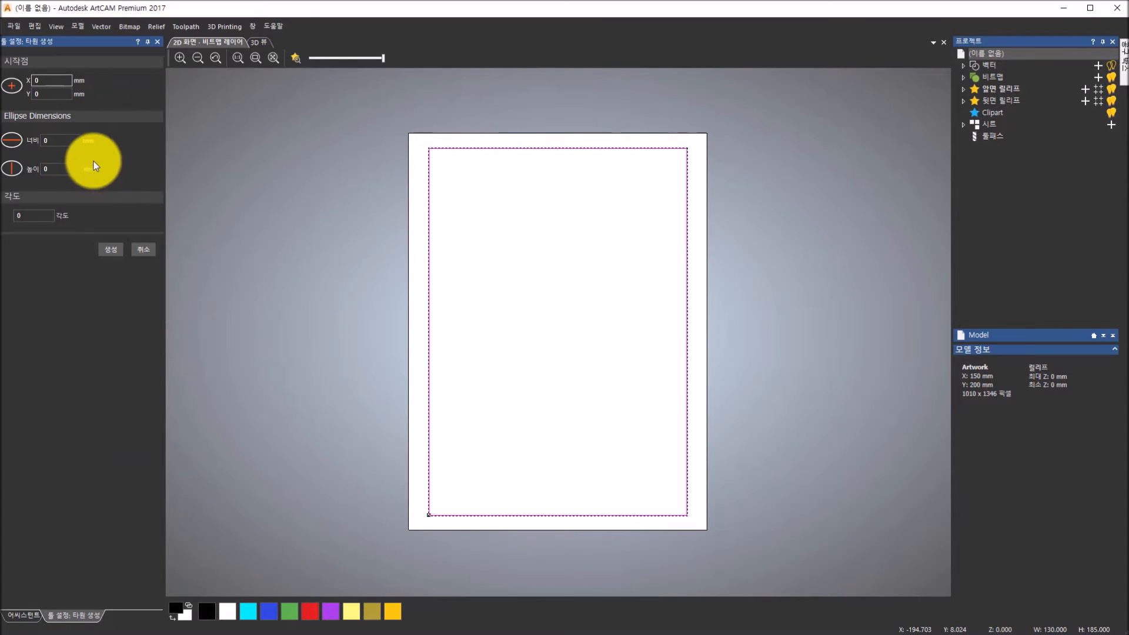
click(52, 142)
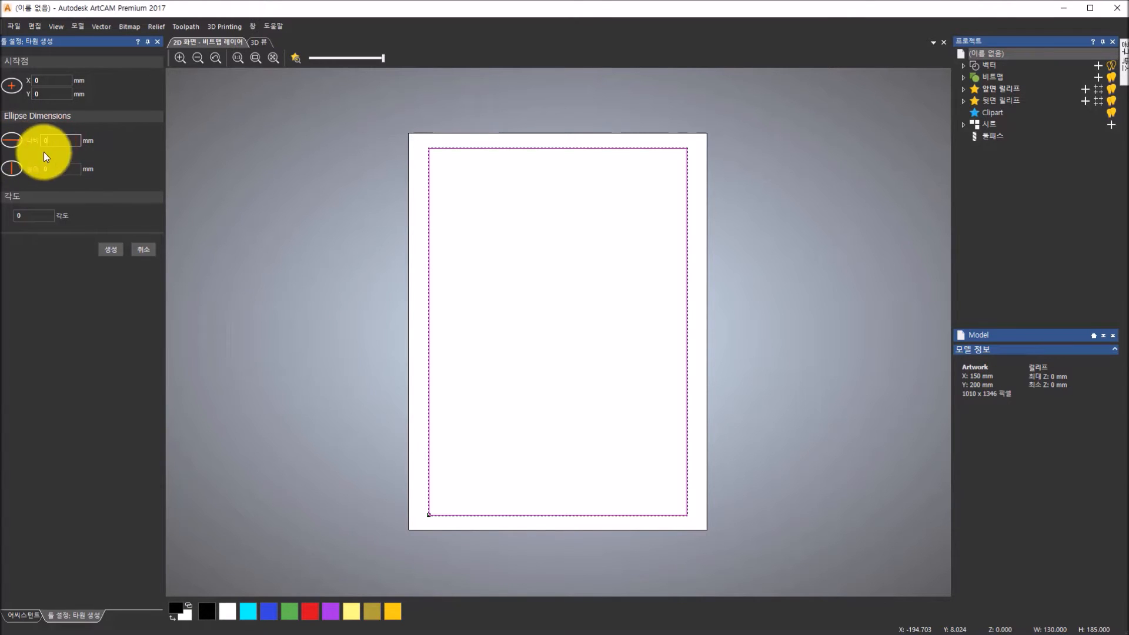
click(63, 169)
text(40)
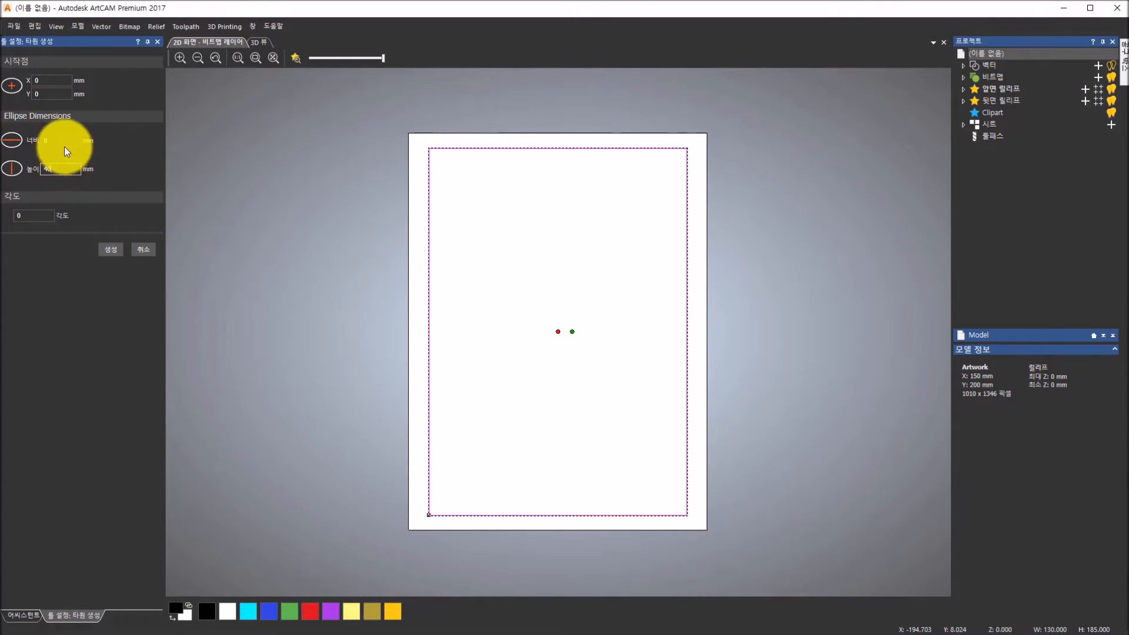
click(63, 141)
text(30)
click(60, 165)
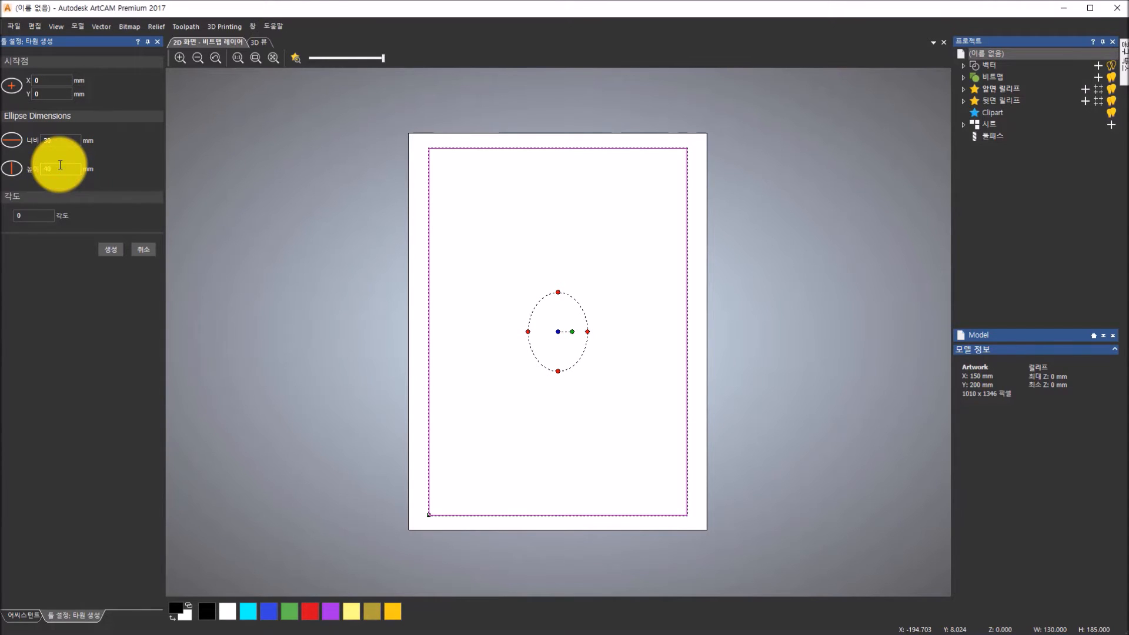
Set the ellipse's centre to X -5 mm, Y -5 mm and create it
click(59, 80)
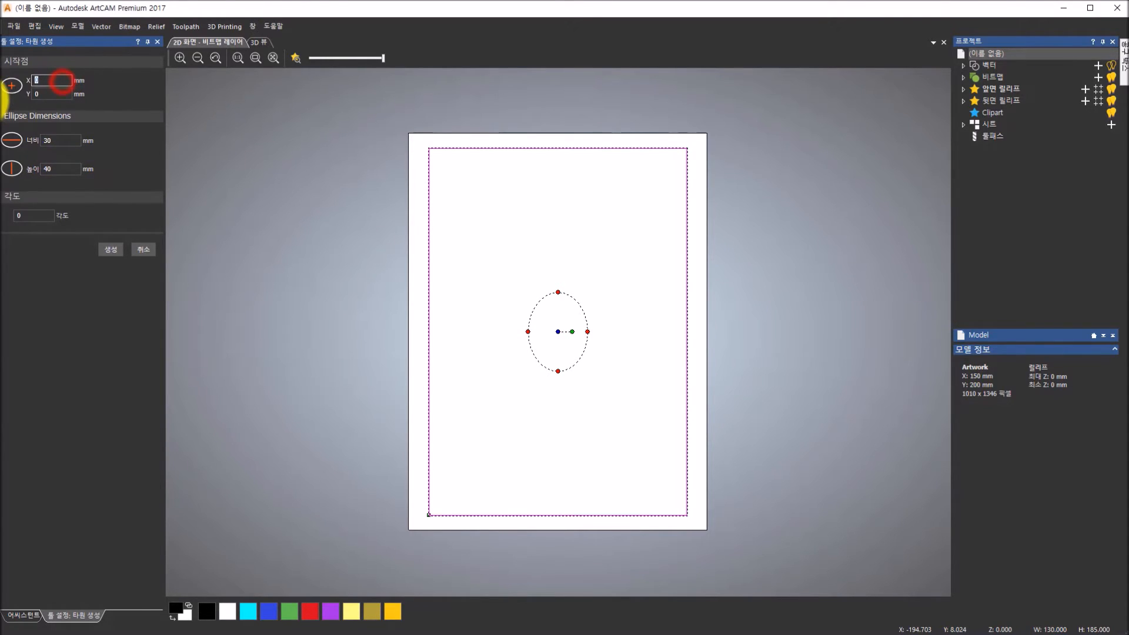
text(-5)
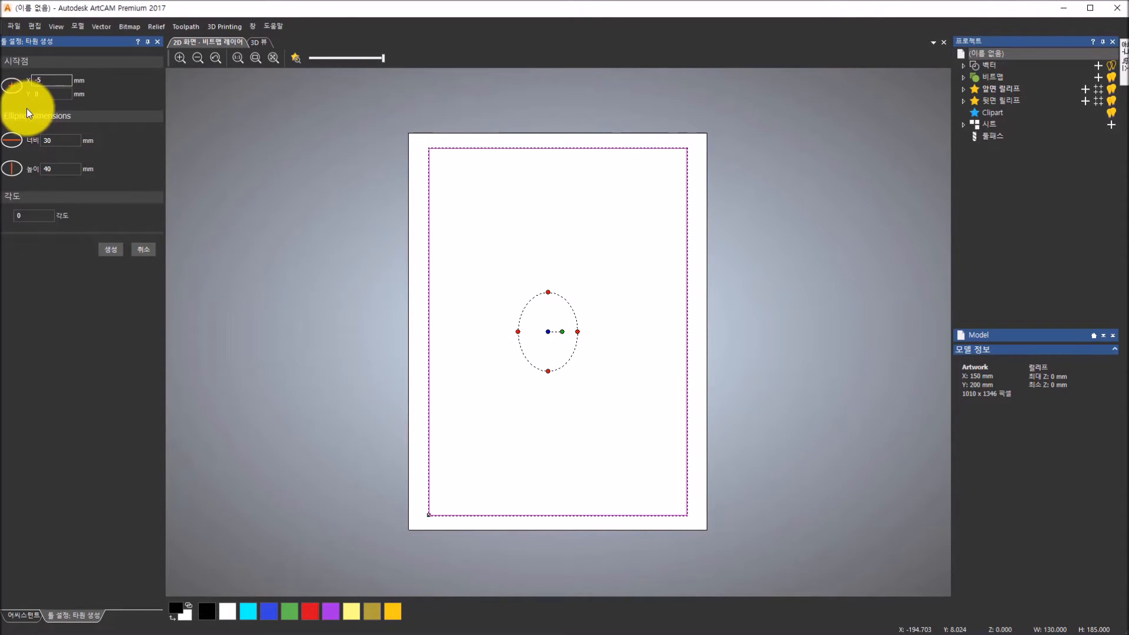
click(45, 94)
text(-5)
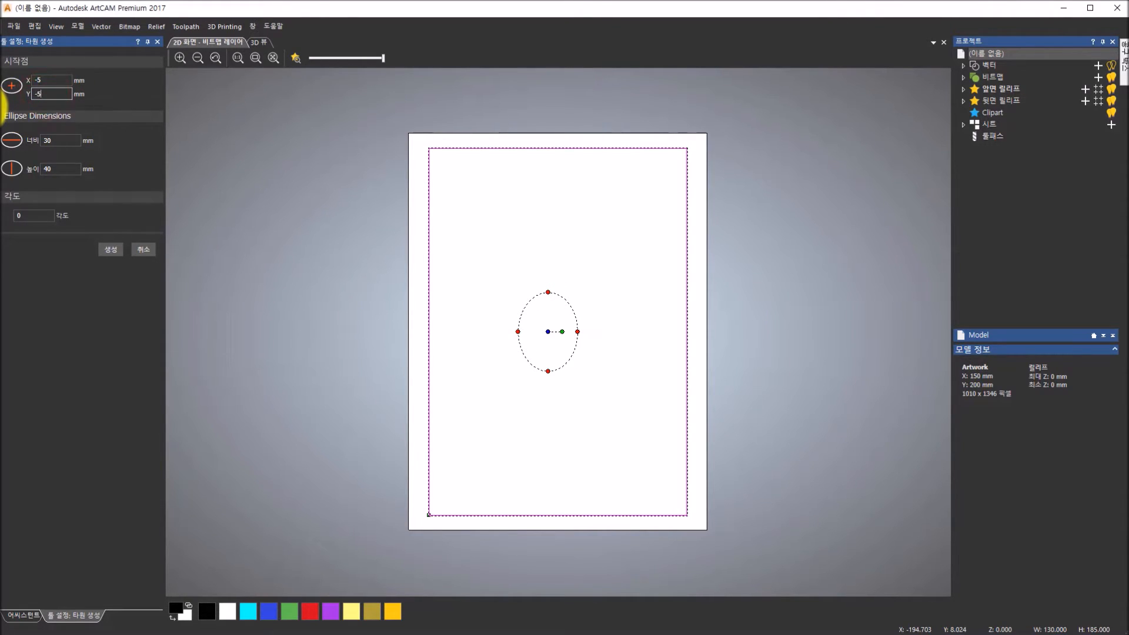
click(109, 251)
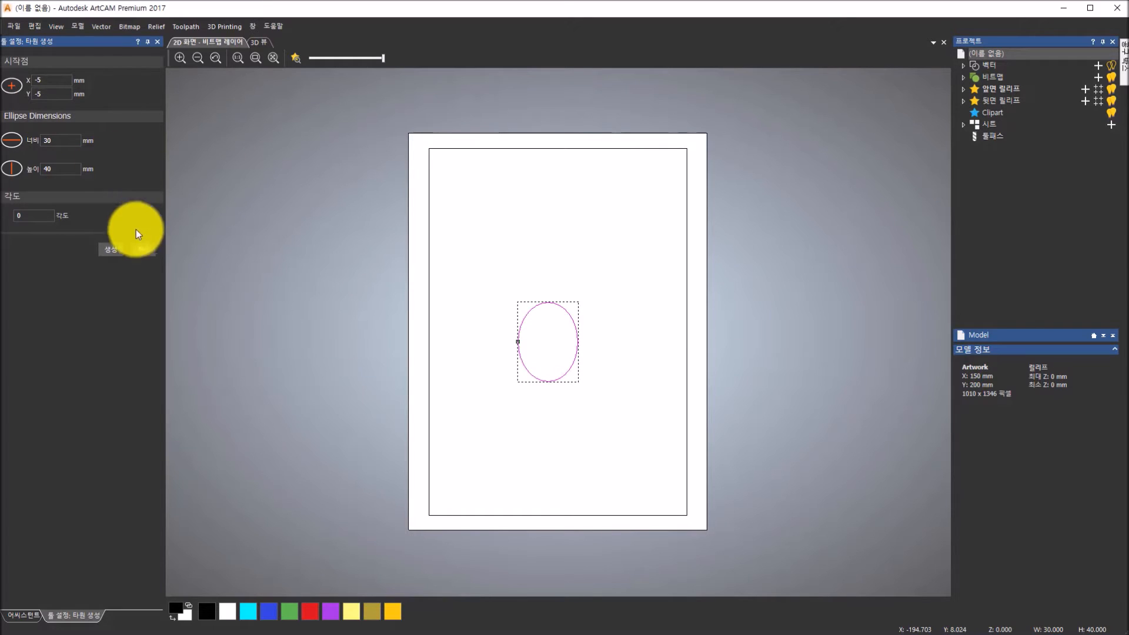
click(140, 250)
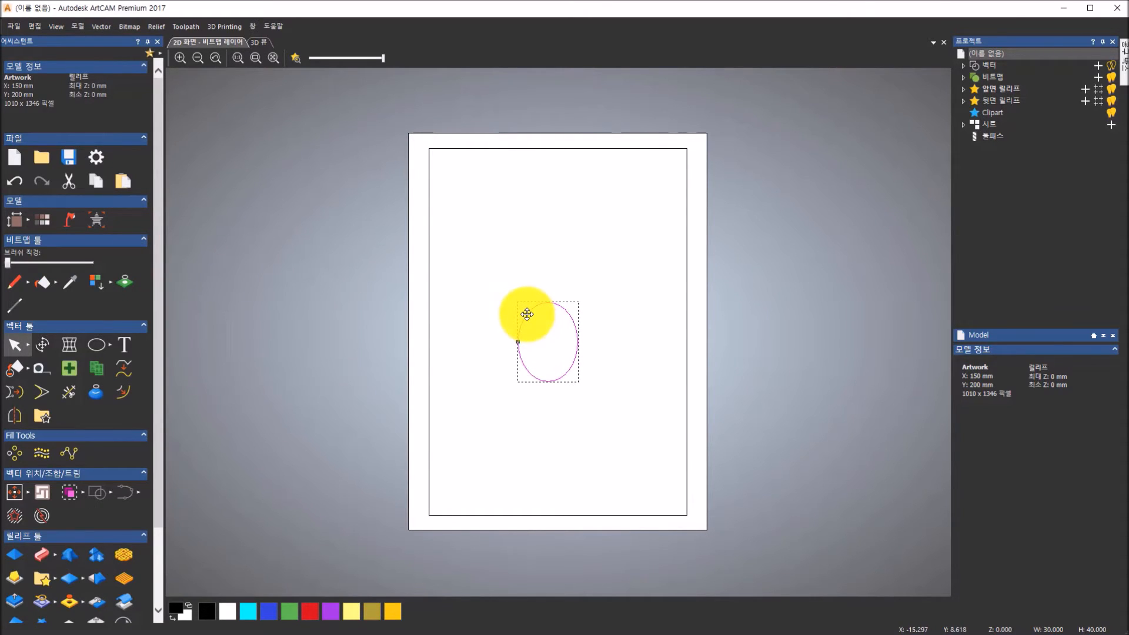
Copy the balloon ellipse twice, placing one copy overlapping its upper left and the other overlapping its right side
drag(526, 315, 501, 298)
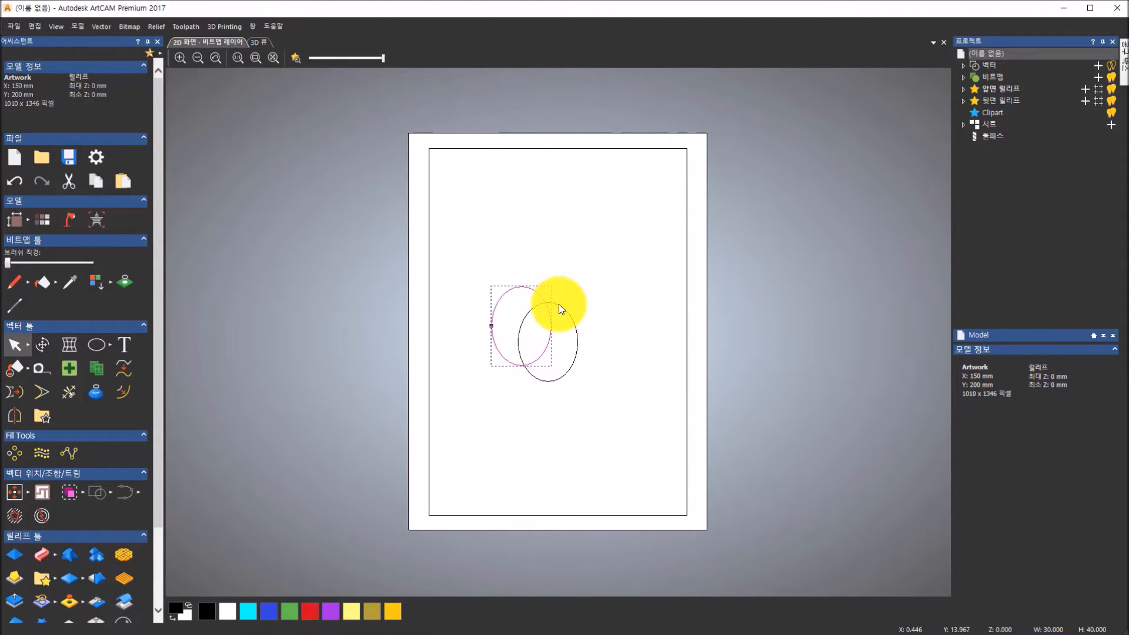
click(560, 306)
drag(566, 312, 606, 318)
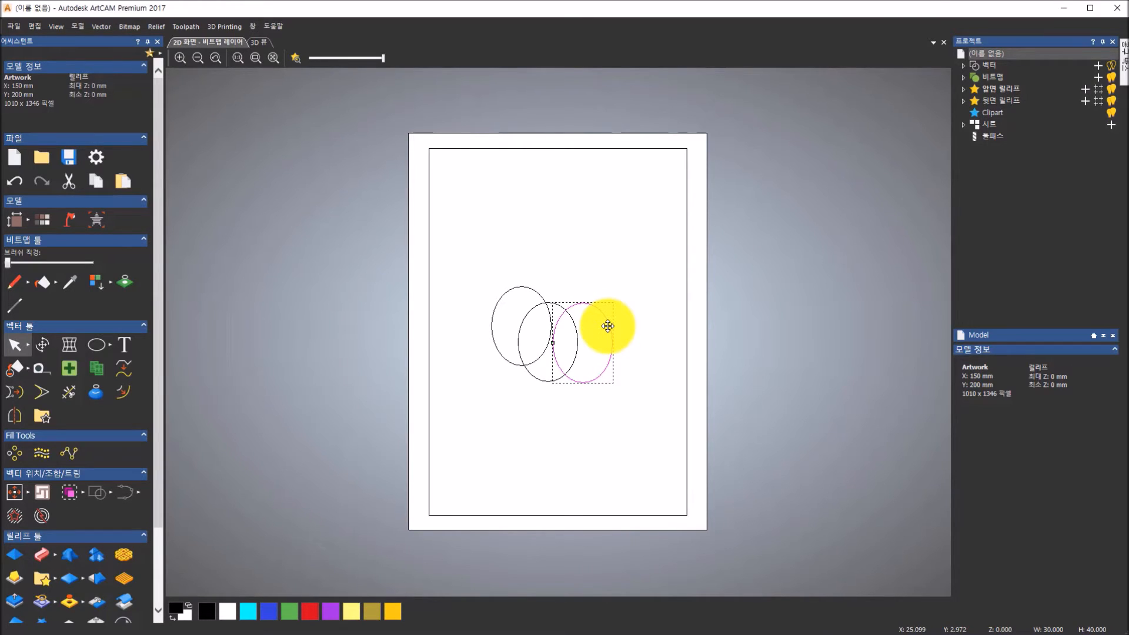
Check the reference card, then draw a smooth polyline from (-55, 55) through (-45, 67) and (-24, 78) to (7, 82) mm
click(555, 634)
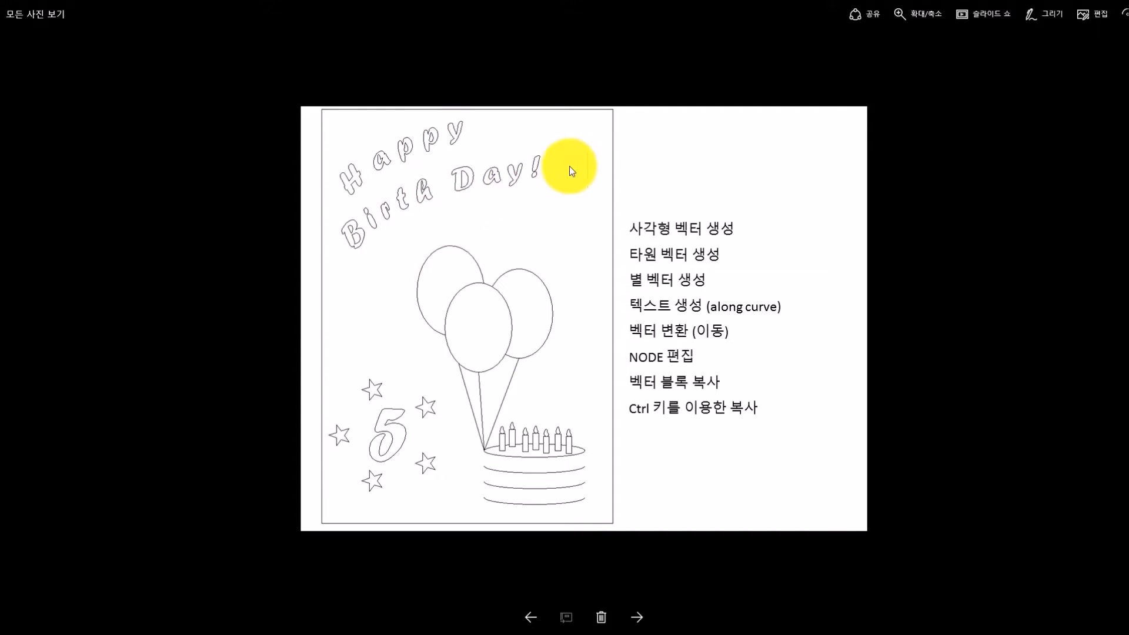
key(alt+Tab)
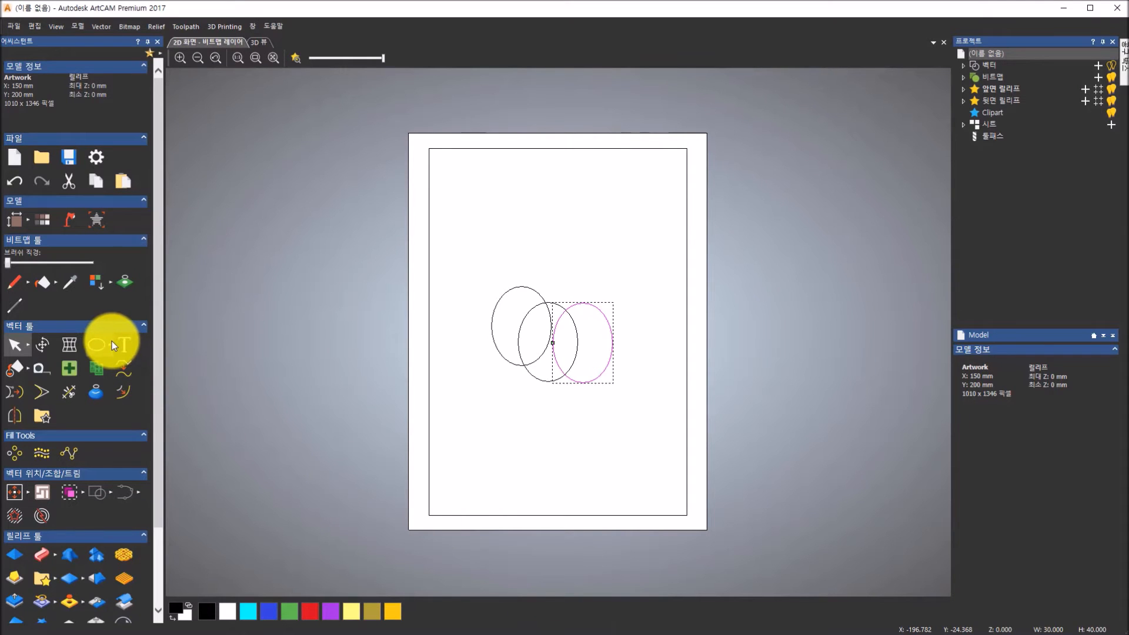
click(112, 341)
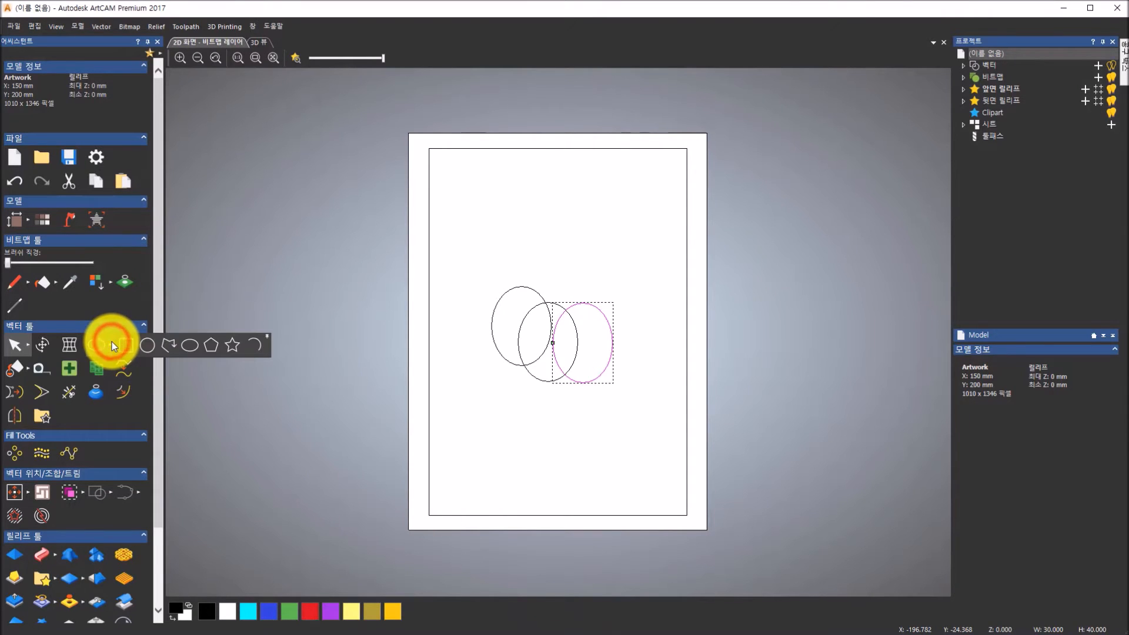
click(165, 347)
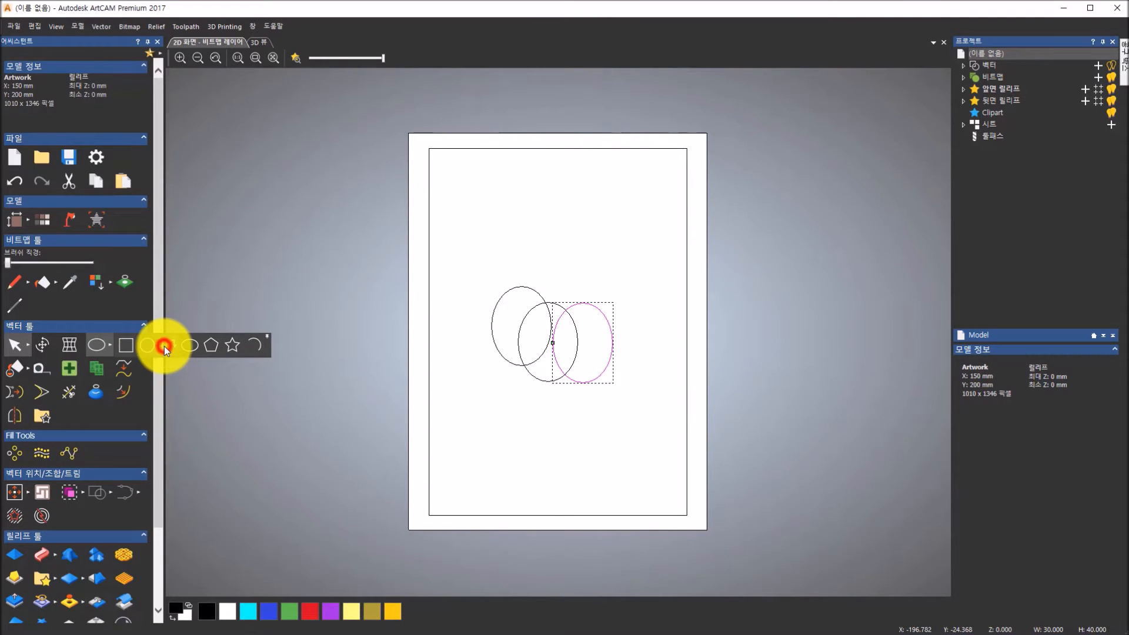
click(448, 222)
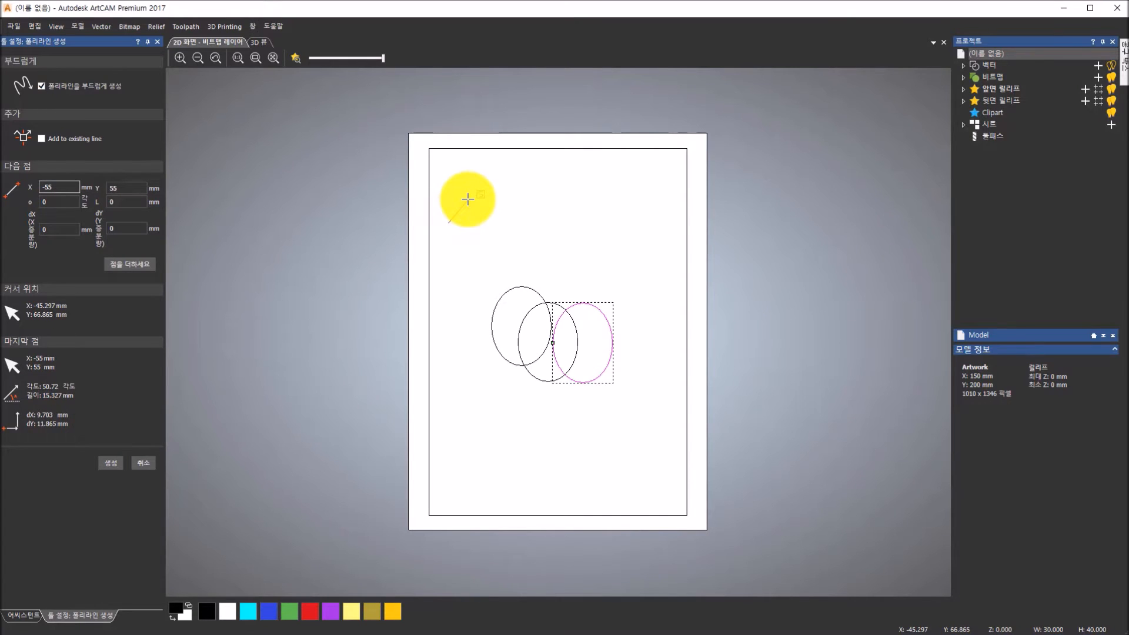
click(468, 199)
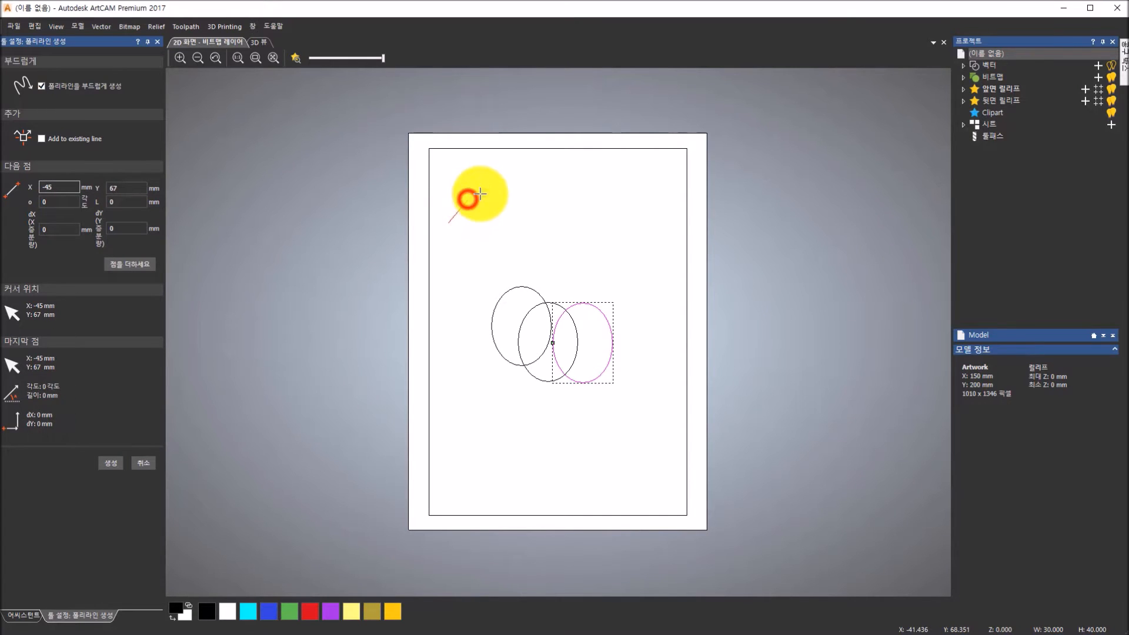
click(511, 178)
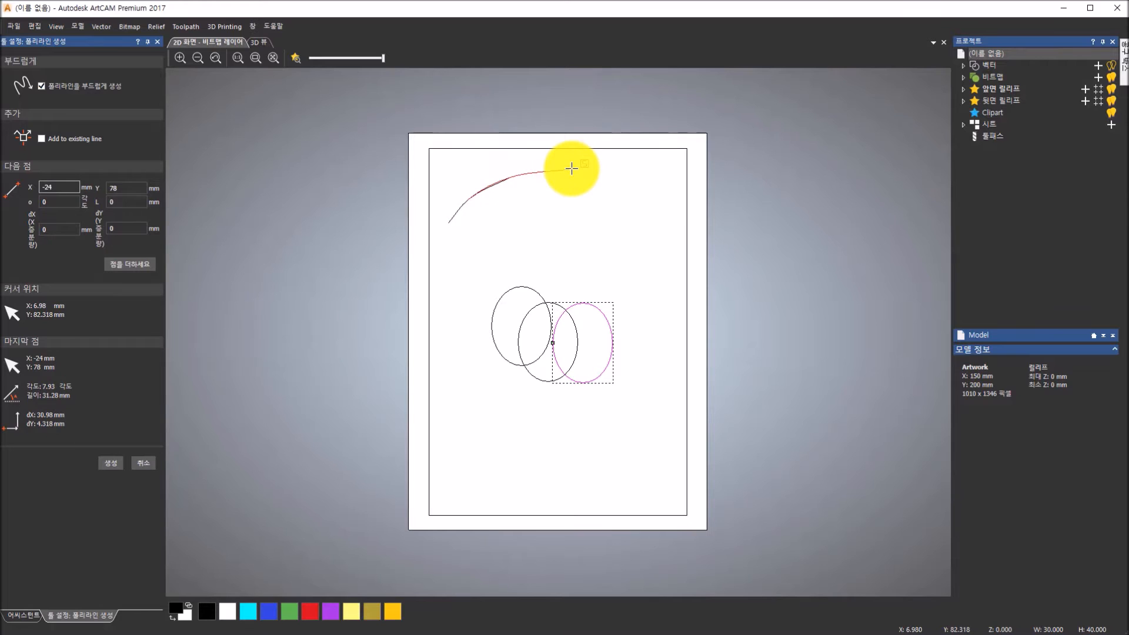
click(571, 169)
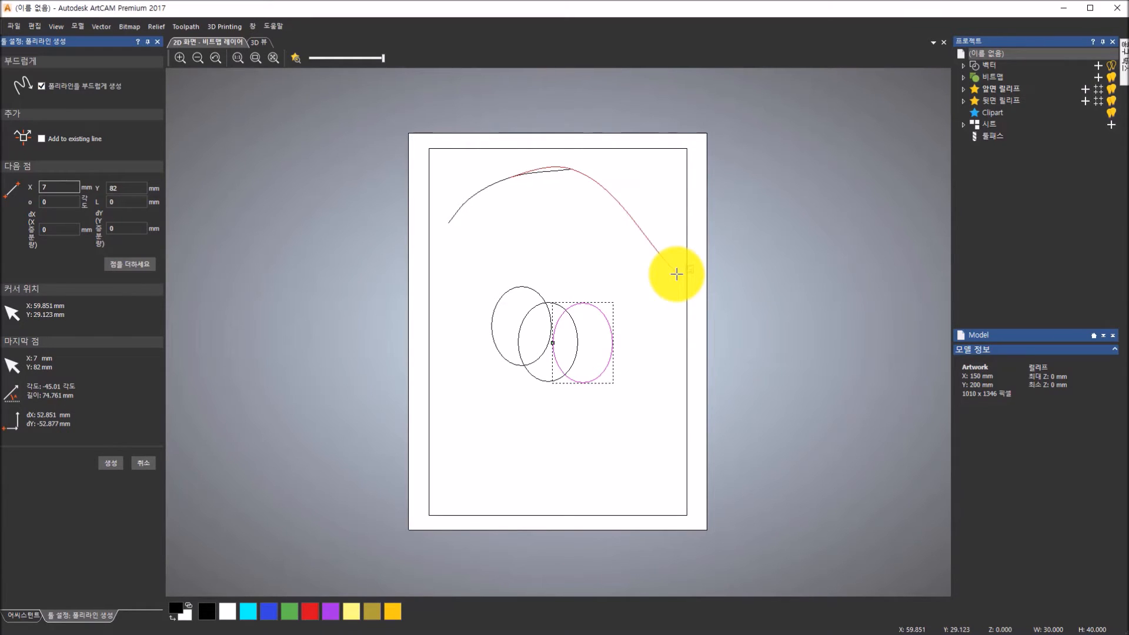
key(Escape)
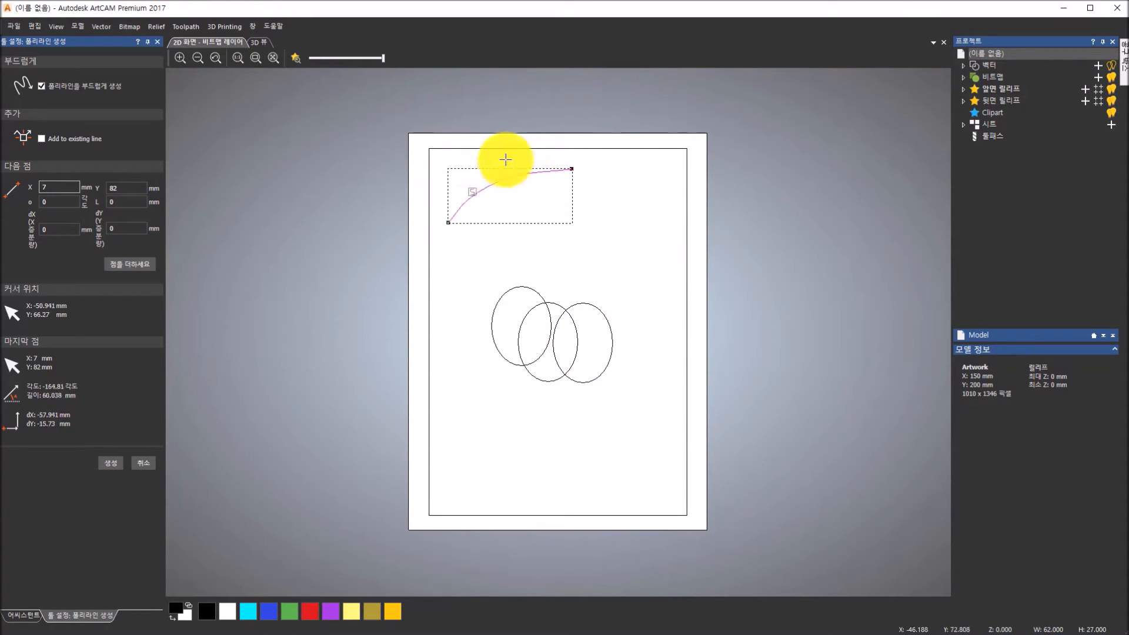
Draw a second smooth polyline below the first, from (-55, 28) through (4, 58) to (32, 61) mm, about 87 x 33 mm
click(449, 277)
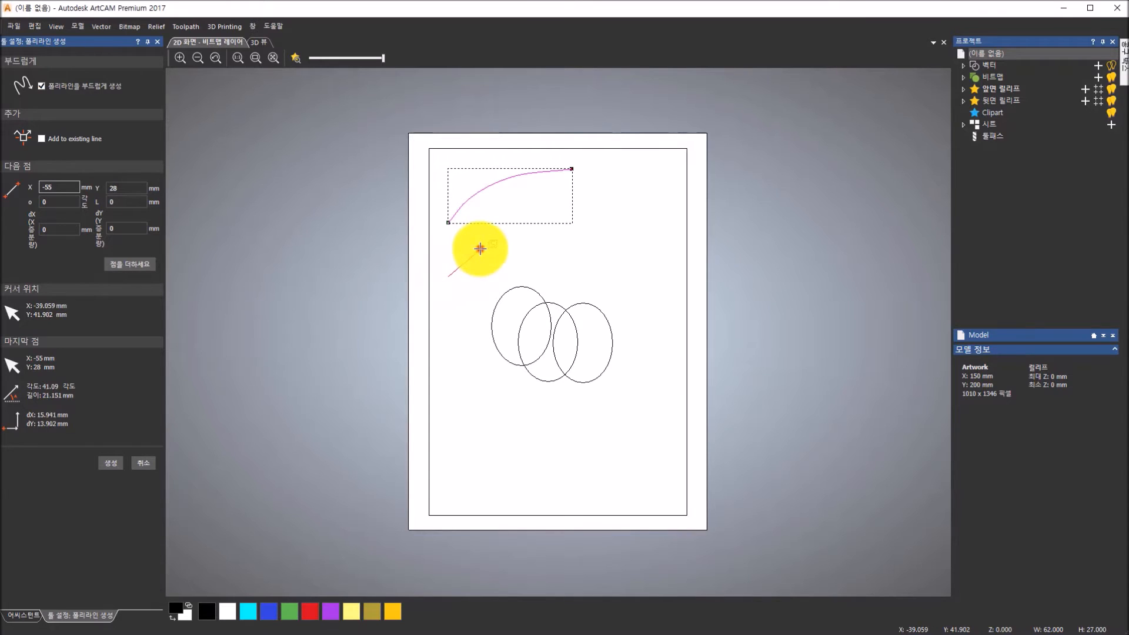
click(480, 248)
click(566, 218)
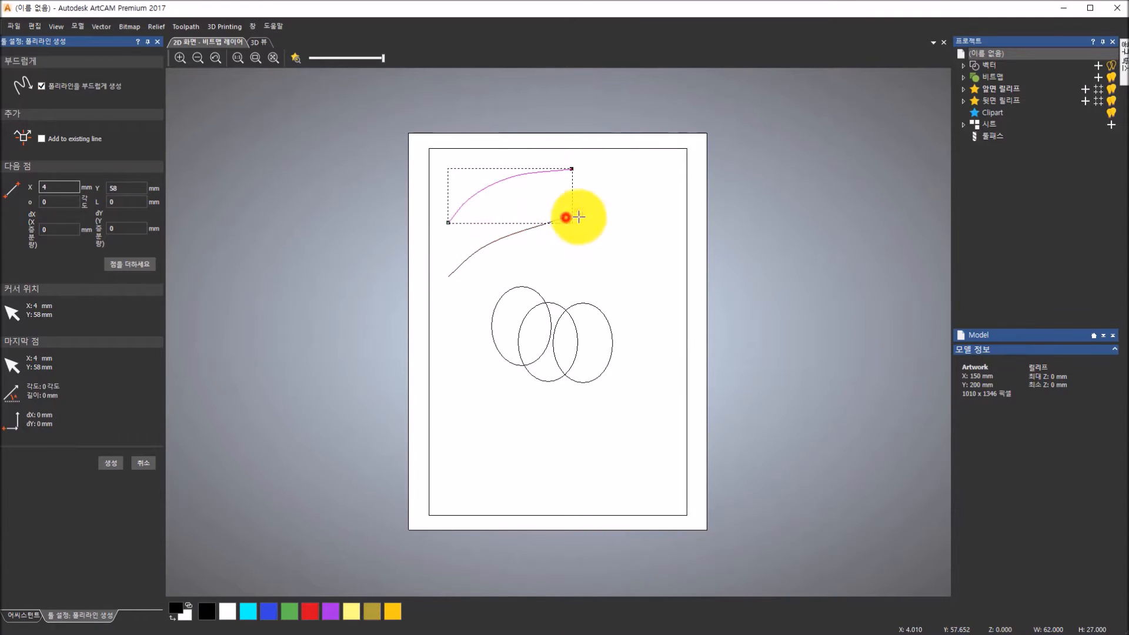
click(620, 212)
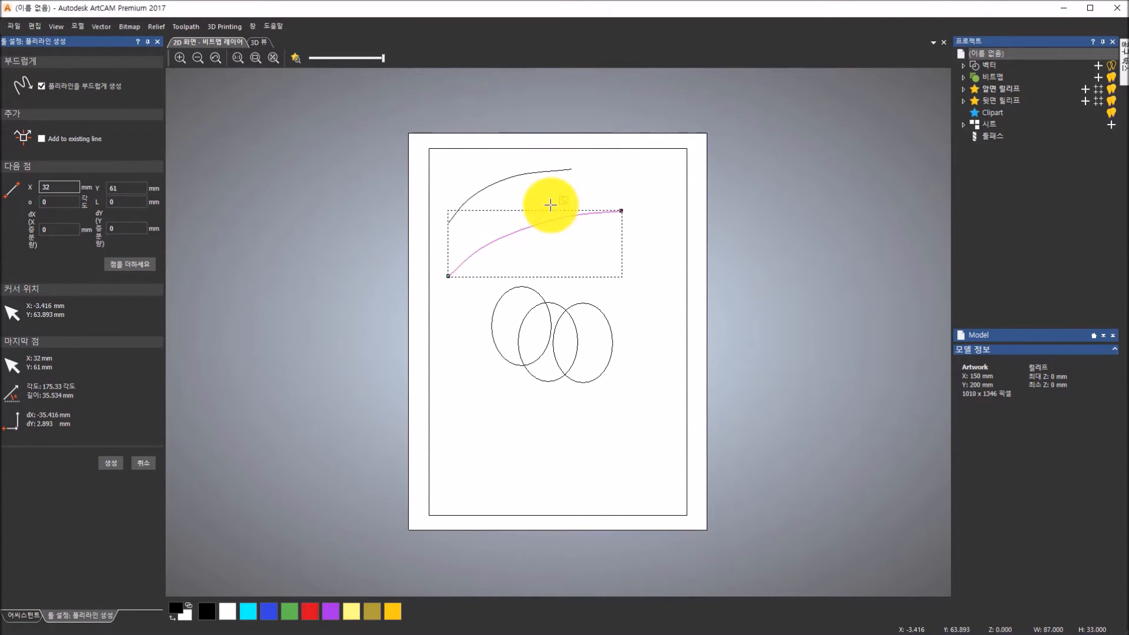
click(143, 464)
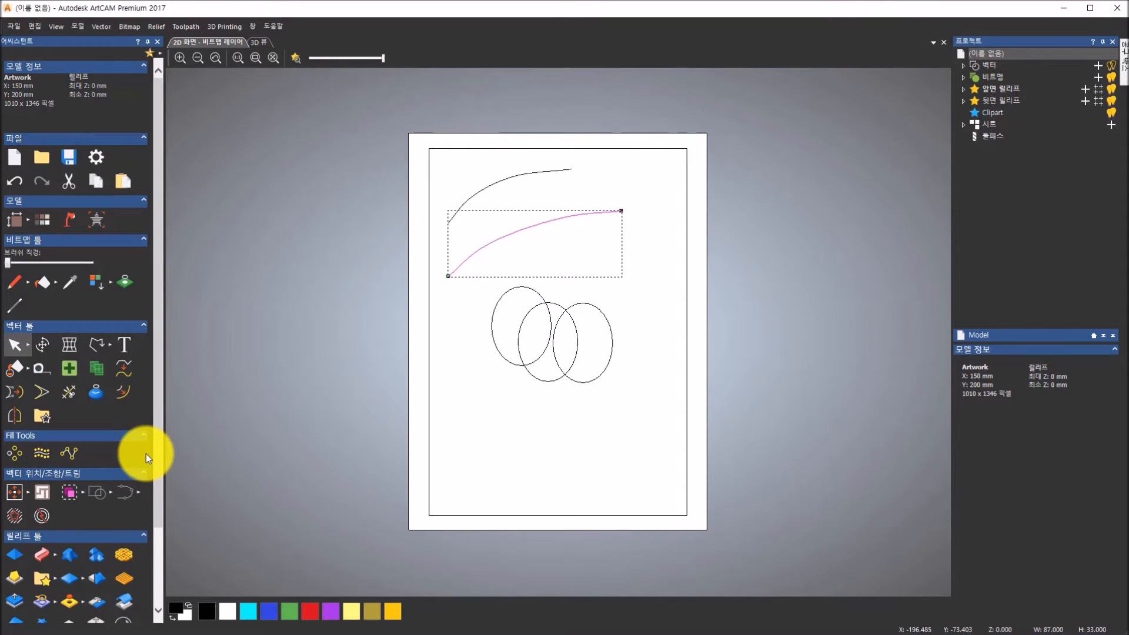
Start the Text tool and try to assign the upper polyline as the curve for the text
click(124, 352)
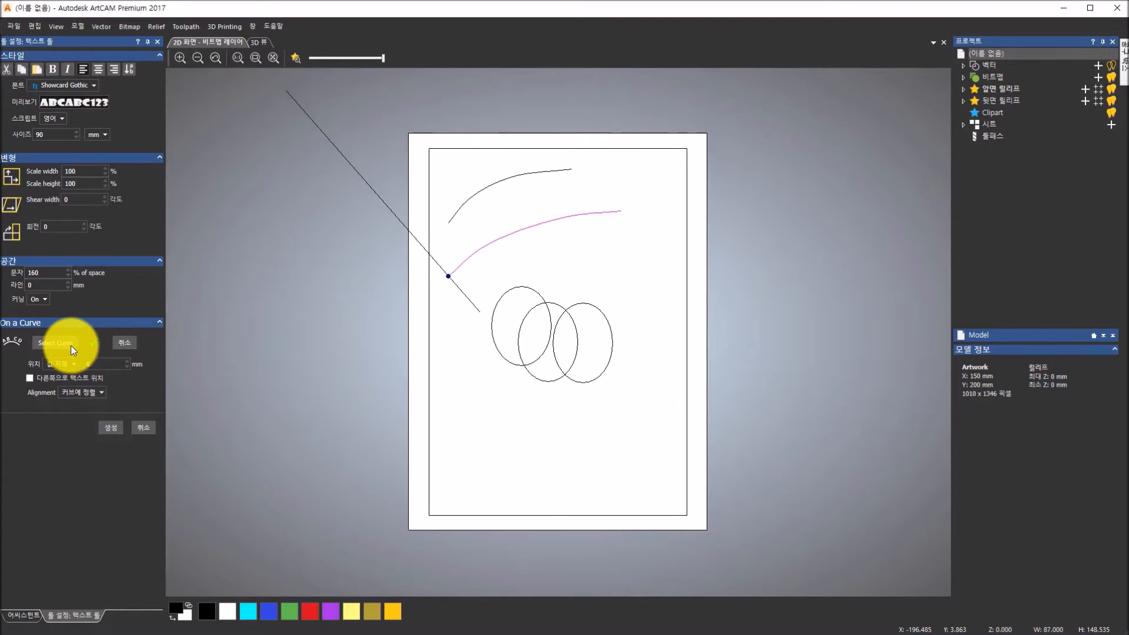
click(479, 190)
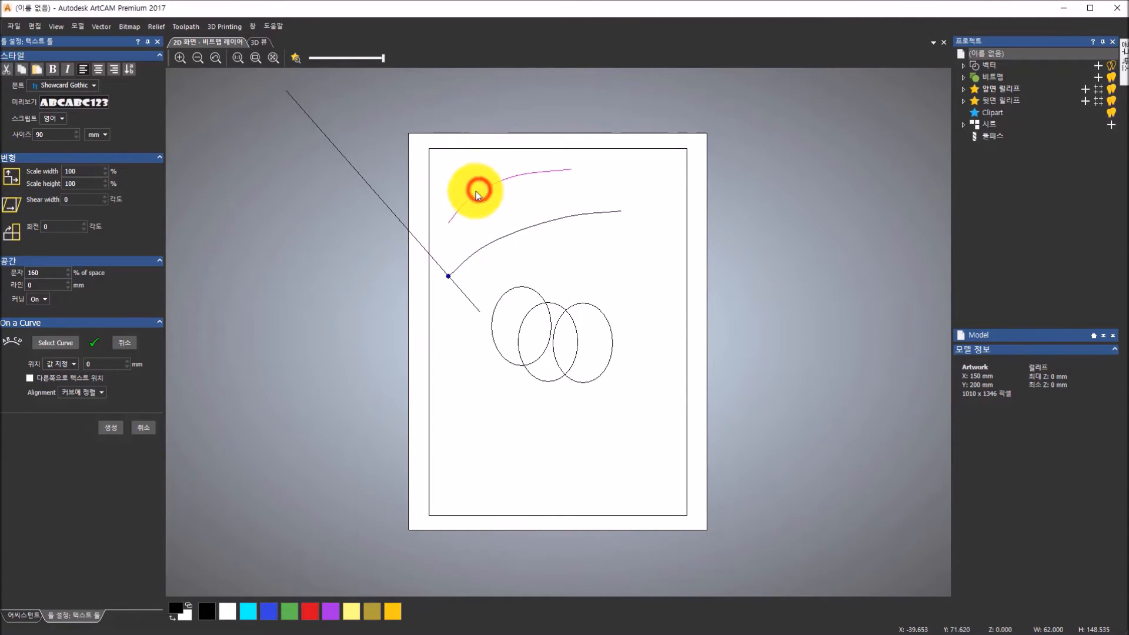
click(47, 347)
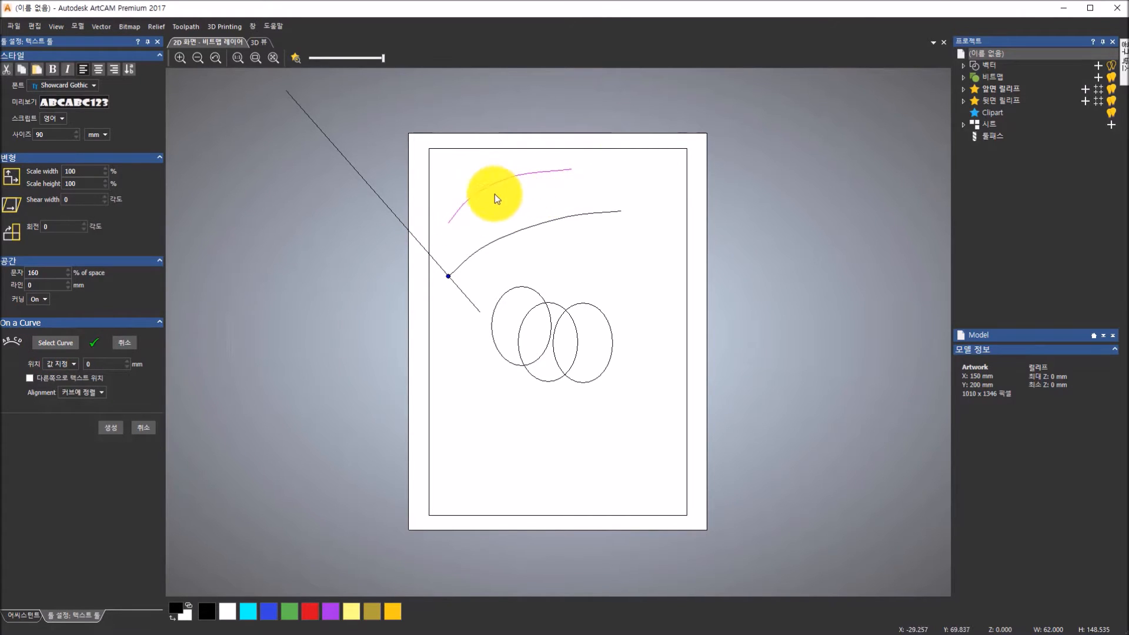
Set the text font to Snap ITC, the size to 10 mm and the character spacing to 75 %
click(91, 85)
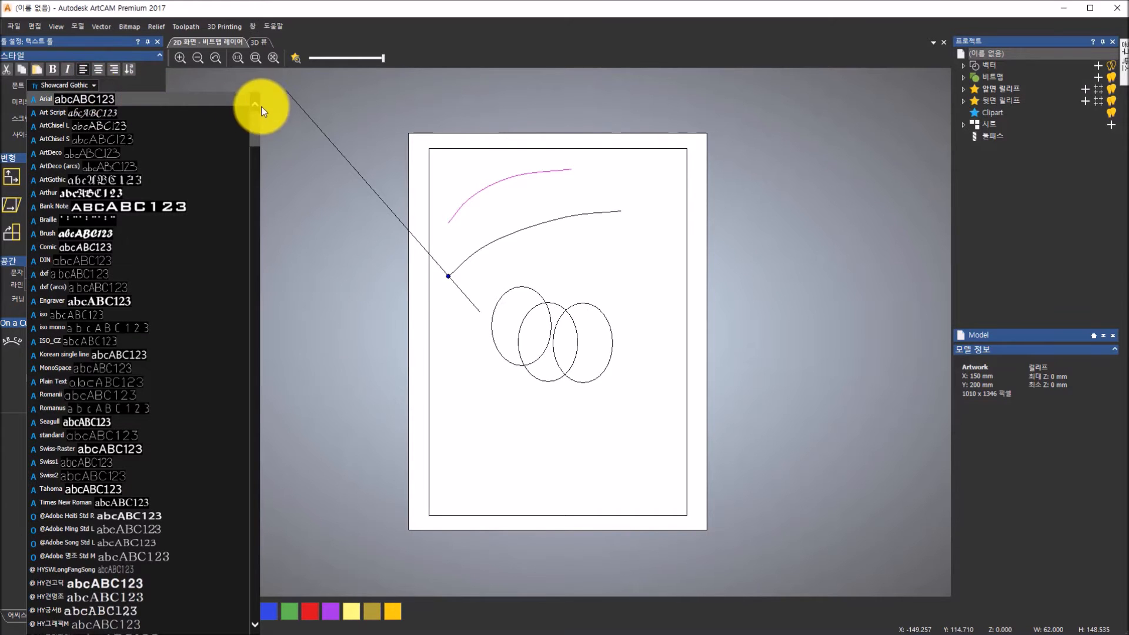
drag(253, 121, 263, 505)
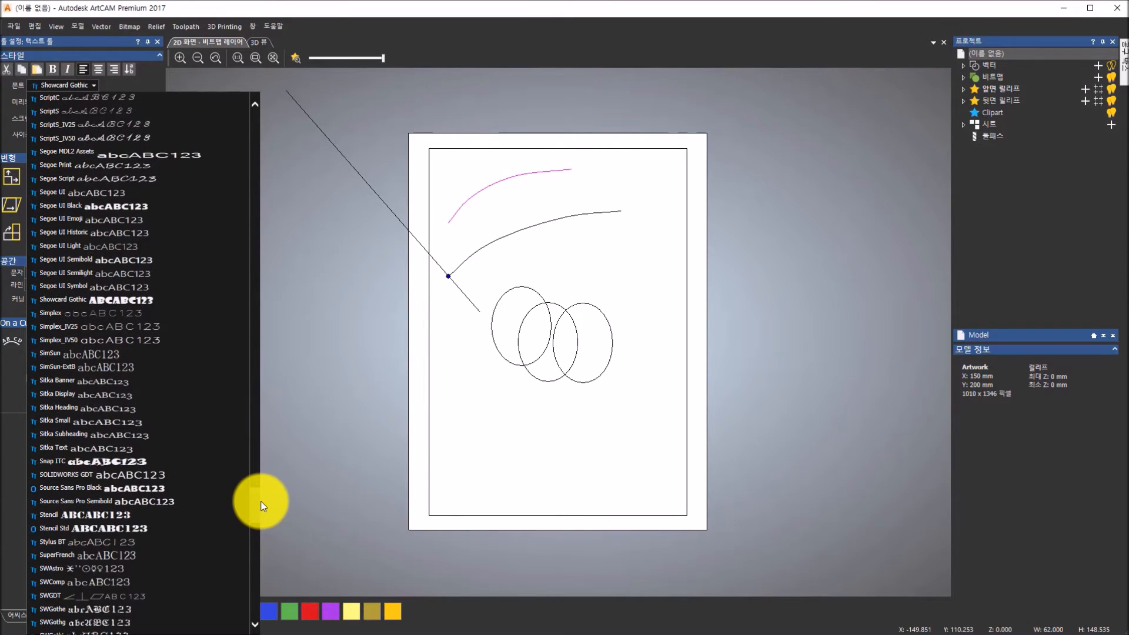
drag(262, 506, 260, 512)
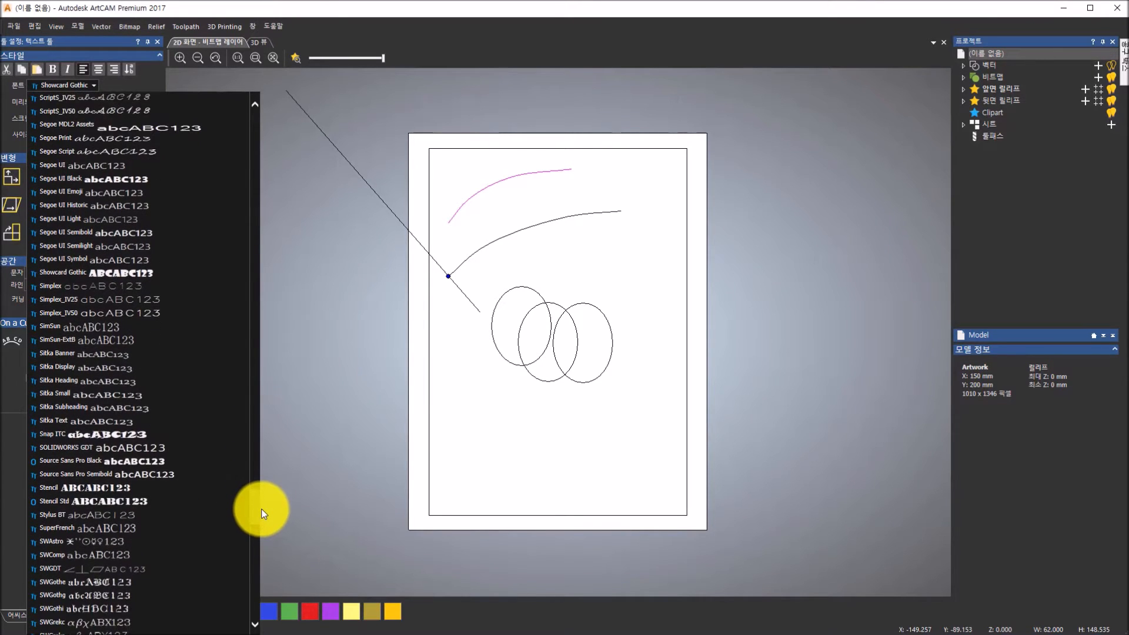
click(160, 434)
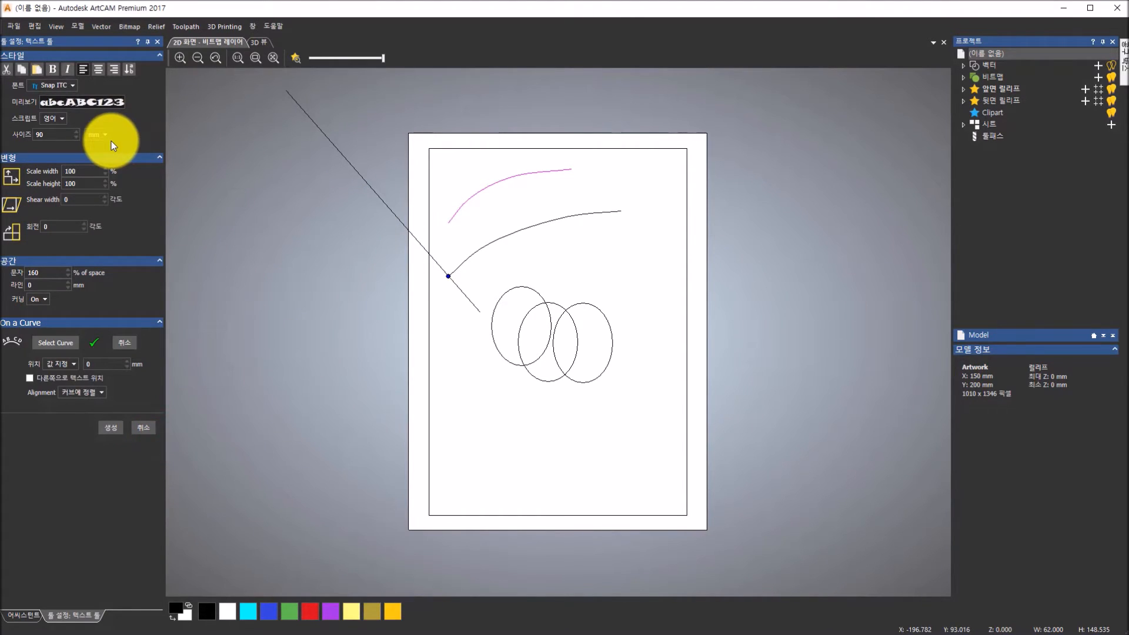
double_click(67, 134)
text(10)
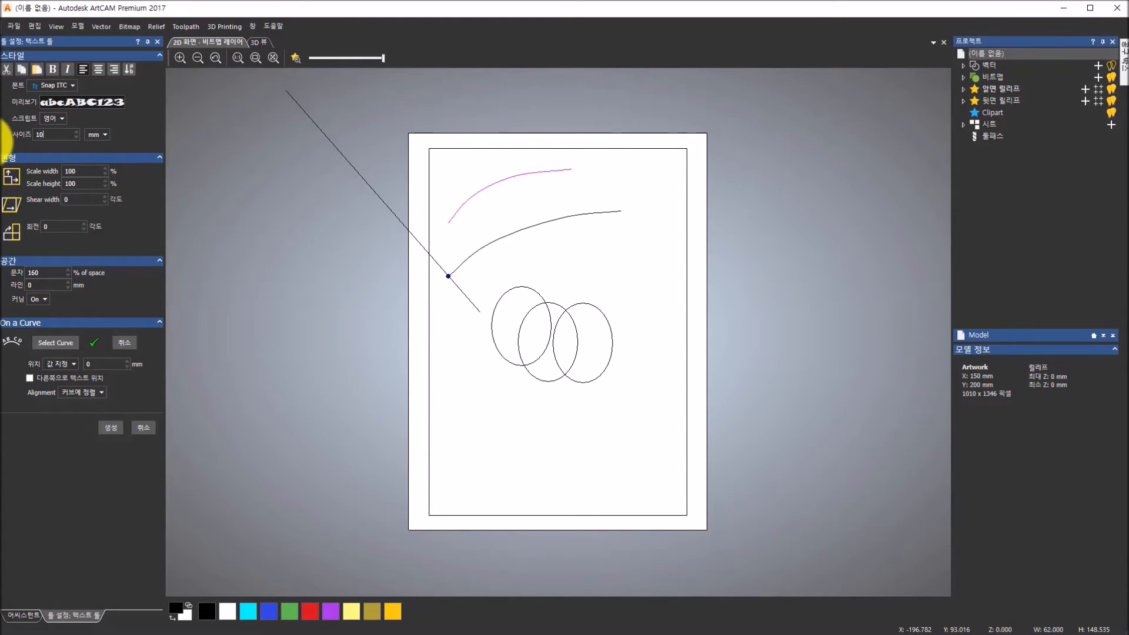
double_click(50, 272)
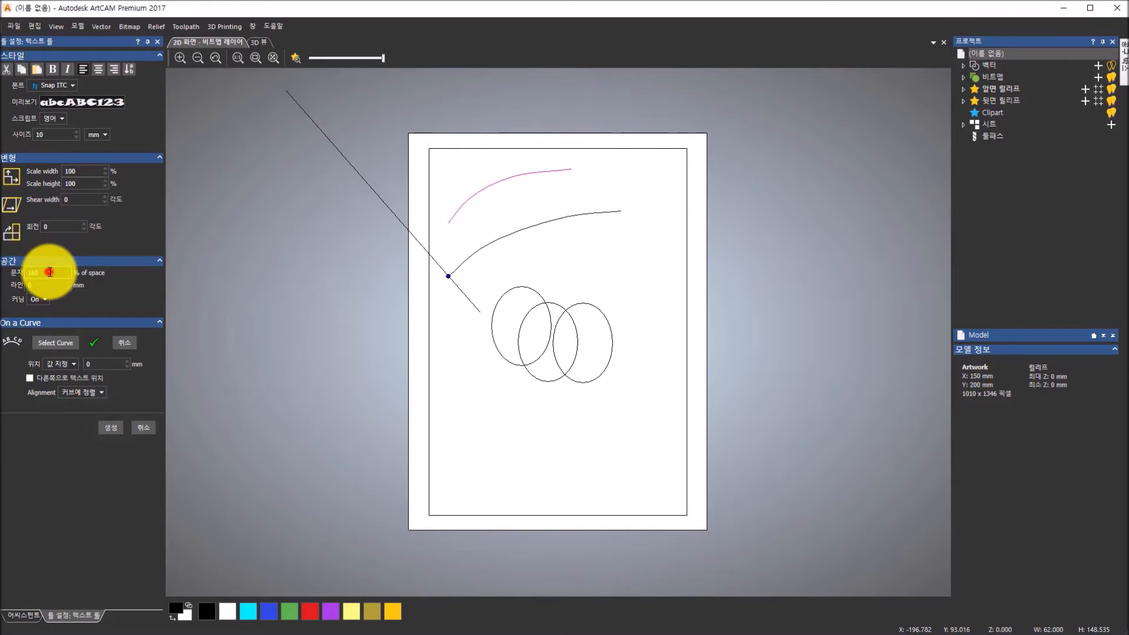
text(75)
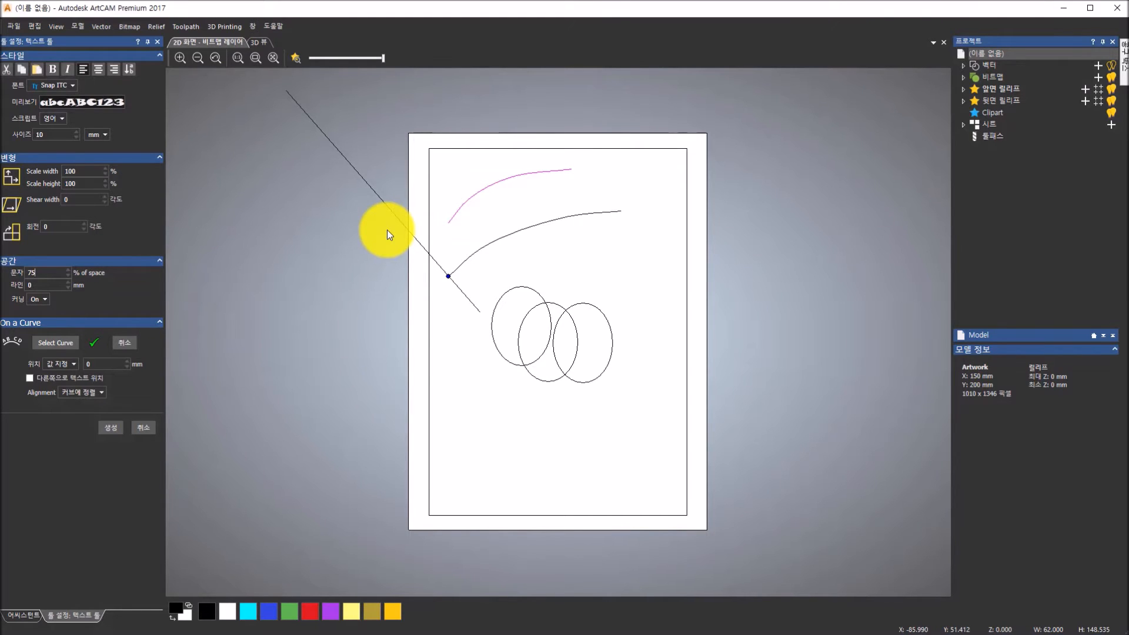
click(523, 7)
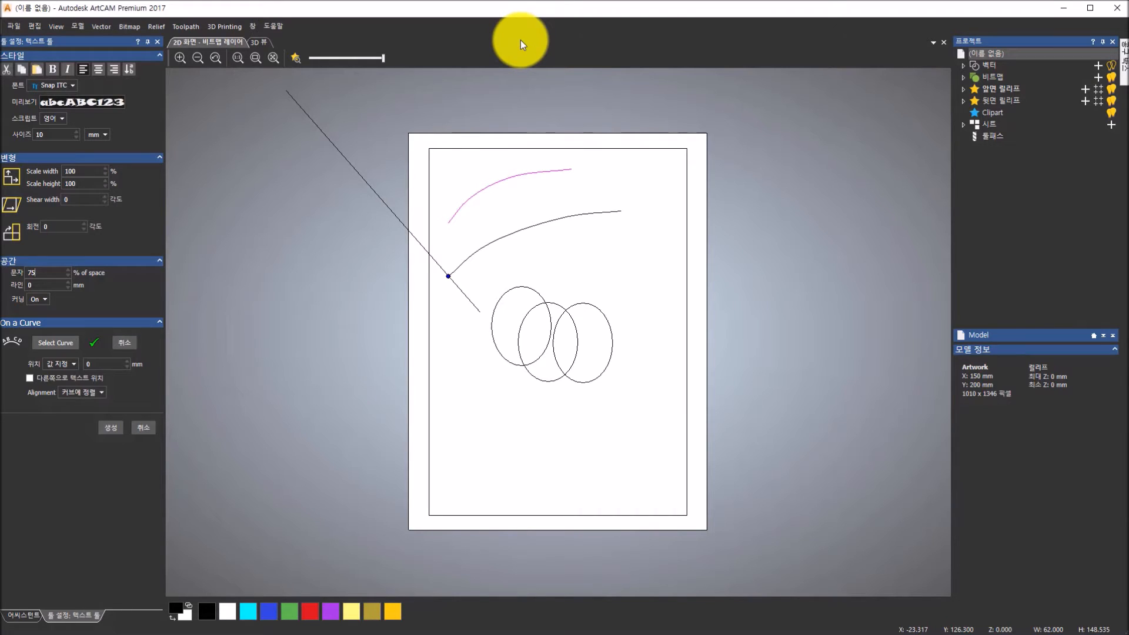
click(513, 194)
text(ㄹㄷㅅㅈ)
key(BackSpace)
key(BackSpace)
key(BackSpace)
key(BackSpace)
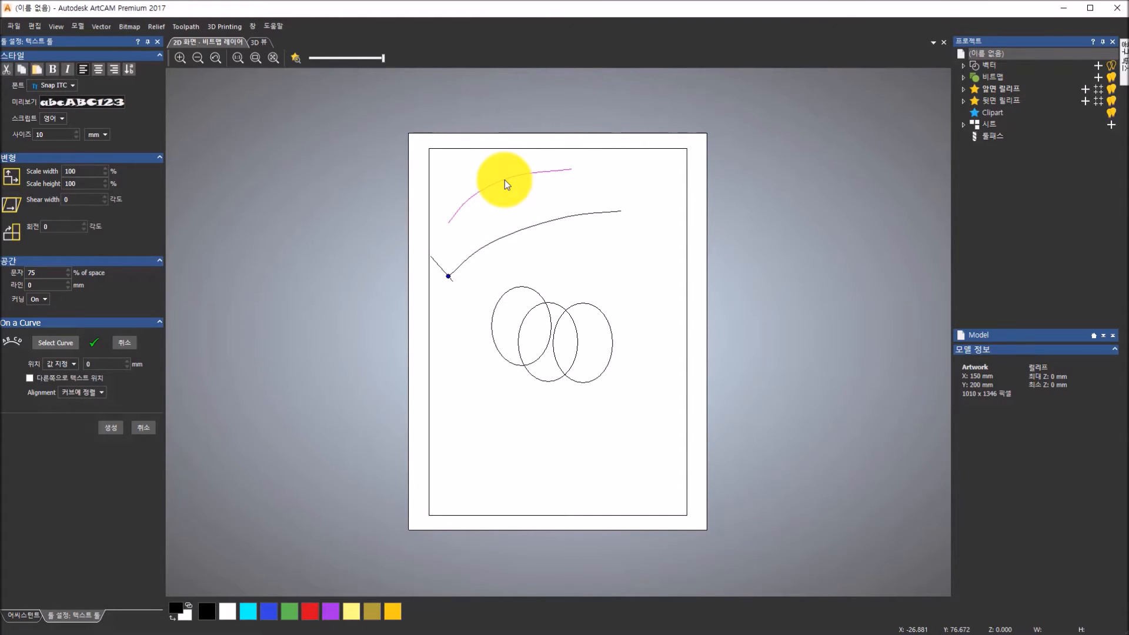
Enter the text HAPPY along the lower curve
text(HI)
text(APP)
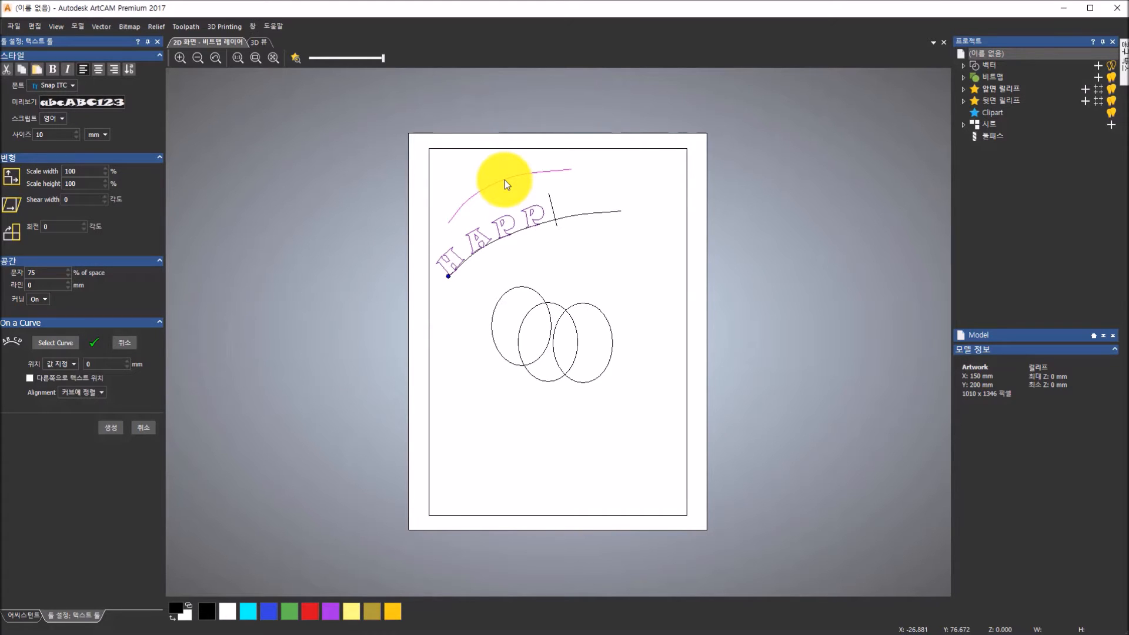
text(Y)
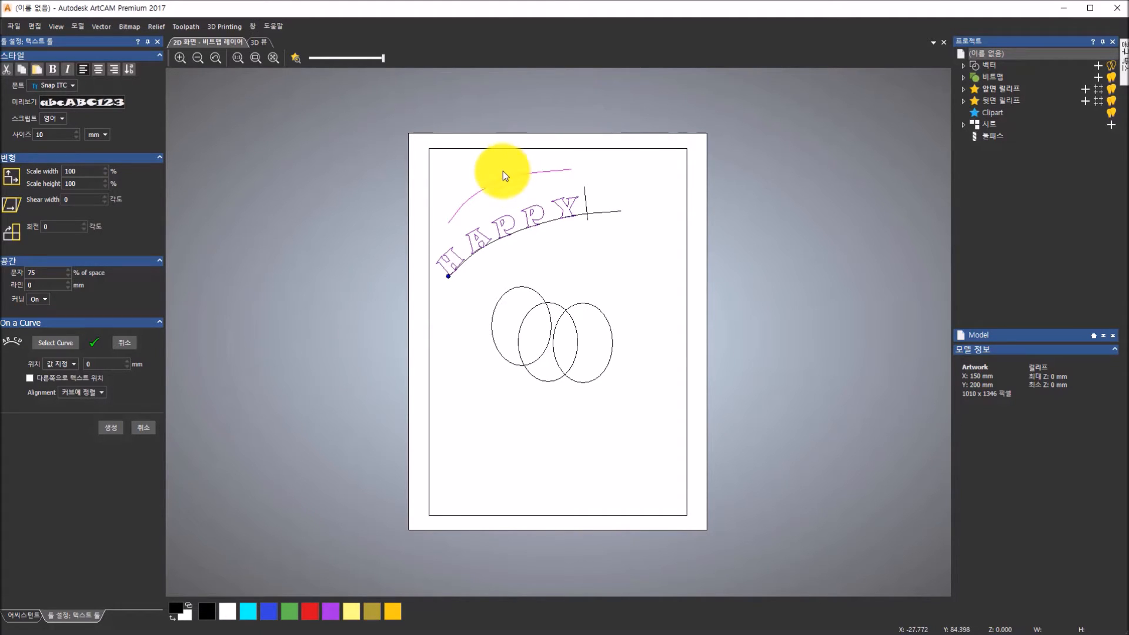
Detach the HAPPY text from the lower curve and place it along the upper curve instead
click(503, 185)
click(507, 179)
click(69, 342)
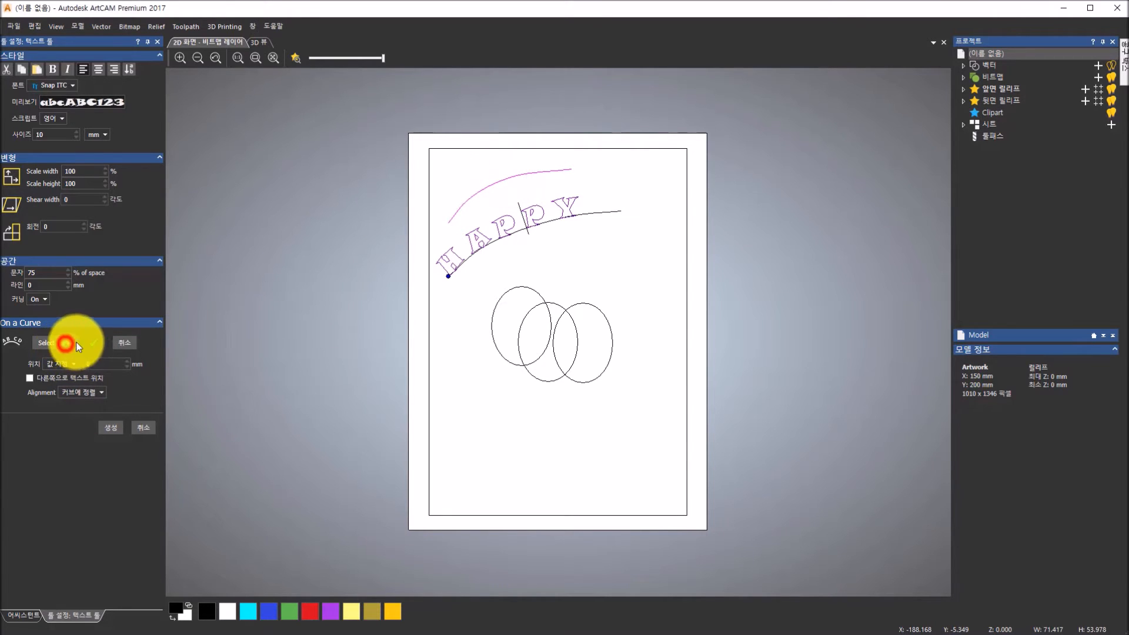
click(119, 344)
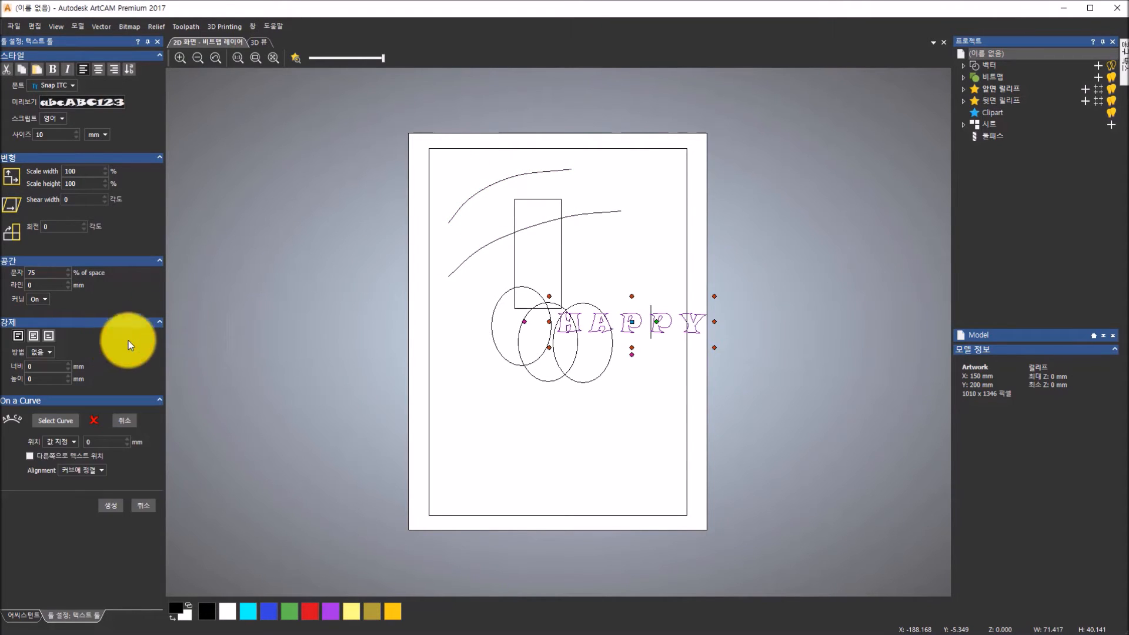
click(489, 184)
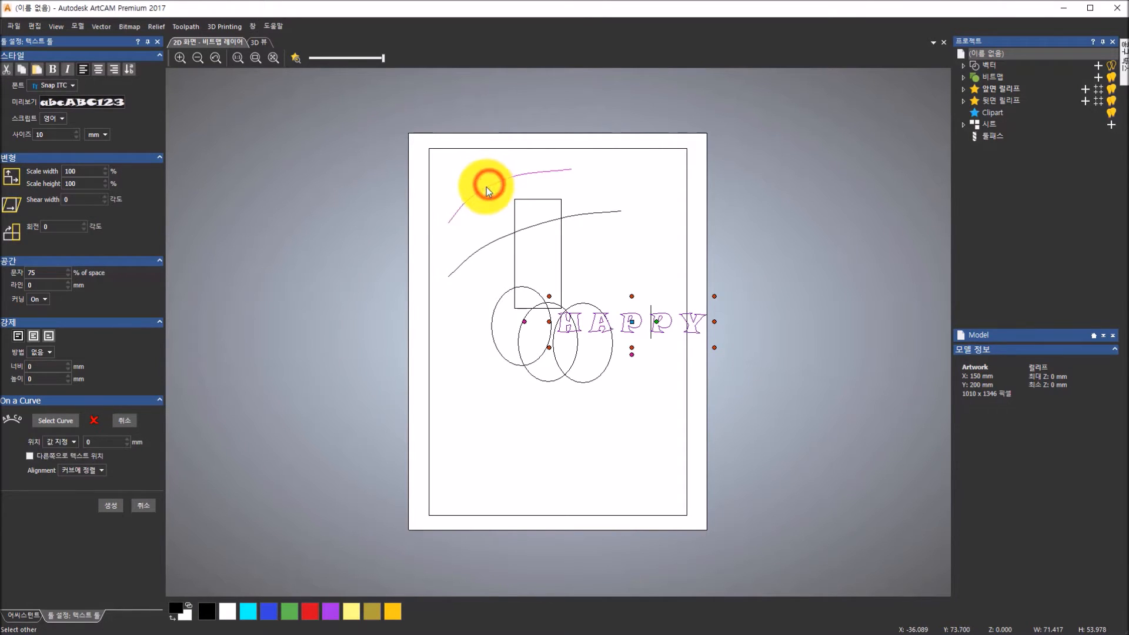
click(58, 421)
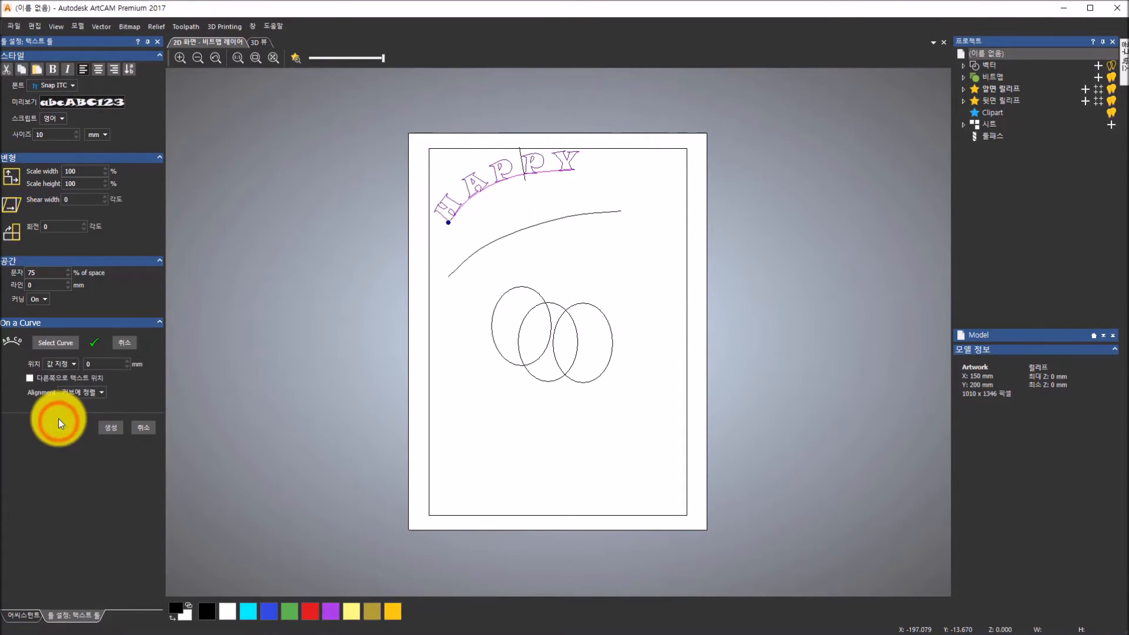
key(Right)
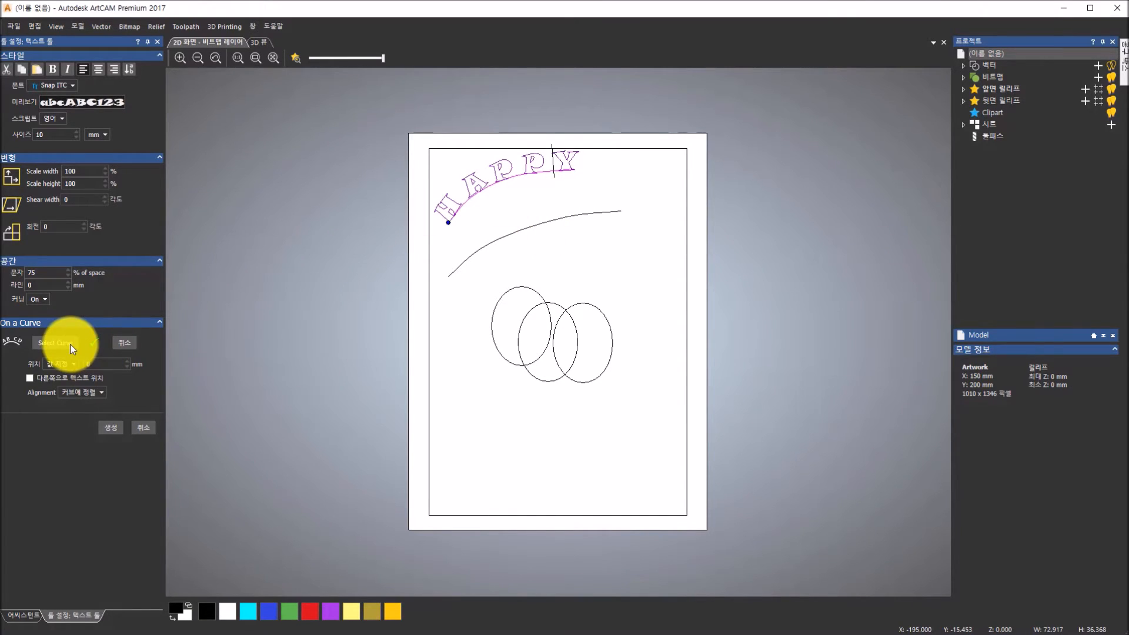
Detach the HAPPY text from the upper curve, reselect the text and assign the upper curve to it again
click(122, 347)
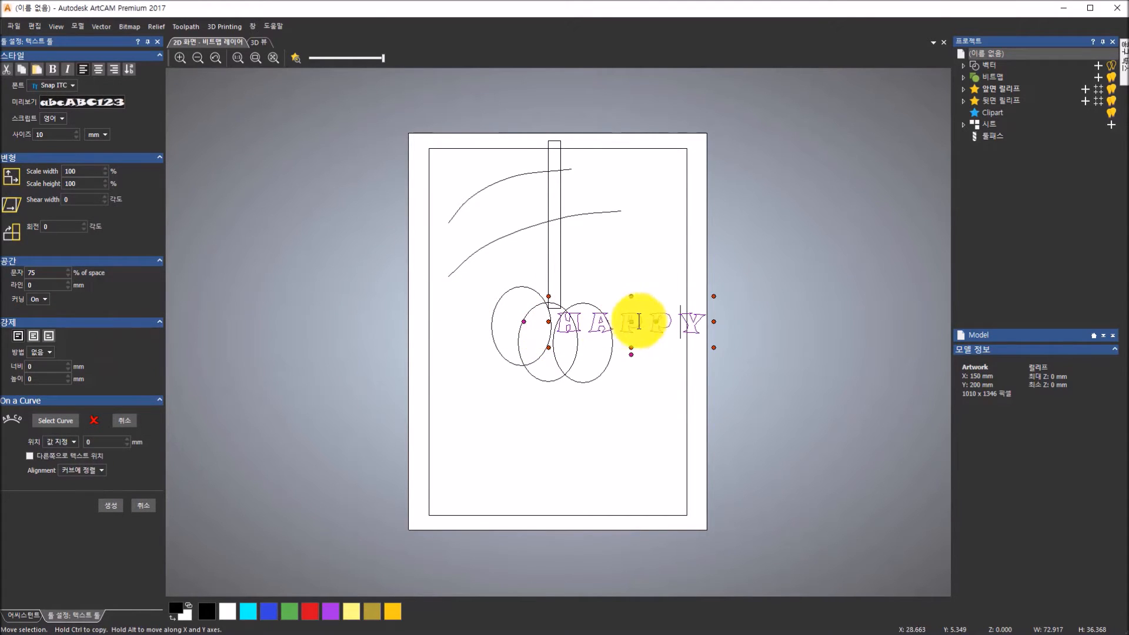
click(560, 321)
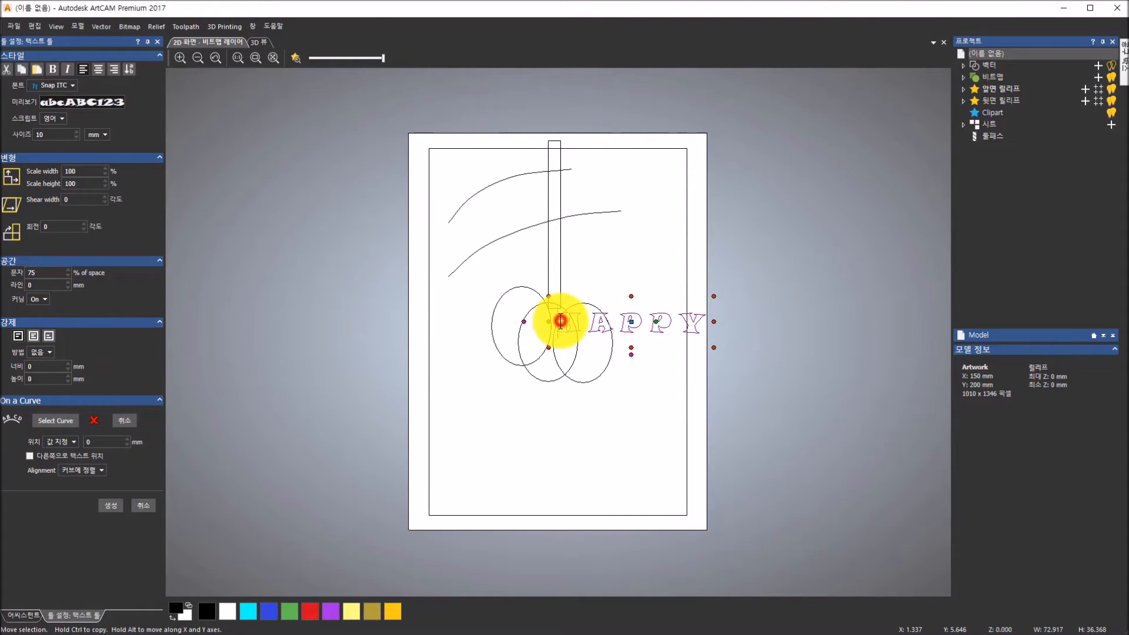
drag(685, 322, 769, 320)
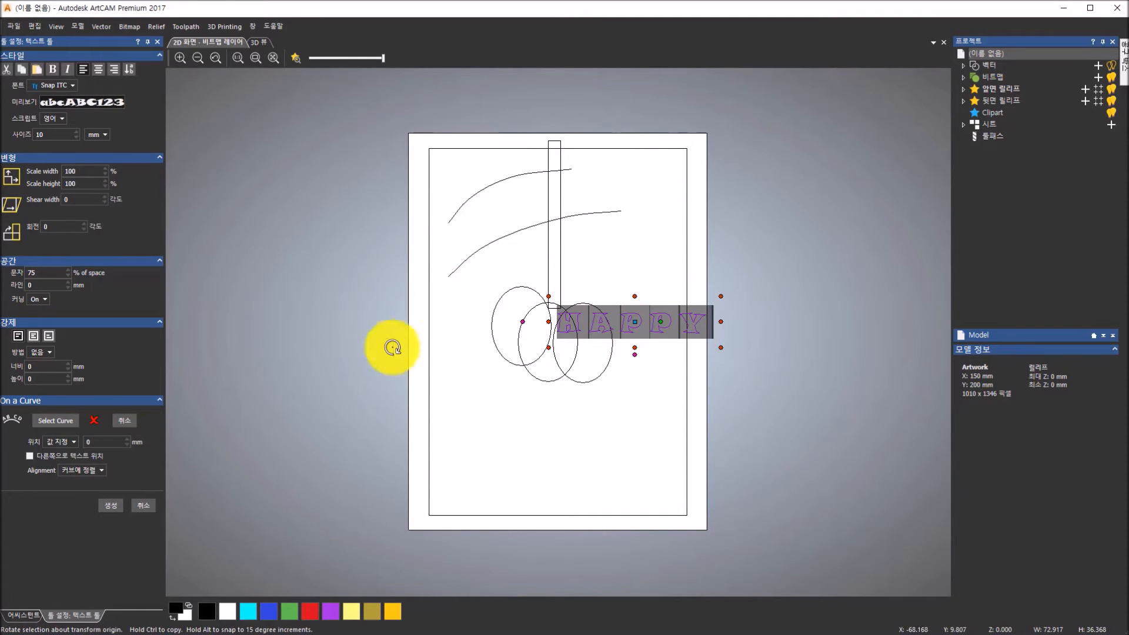
click(72, 425)
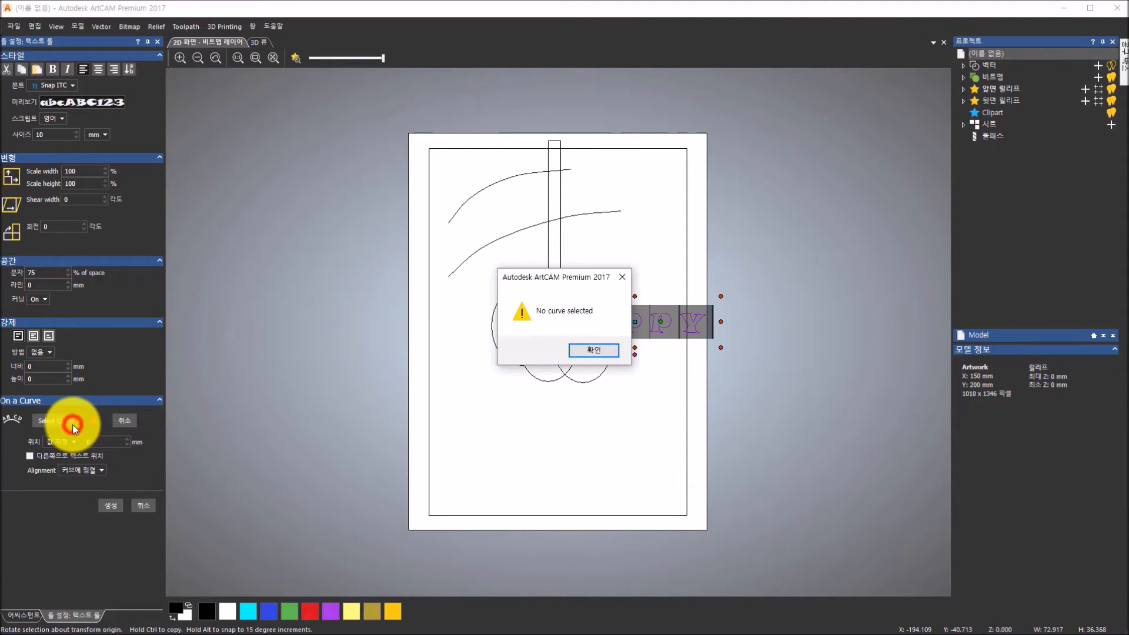
click(579, 351)
click(518, 174)
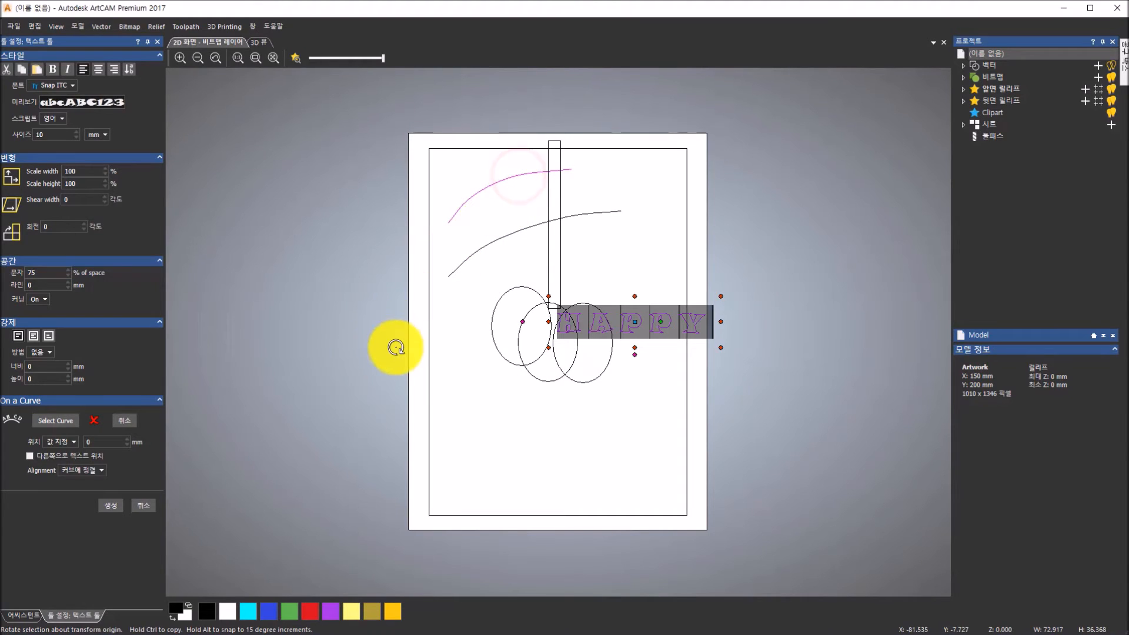
click(71, 424)
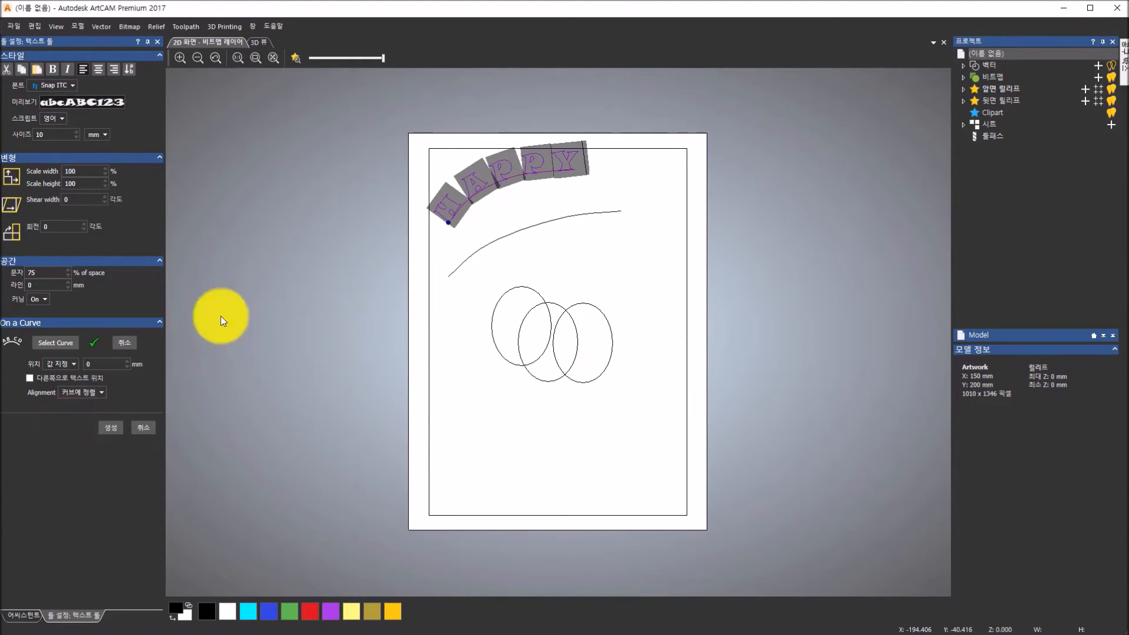
Finish creating the HAPPY text along the upper curve
click(497, 220)
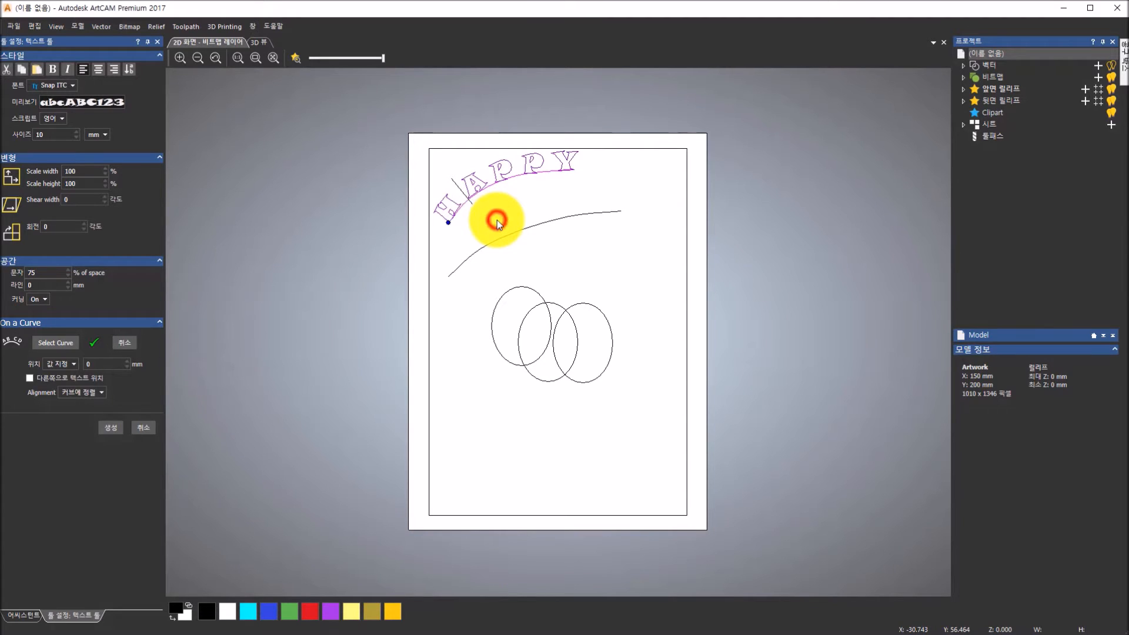
click(108, 430)
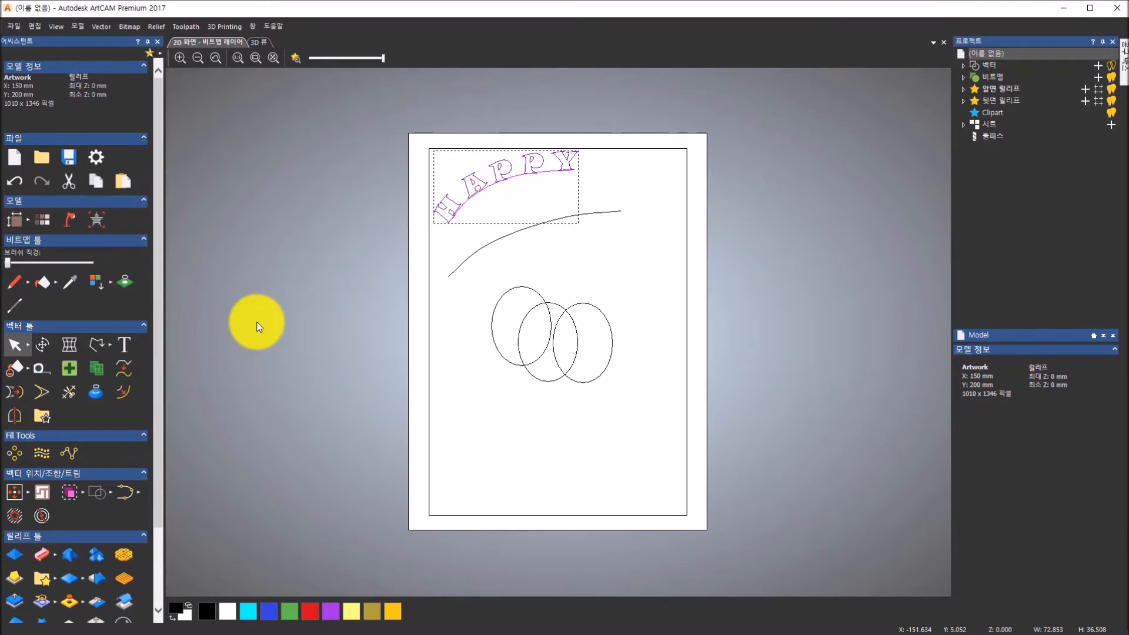
Create the text "Birth day" along the lower curve
click(124, 345)
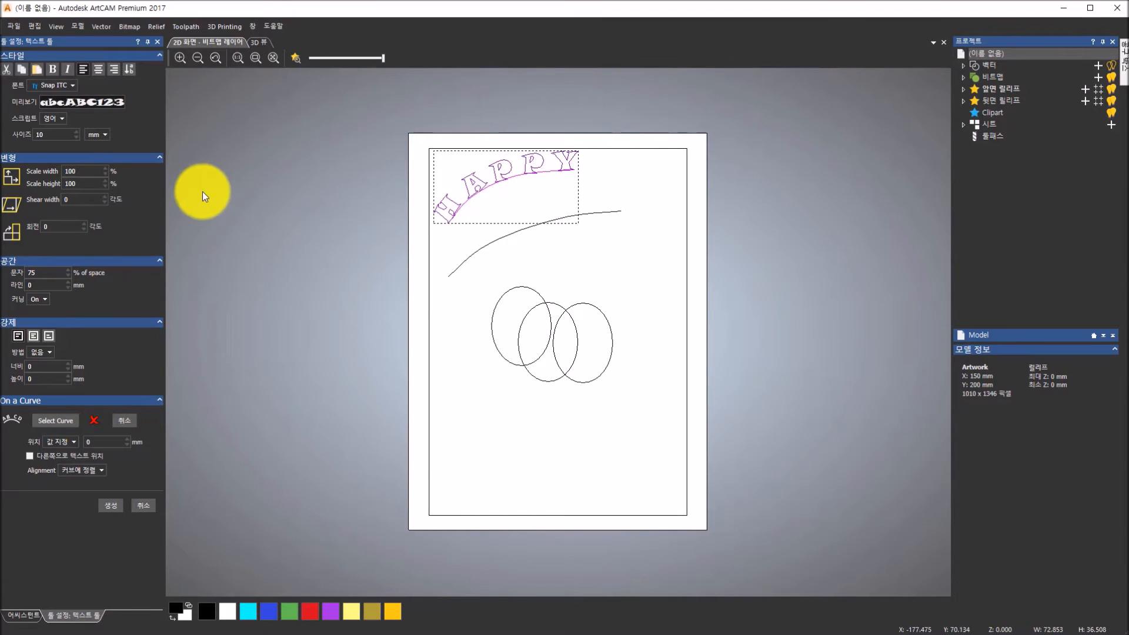
click(469, 276)
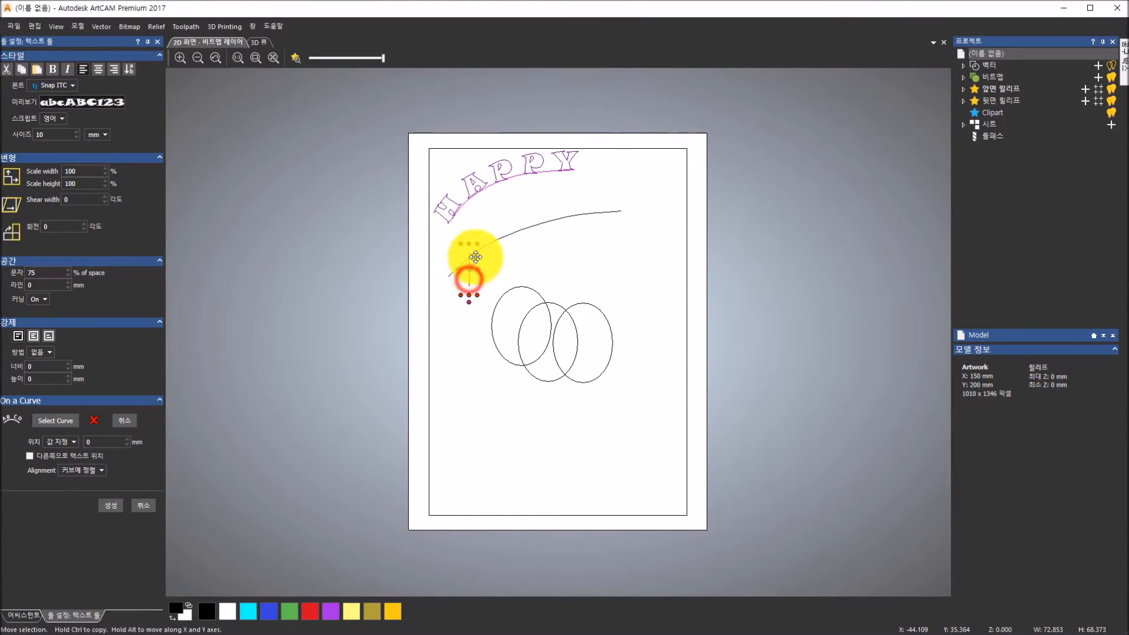
click(495, 239)
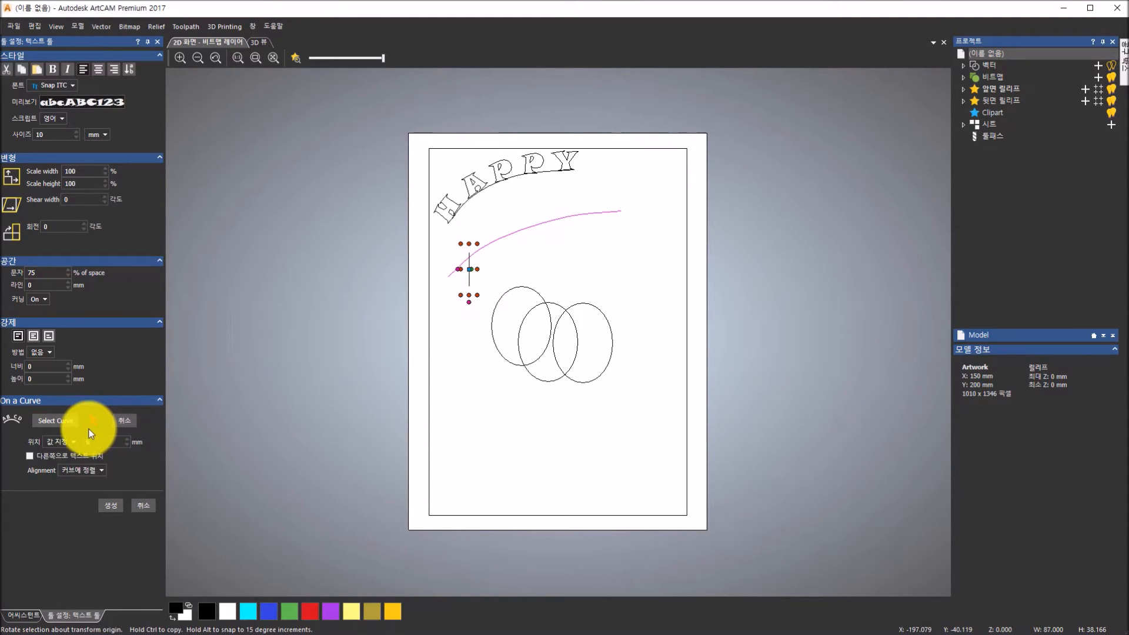
click(66, 422)
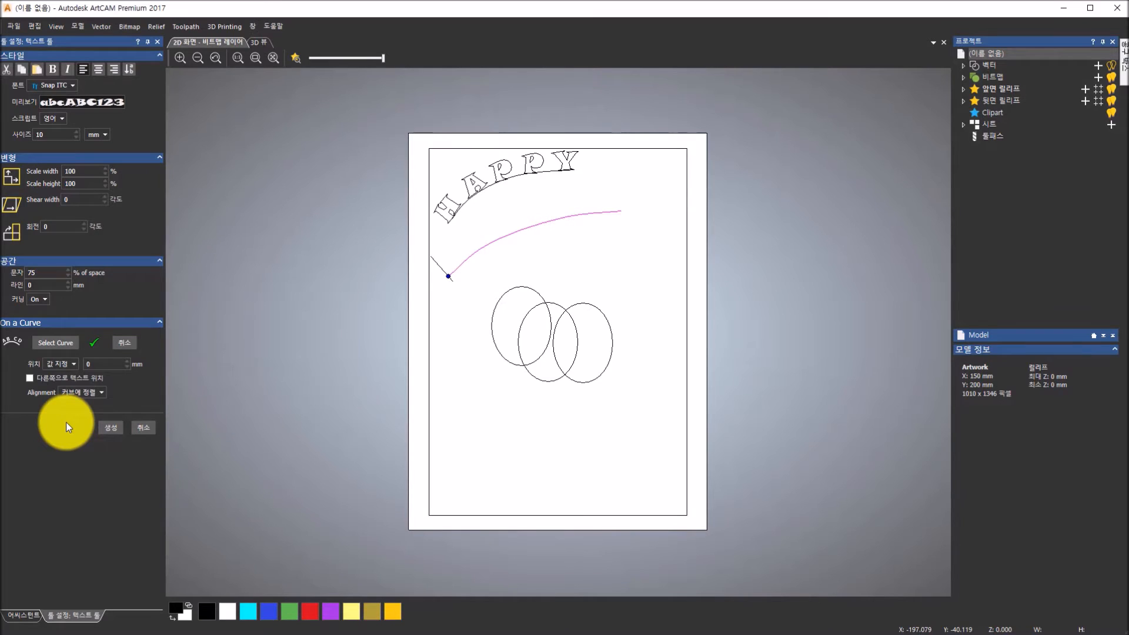
text(Birth)
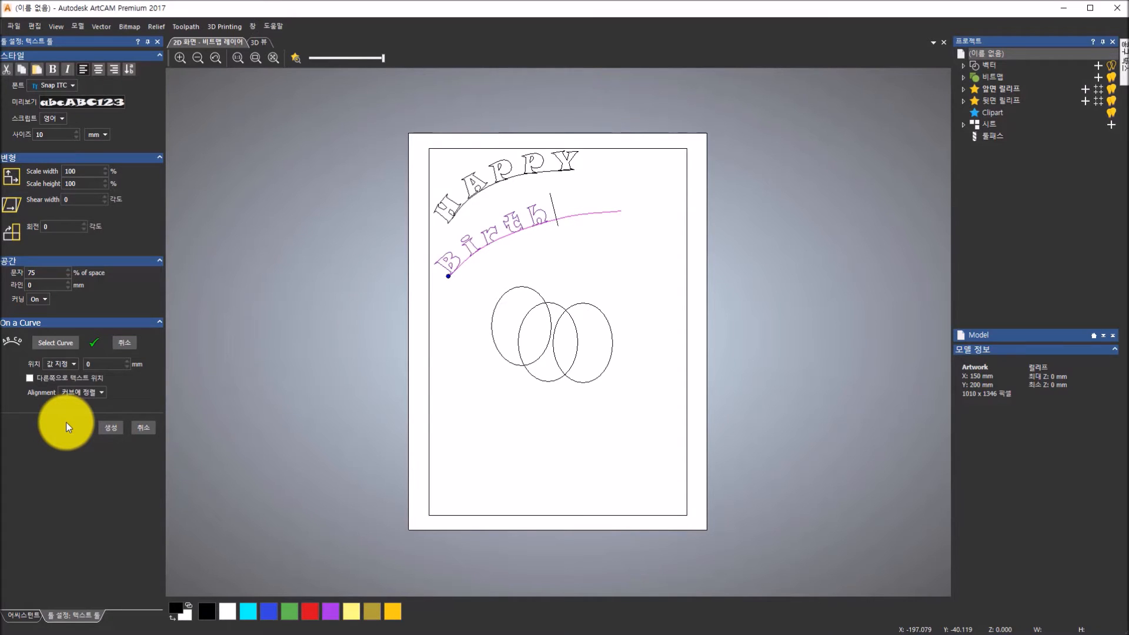
text( day)
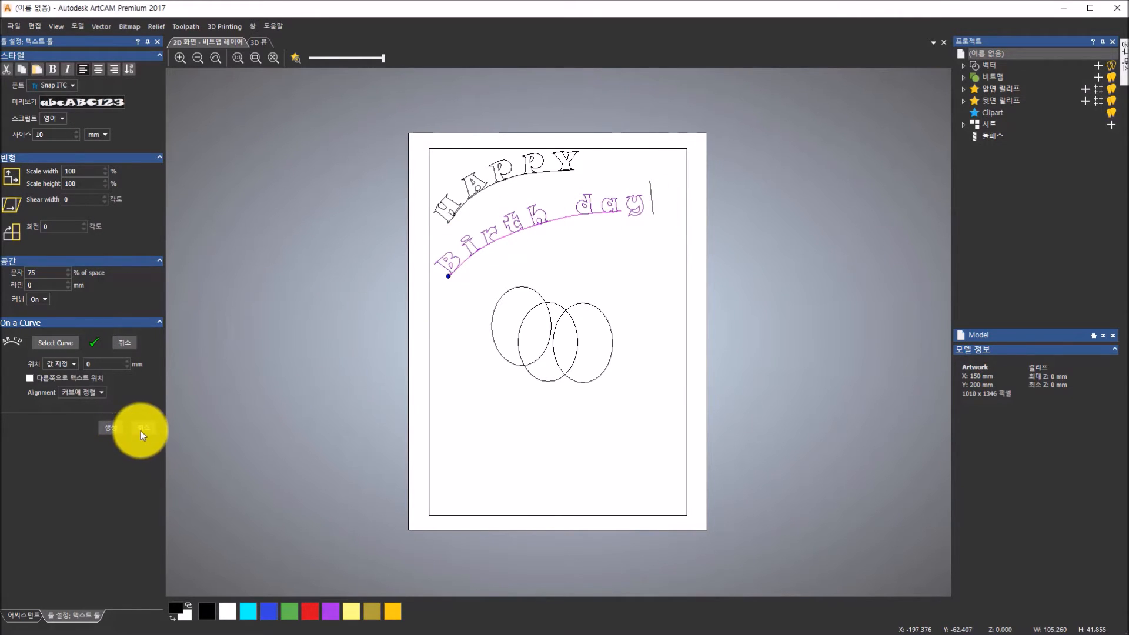
click(120, 429)
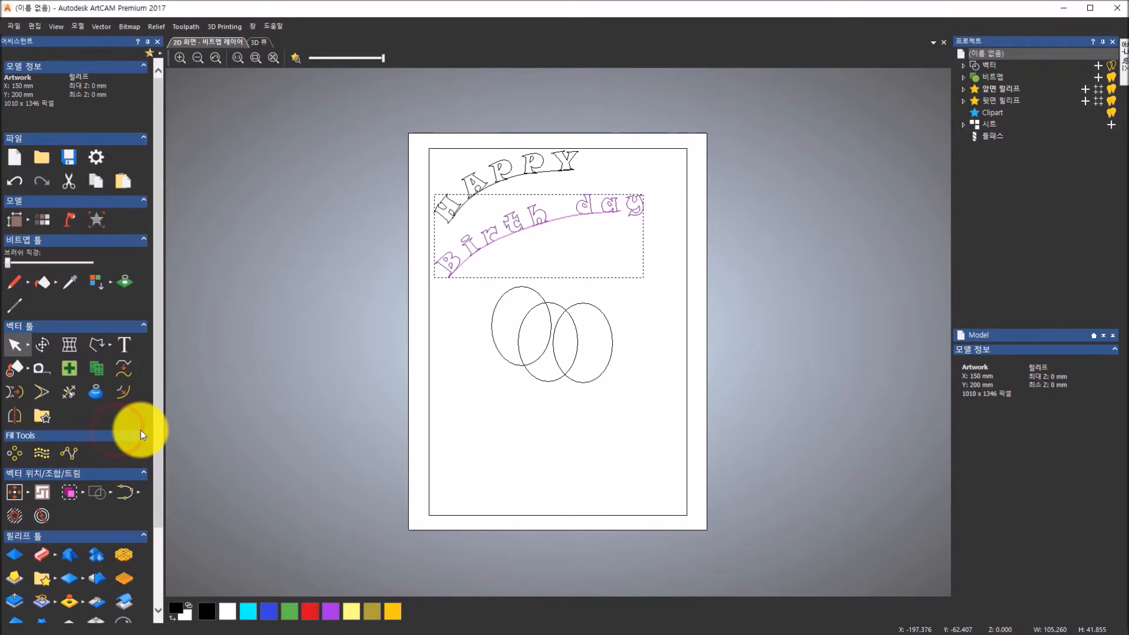
Delete the two guide curves beneath the HAPPY and Birth day texts
click(575, 215)
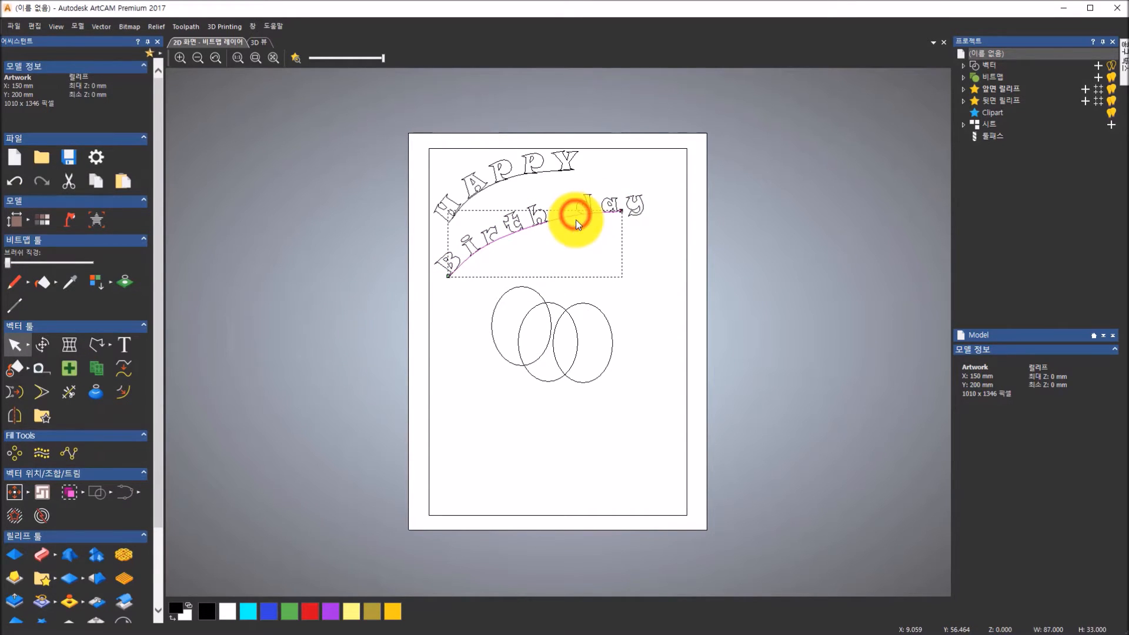
shift+click(550, 170)
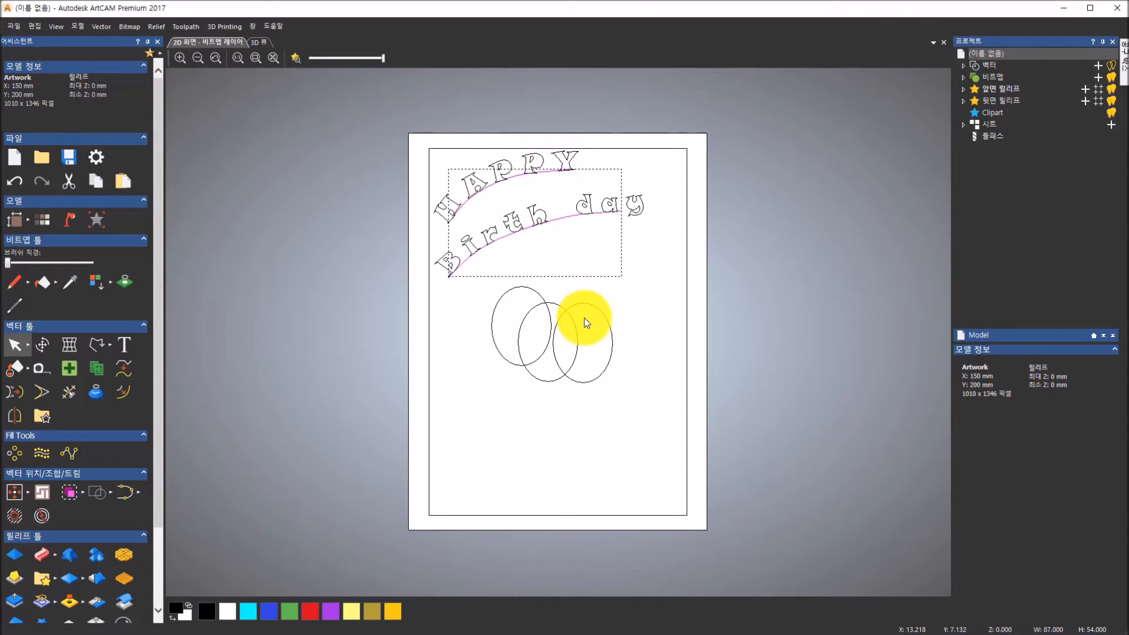
click(584, 318)
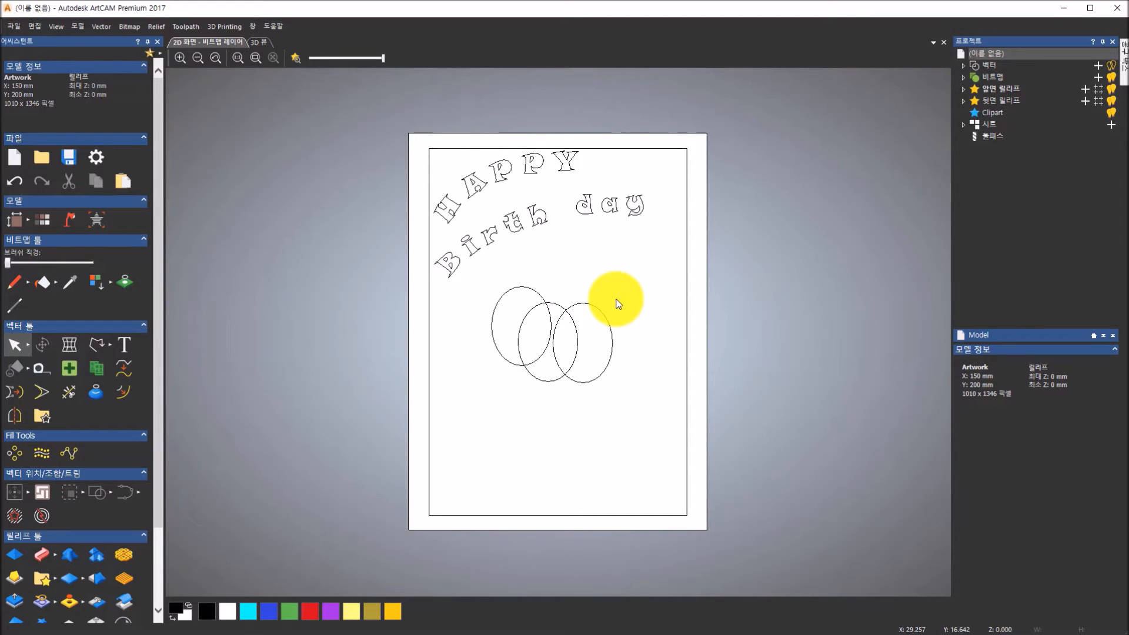
Check the reference image and start an ellipse for the cake top in ArtCAM, 45 mm wide and 6 mm high
click(560, 617)
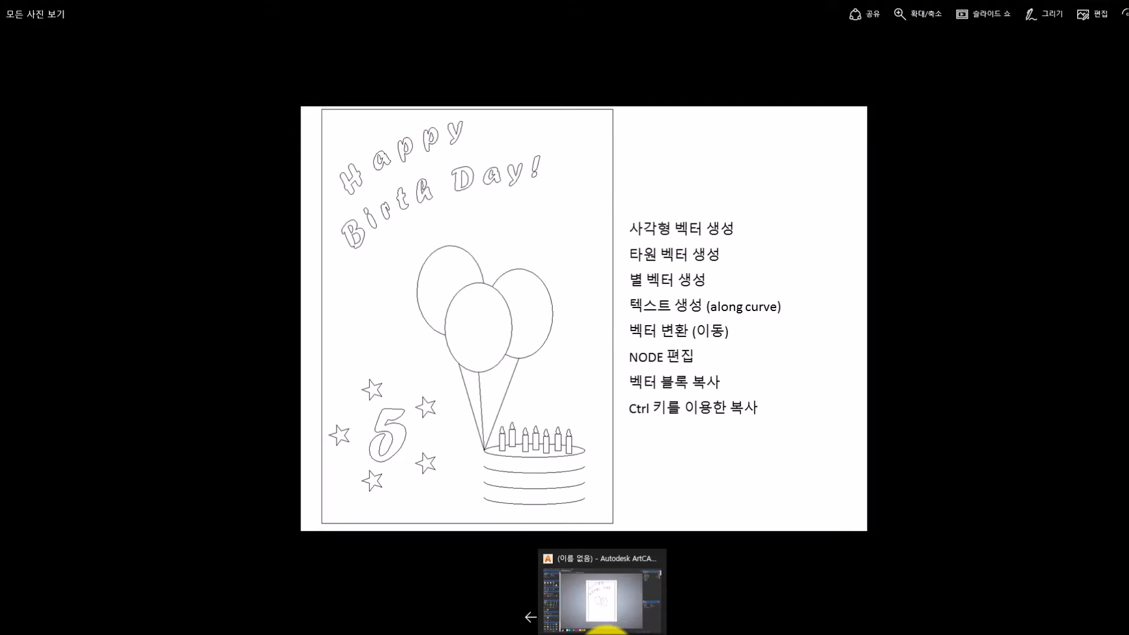
click(600, 618)
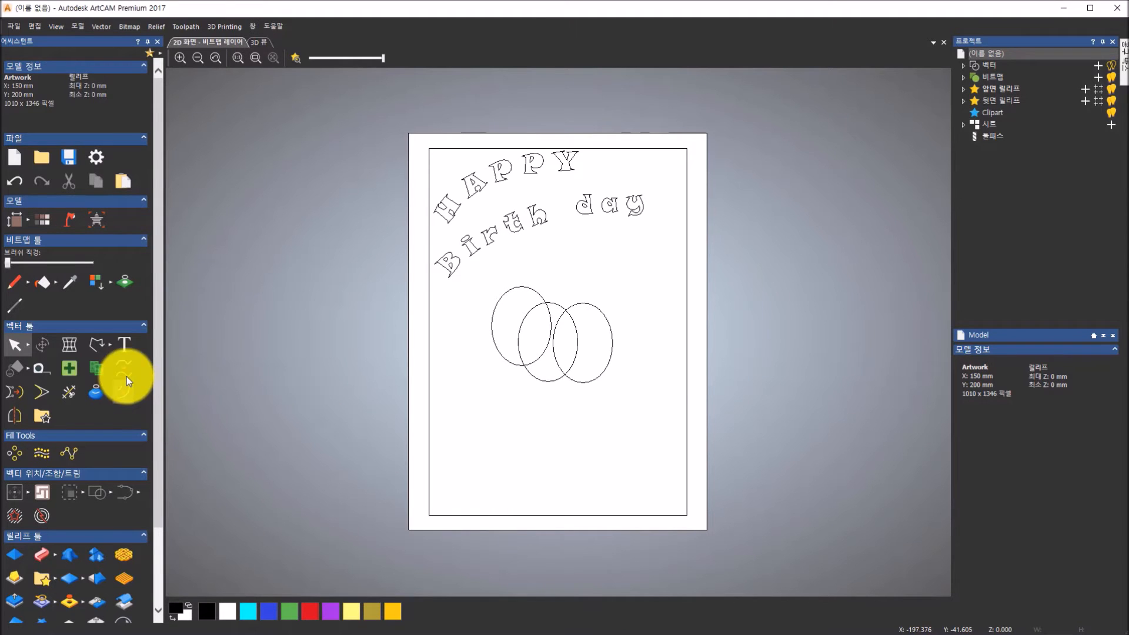
click(112, 348)
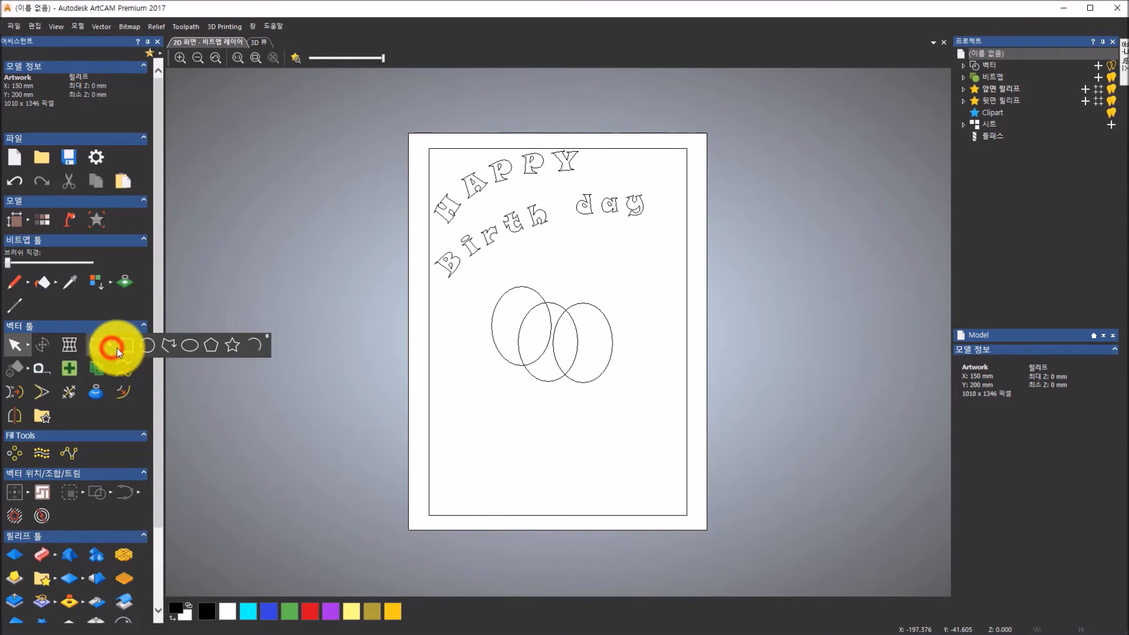
click(182, 347)
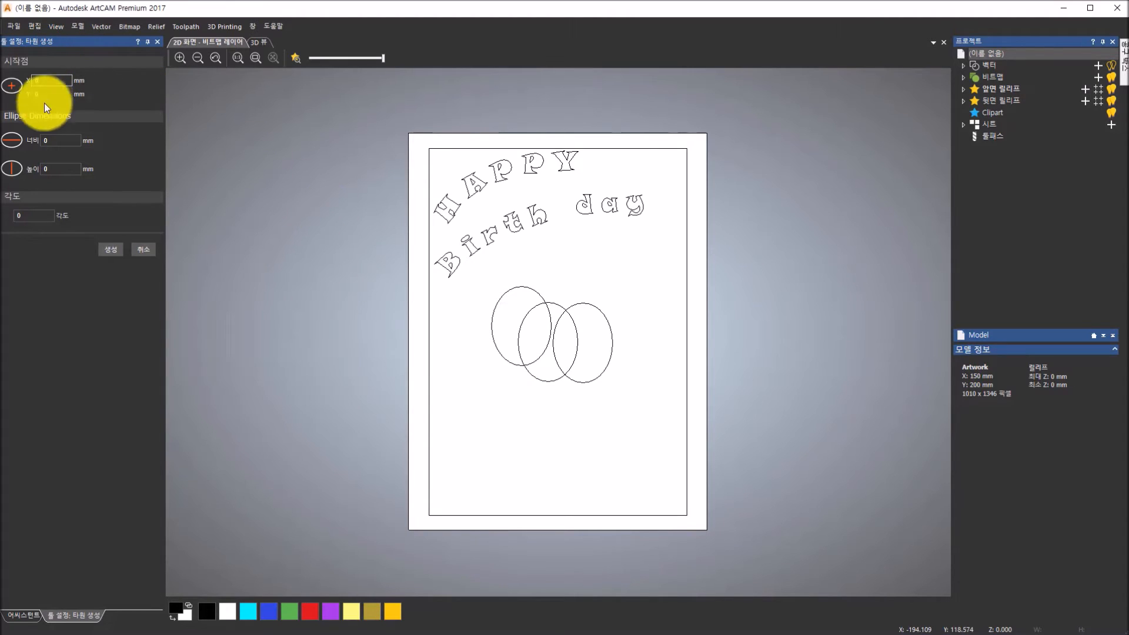
click(61, 170)
text(6)
click(65, 140)
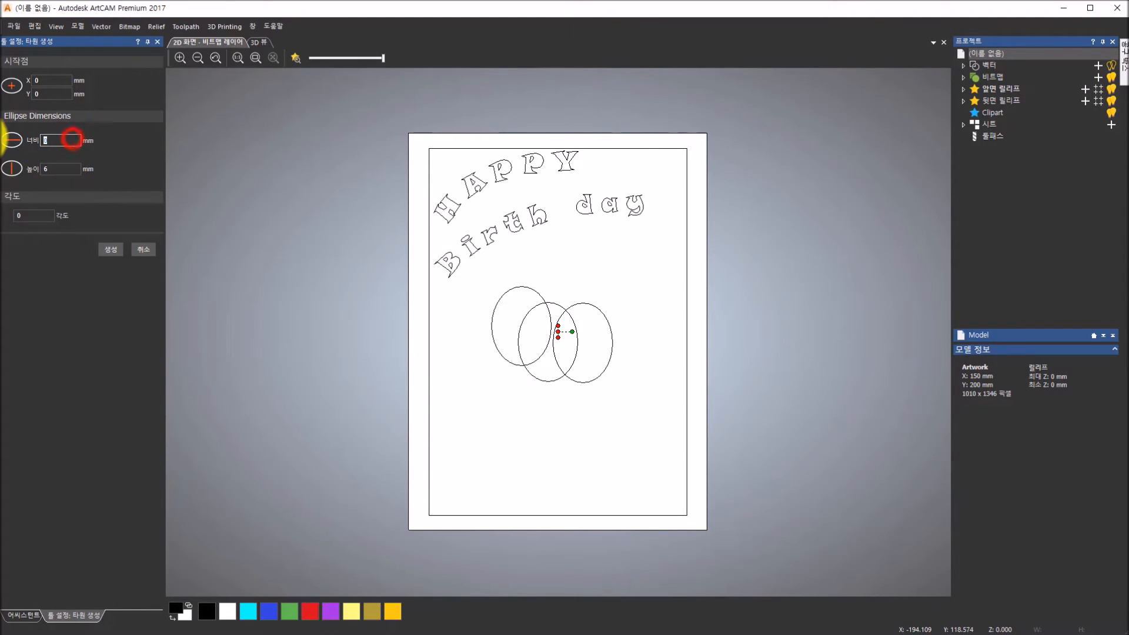
text(45)
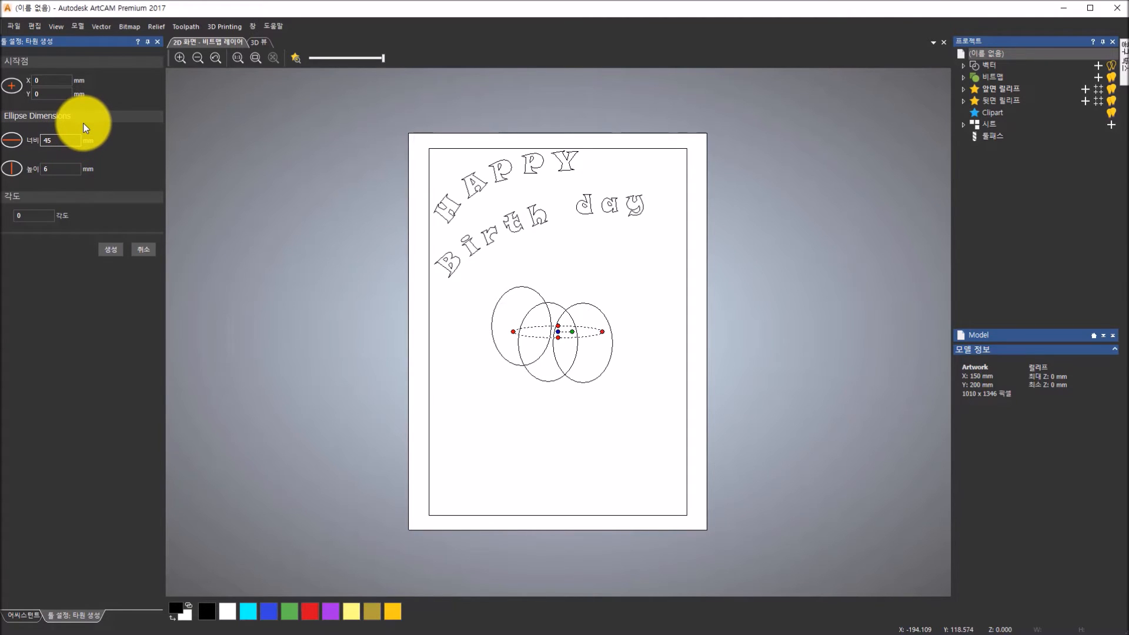
Position the cake-top ellipse at X 30 mm, Y -60 mm and create it
click(53, 78)
text(30)
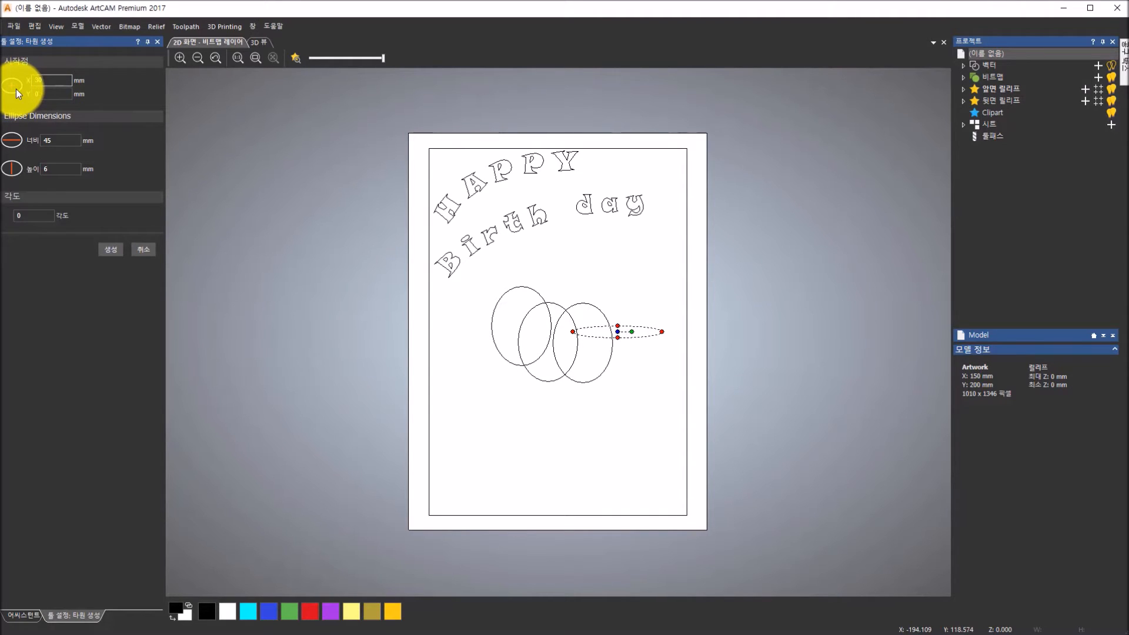
click(51, 94)
text(-60)
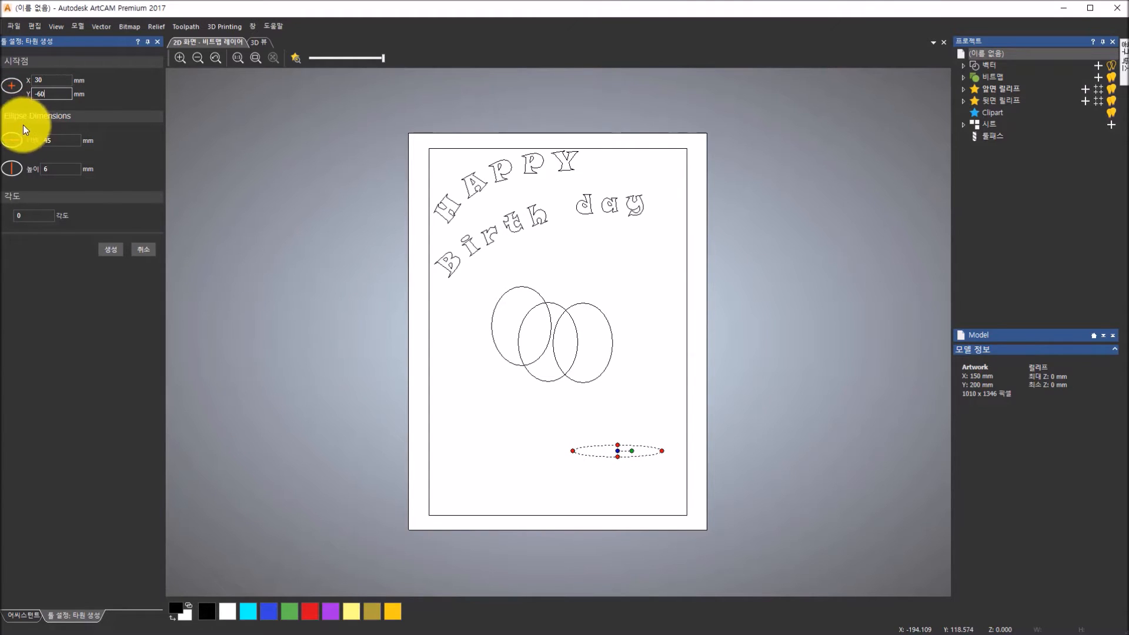
click(118, 252)
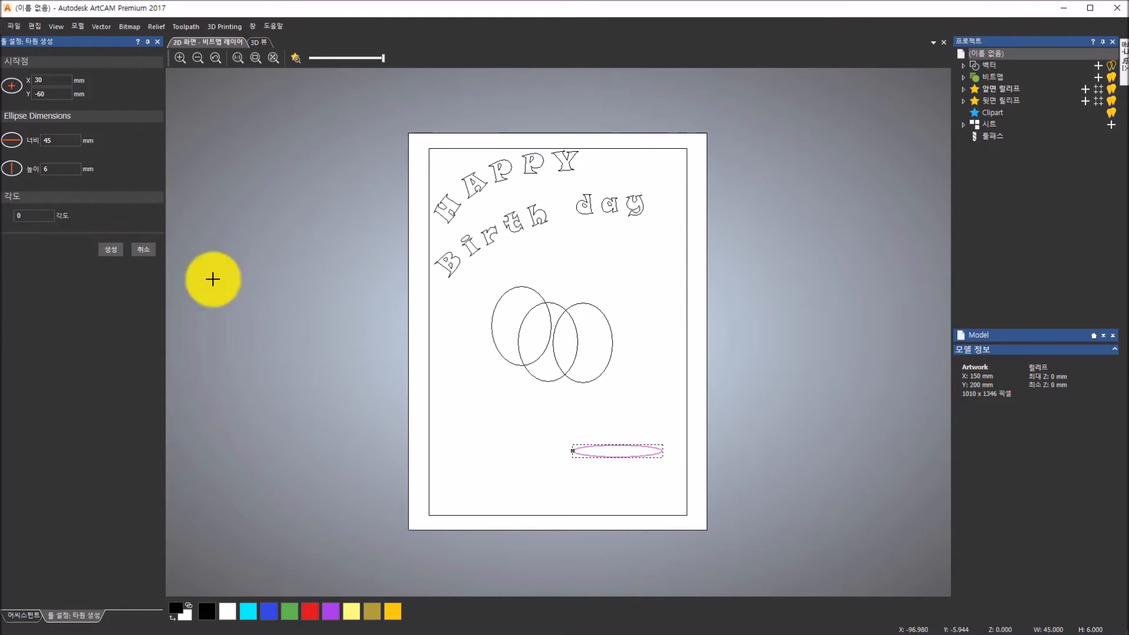
click(143, 249)
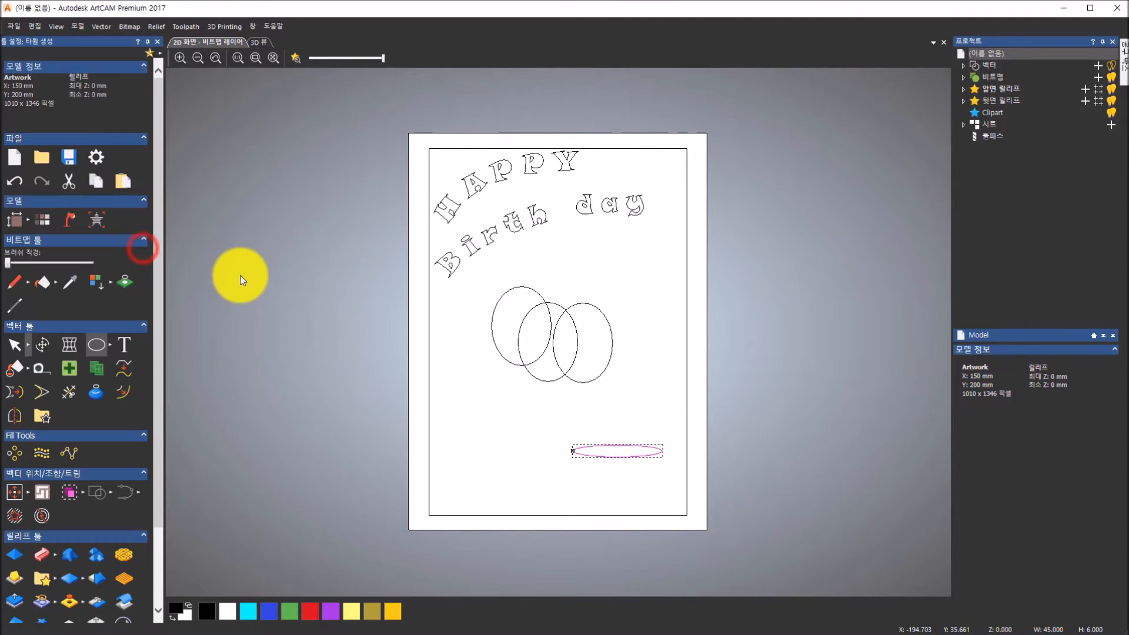
Check the cake layers in the birthday card reference image, and return to the ArtCAM drawing
drag(161, 344, 163, 429)
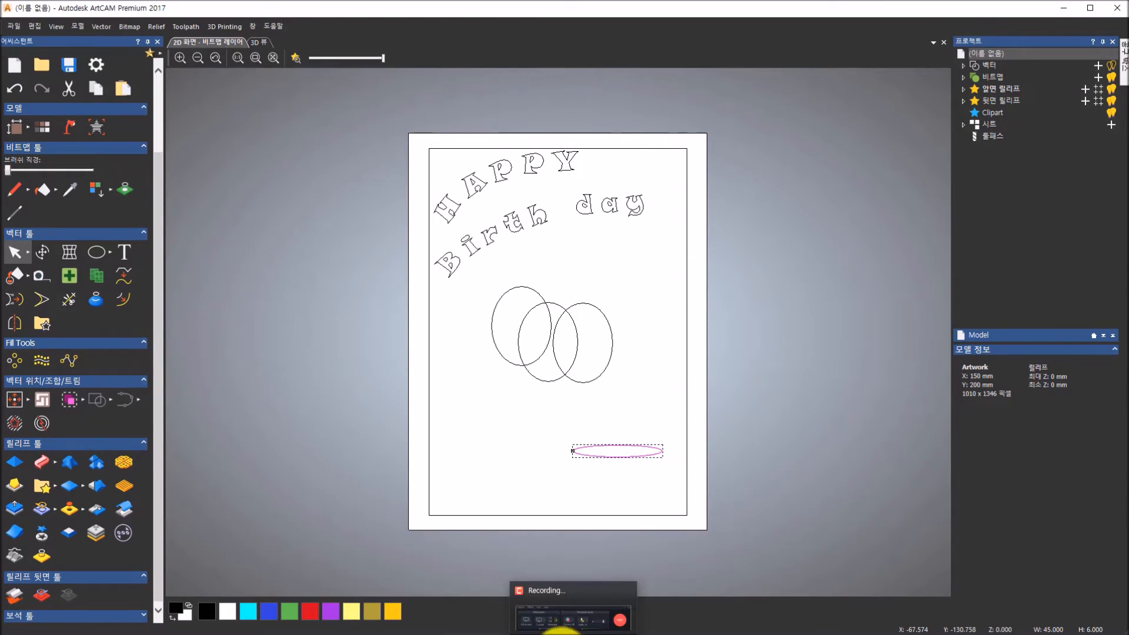
click(550, 634)
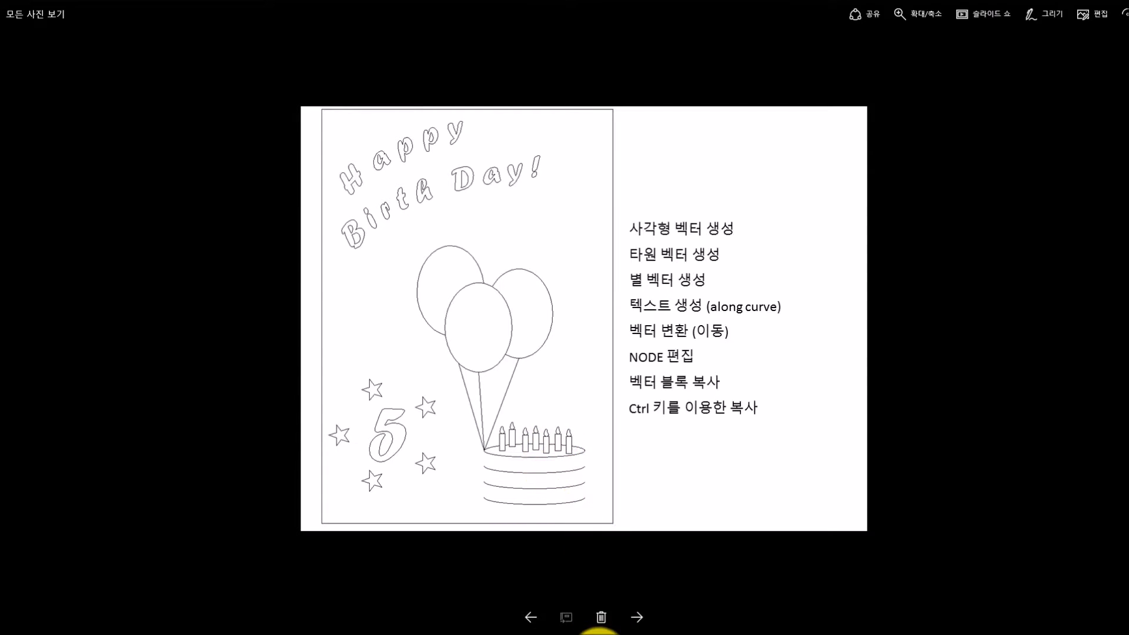
click(599, 634)
Cut the cake-top ellipse at its left and right end nodes with node editing, and select its lower half arc
scroll(644, 506, up, 5)
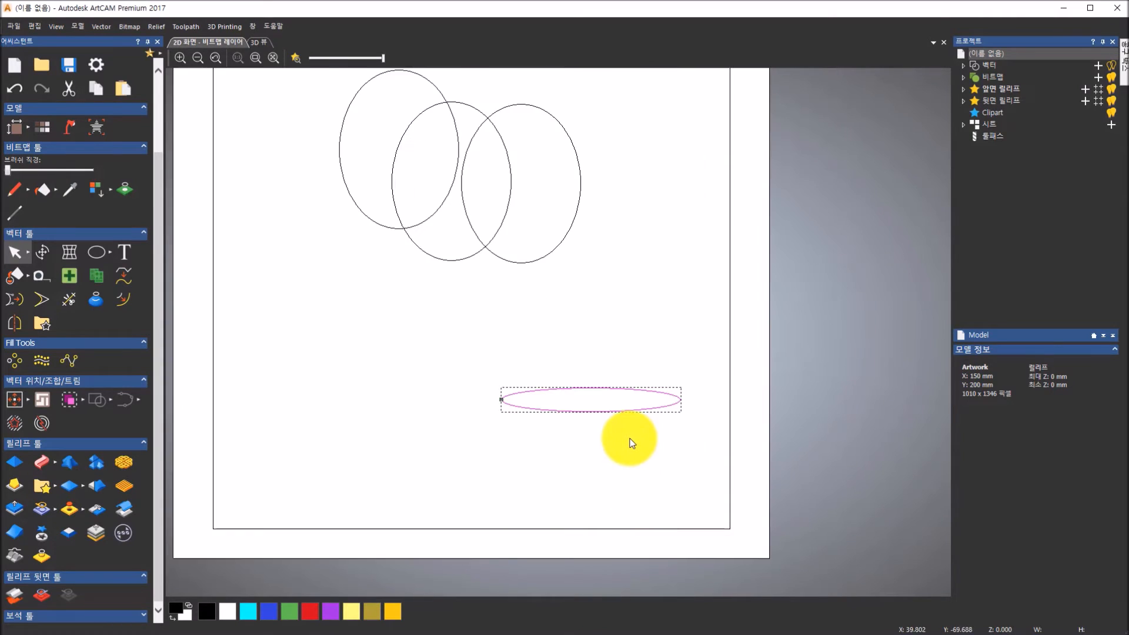
scroll(629, 439, down, 1)
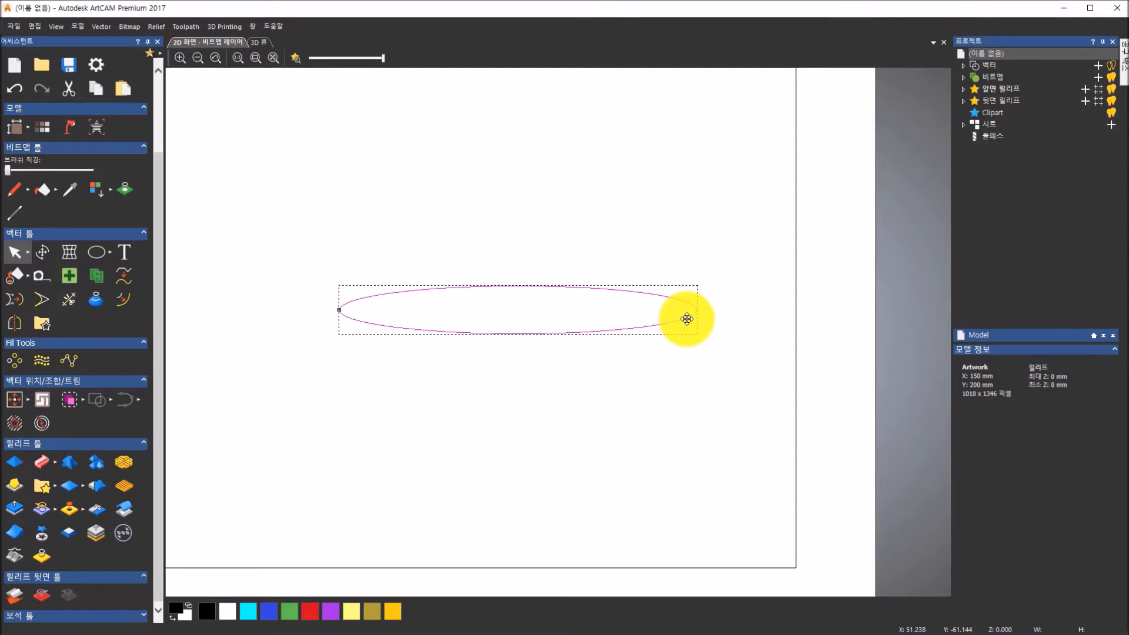
click(28, 254)
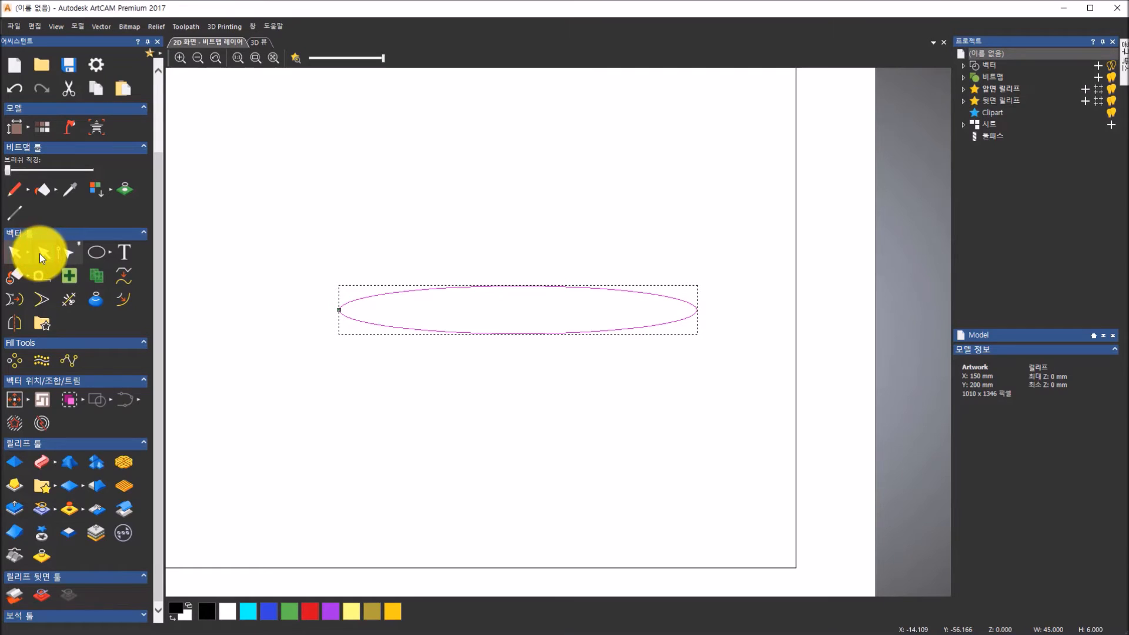
click(70, 254)
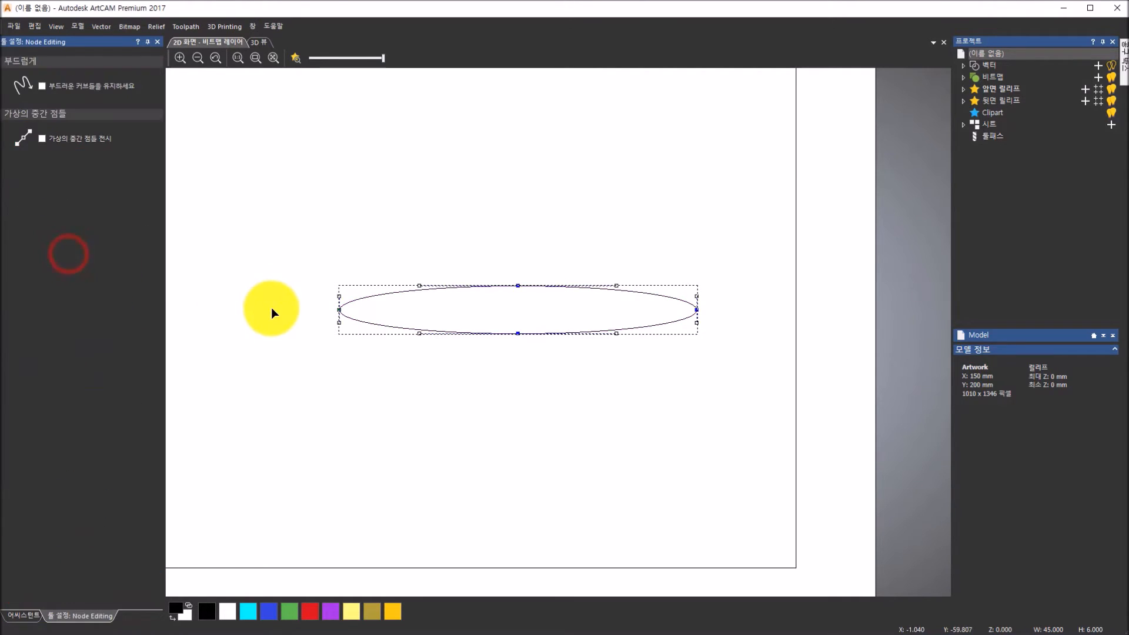
right_click(339, 310)
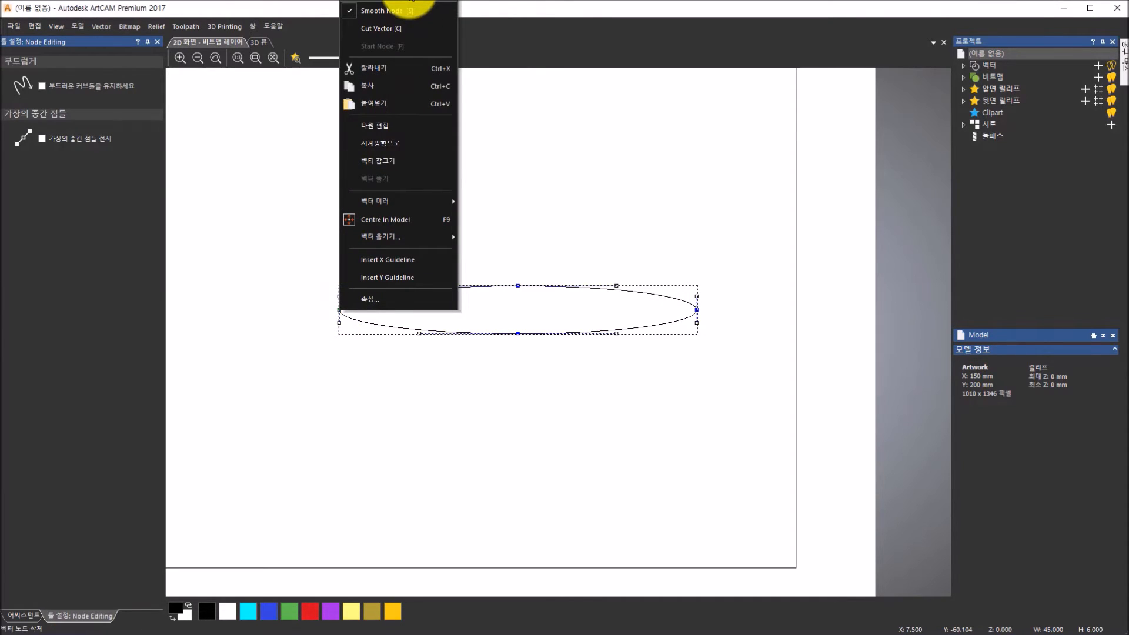
click(414, 30)
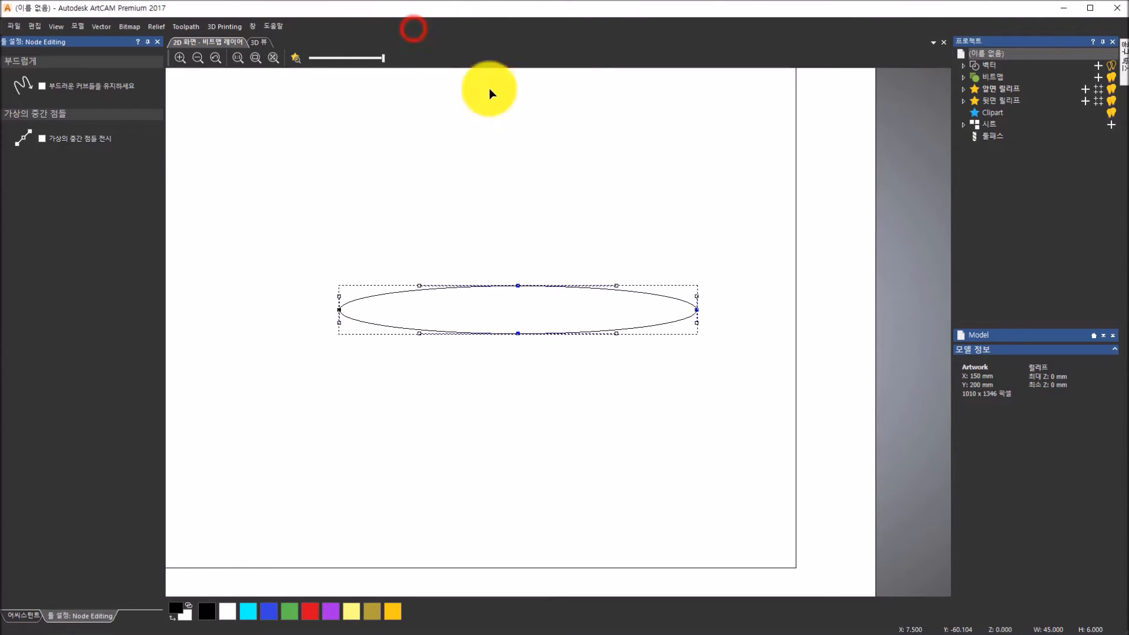
right_click(696, 310)
click(729, 34)
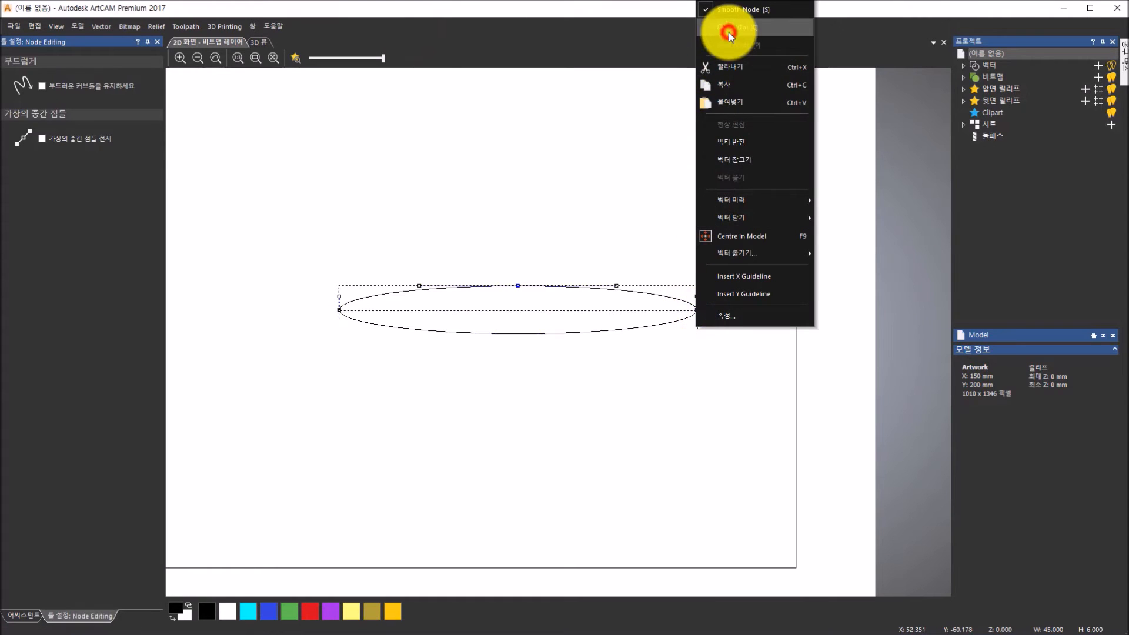
click(666, 322)
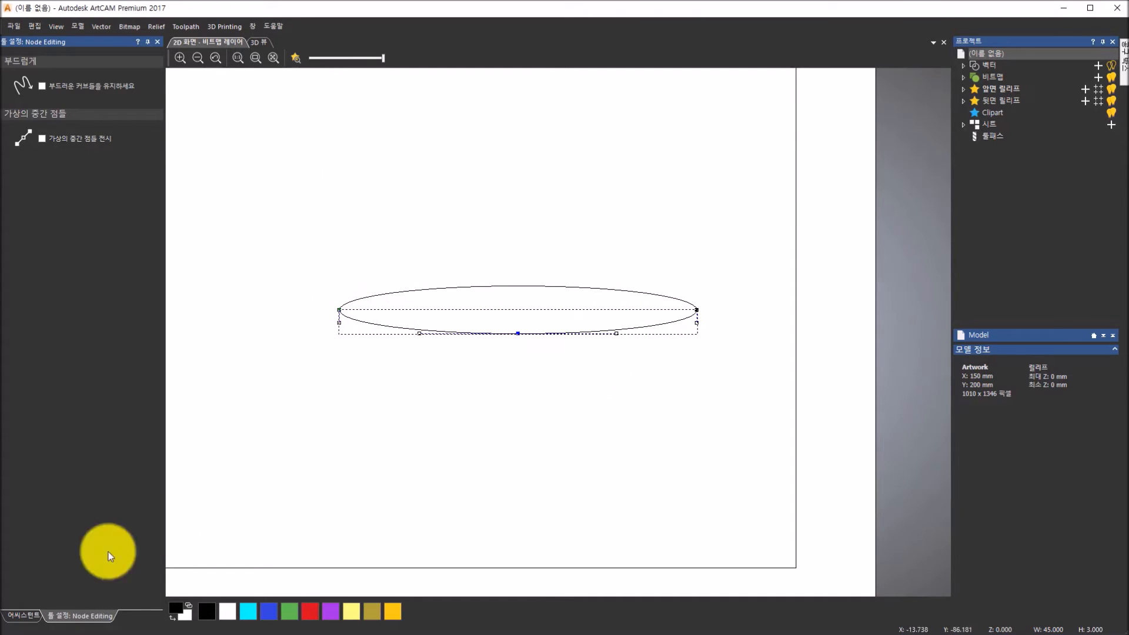
Block copy the ellipse's lower arc with X offset 0 mm and Y offset -7 mm, in 1 column and 4 rows
click(23, 615)
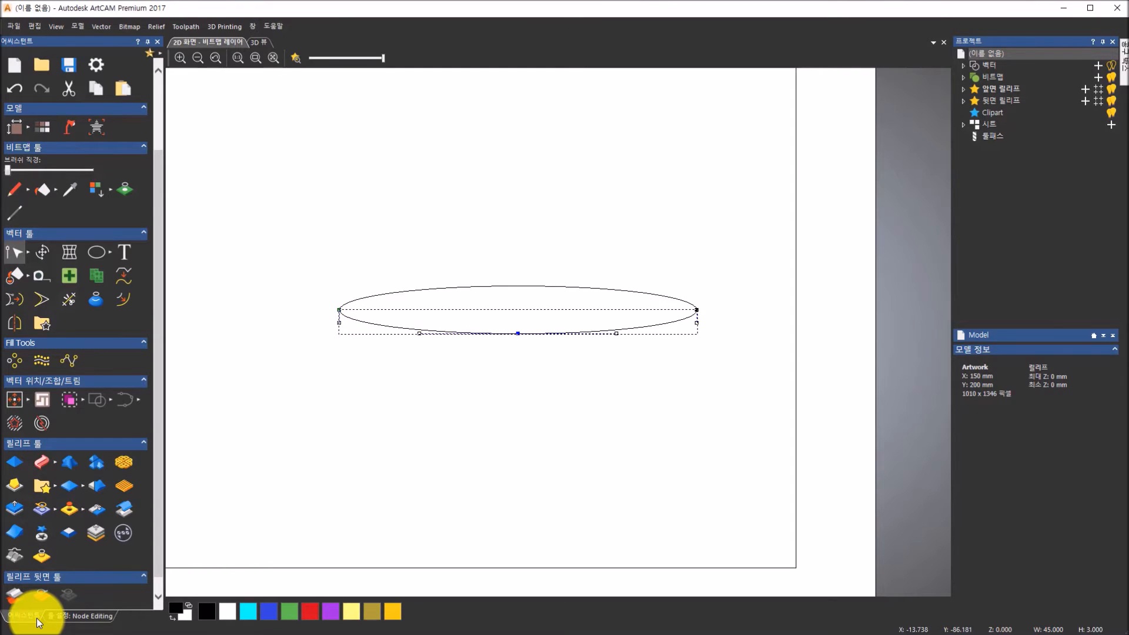
click(13, 360)
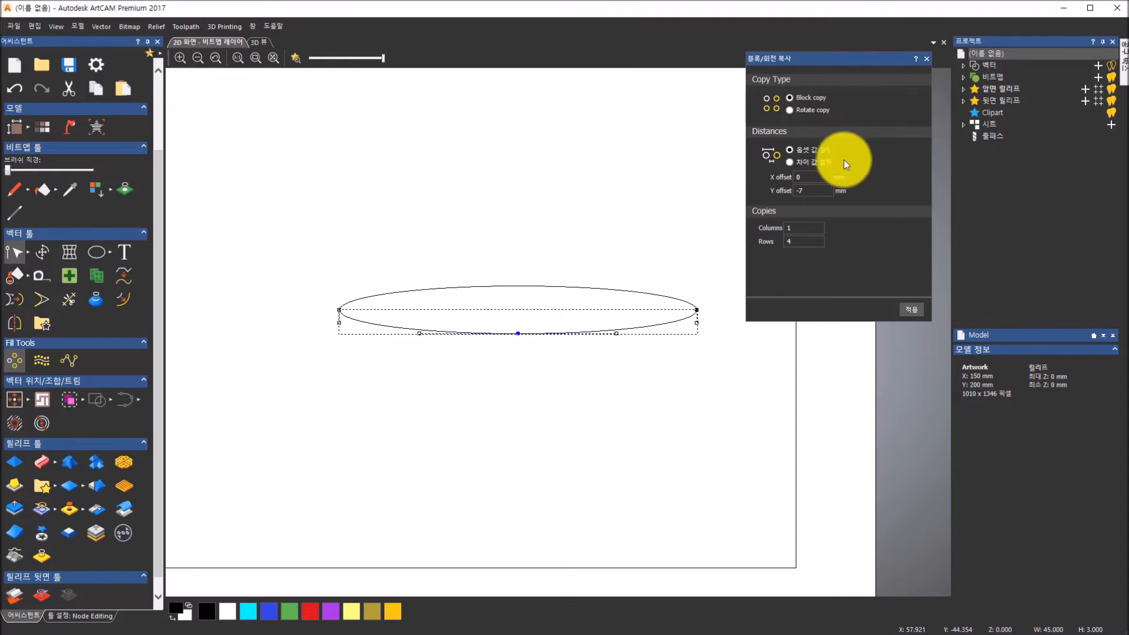
click(820, 161)
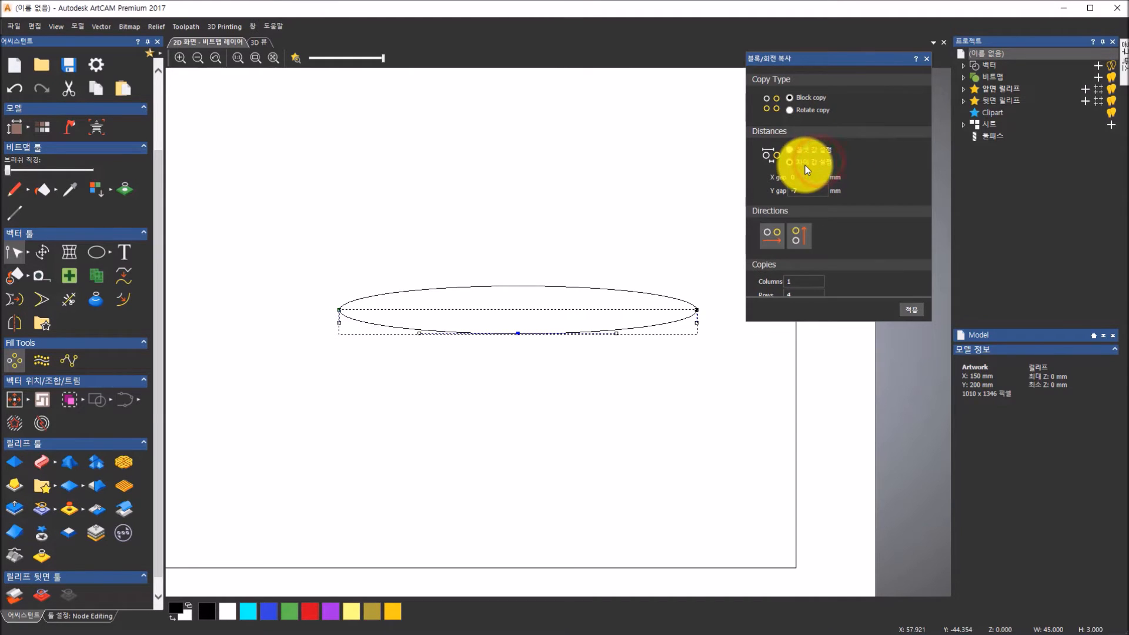
click(806, 153)
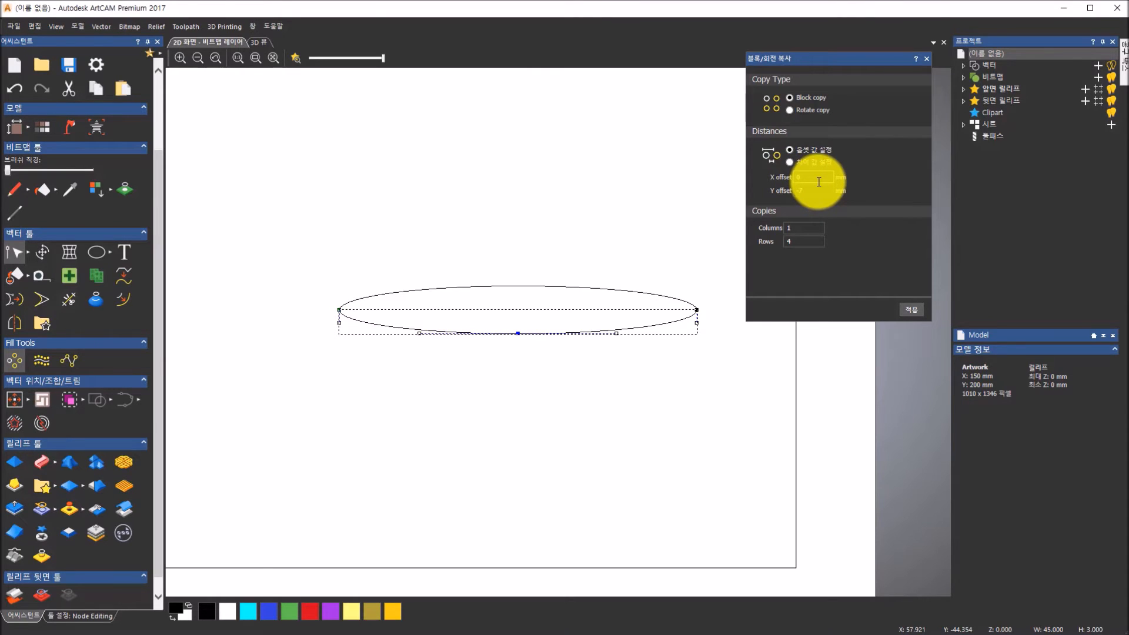
click(819, 181)
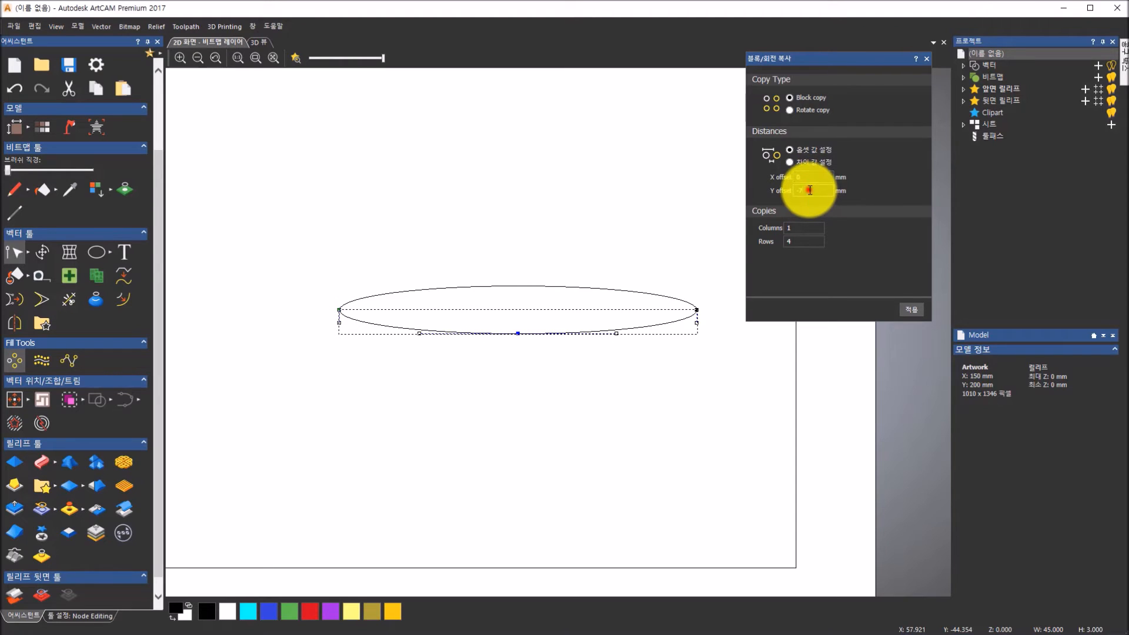
click(811, 189)
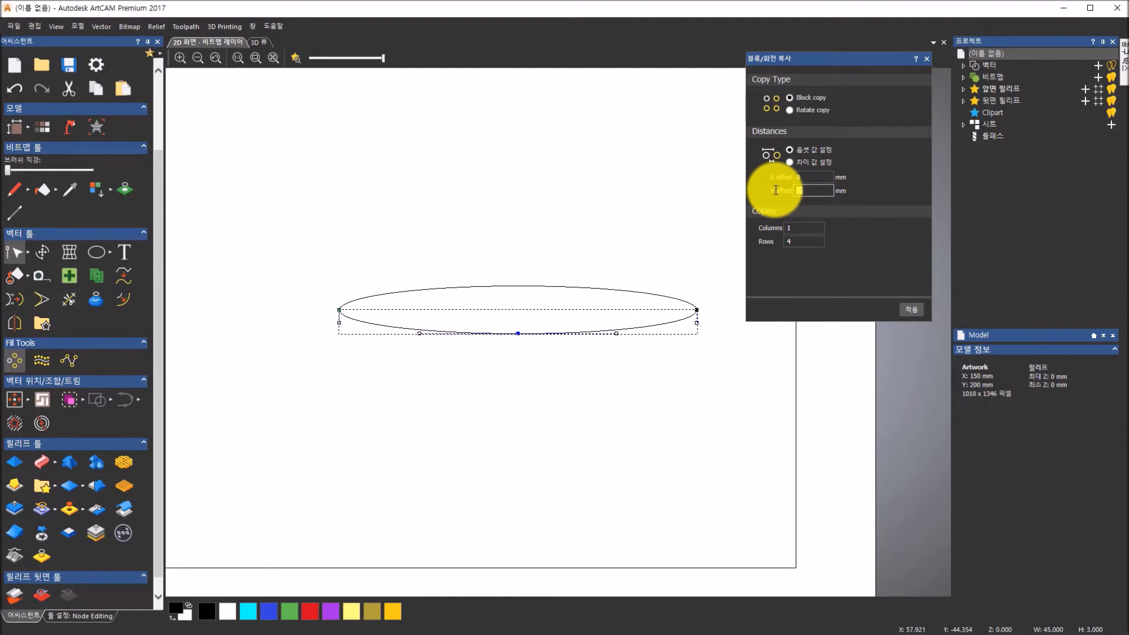
click(800, 240)
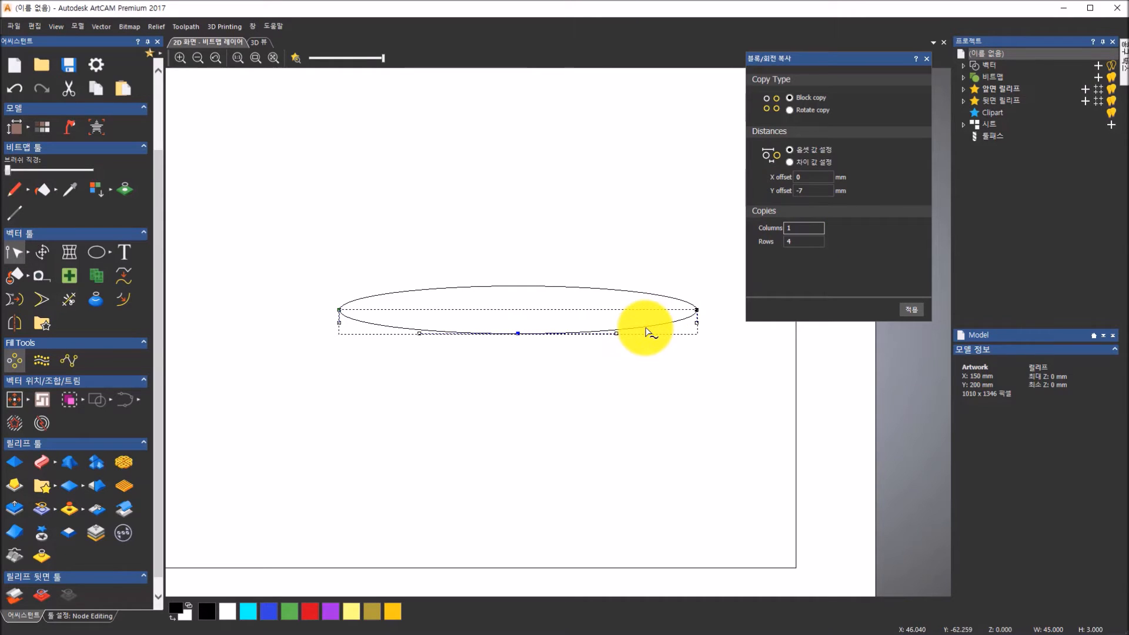
click(794, 243)
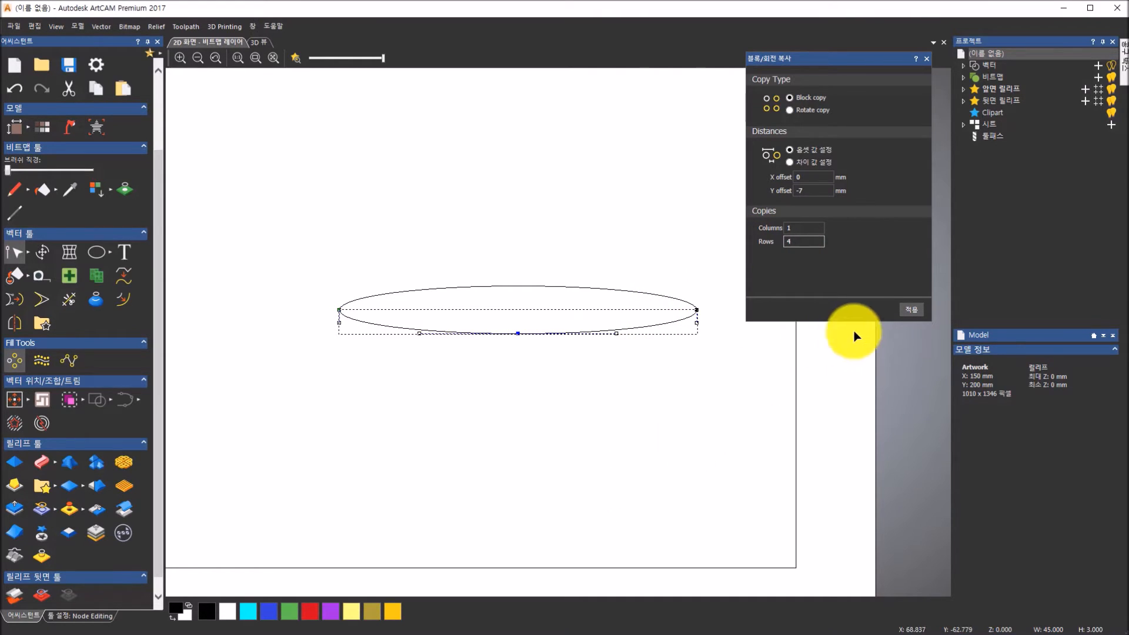
click(914, 310)
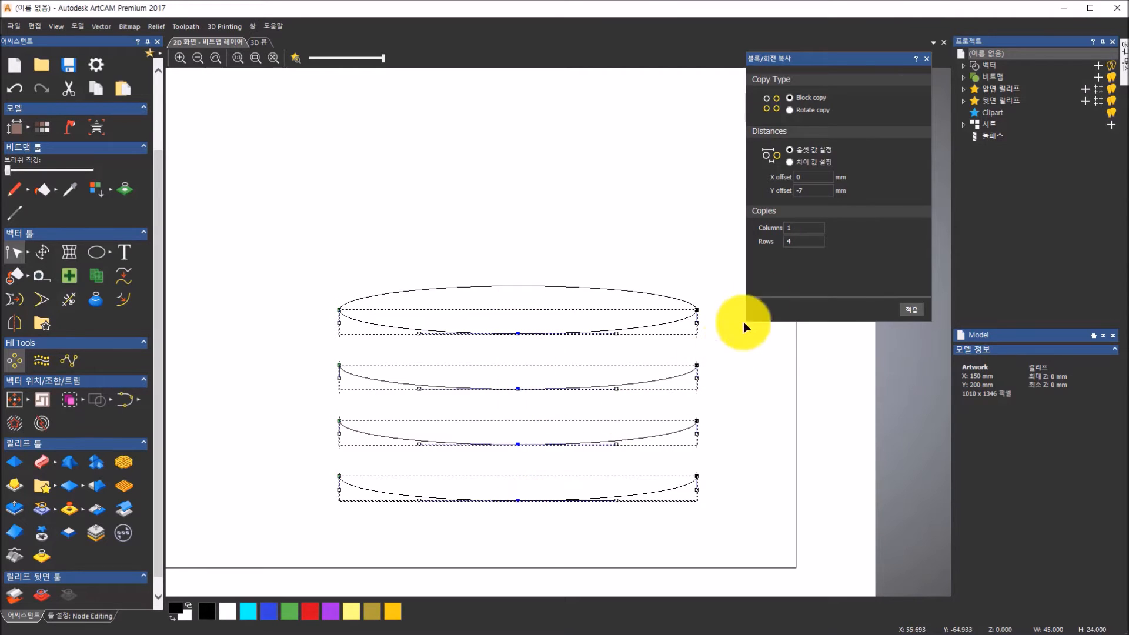
click(929, 58)
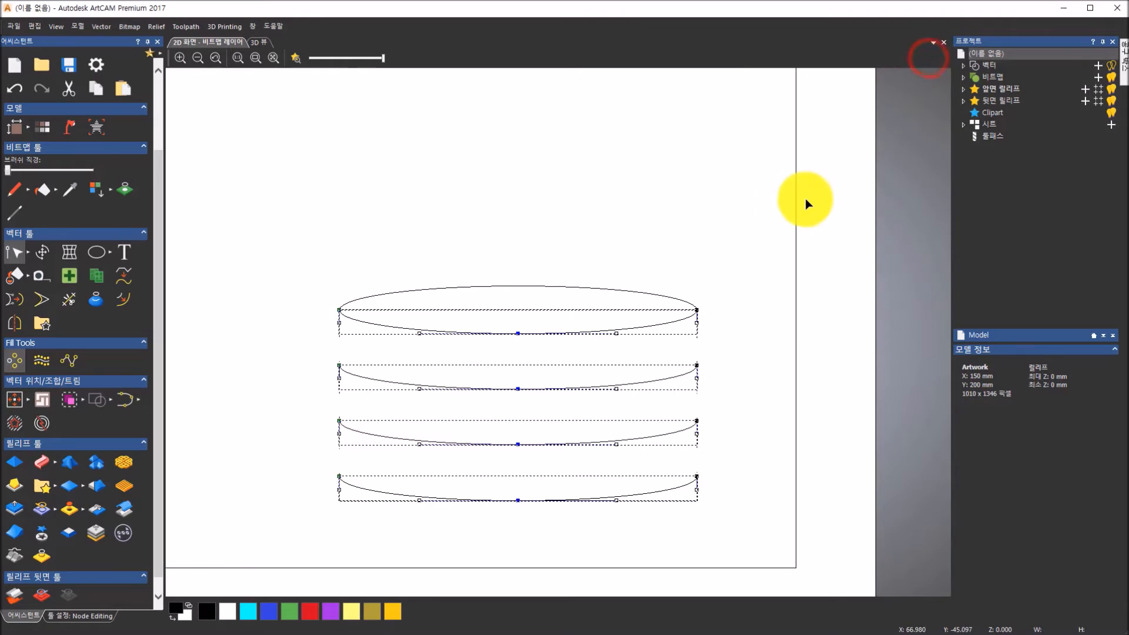
Leave node editing for normal vector selection and deselect the cake arcs
click(26, 251)
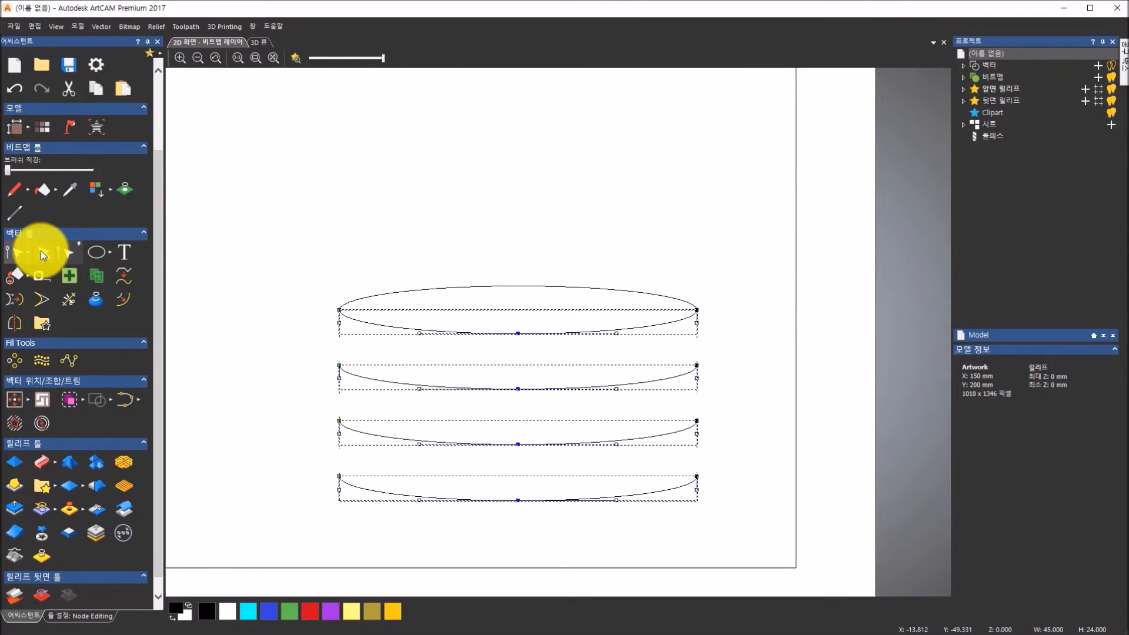
click(41, 250)
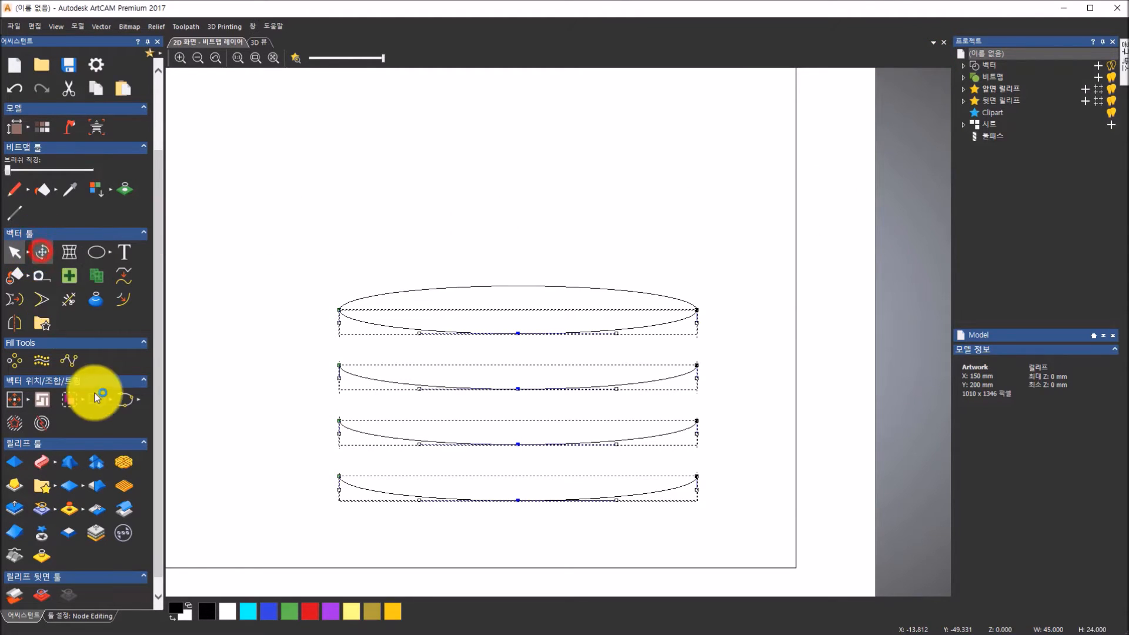
click(228, 334)
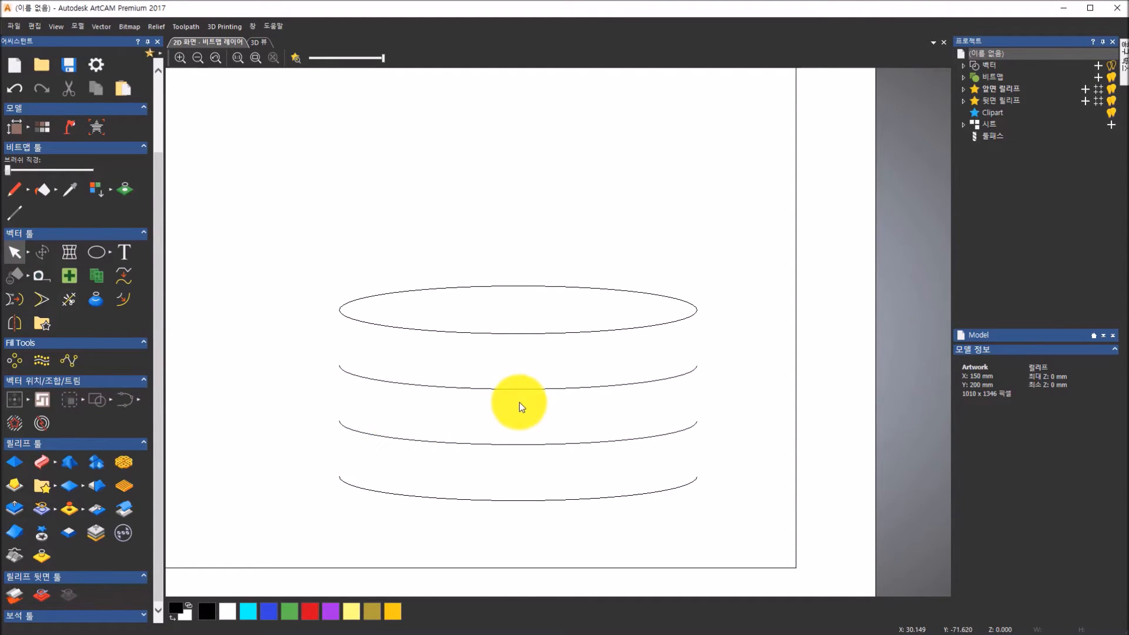
Check the finished cake layers against the reference image, look at its balloon strings, and return to the ArtCAM drawing
scroll(519, 402, up, 2)
scroll(519, 402, down, 2)
scroll(519, 402, down, 4)
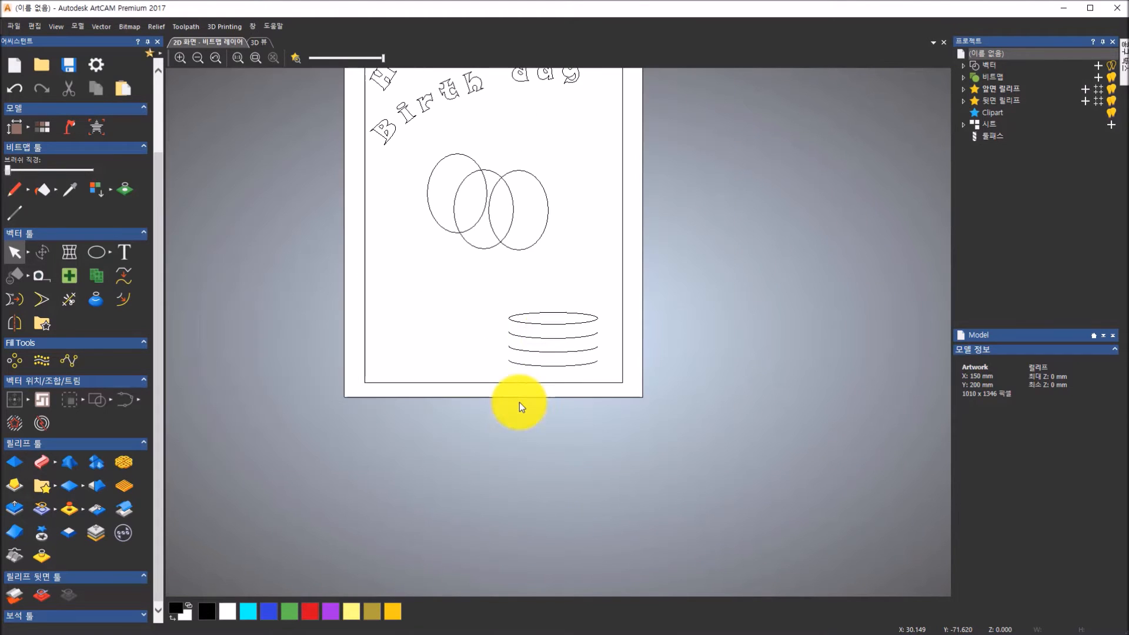
click(254, 58)
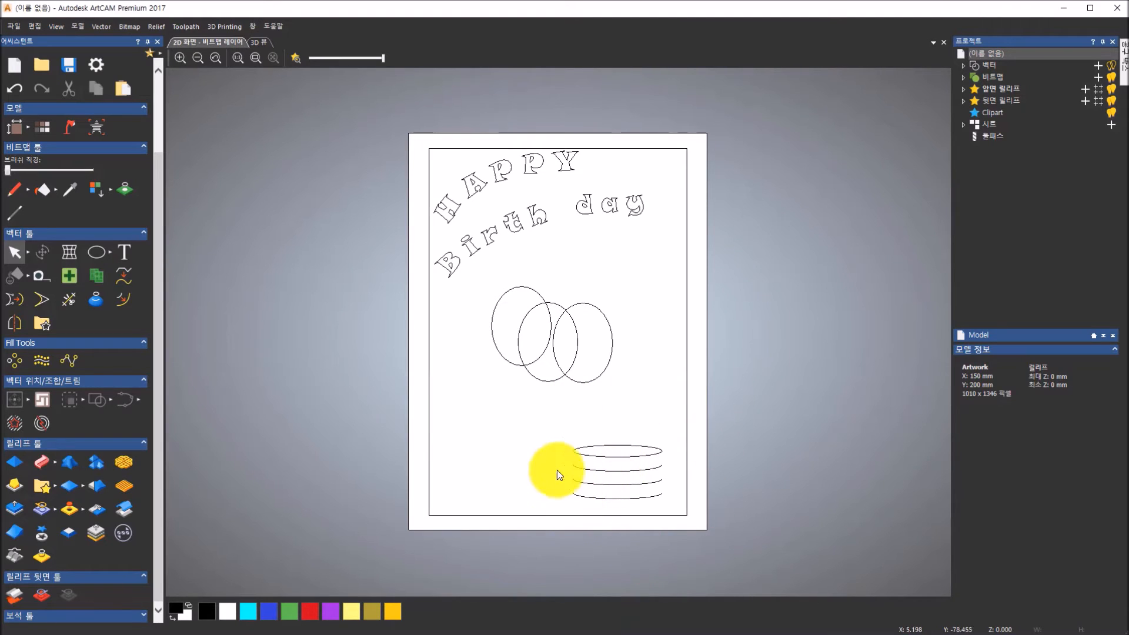
mouse_move(553, 629)
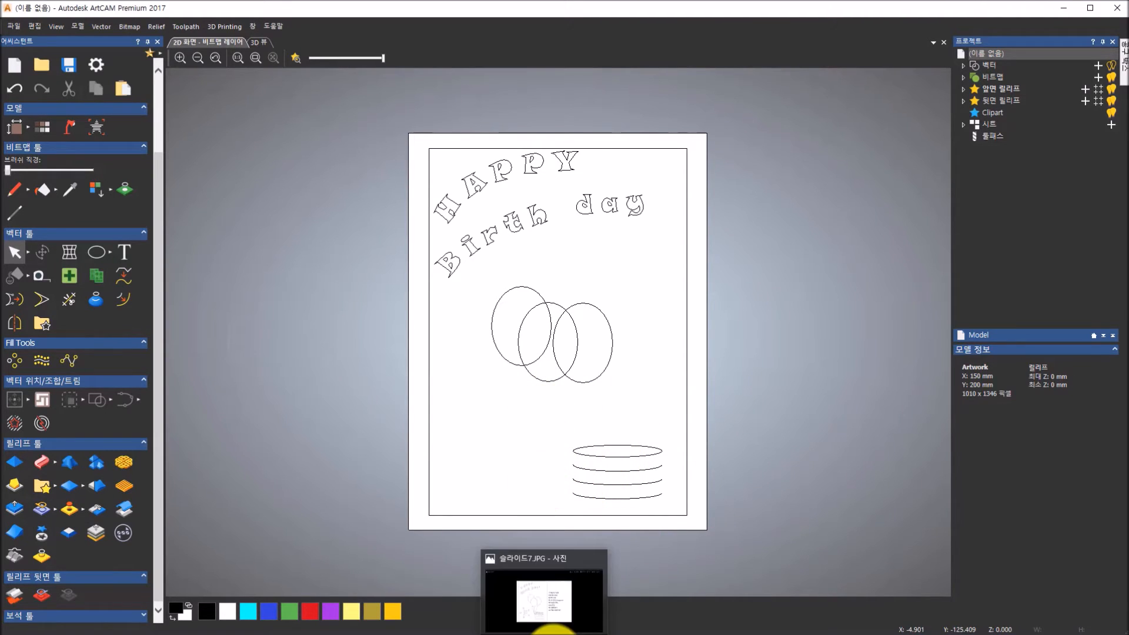
click(544, 600)
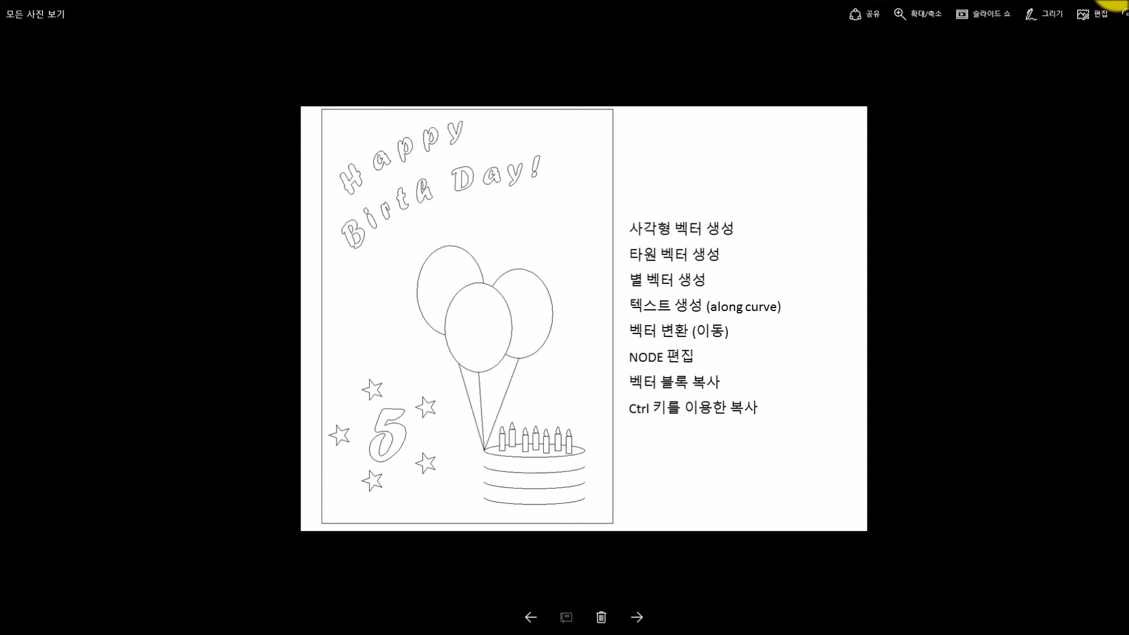
click(596, 634)
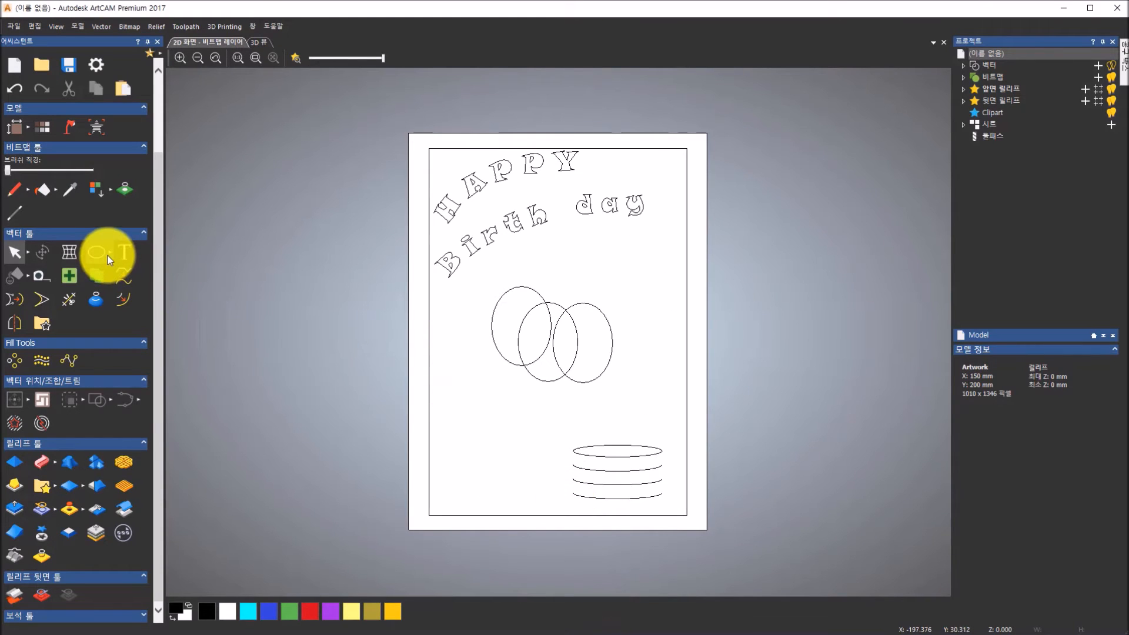
Draw a straight polyline string, with smoothing off, from the left balloon's bottom to the left end of the cake-top ellipse
click(108, 253)
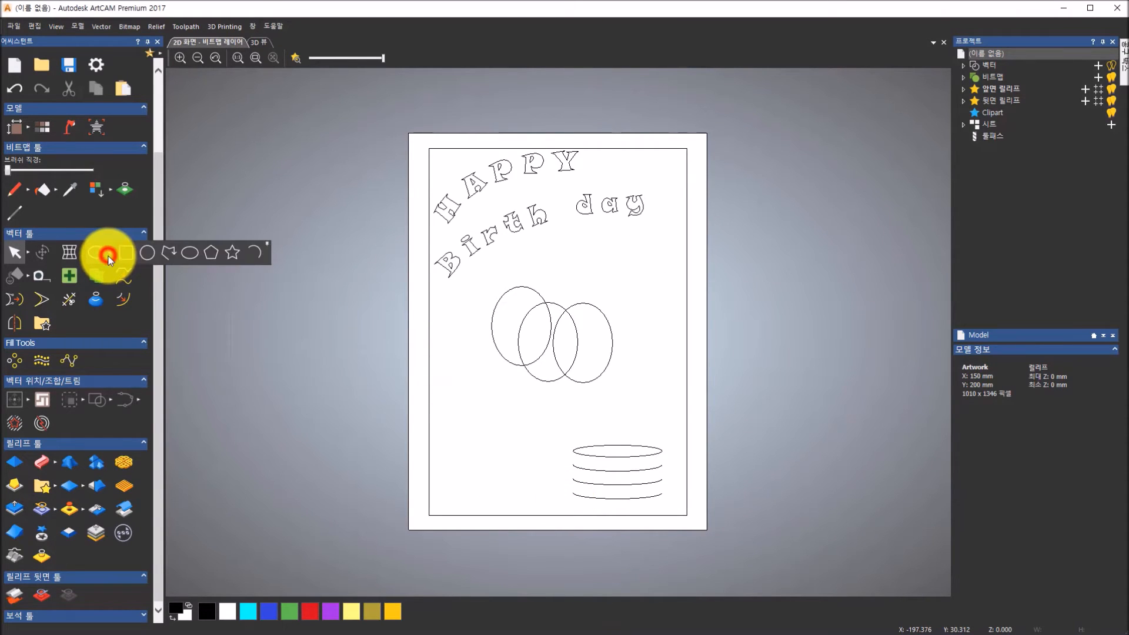
click(164, 253)
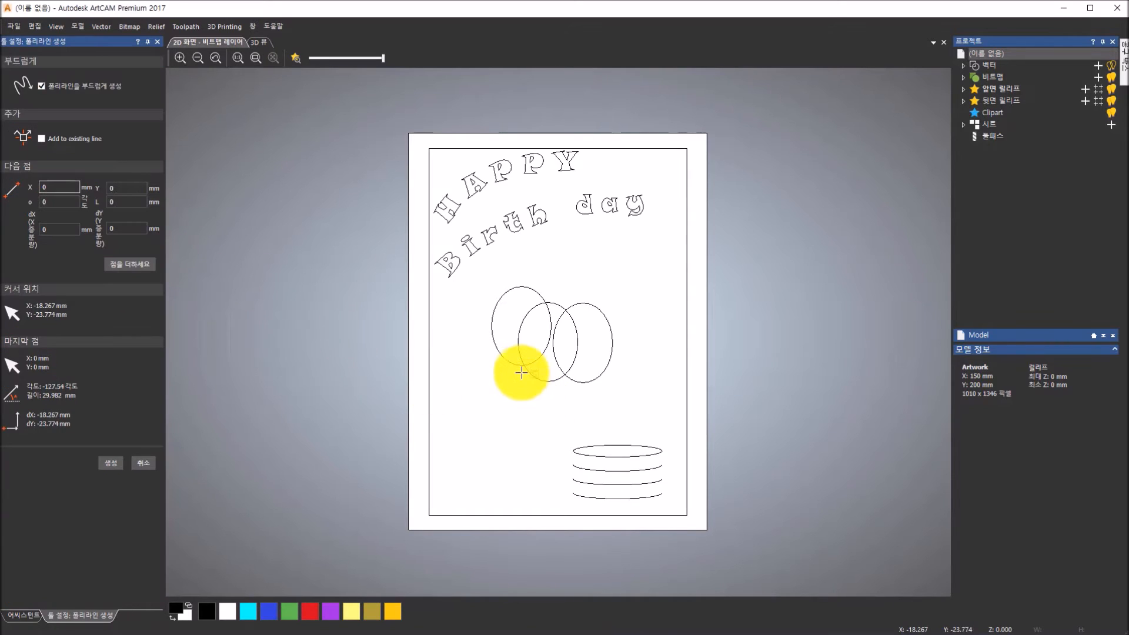
scroll(520, 365, up, 5)
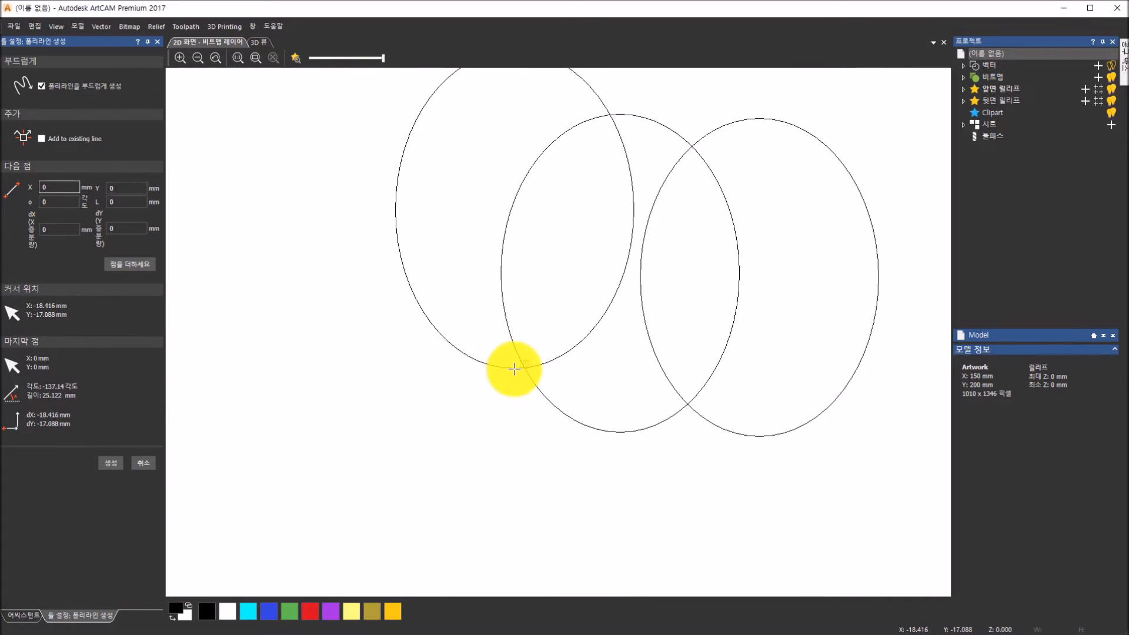
click(53, 86)
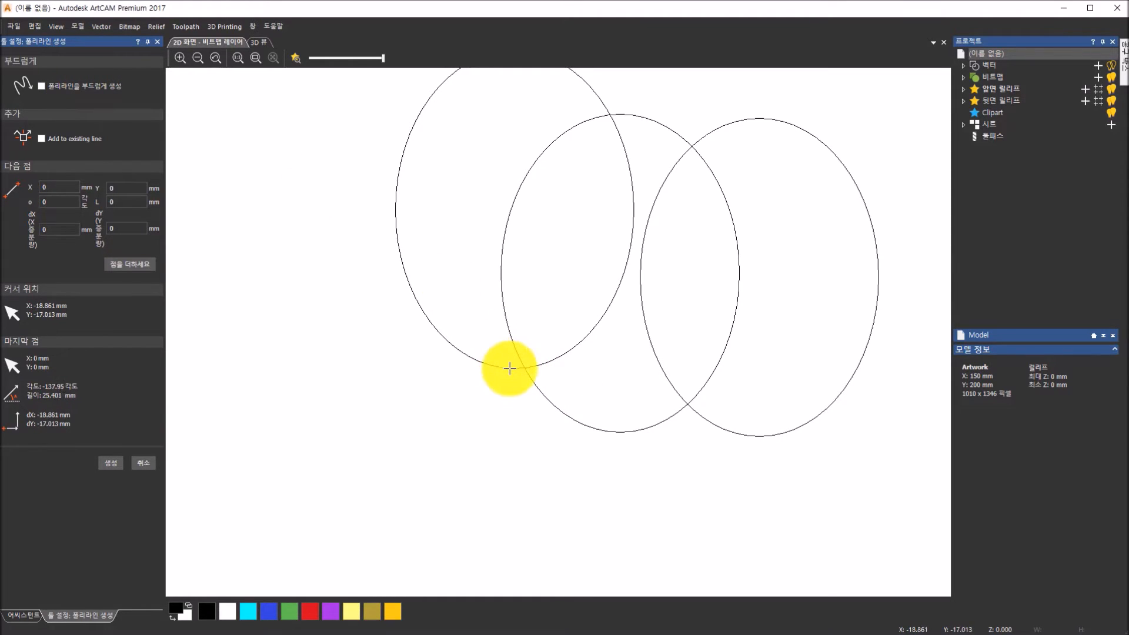
scroll(633, 446, up, 2)
scroll(633, 446, down, 5)
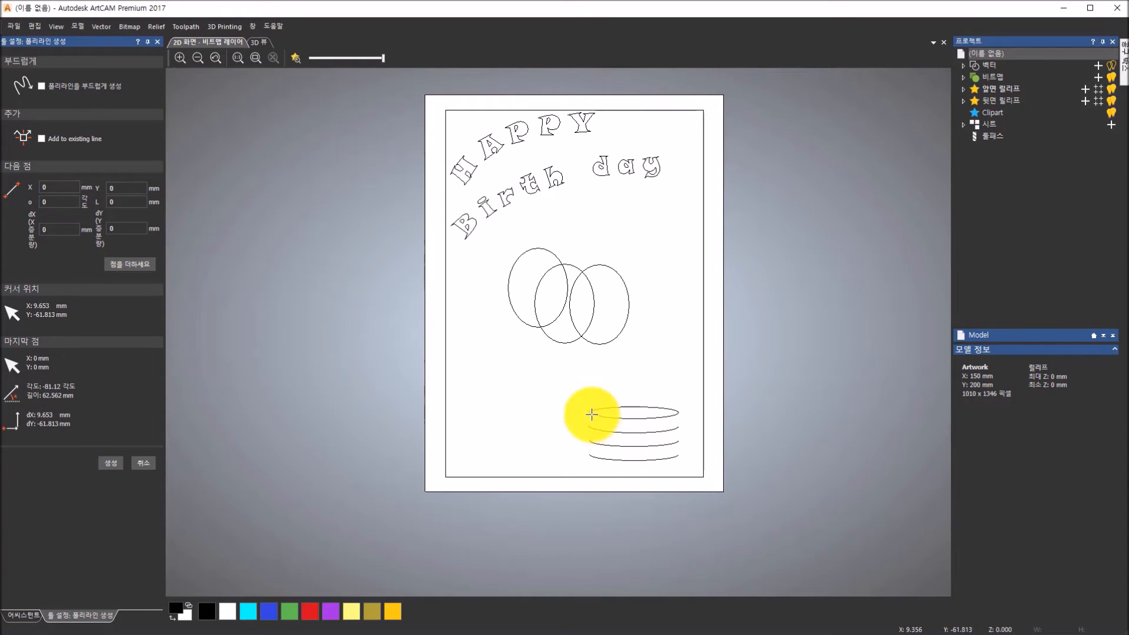
click(538, 326)
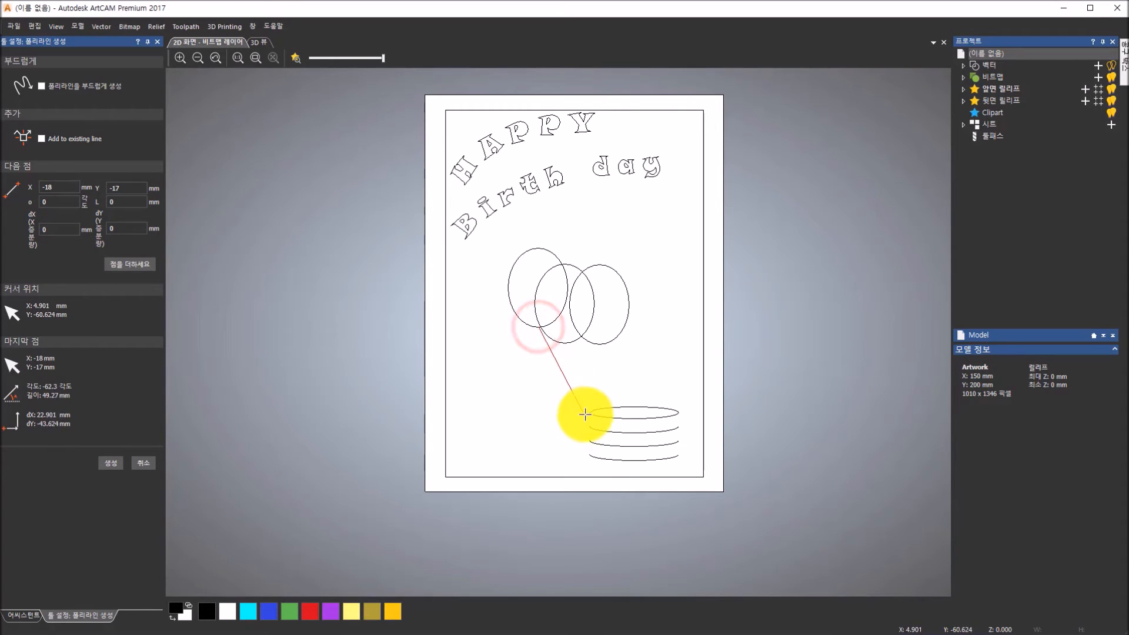
click(589, 412)
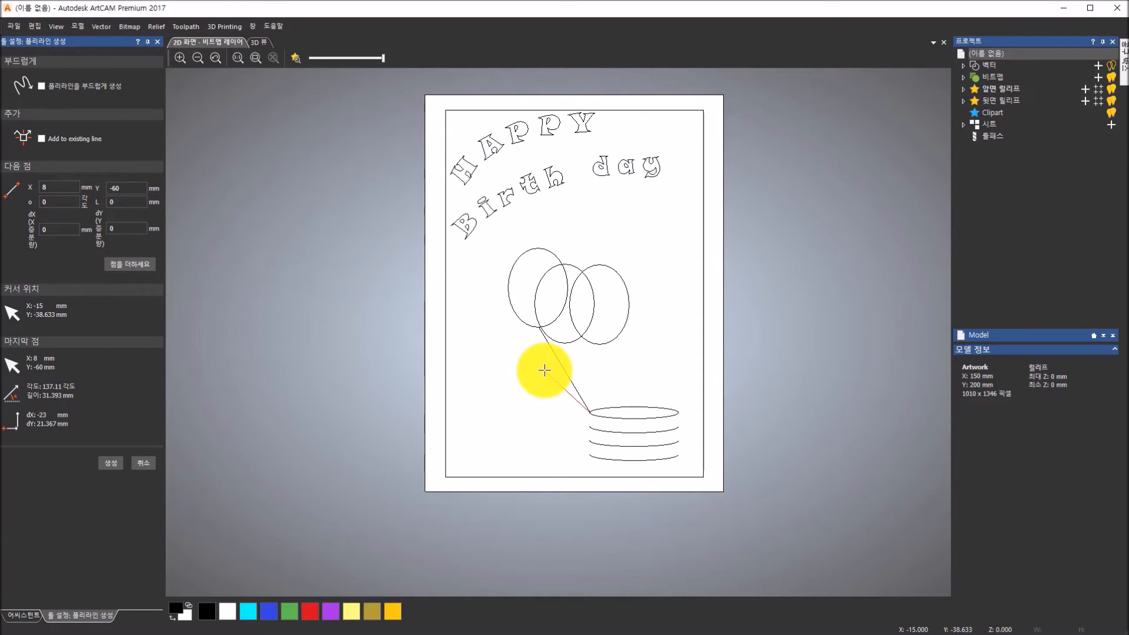
click(537, 328)
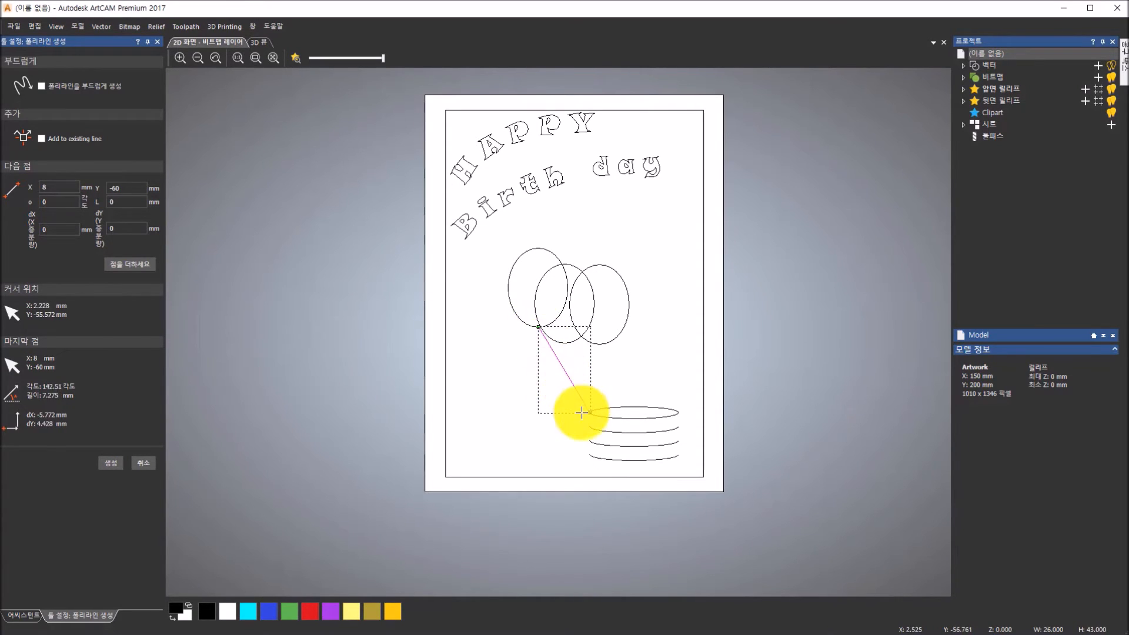
Draw straight polyline strings from the bottoms of the middle and right balloons to the cake-top ellipse's left end
scroll(598, 367, up, 2)
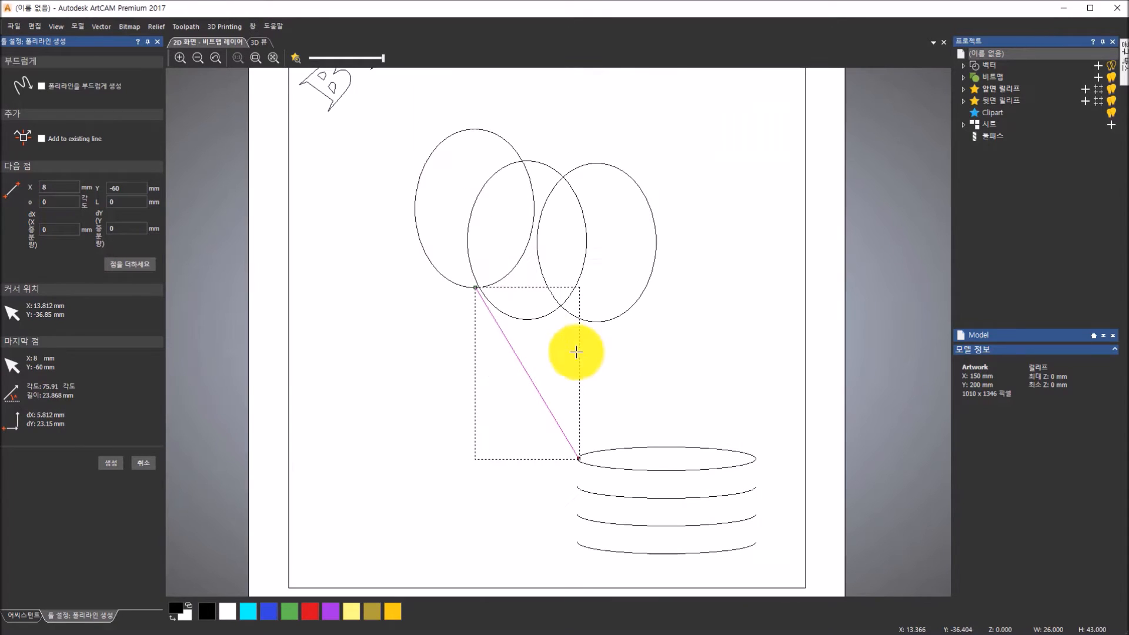
click(526, 319)
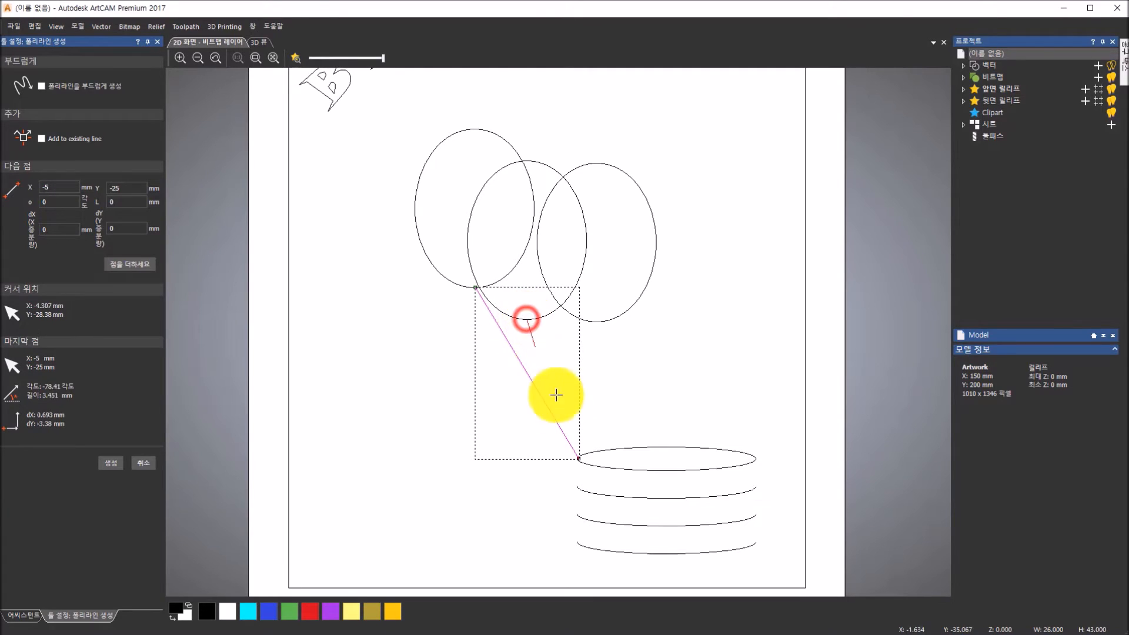
click(579, 458)
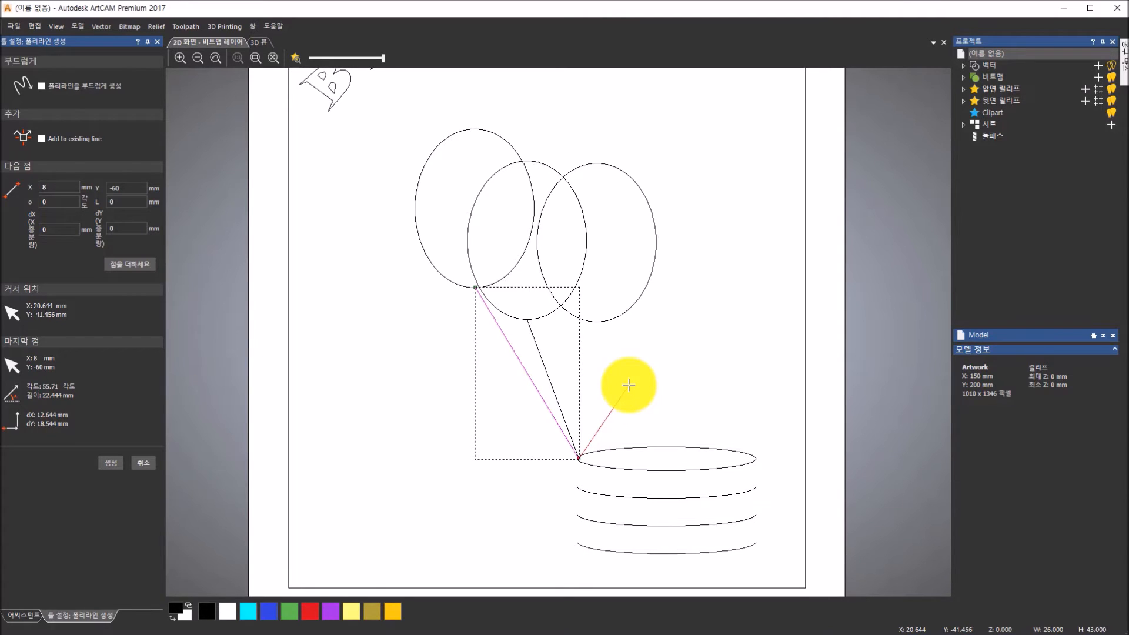
key(space)
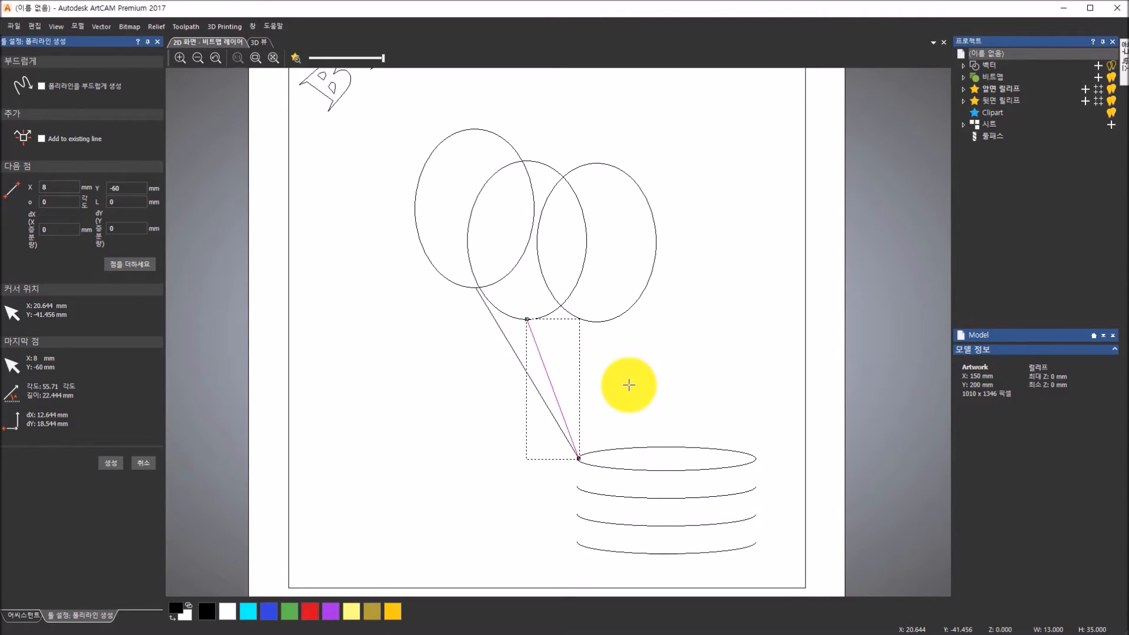
click(594, 323)
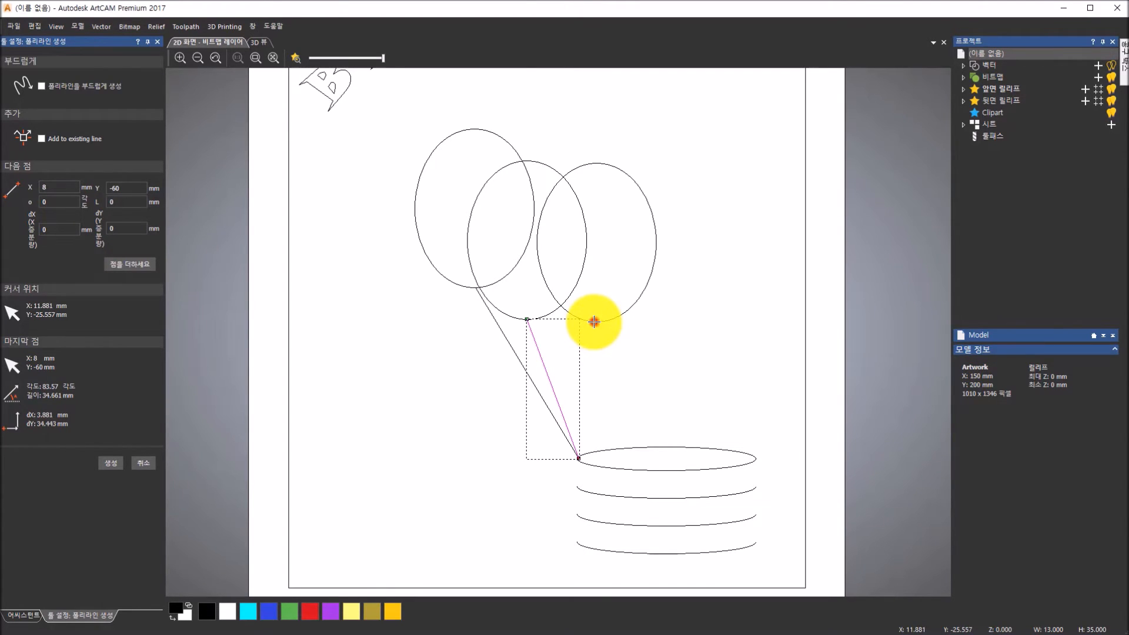
click(577, 459)
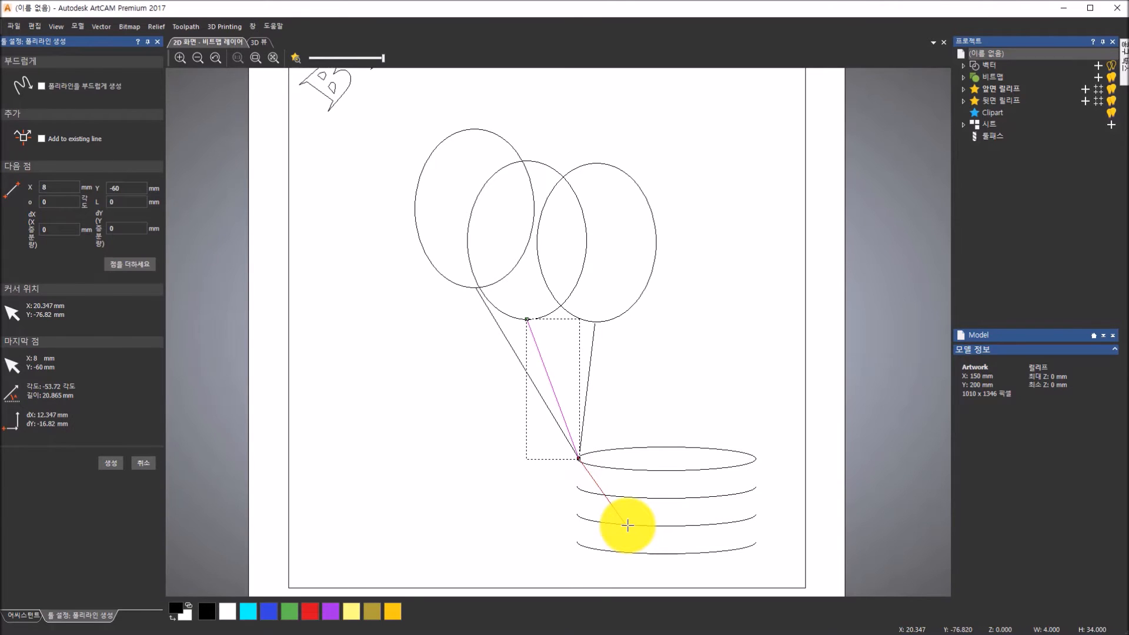
key(Escape)
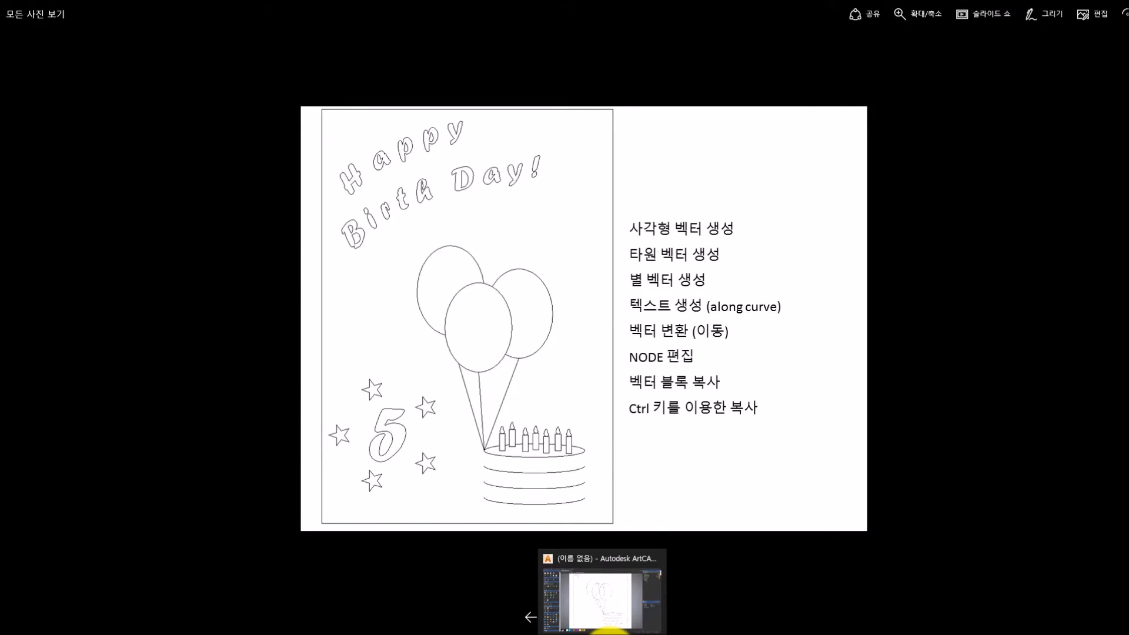
Return to ArtCAM and trim away the parts of the left and right balloon outlines that lie inside the middle balloon
click(609, 633)
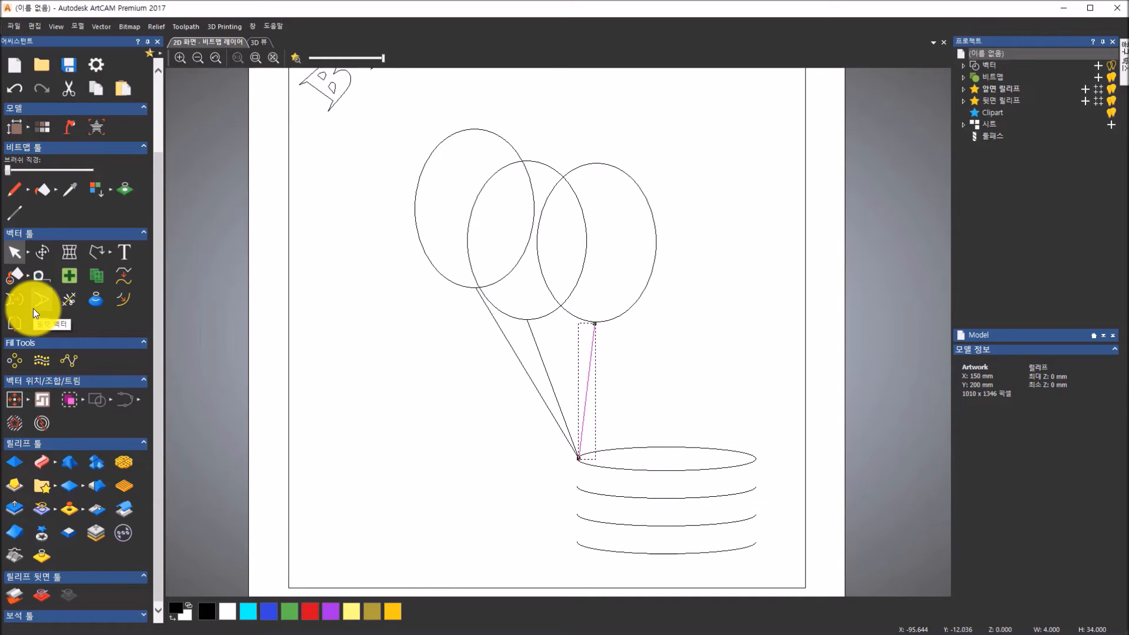
click(72, 307)
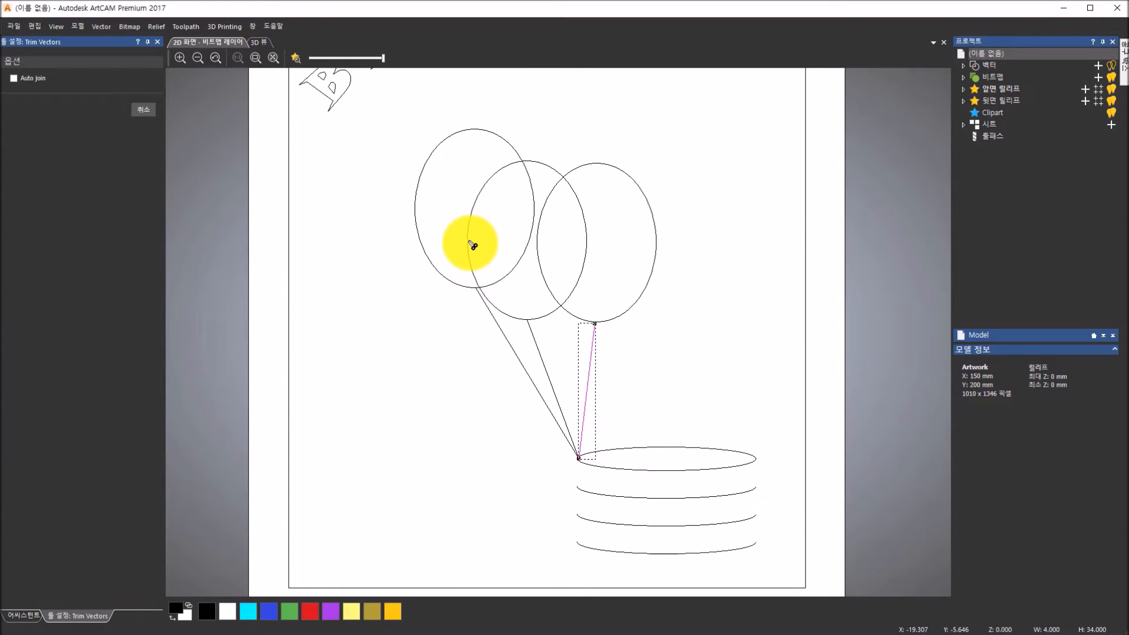
click(524, 259)
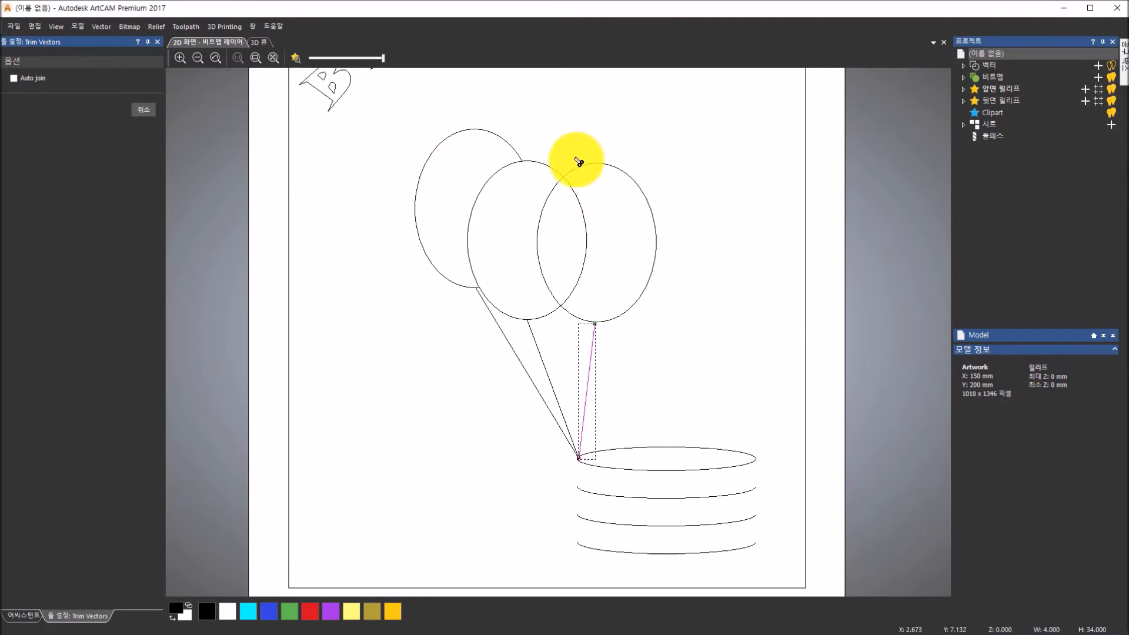
click(538, 260)
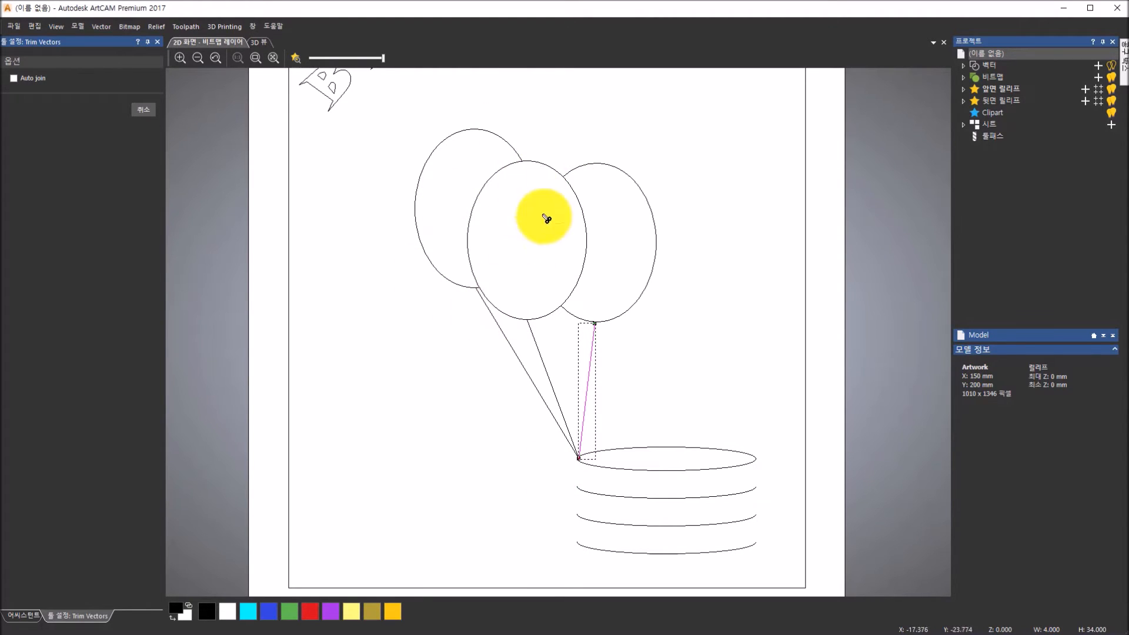
key(Escape)
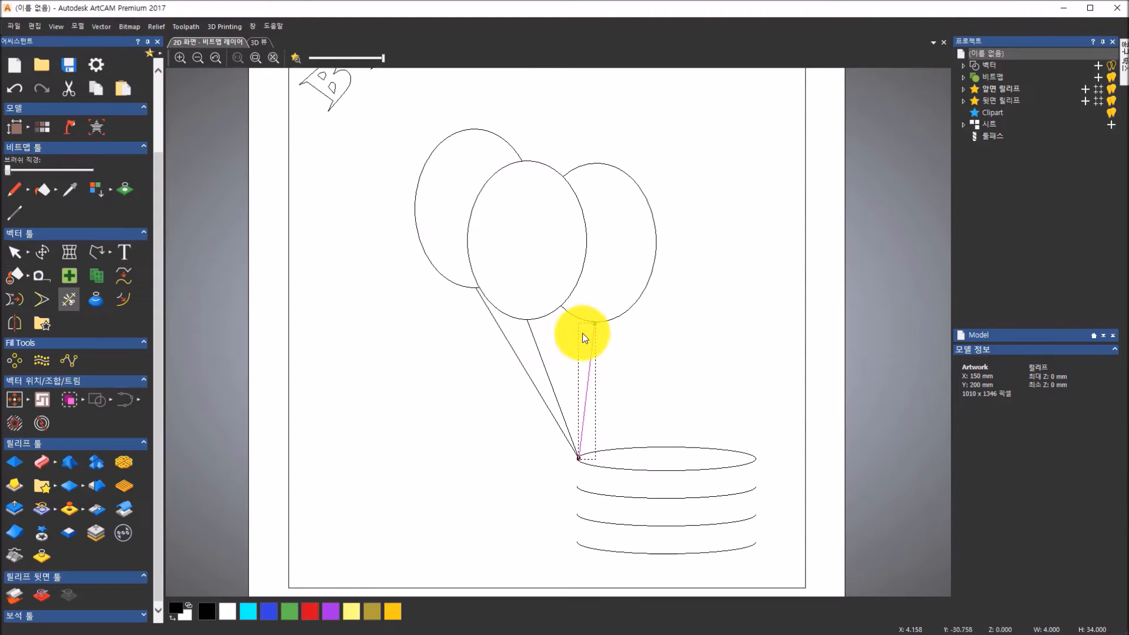
Clear the selection and compare the balloons and cake with the reference image
click(620, 373)
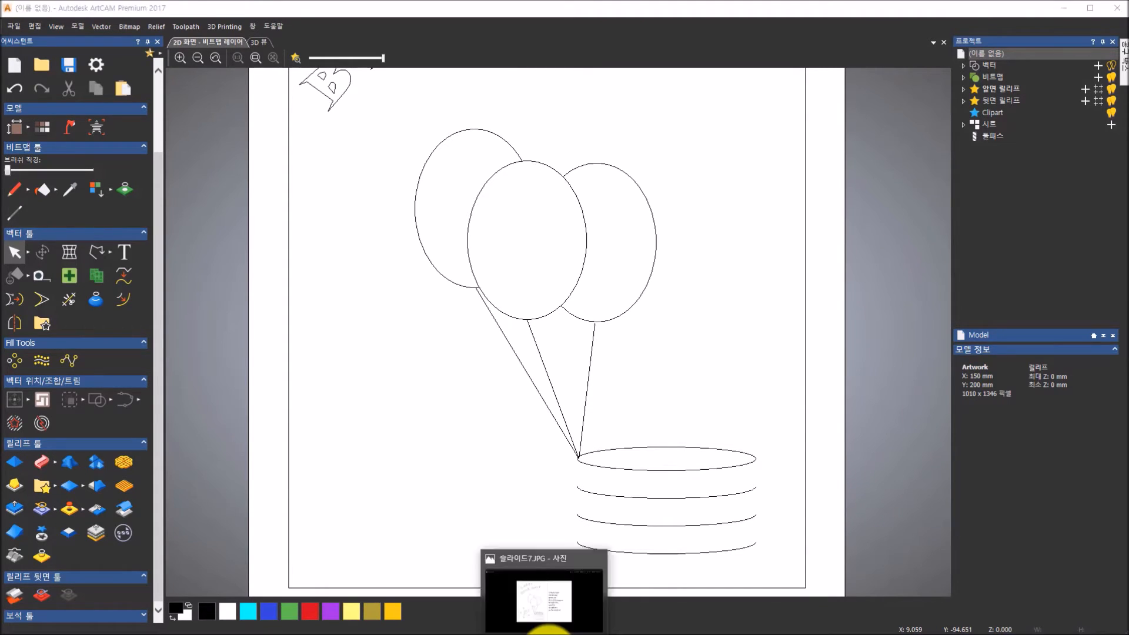
click(549, 634)
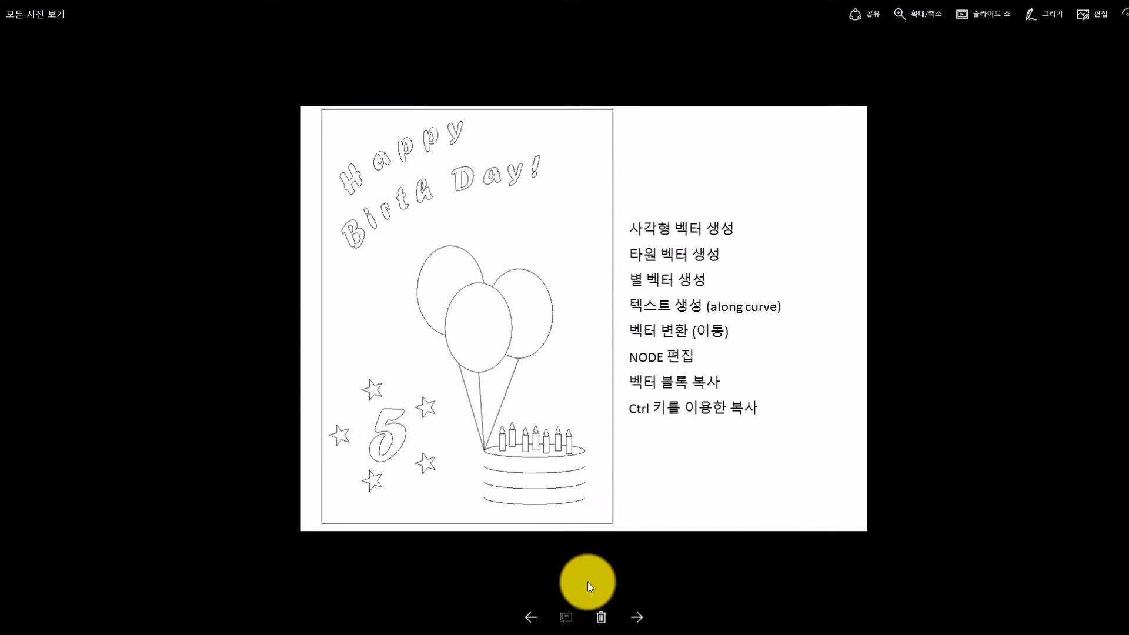
click(610, 634)
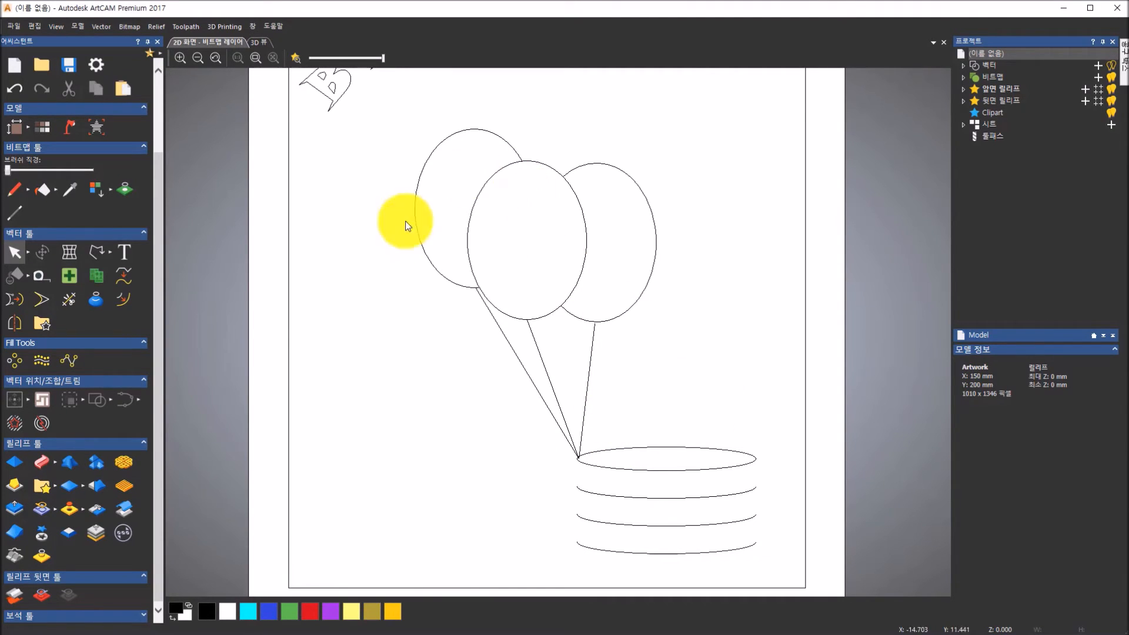
Start a rectangle vector and set its width to 10 mm and its height to 30 mm
click(110, 252)
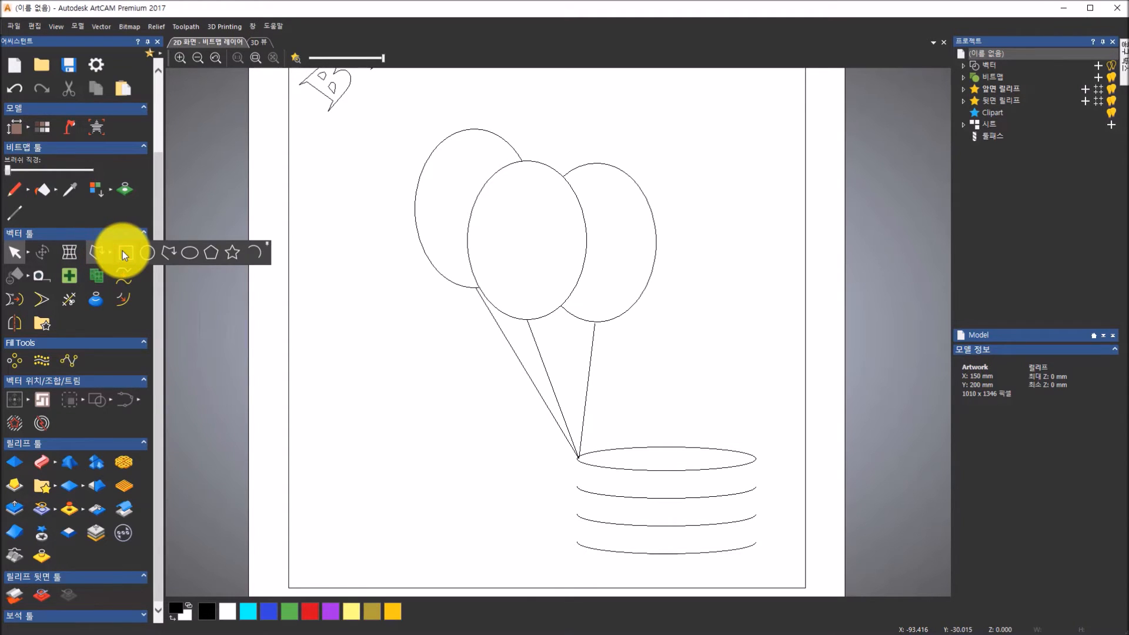
click(125, 252)
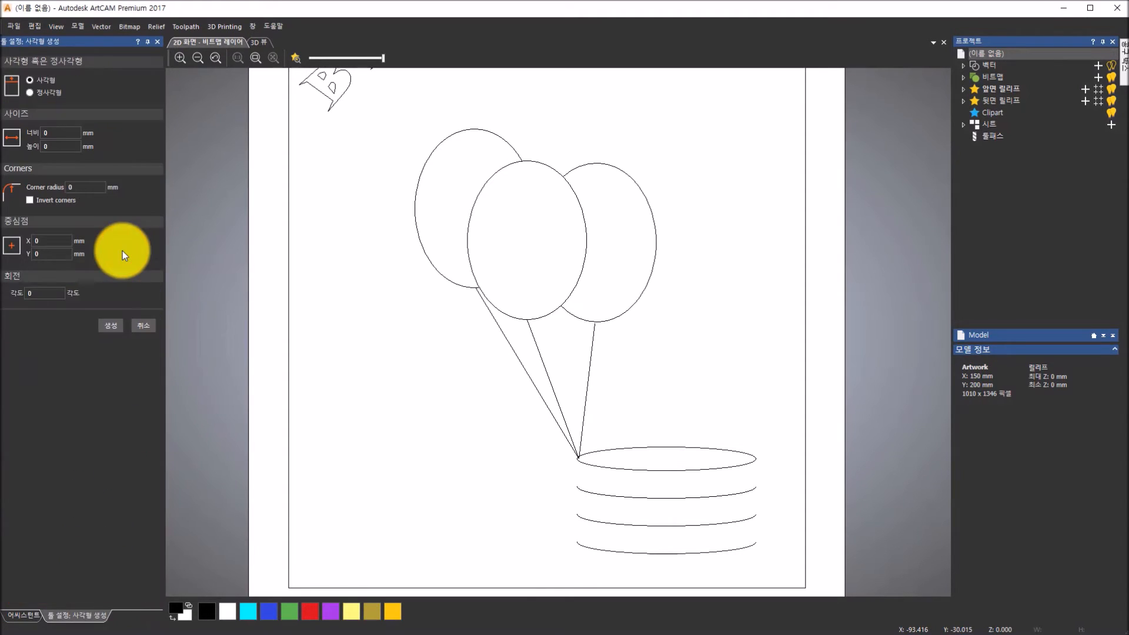
click(55, 133)
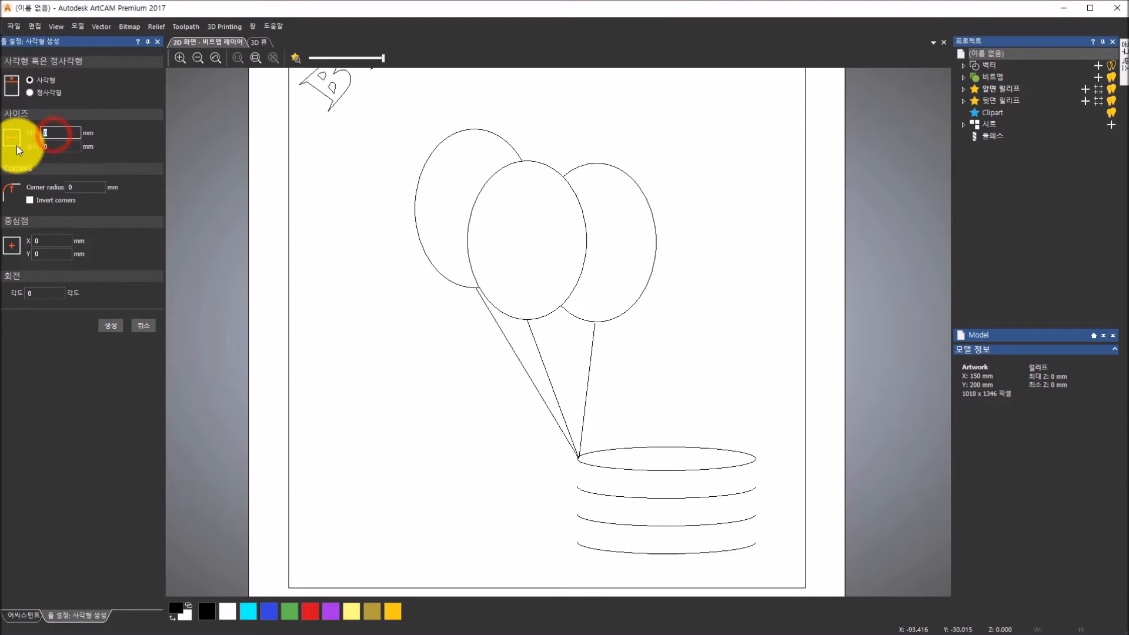
text(1)
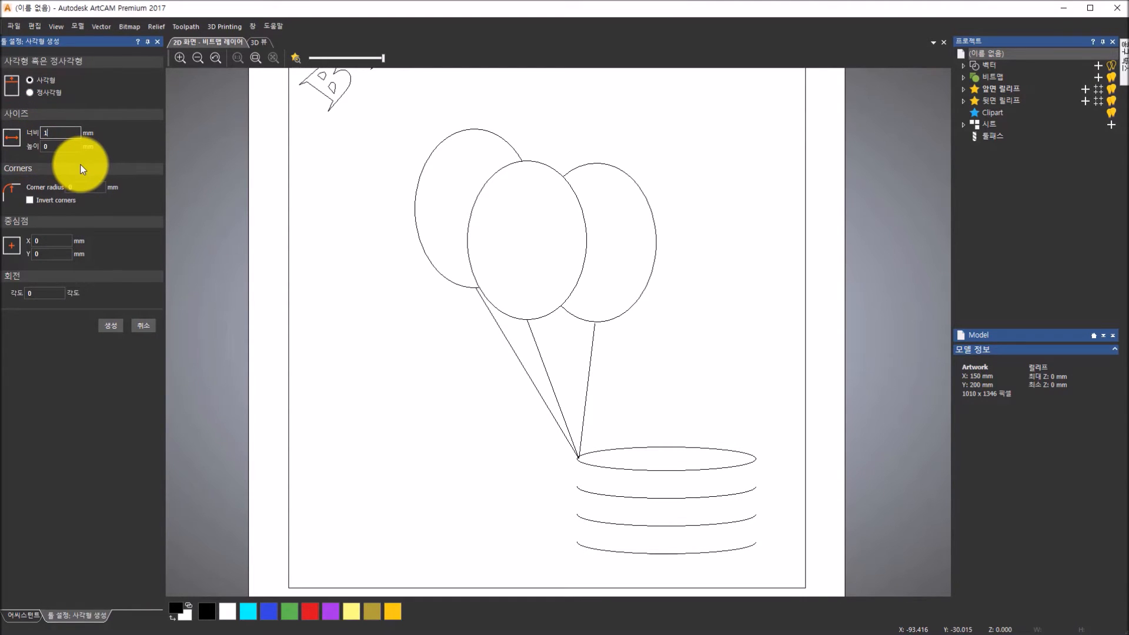
text(0)
click(52, 145)
text(30)
click(53, 134)
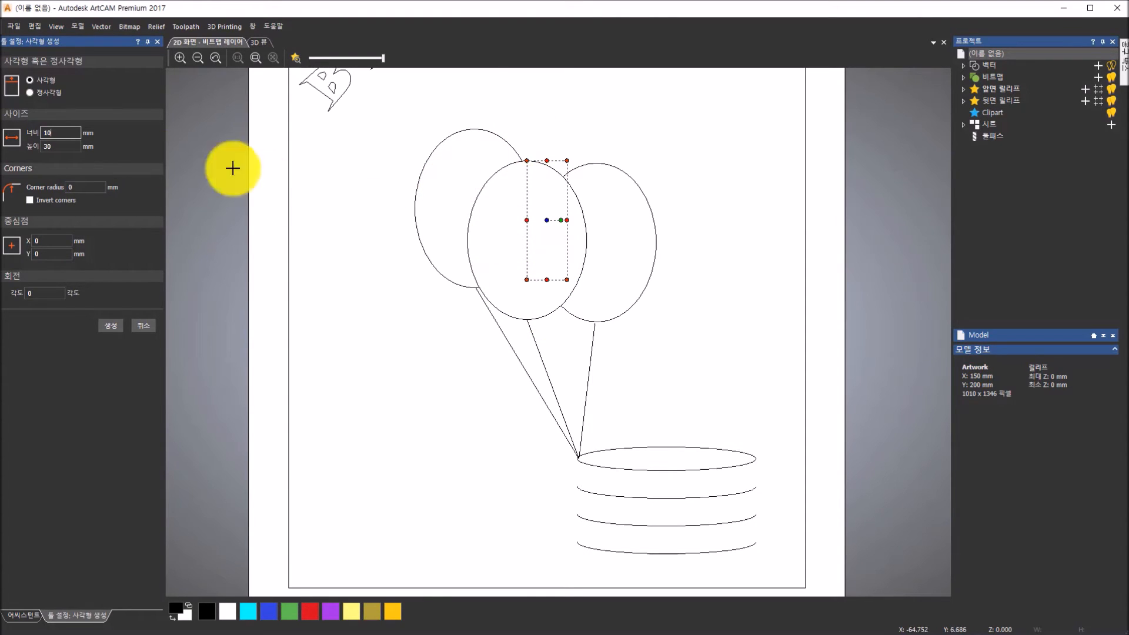
Create the rectangle with its centre at X -50 mm, Y -50 mm, and leave the rectangle tool
click(52, 240)
text(-50)
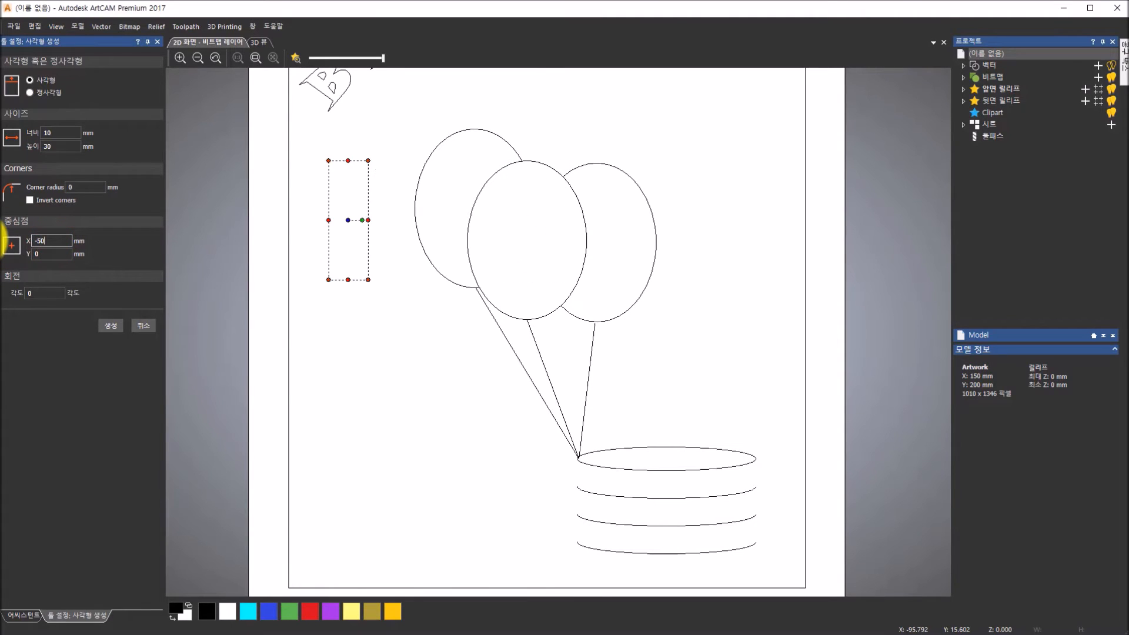
click(60, 253)
text(-50)
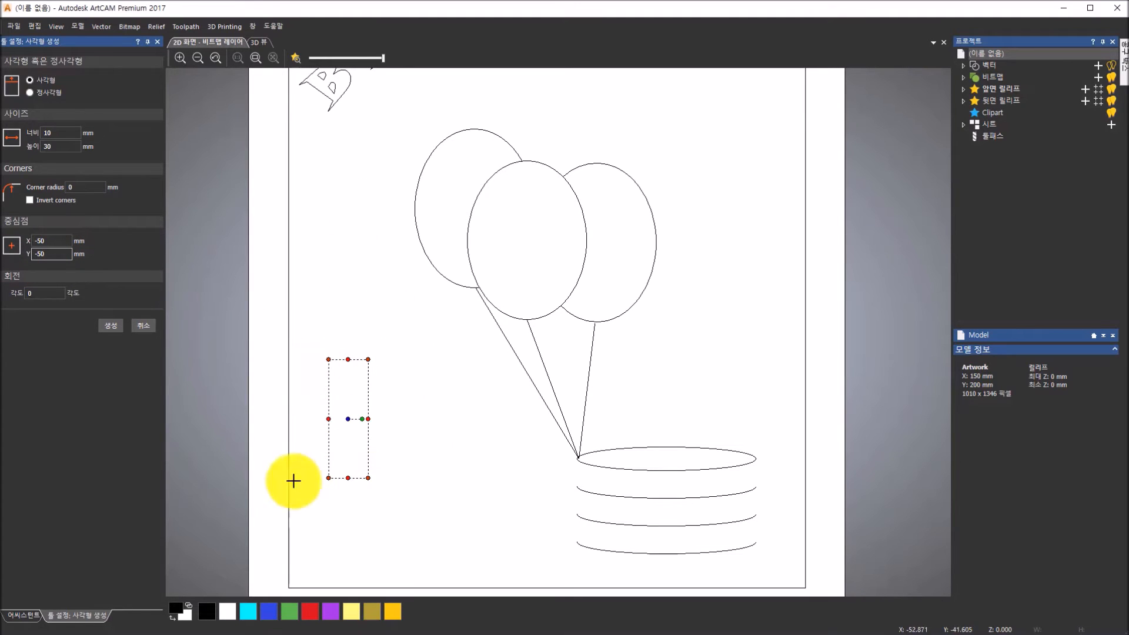
click(111, 330)
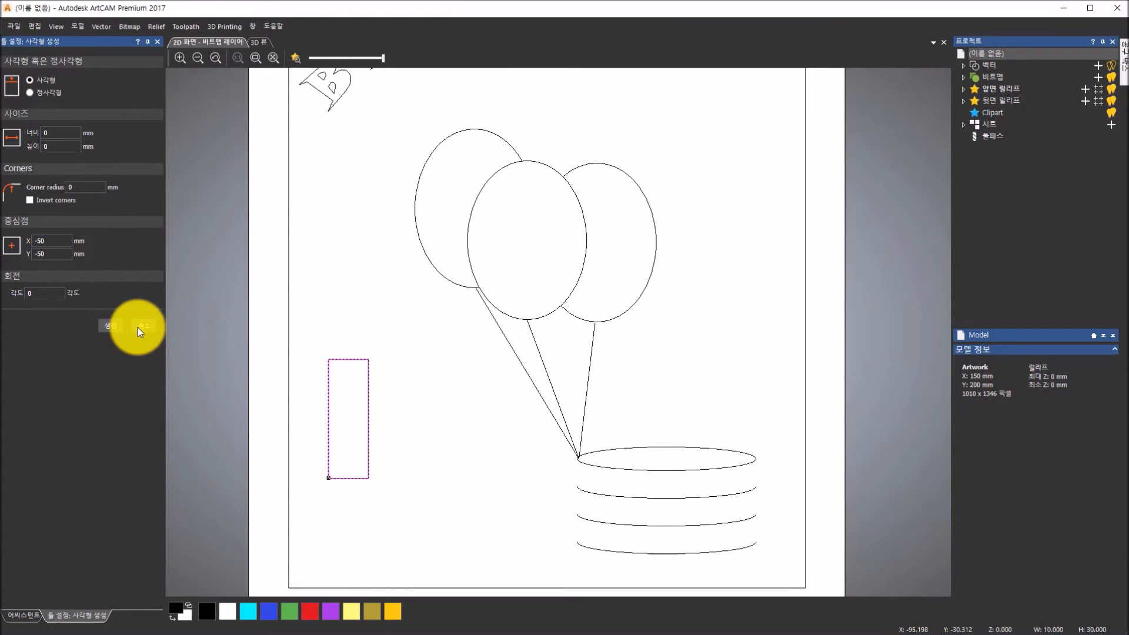
click(139, 329)
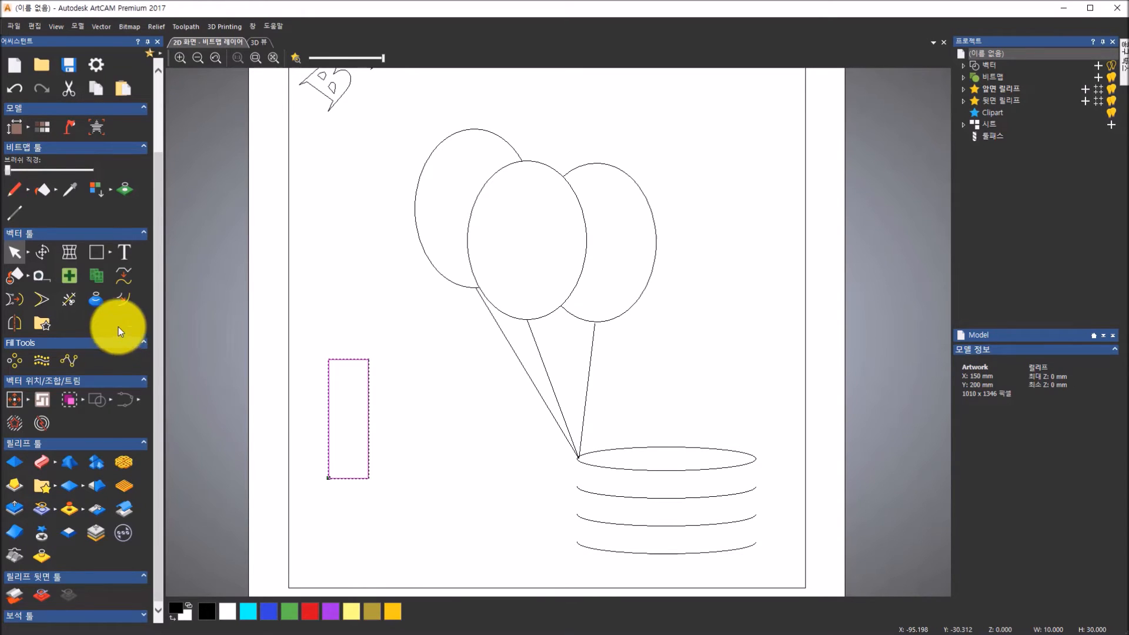
Create a circle with a 4 mm radius centred at X -50 mm, Y -31 mm, on top of the candle rectangle
click(108, 250)
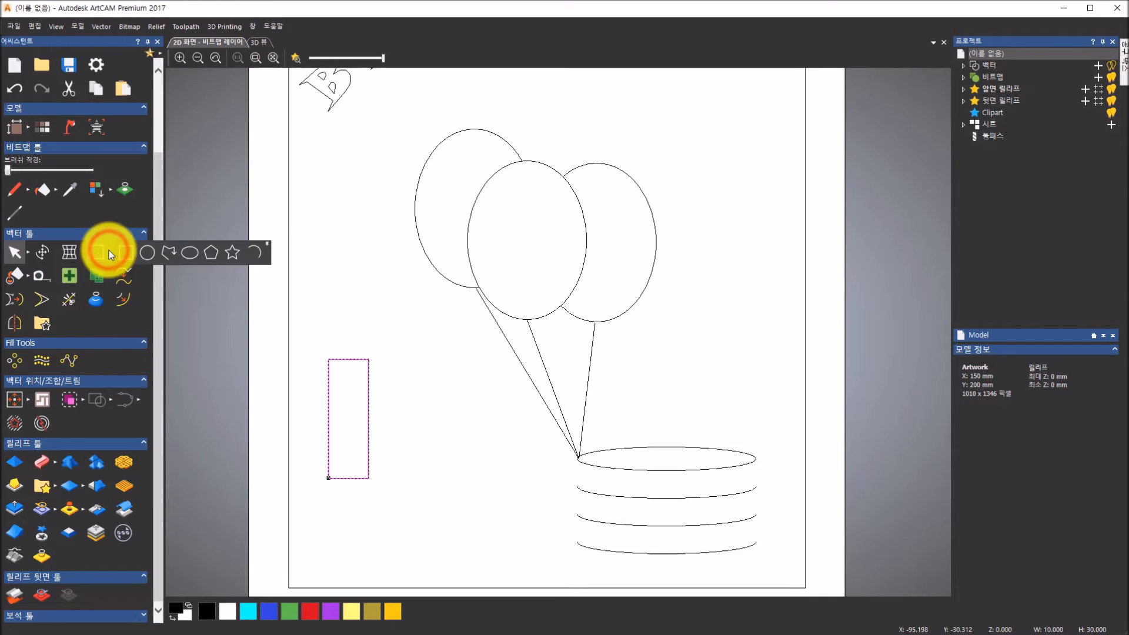
click(143, 252)
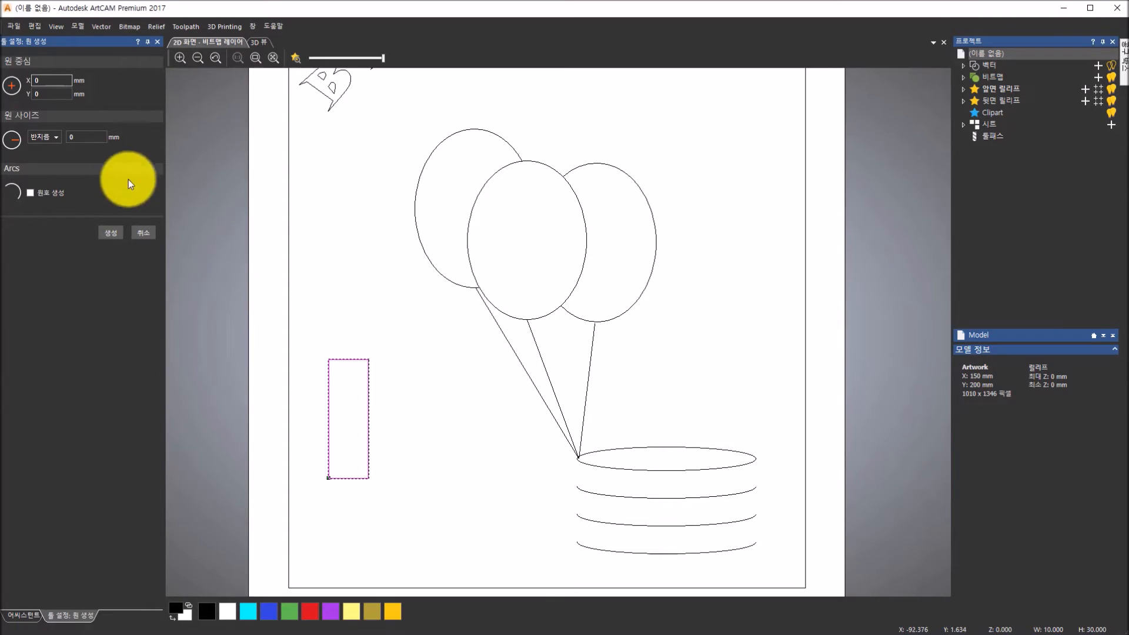
click(81, 137)
text(4)
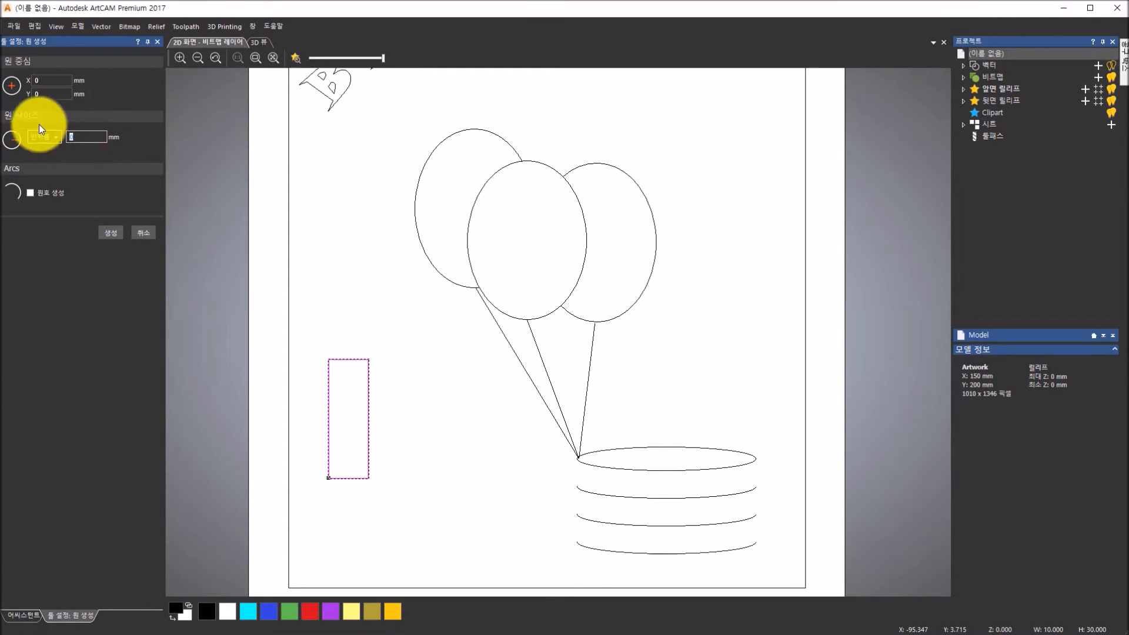
click(59, 83)
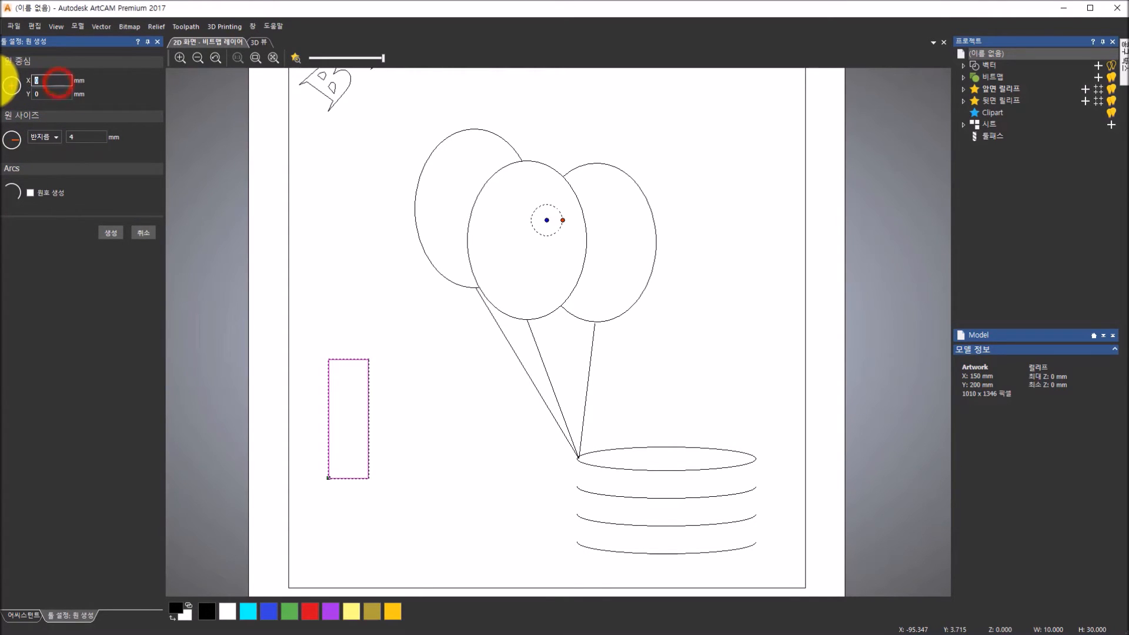
text(-50)
click(51, 94)
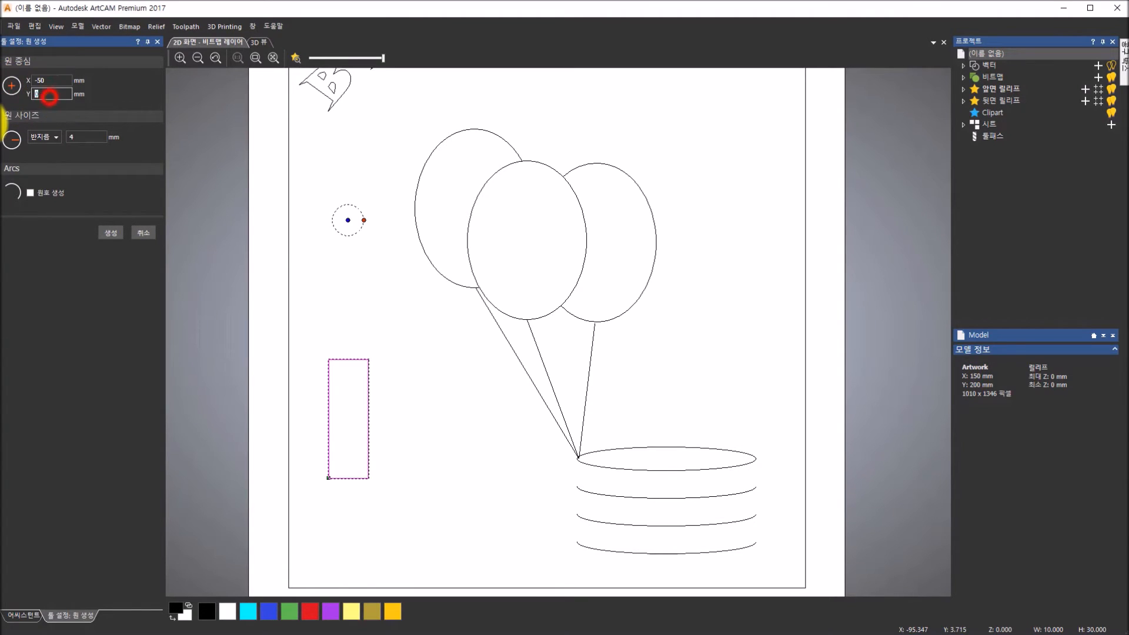
text(-31)
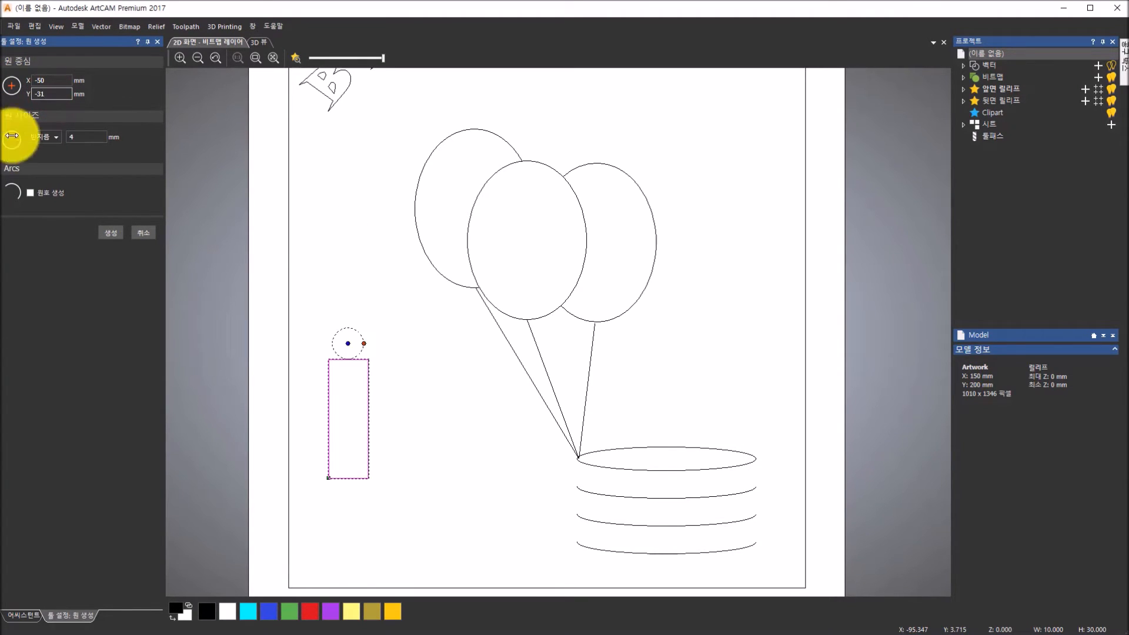
click(91, 137)
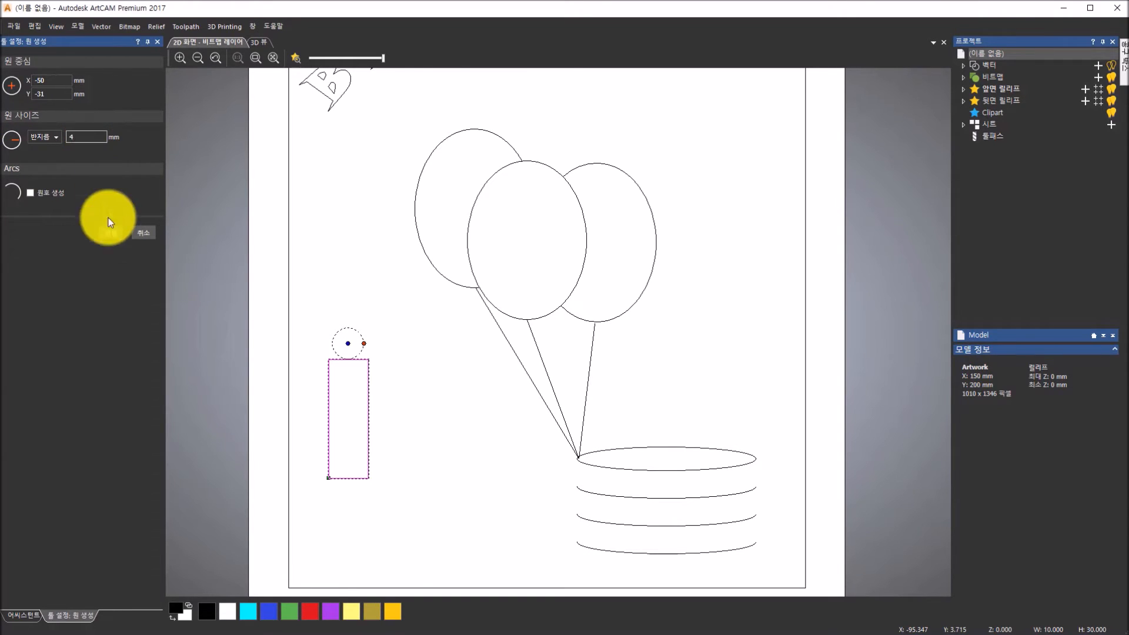
click(106, 236)
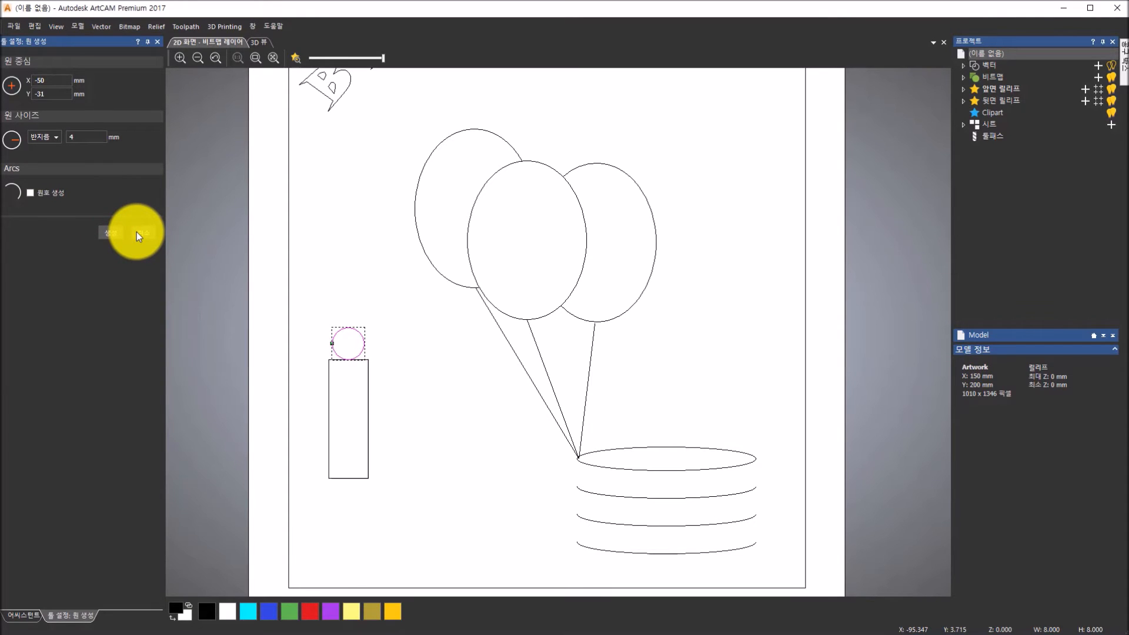
click(136, 233)
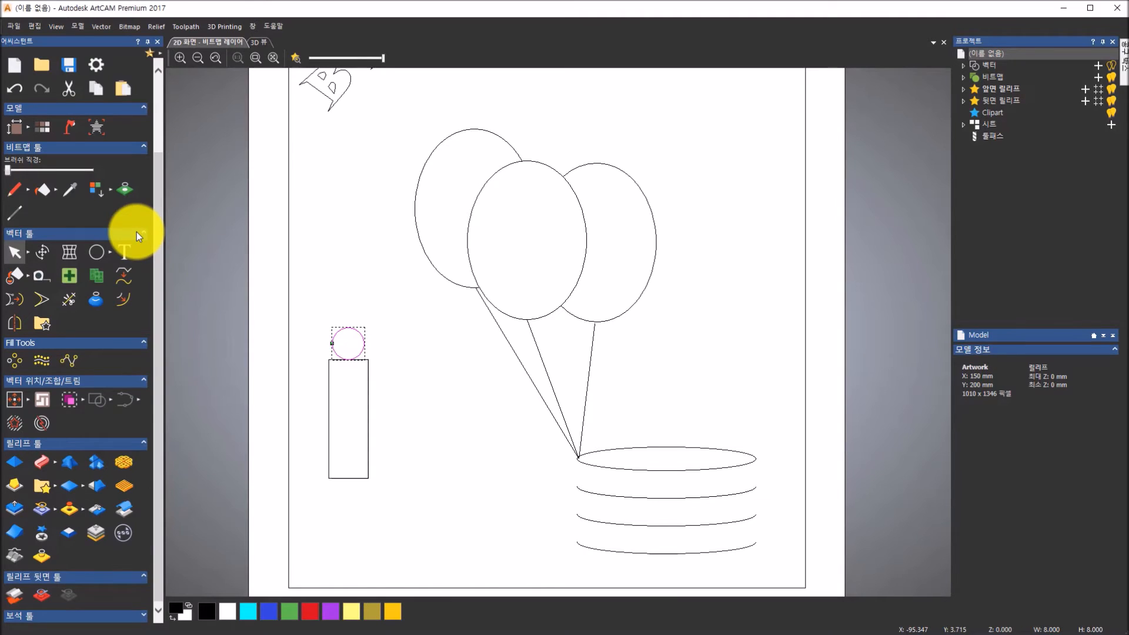
Node-edit the circle into a flame about 14 mm high by raising its top node and bending the right side inward, and return to selection mode
scroll(353, 351, up, 4)
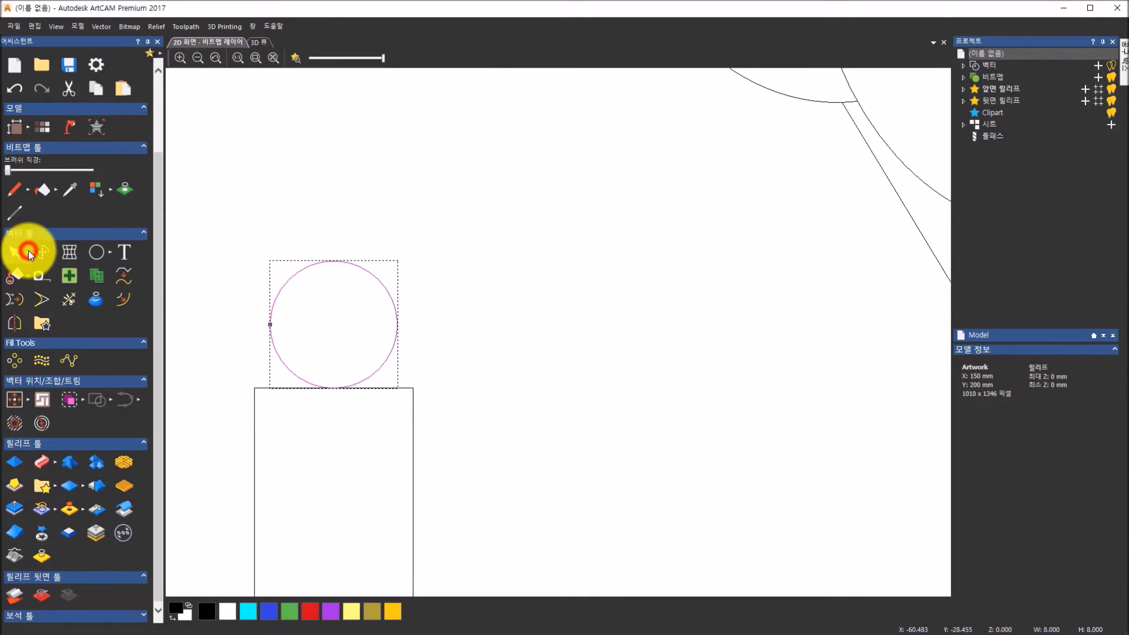
click(65, 253)
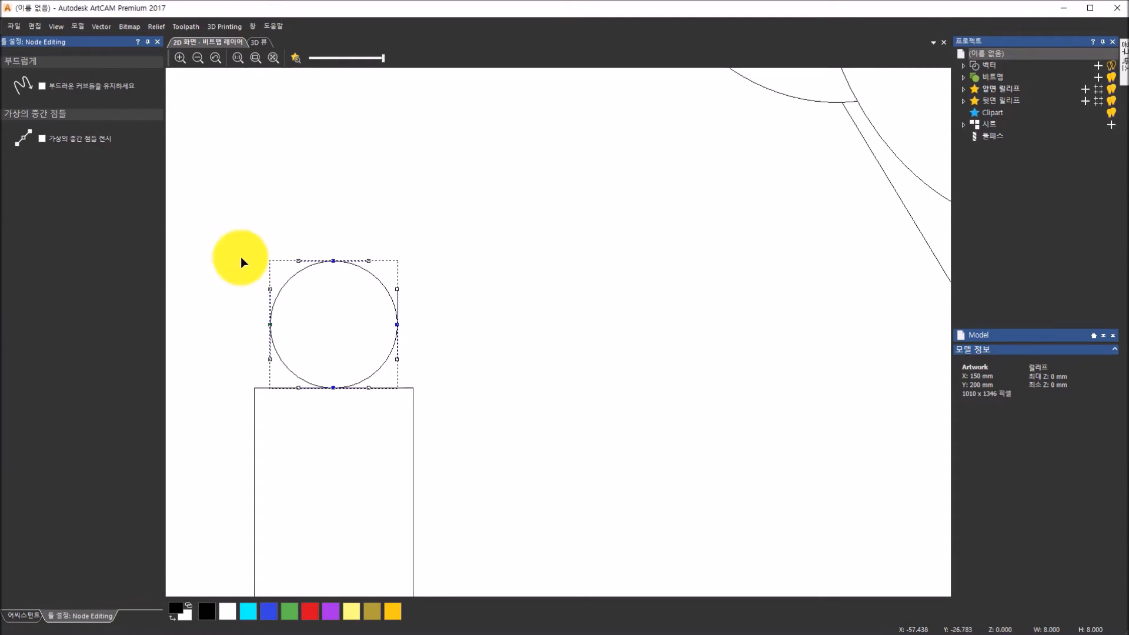
click(334, 261)
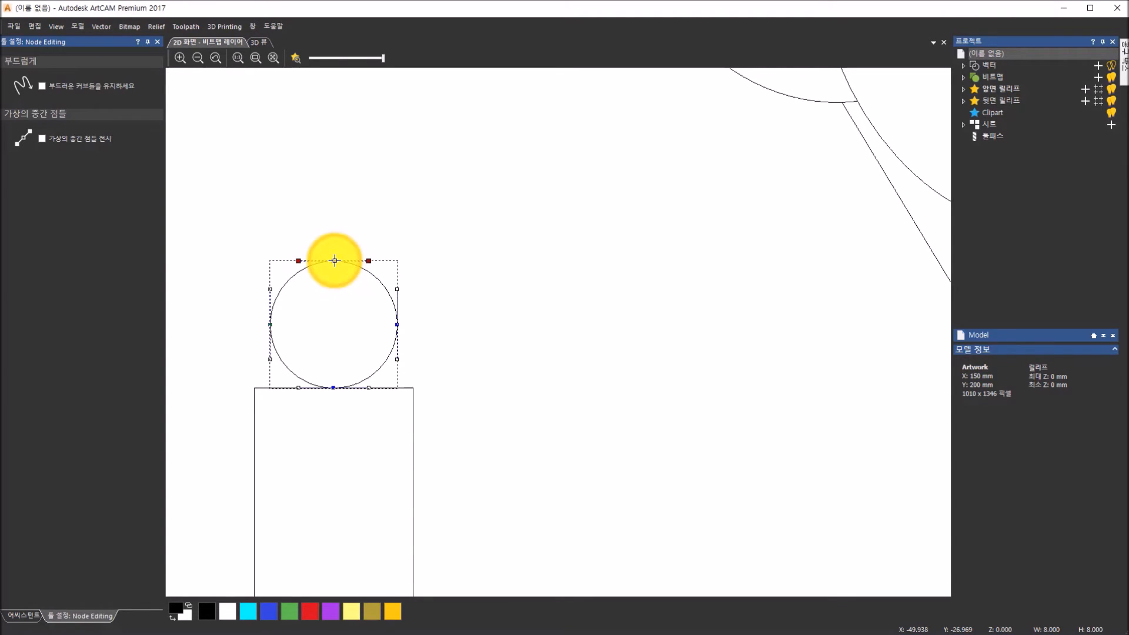
drag(334, 260, 331, 157)
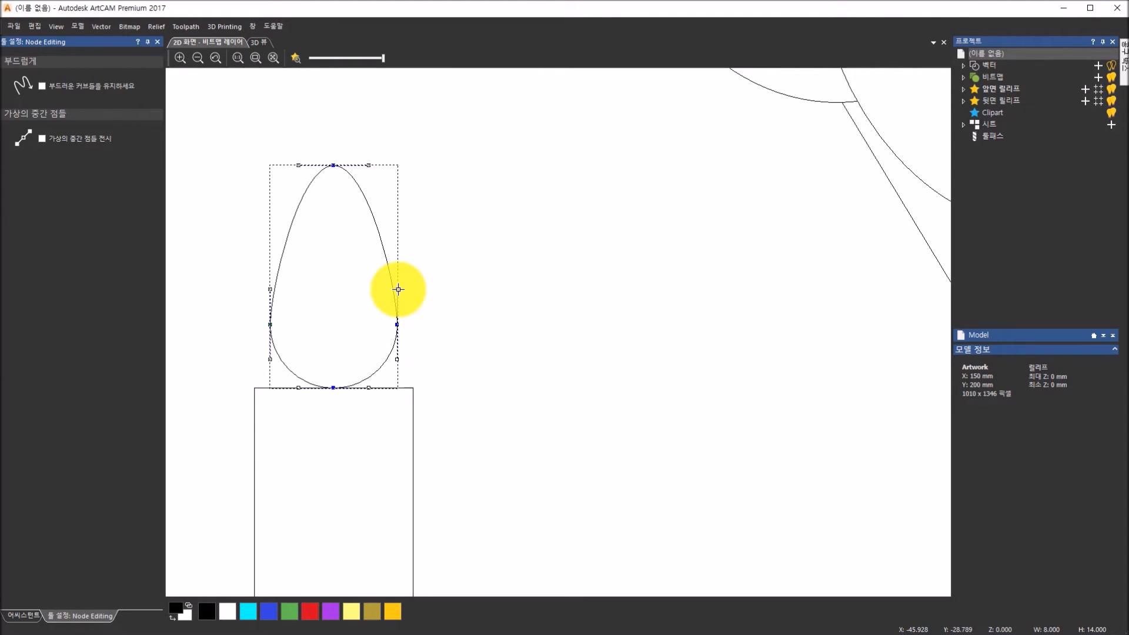
click(398, 289)
drag(390, 291, 335, 235)
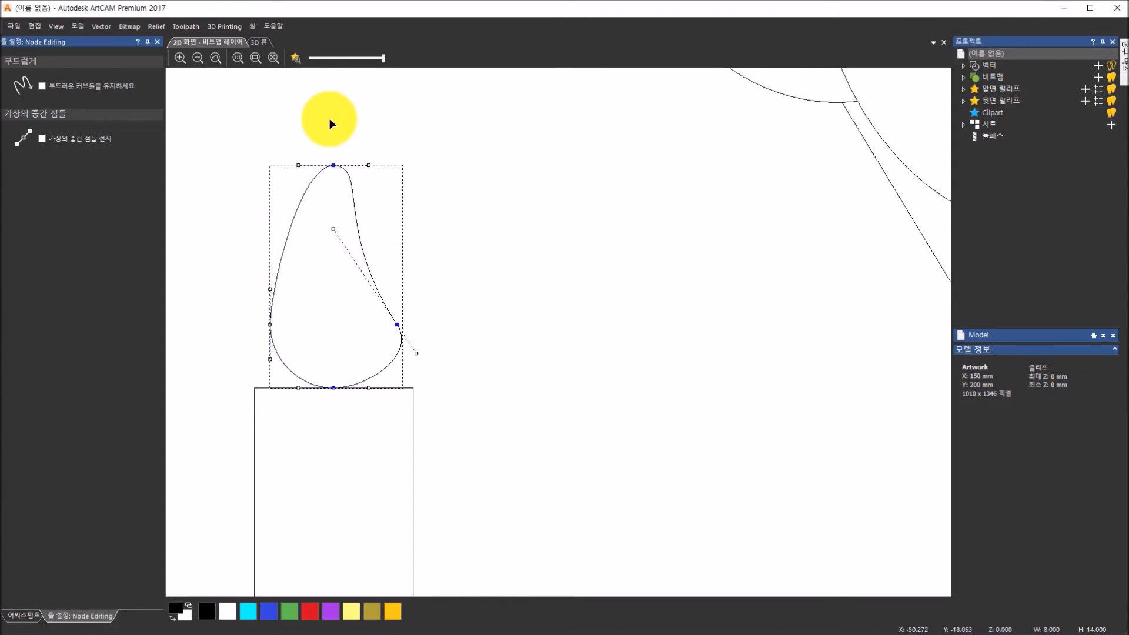
click(262, 145)
scroll(406, 322, down, 2)
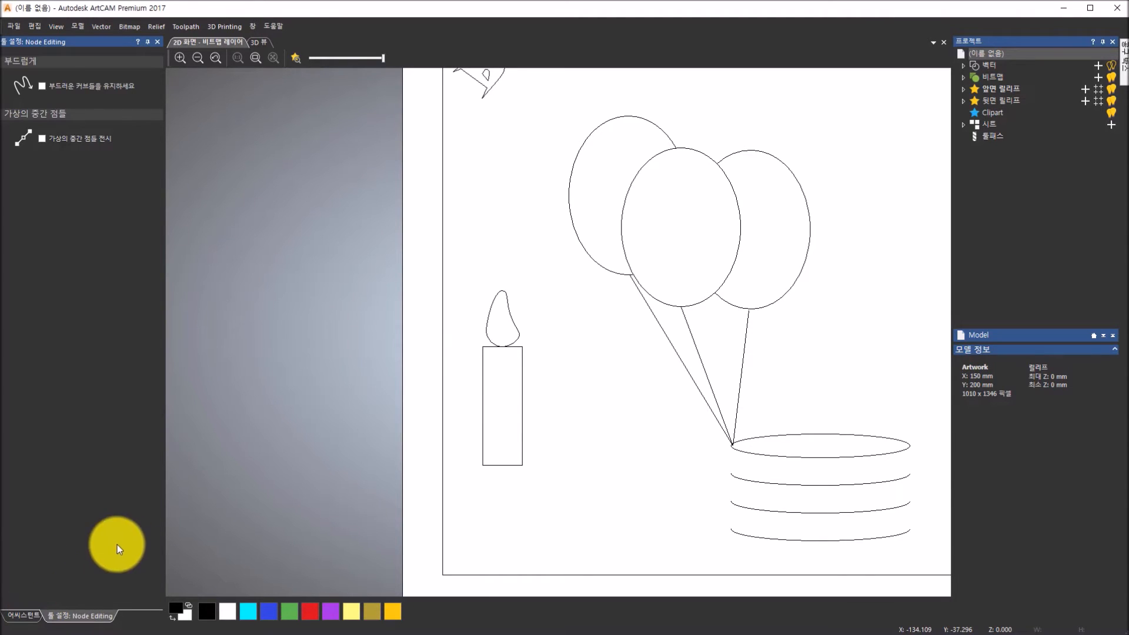
click(28, 615)
click(38, 255)
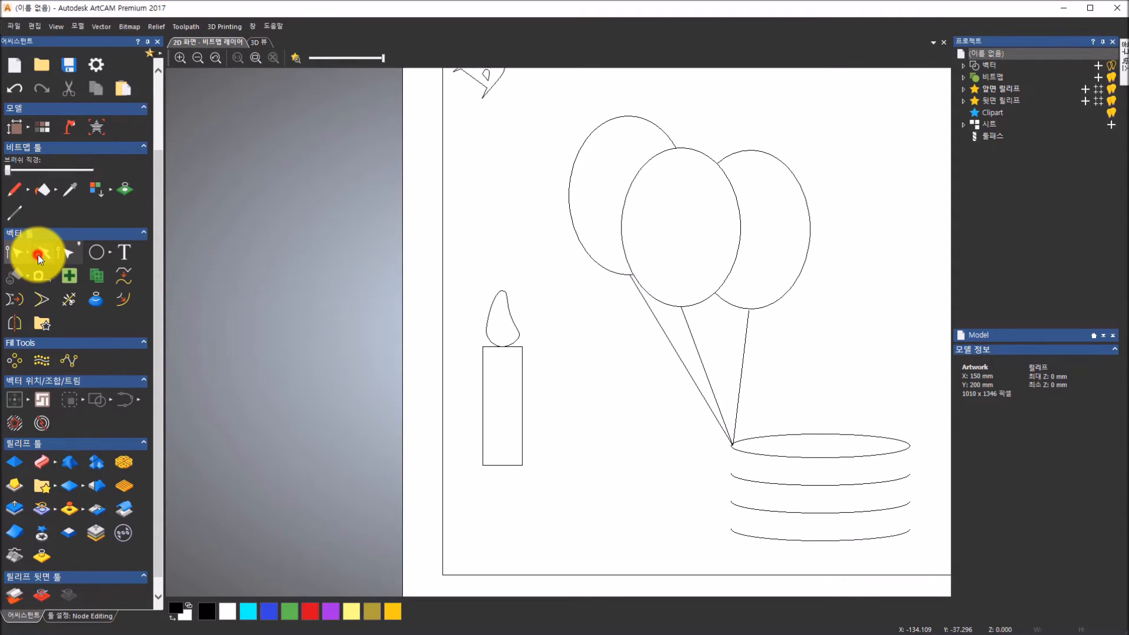
Select the flame and candle rectangle together and scale them to 25 percent in width and height
drag(460, 274, 569, 528)
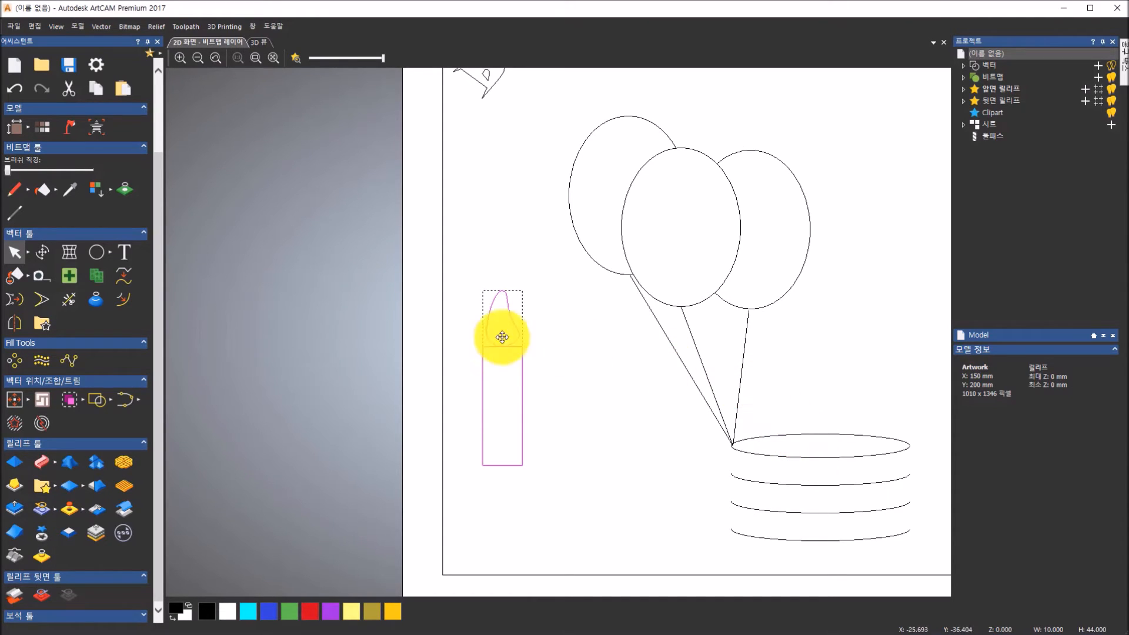
click(50, 259)
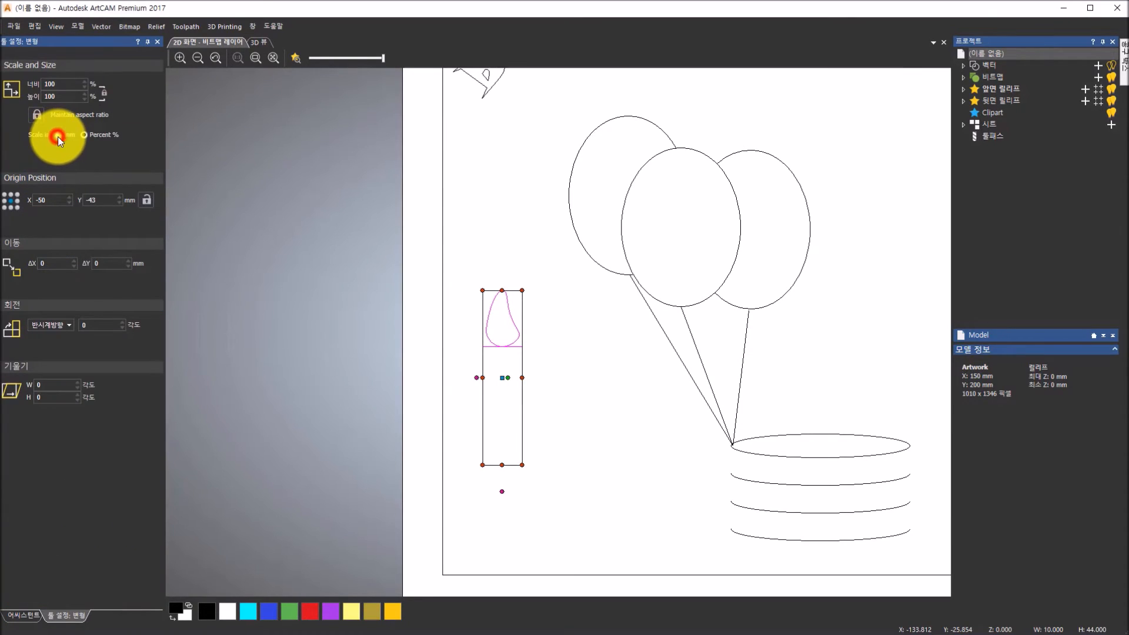
click(58, 137)
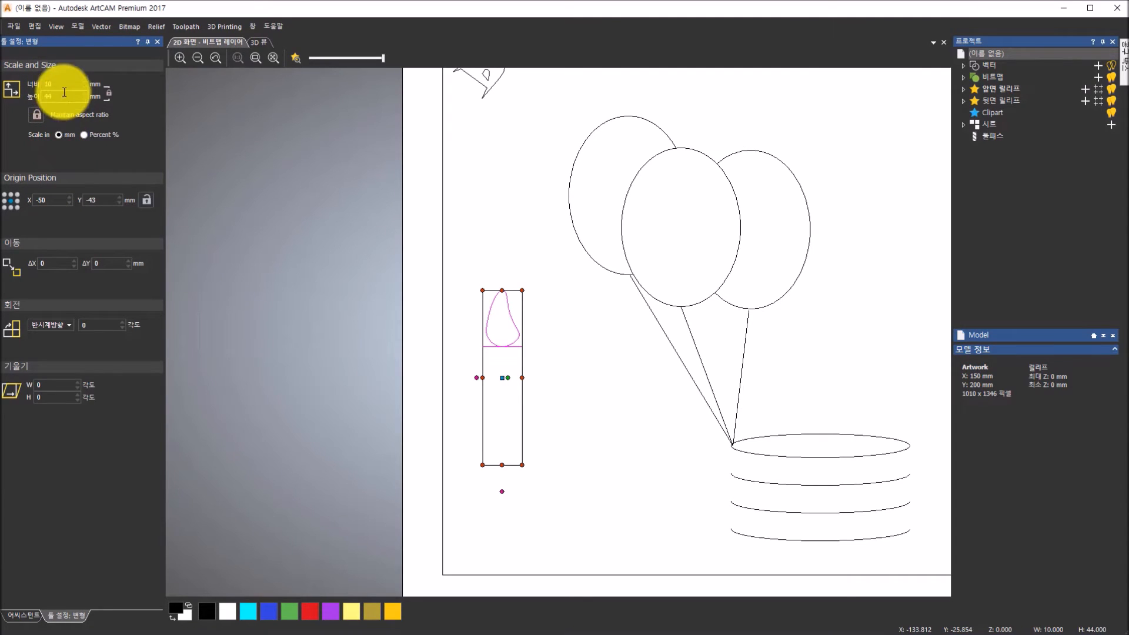
click(92, 139)
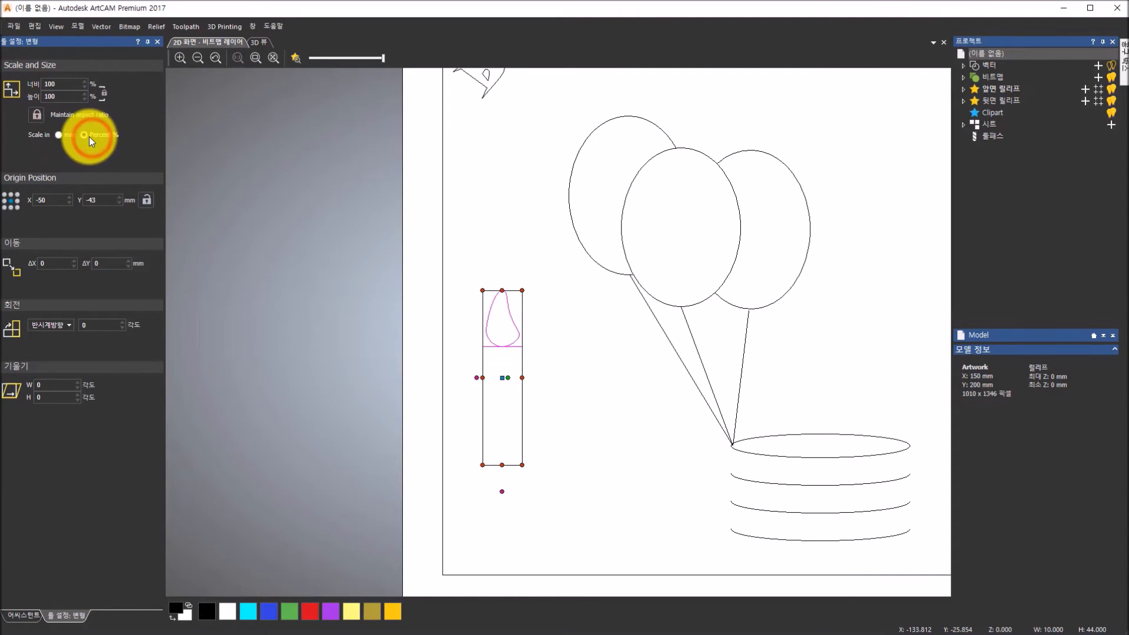
click(68, 85)
text(5)
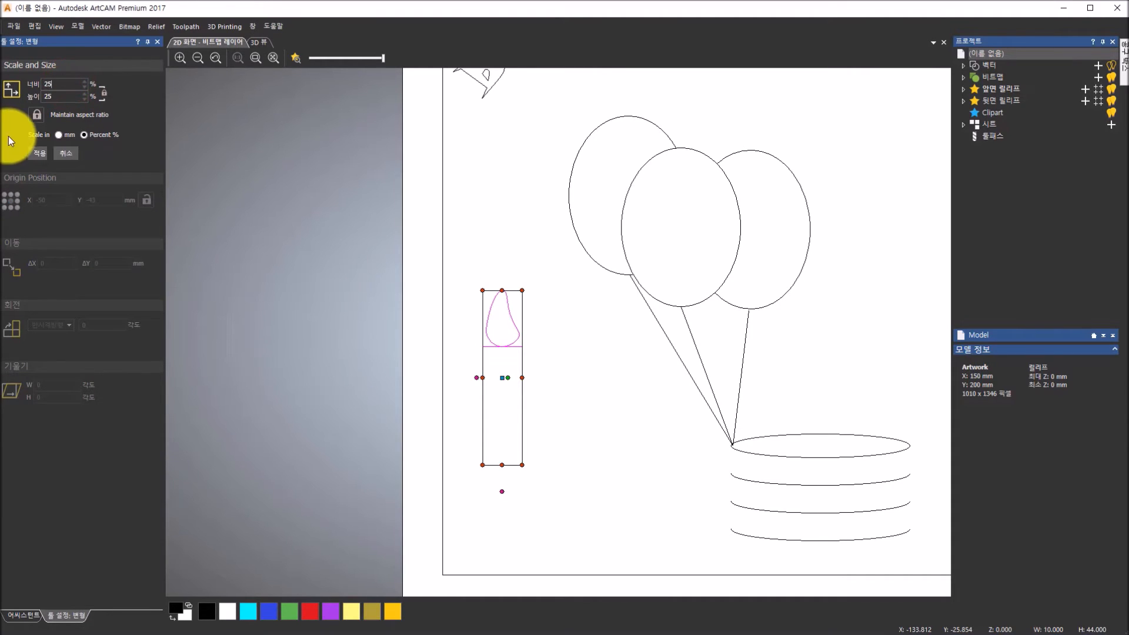
click(40, 154)
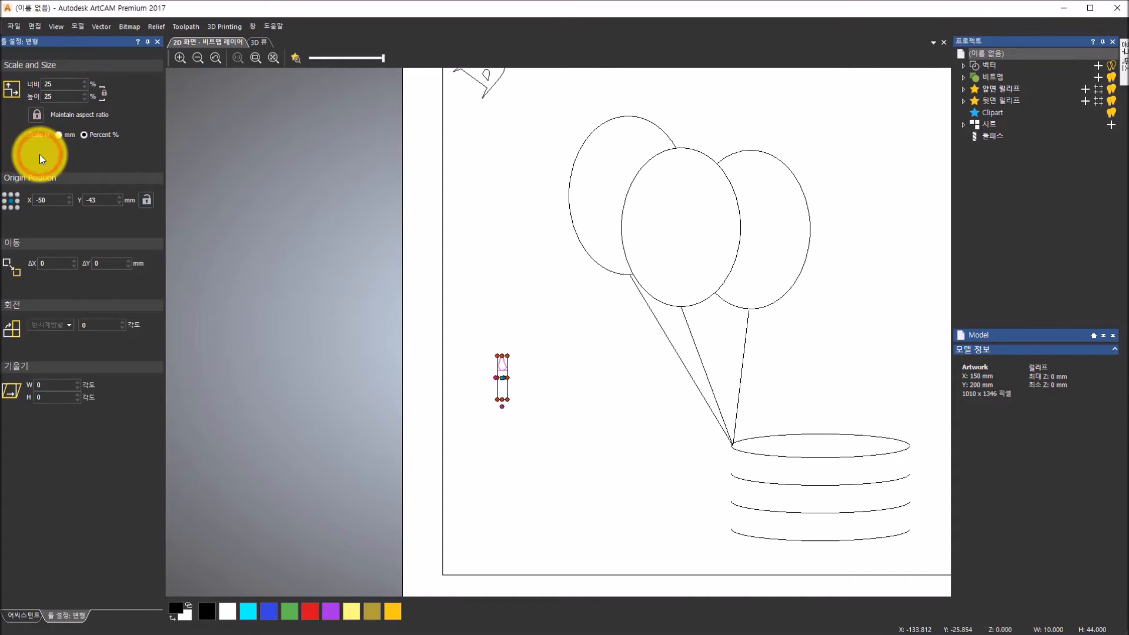
click(158, 43)
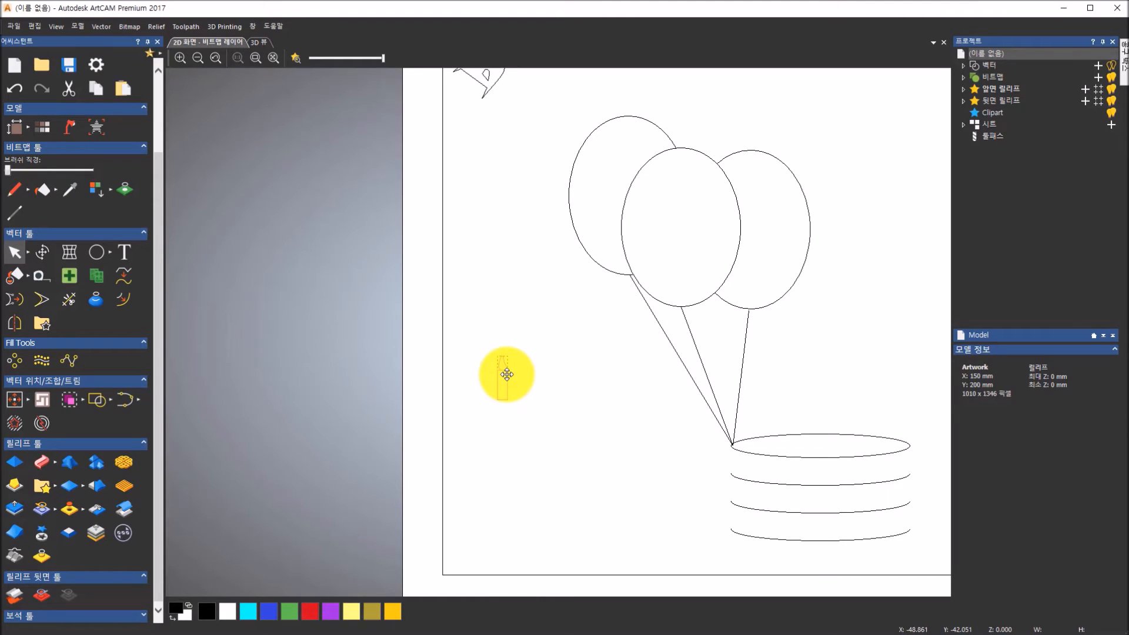
Move the candle onto the left part of the cake's top ellipse and copy it across to make six candles at staggered heights
drag(506, 375, 765, 422)
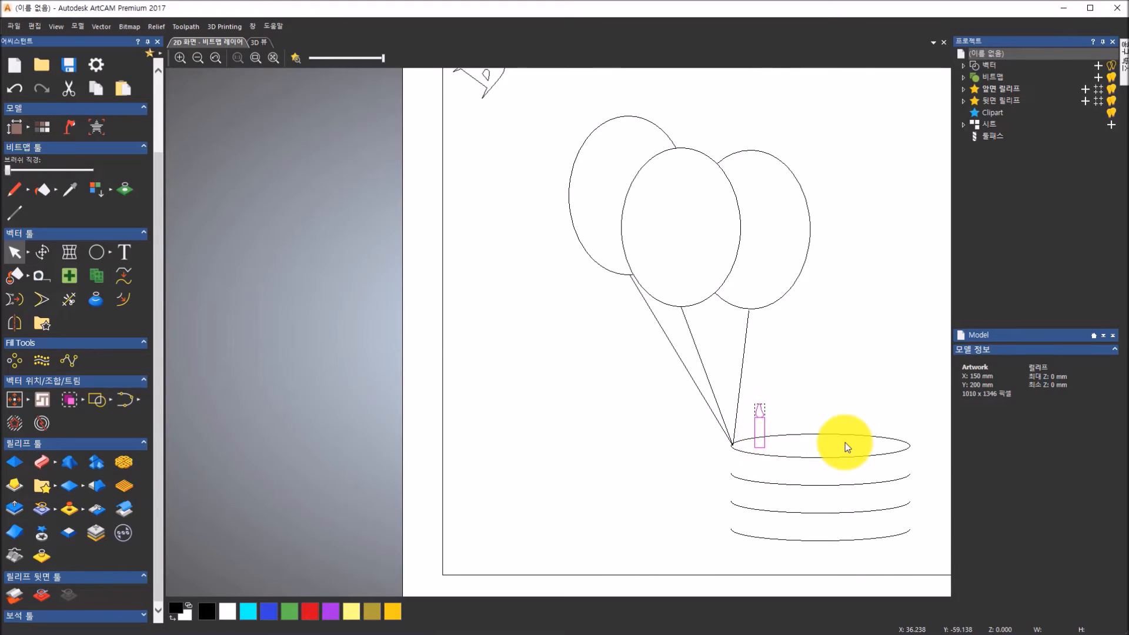
scroll(845, 442, up, 2)
scroll(863, 444, down, 2)
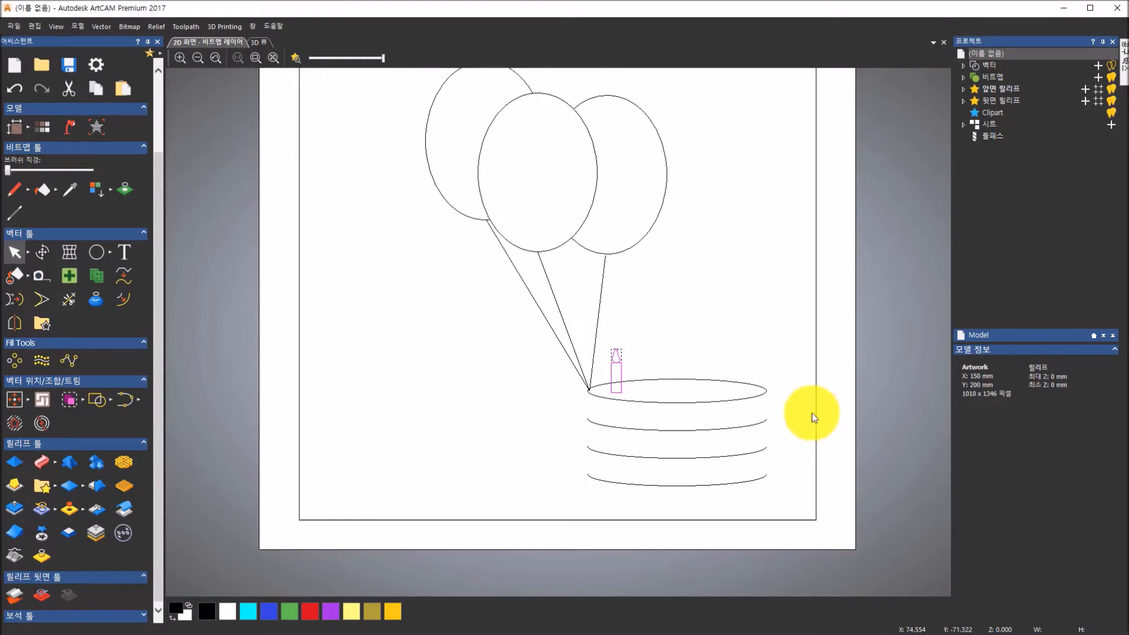
scroll(799, 412, up, 2)
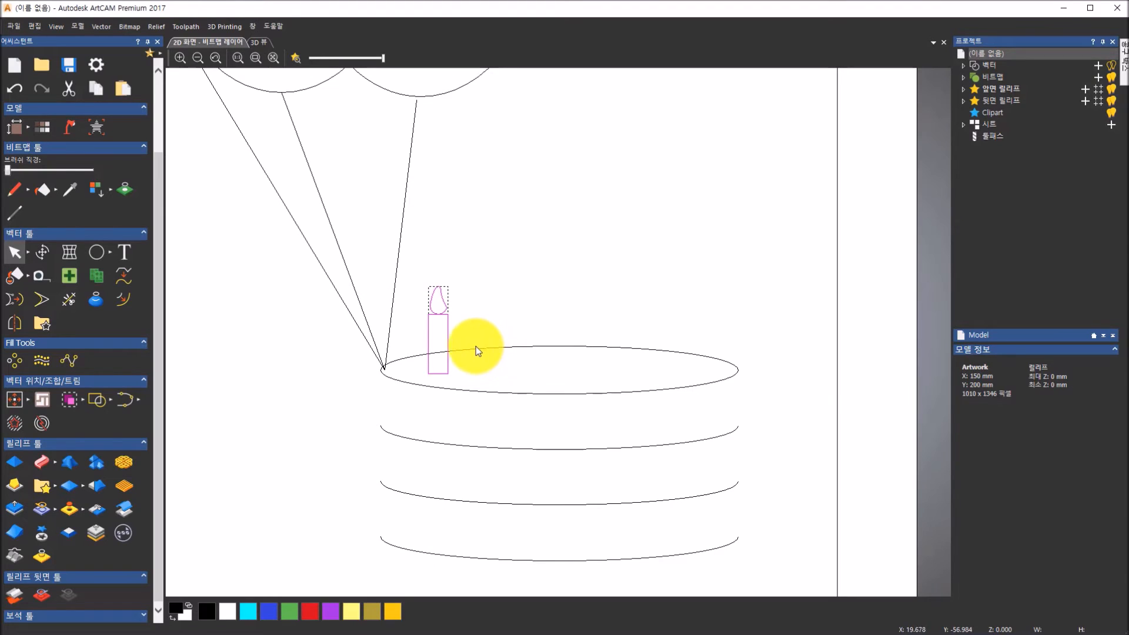
drag(448, 362, 682, 347)
click(766, 277)
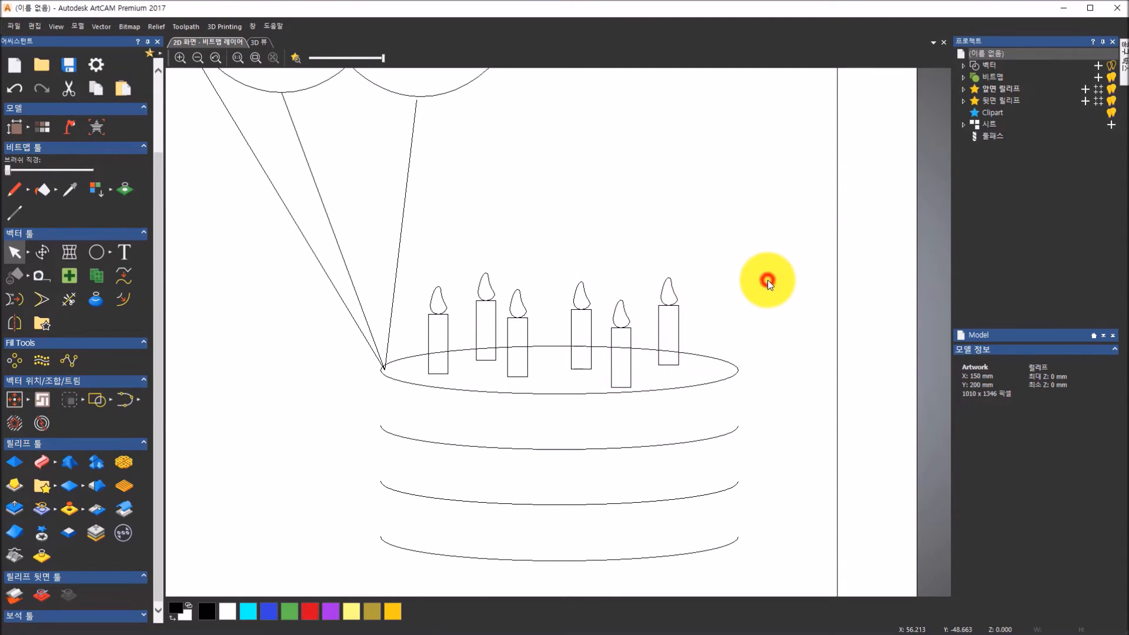
Examine the whole card against the reference image for missing elements, and return to ArtCAM
scroll(755, 287, down, 3)
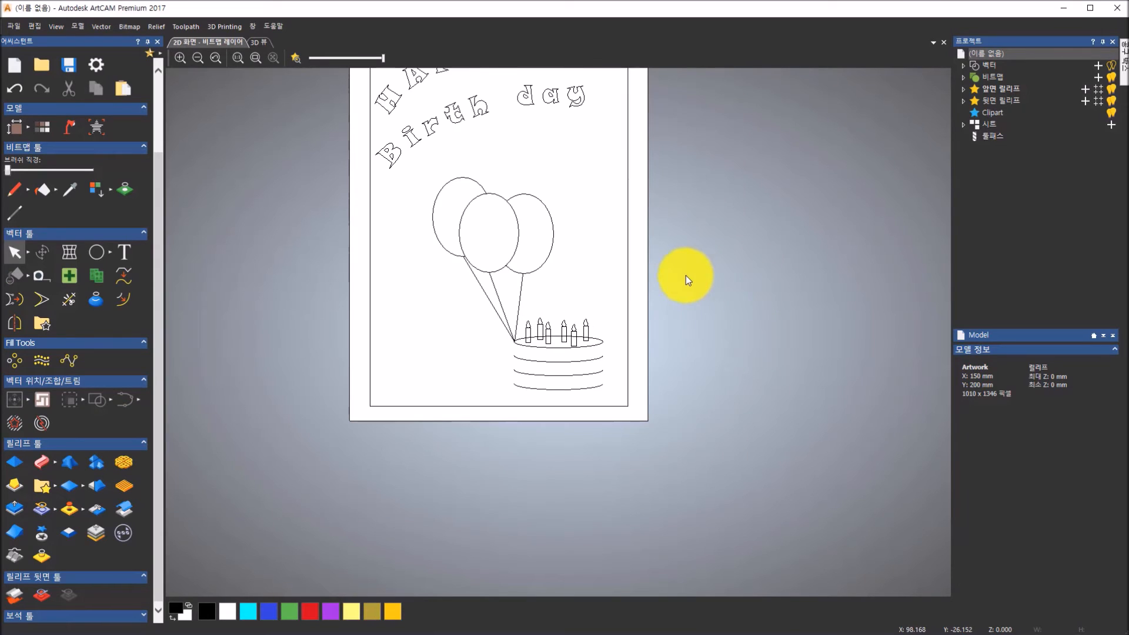
scroll(597, 227, down, 1)
scroll(585, 202, up, 1)
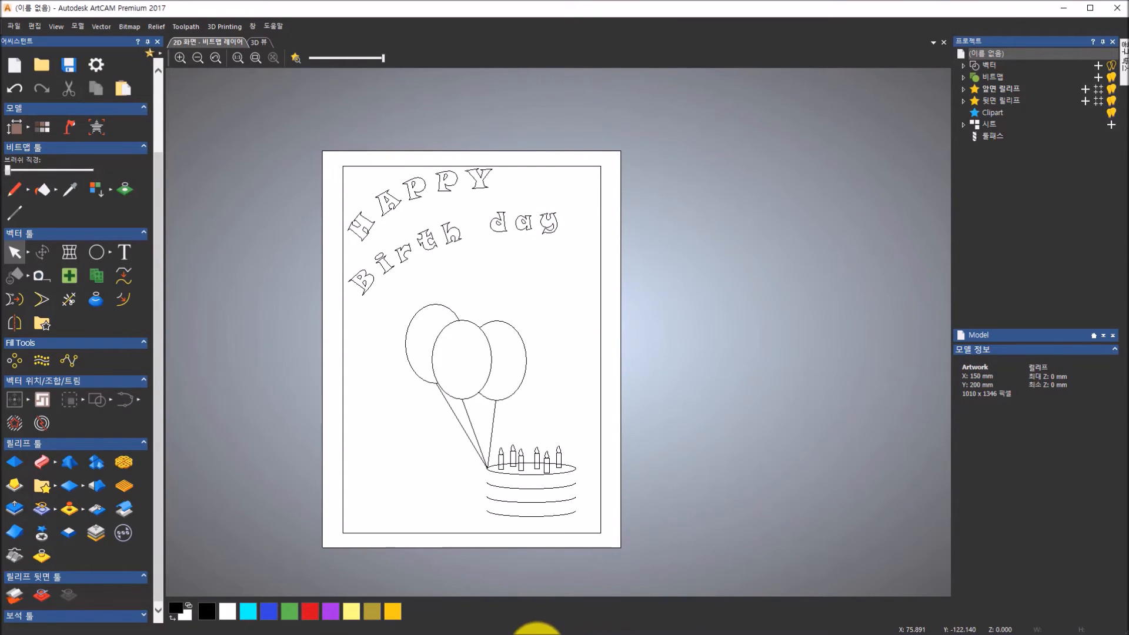
click(534, 634)
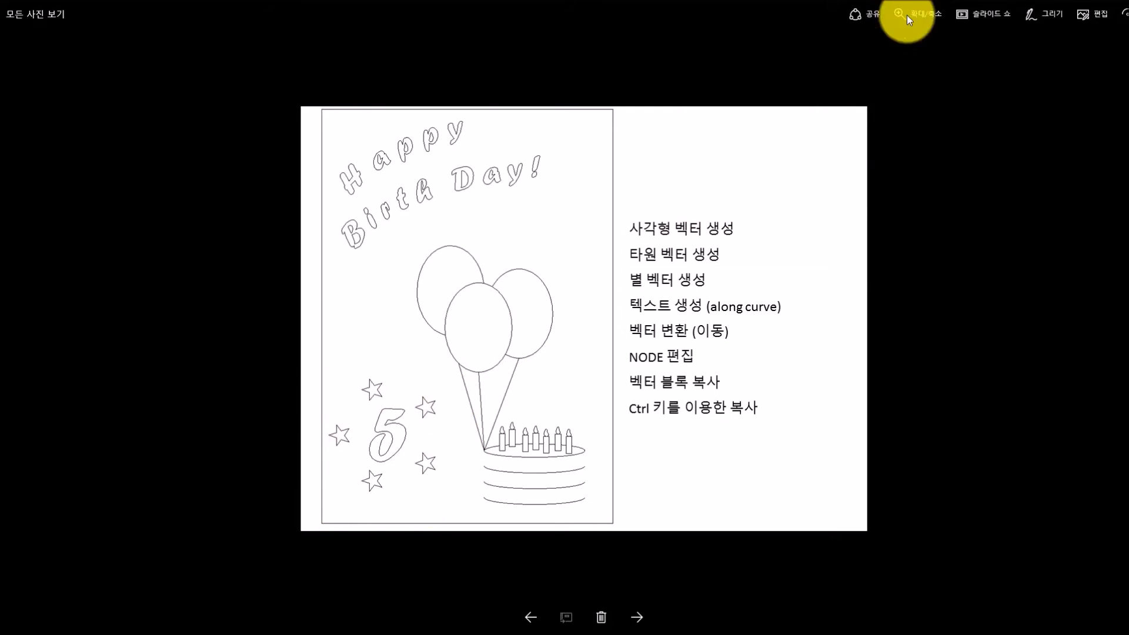
click(601, 634)
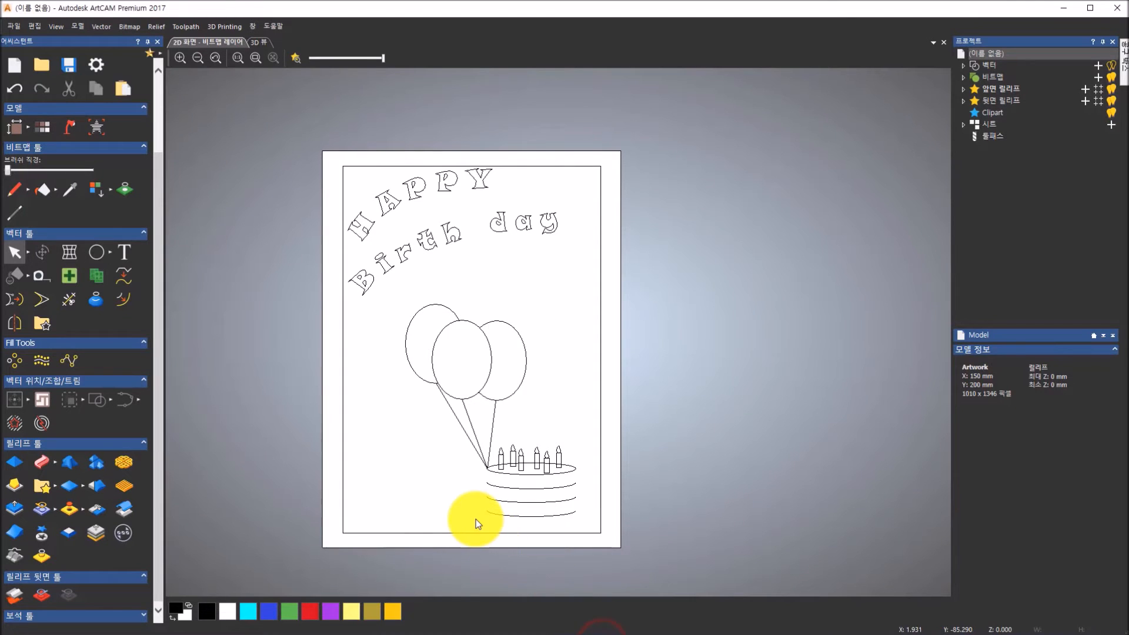
Create the text "5" in the empty lower-left area of the card, beside the cake
click(128, 259)
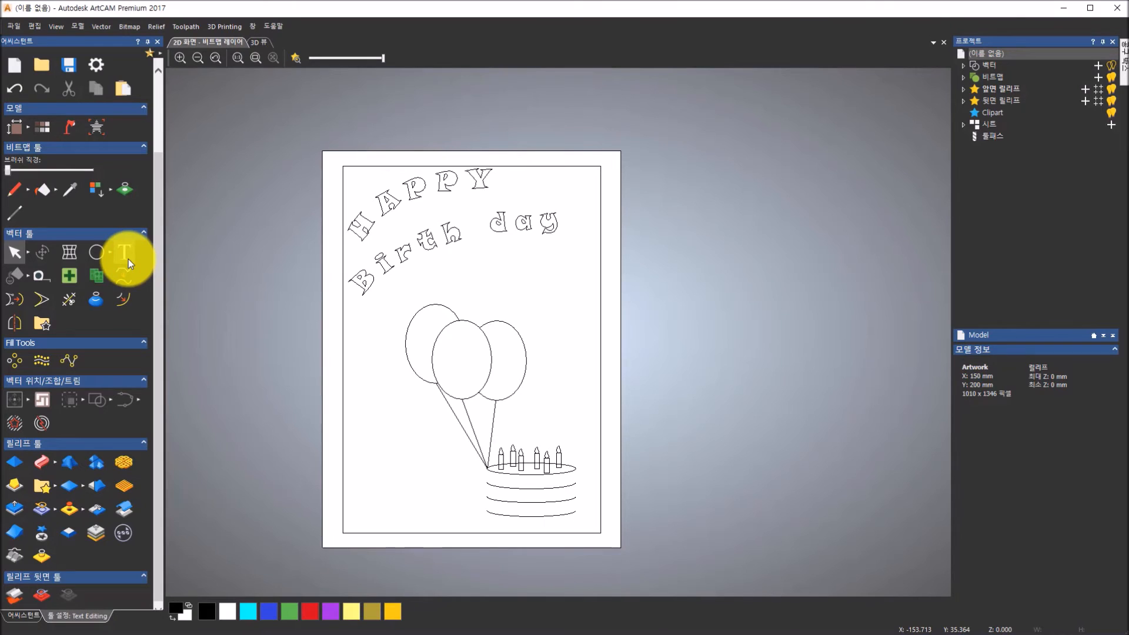
click(386, 478)
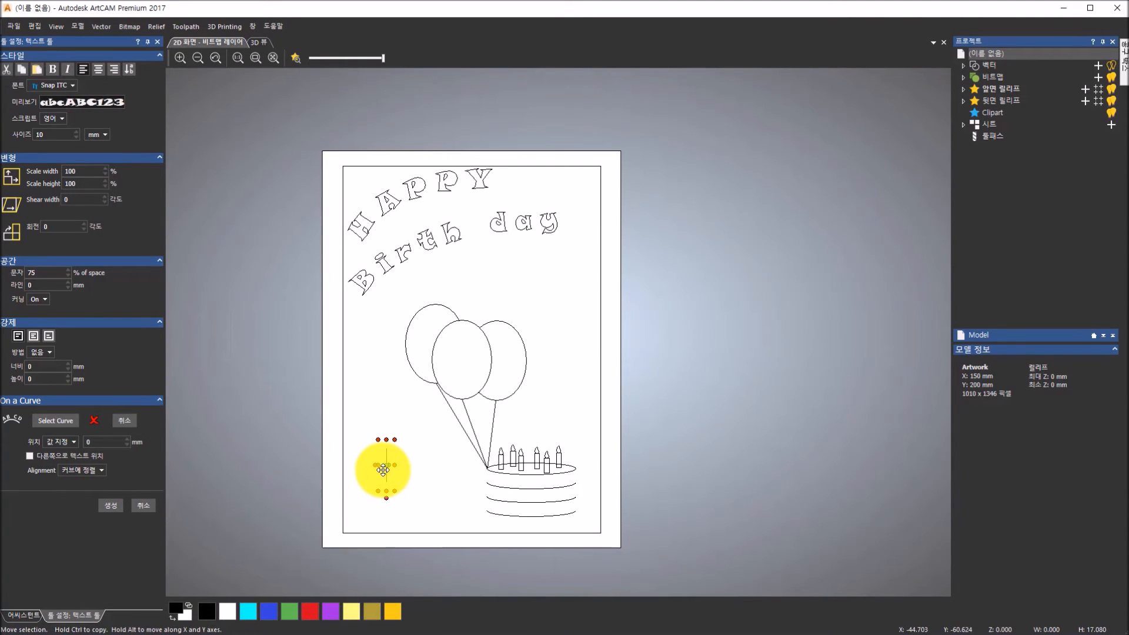
text(5)
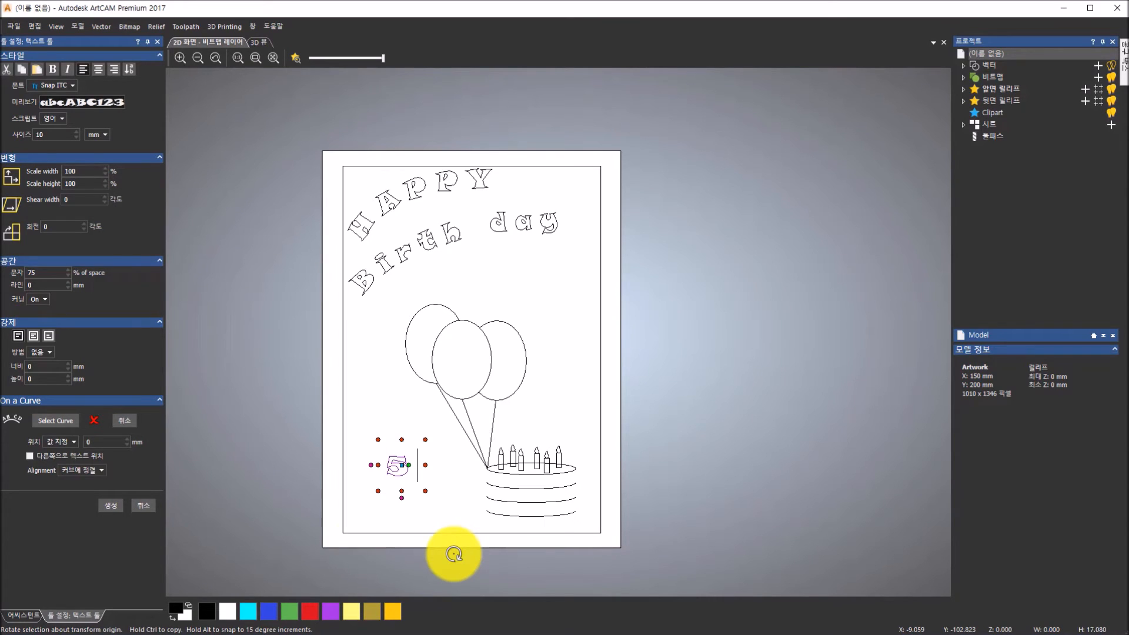
click(111, 505)
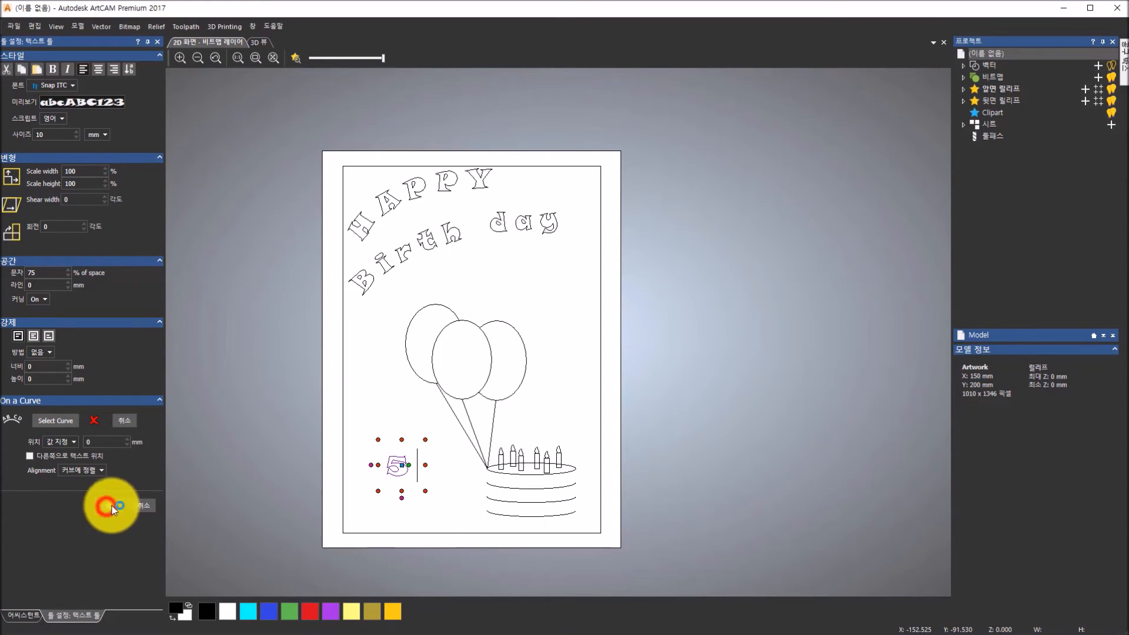
Edit the text block "5" beside the cake and set its character size to 25 mm
click(252, 497)
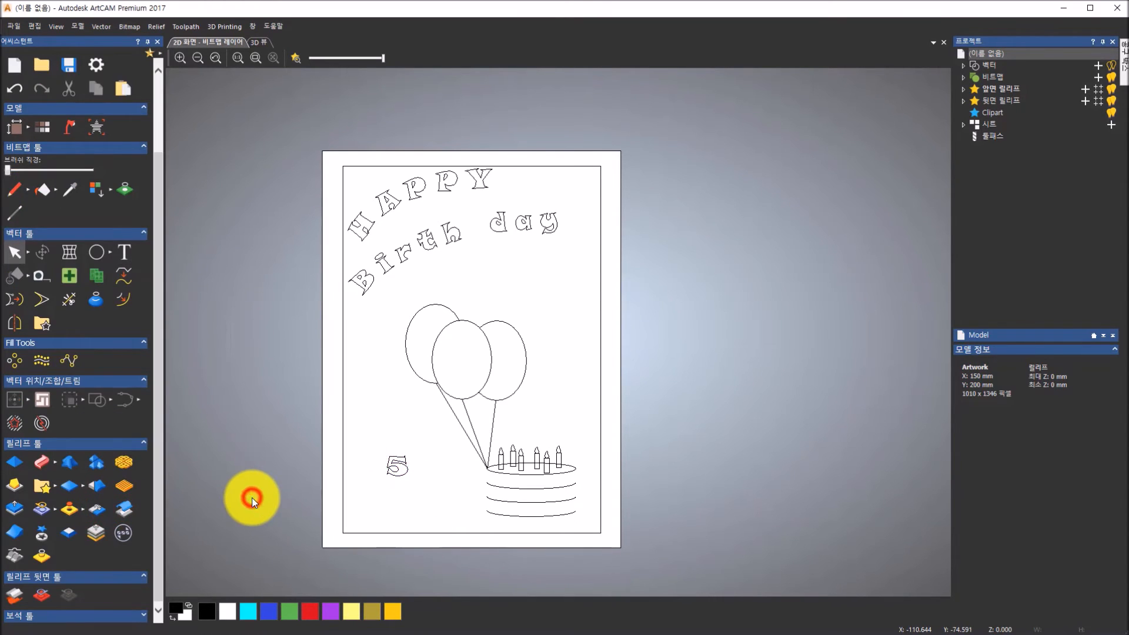
click(404, 472)
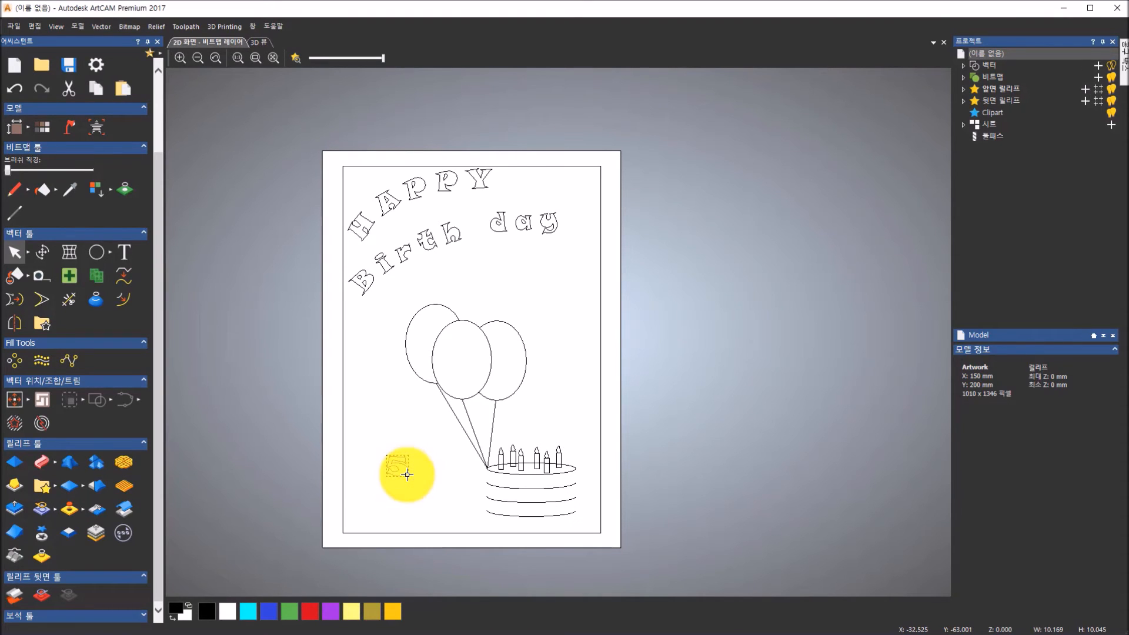
right_click(407, 474)
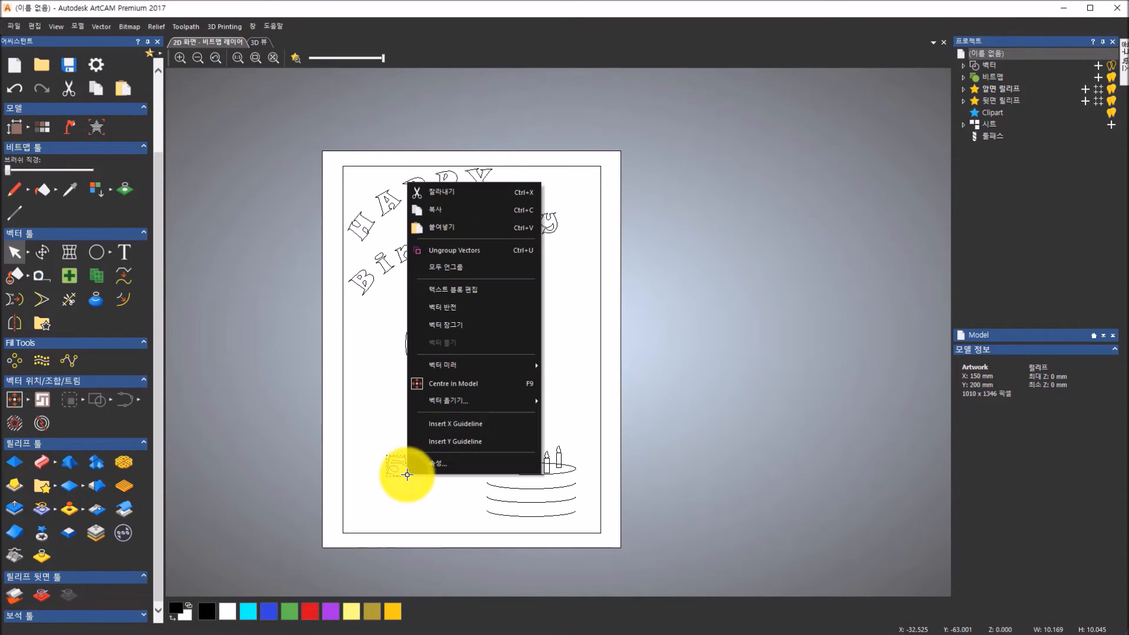
click(474, 296)
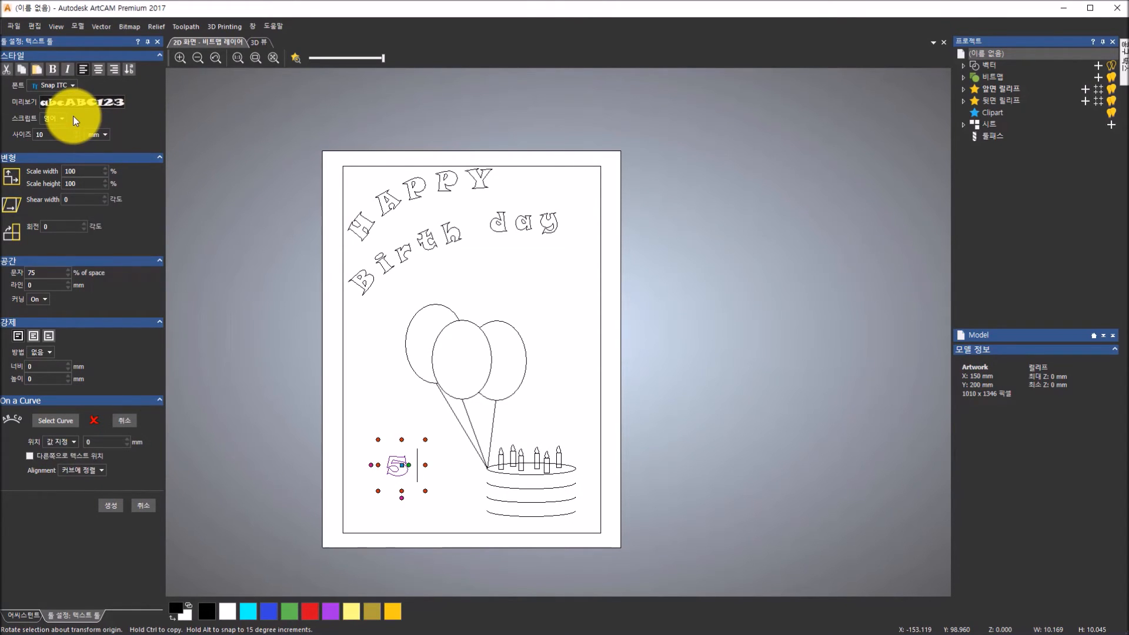
double_click(40, 134)
text(25)
key(Return)
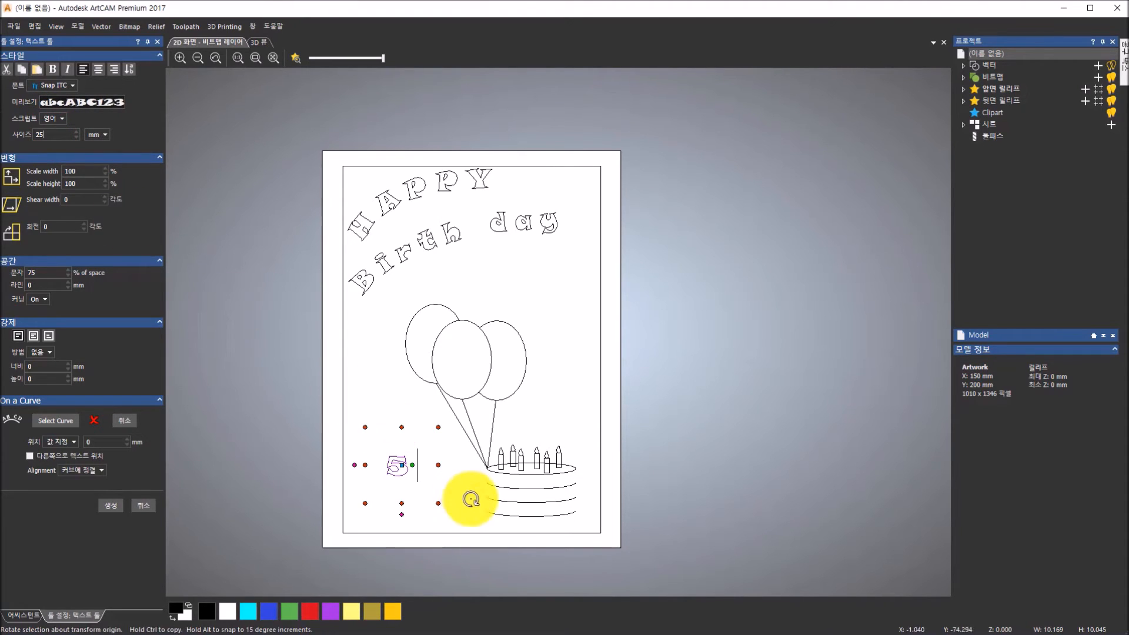
double_click(385, 464)
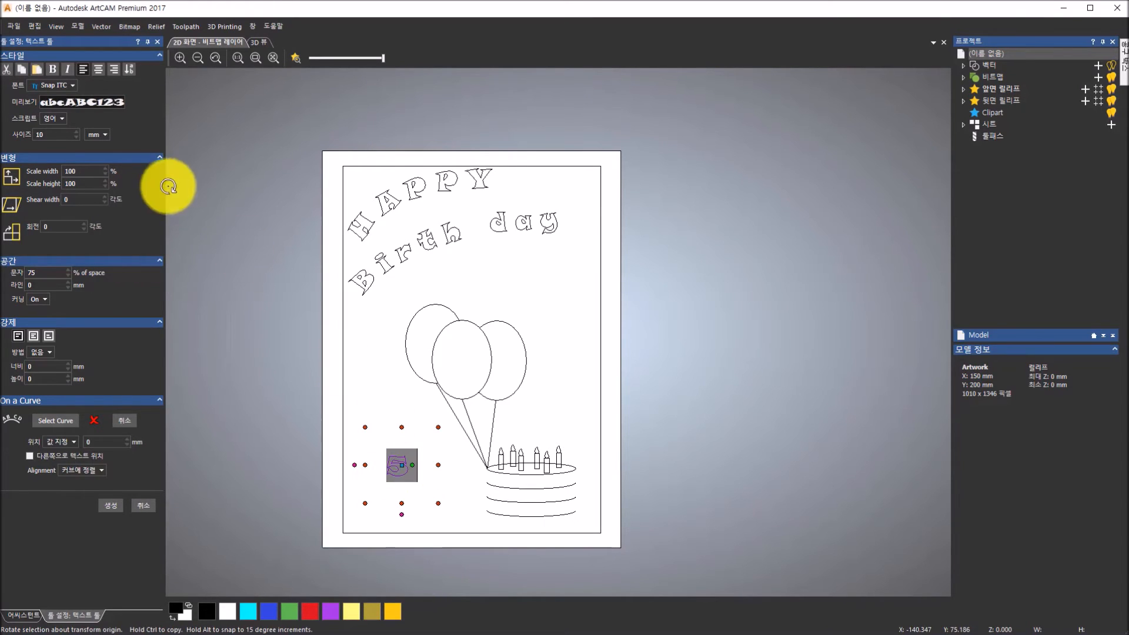
double_click(53, 135)
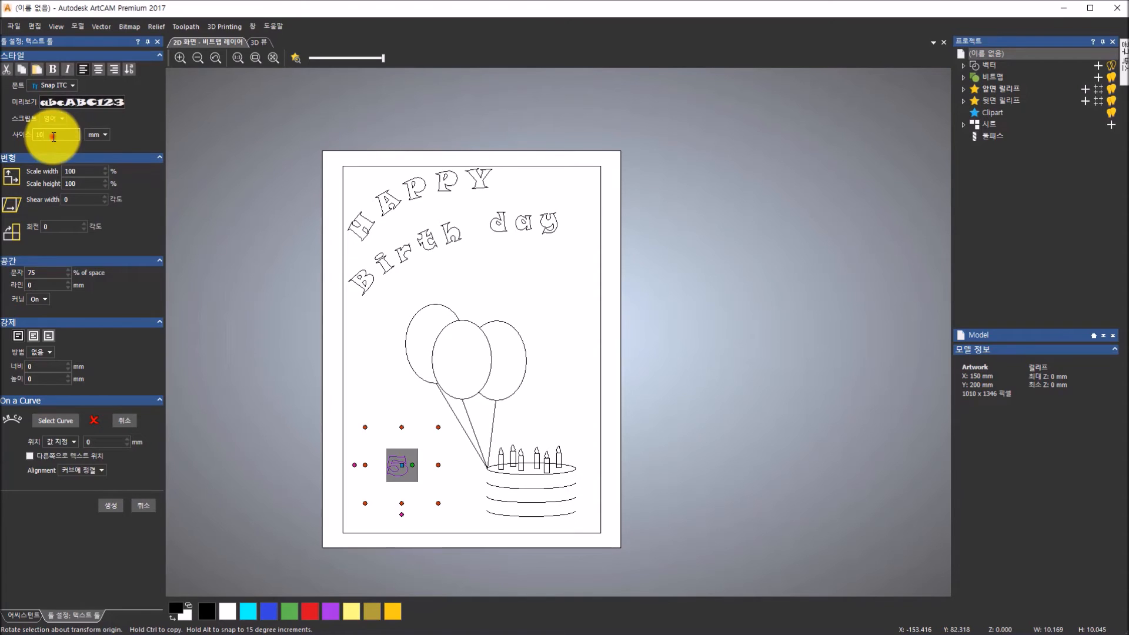
text(25)
key(Return)
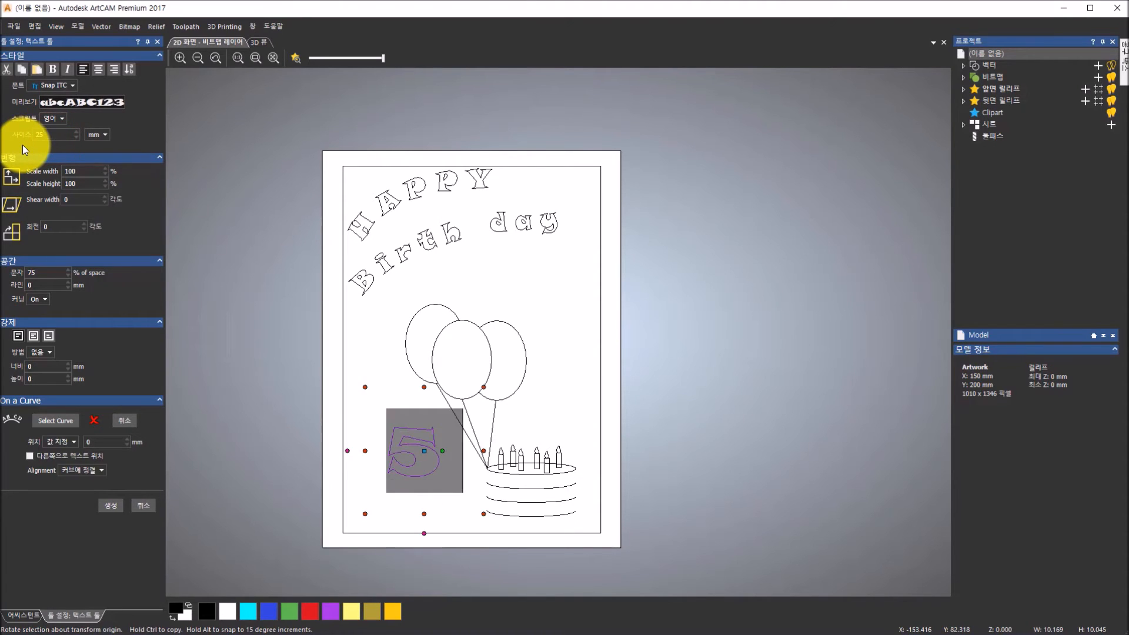
click(117, 510)
click(229, 482)
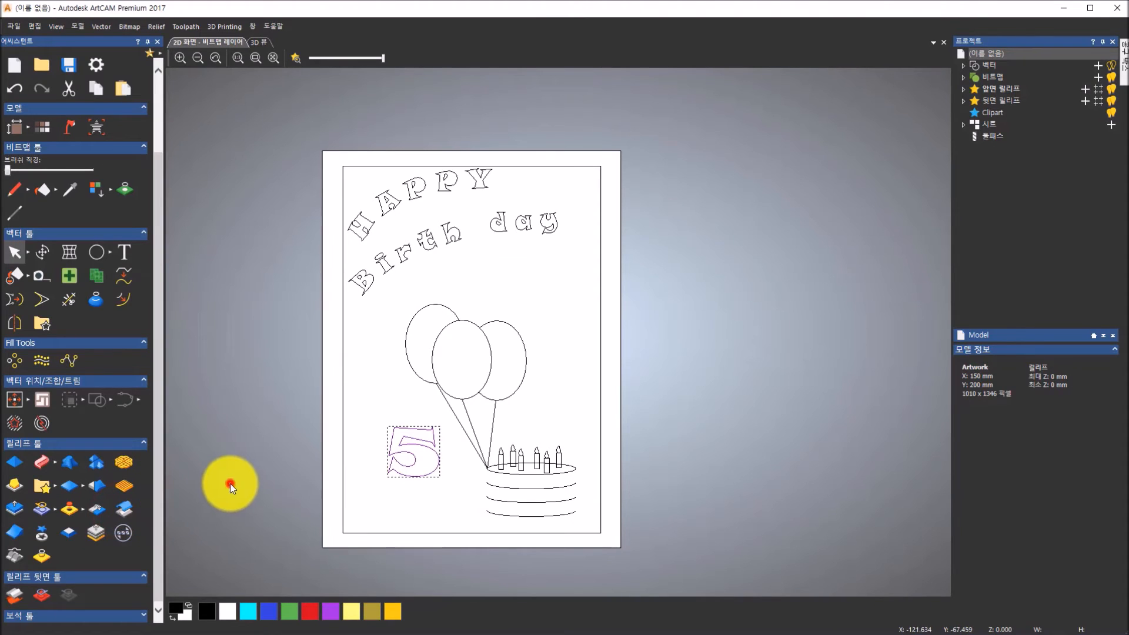
Move the enlarged 5 slightly down and left within the card's lower-left area
click(413, 461)
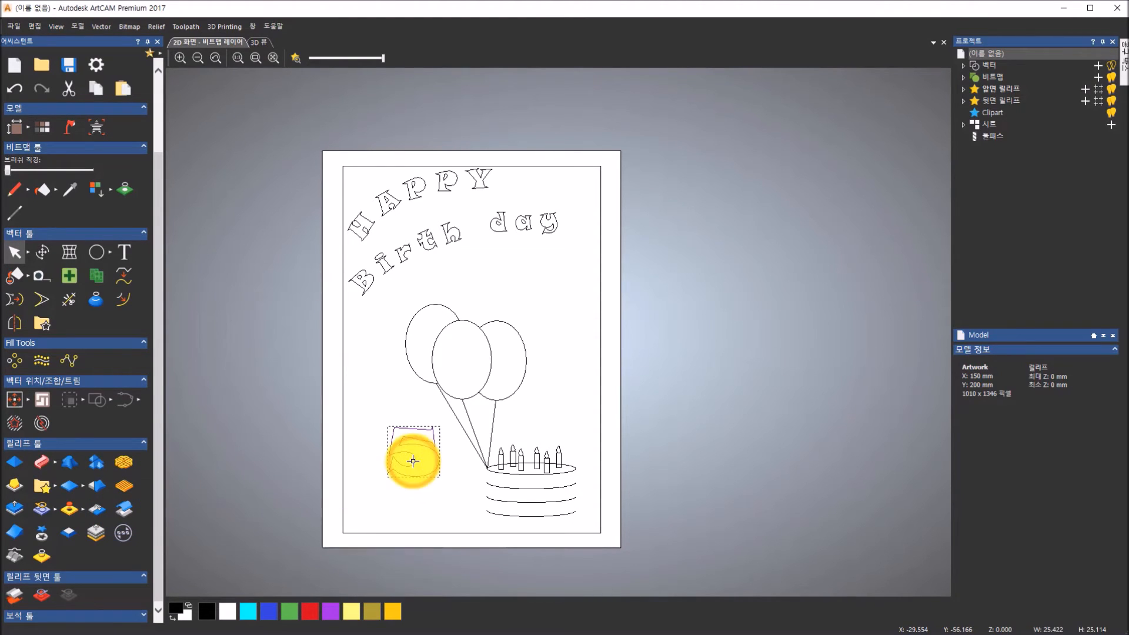
click(413, 461)
drag(397, 479, 398, 479)
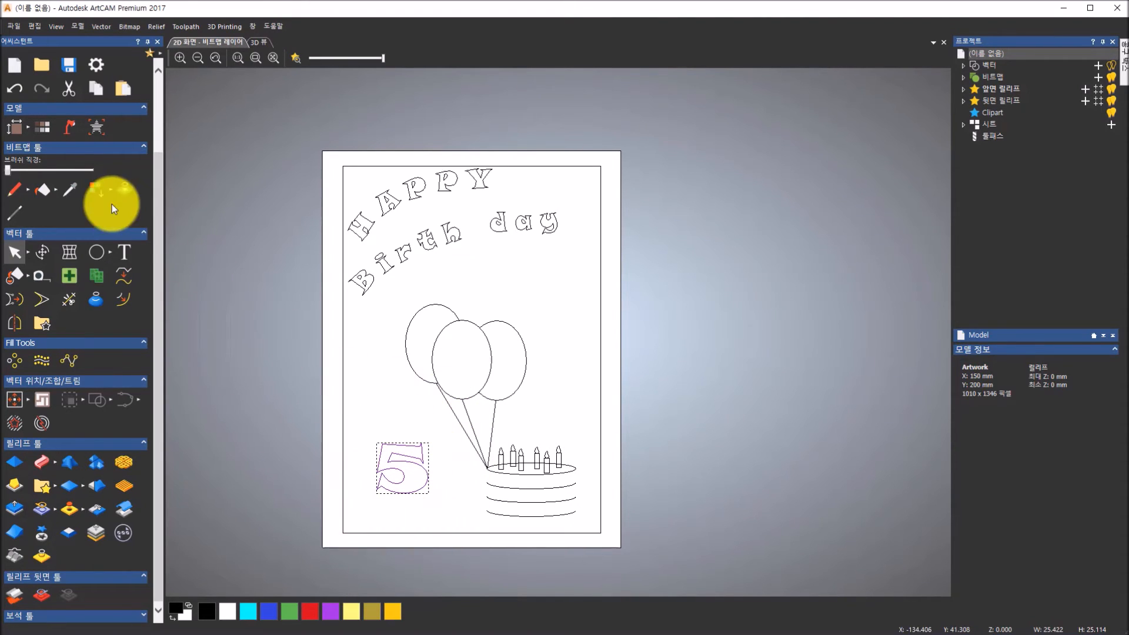
Draw a circle around the 5 with a radius of about 24.2 mm, centred near X -34, Y -61
click(113, 255)
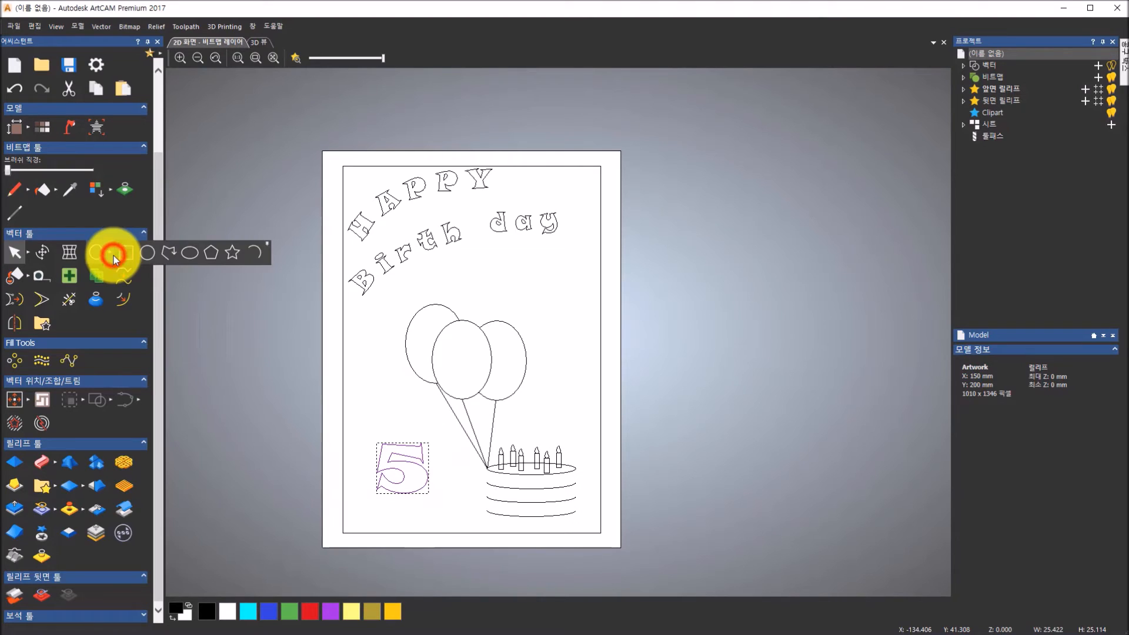
click(154, 258)
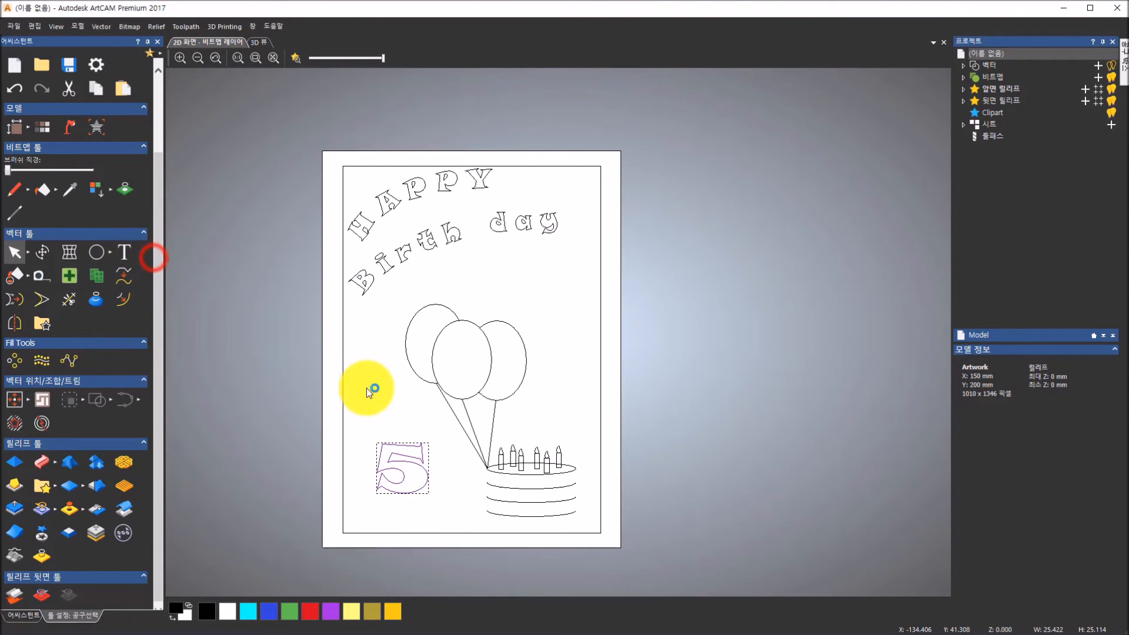
click(404, 470)
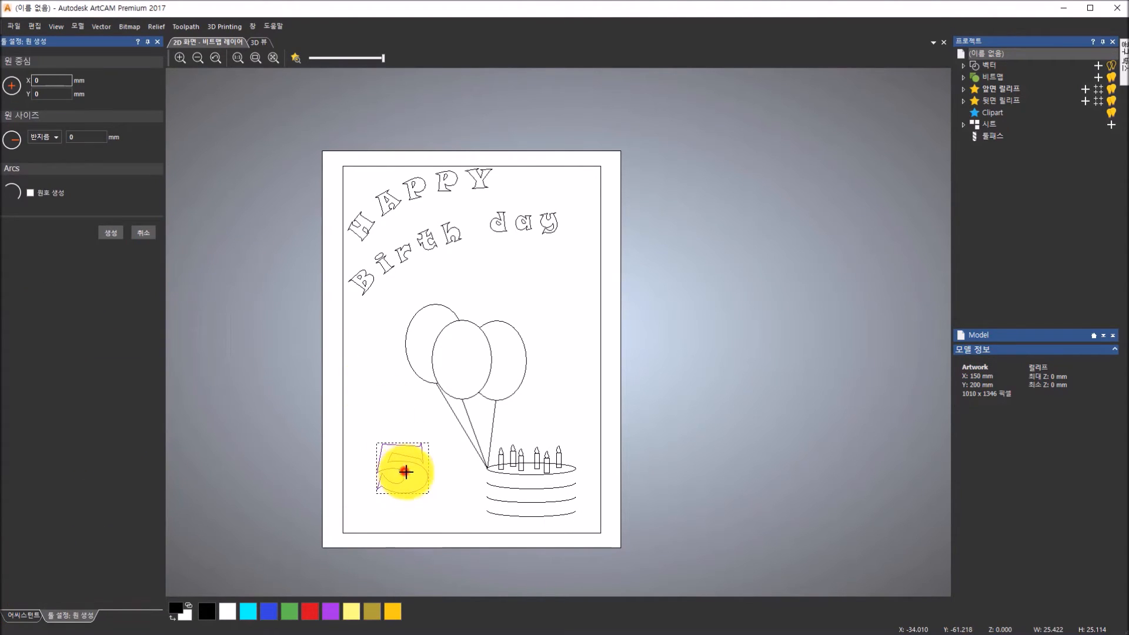
click(441, 501)
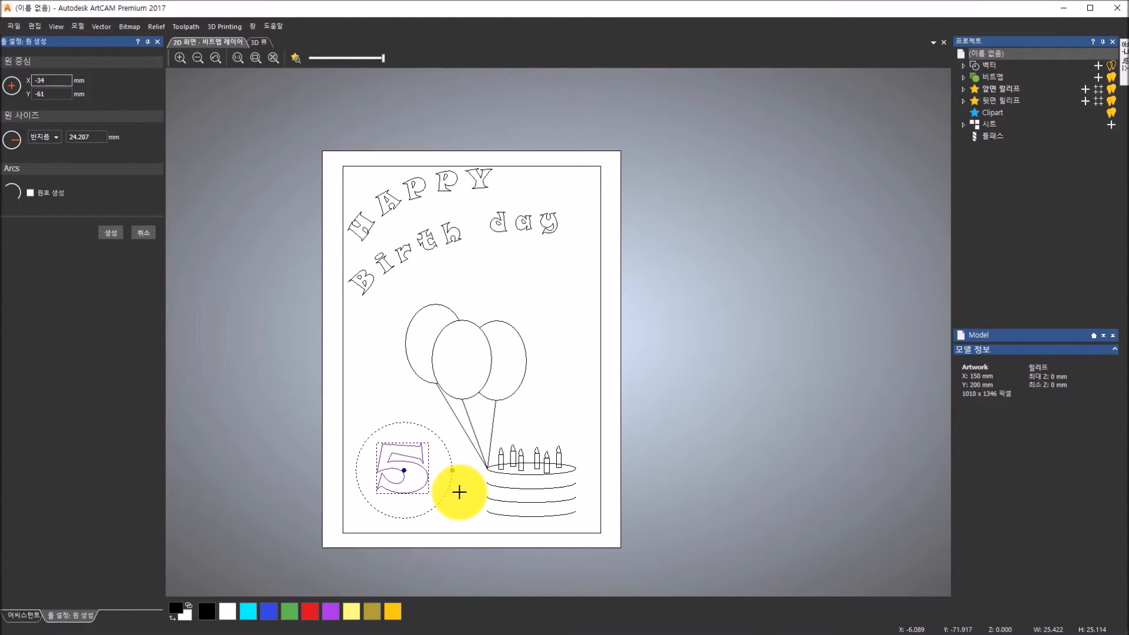
click(108, 234)
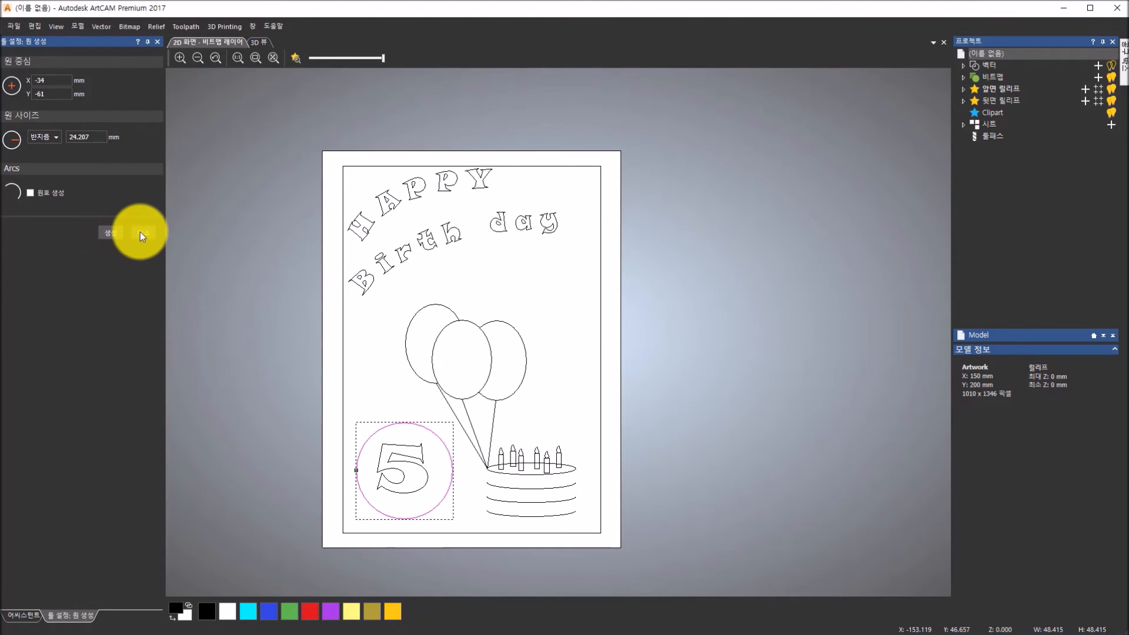
click(142, 233)
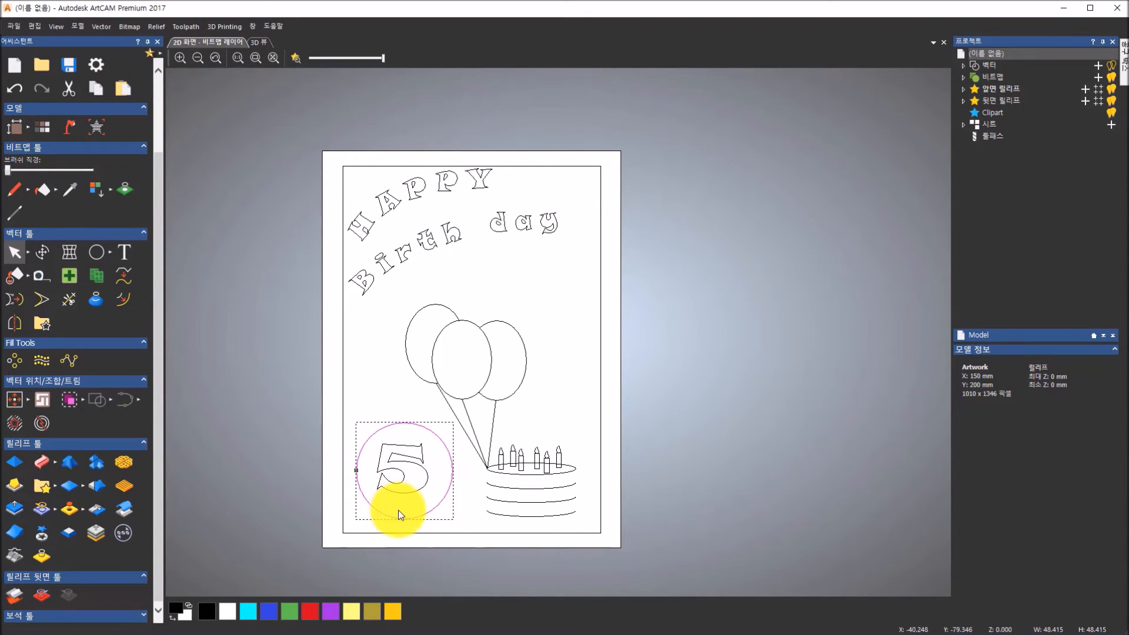
Shift the circle up and left, and nudge it right and down until it sits evenly around the 5
drag(407, 519, 401, 510)
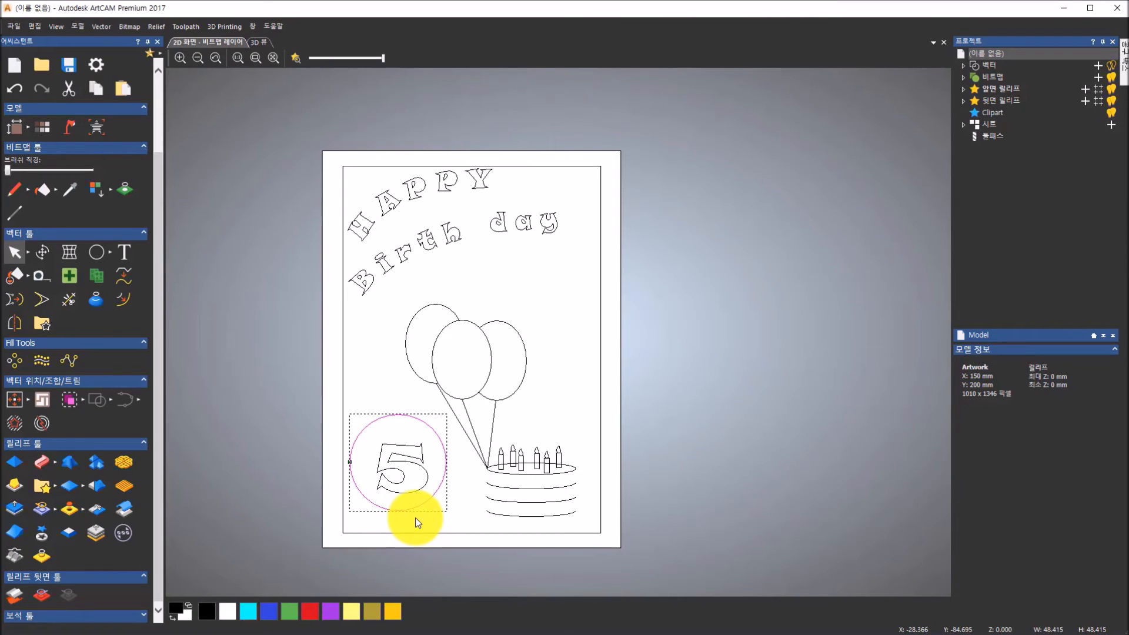
key(Right)
key(Right)
key(Right)
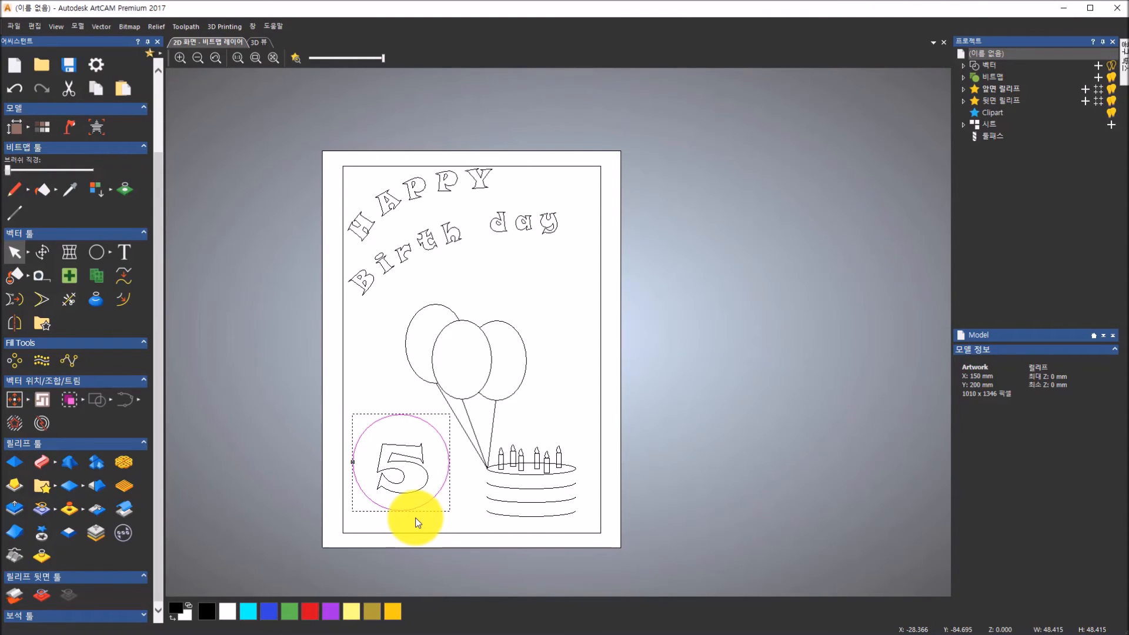
key(Down)
key(Down)
key(Down)
key(Down)
key(Down)
key(Down)
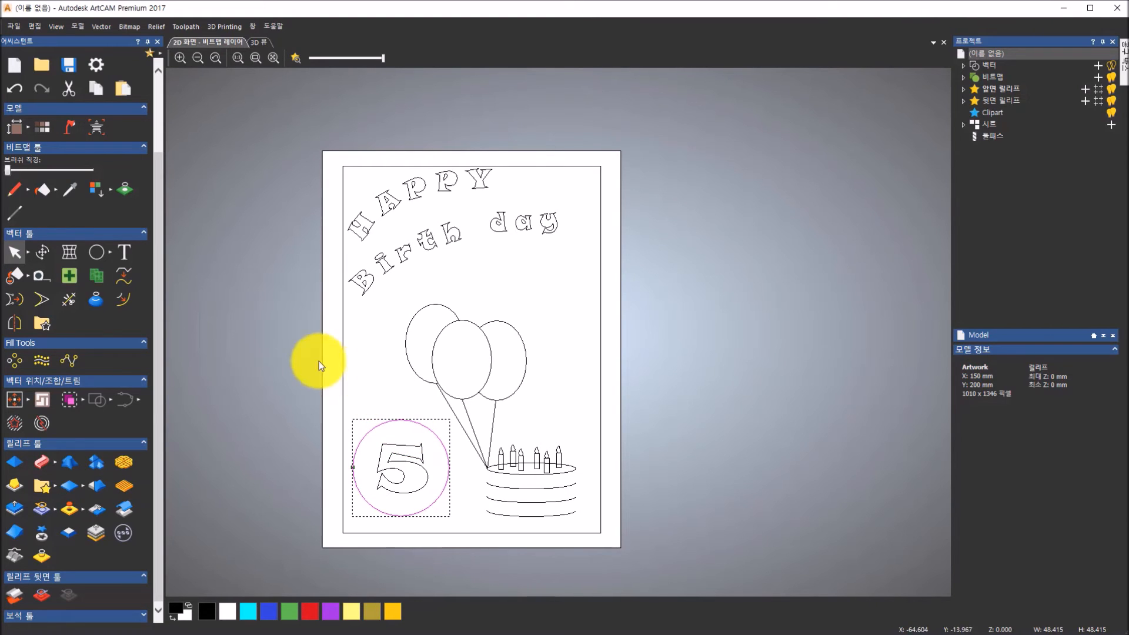
Create a five-pointed star above the circle at X -46, Y -12 with a long radius of 5 mm and a short radius of 2 mm
click(113, 252)
click(237, 254)
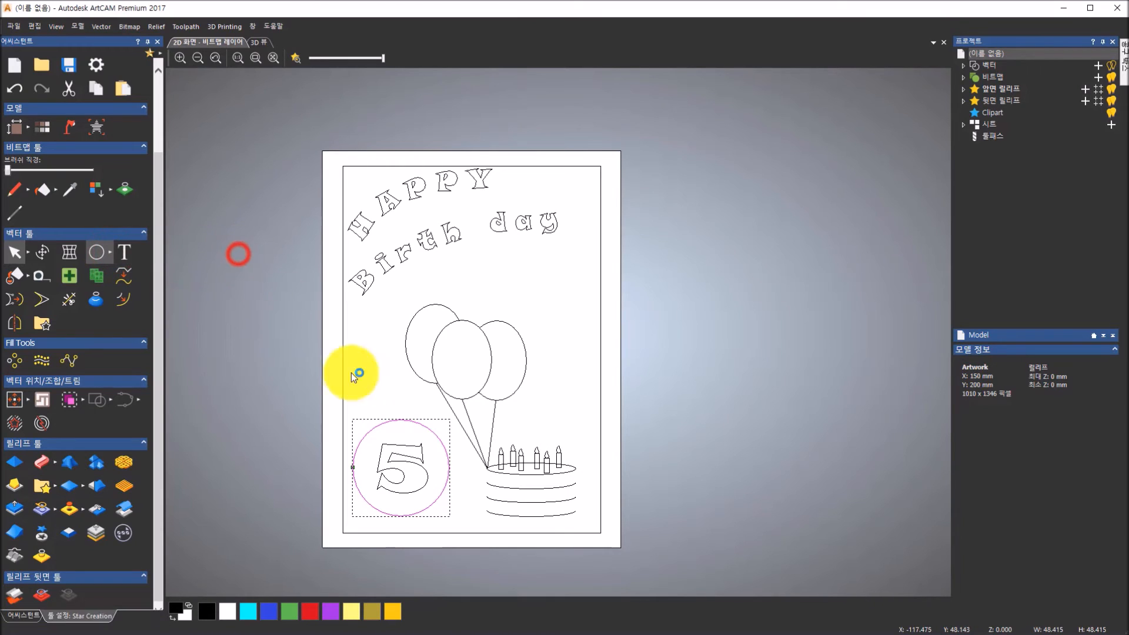
click(381, 374)
drag(391, 379, 403, 383)
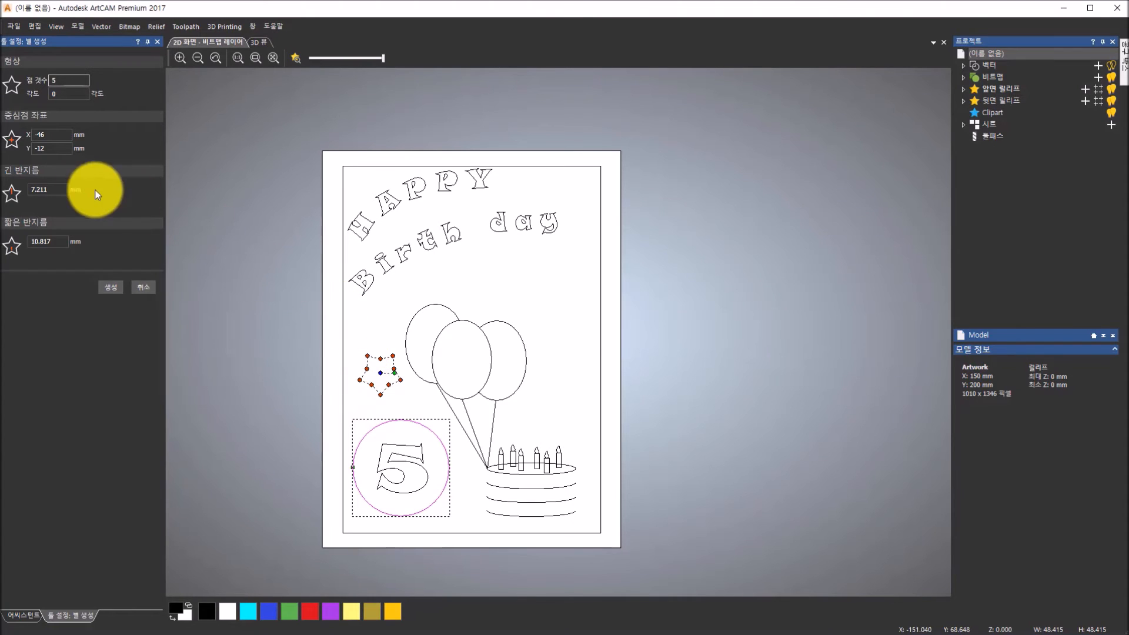
double_click(55, 187)
text(5)
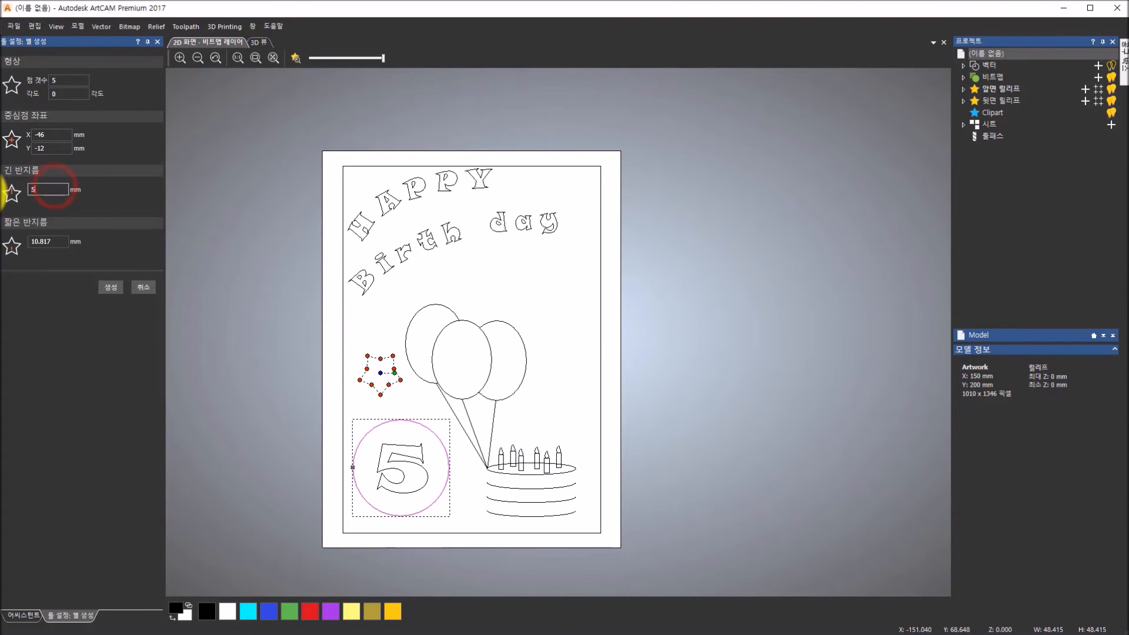
double_click(59, 241)
text(2)
click(51, 188)
scroll(408, 391, up, 2)
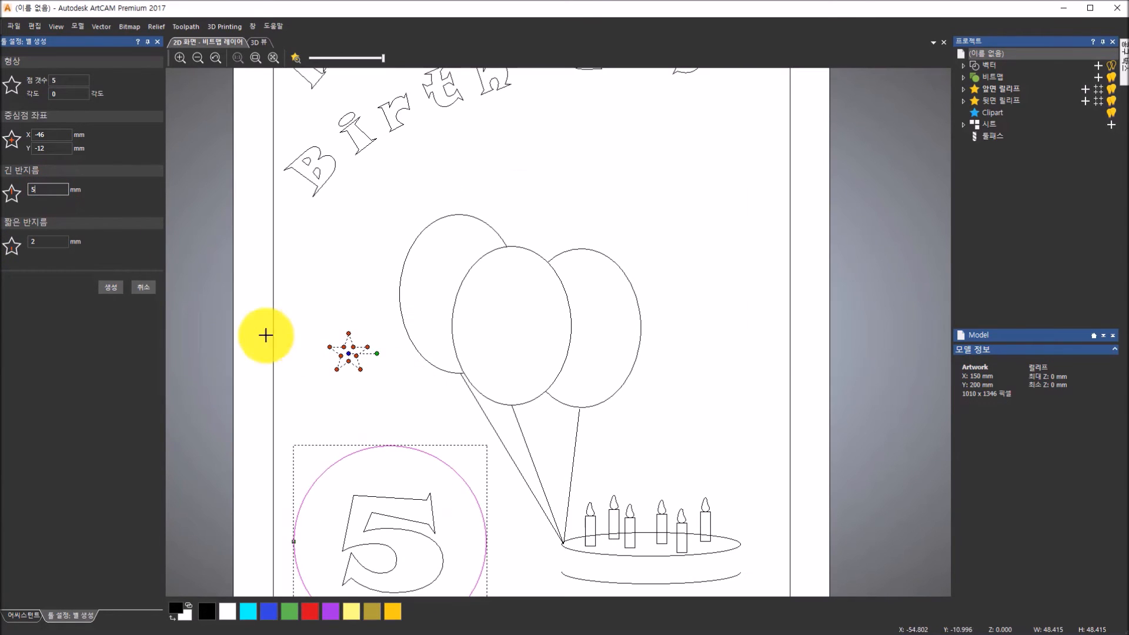
click(121, 292)
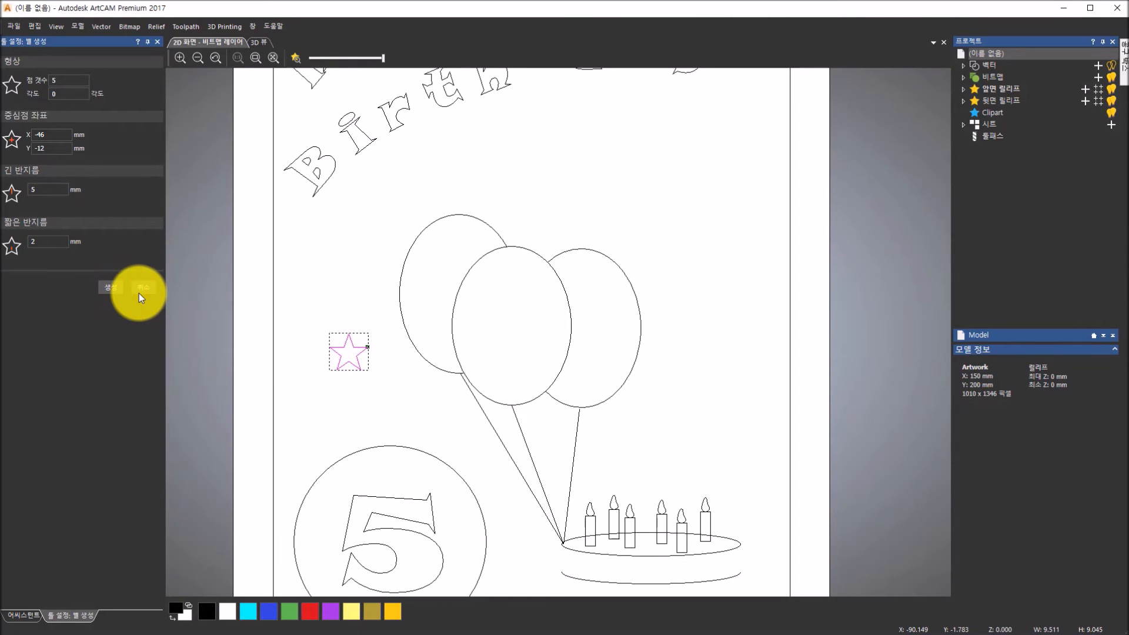
click(139, 293)
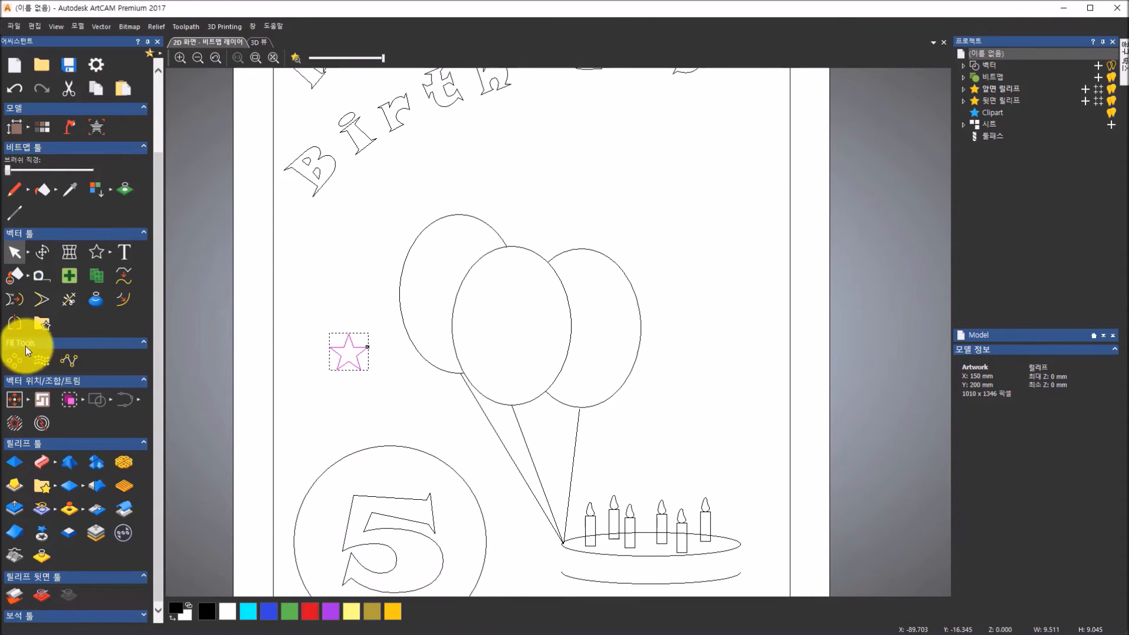
Paste 5 copies of the star along the circle around the 5 using Paste Along a Curve
click(80, 366)
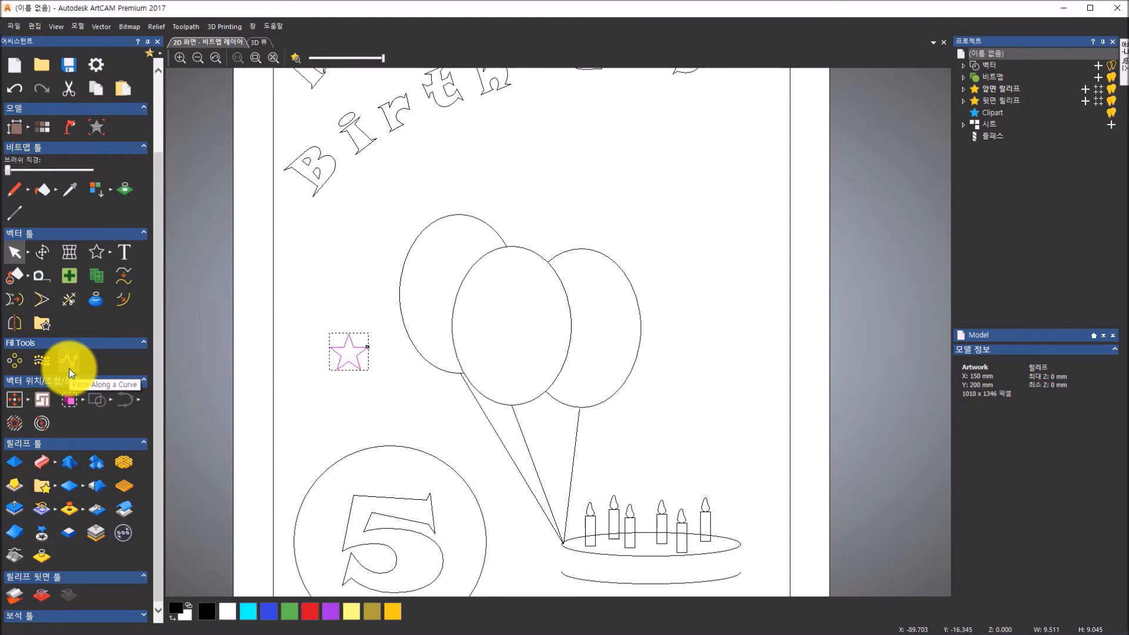
click(69, 368)
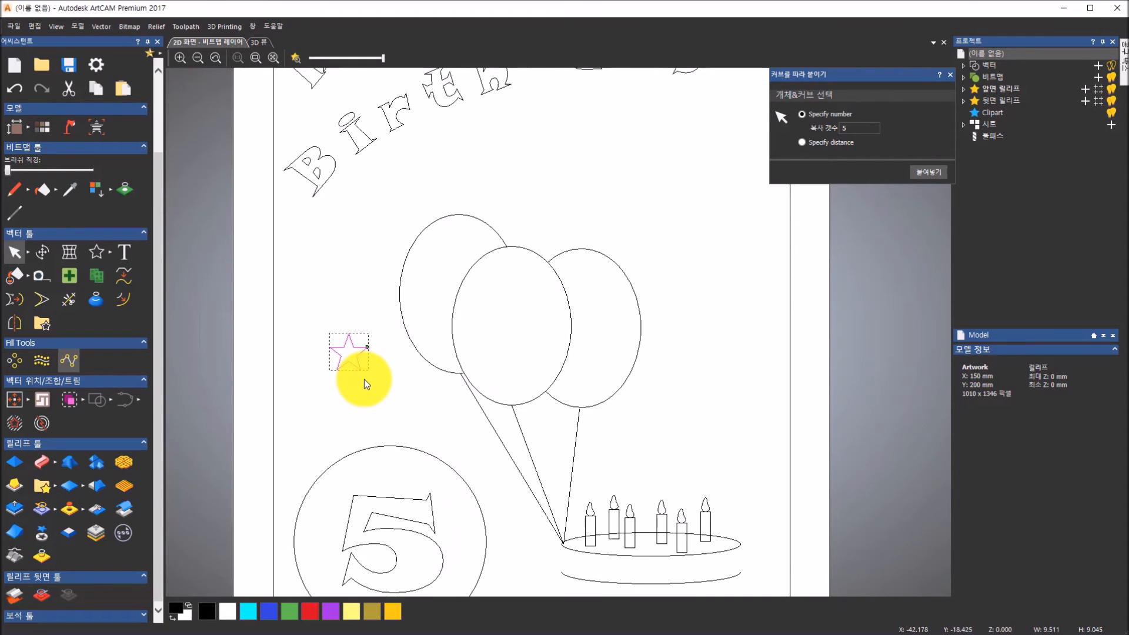
shift+click(380, 445)
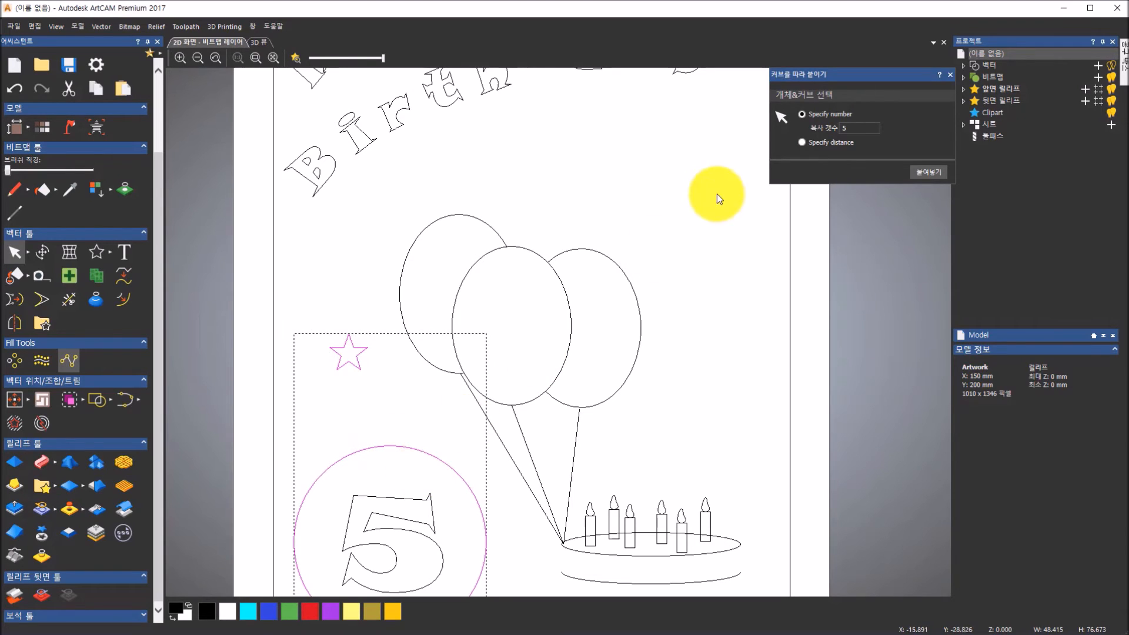
click(853, 128)
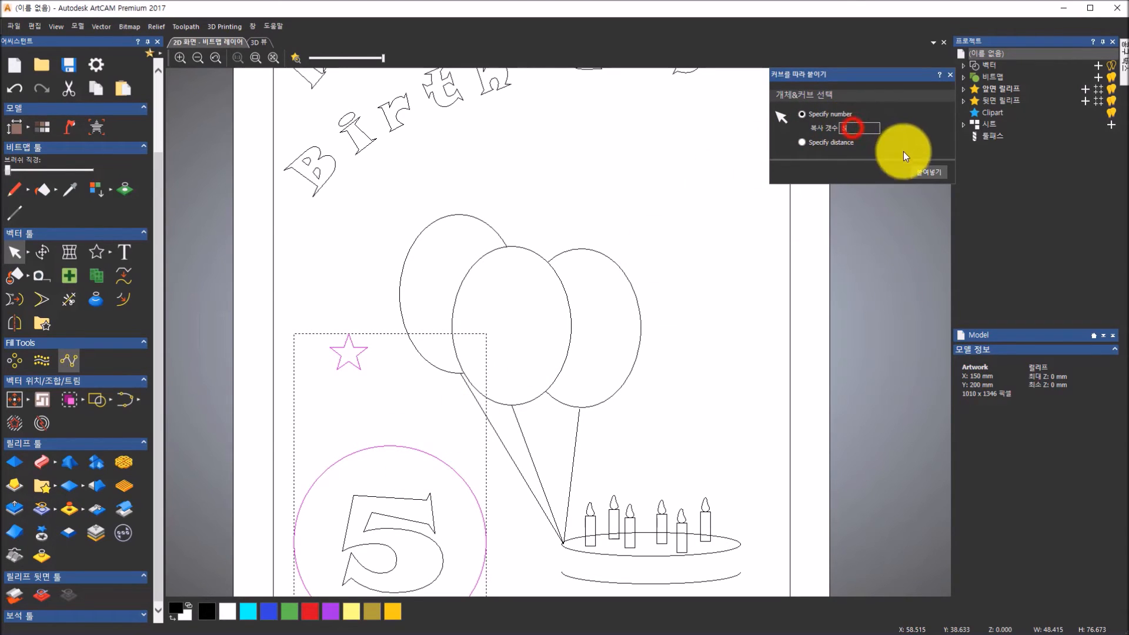
text(5)
click(922, 174)
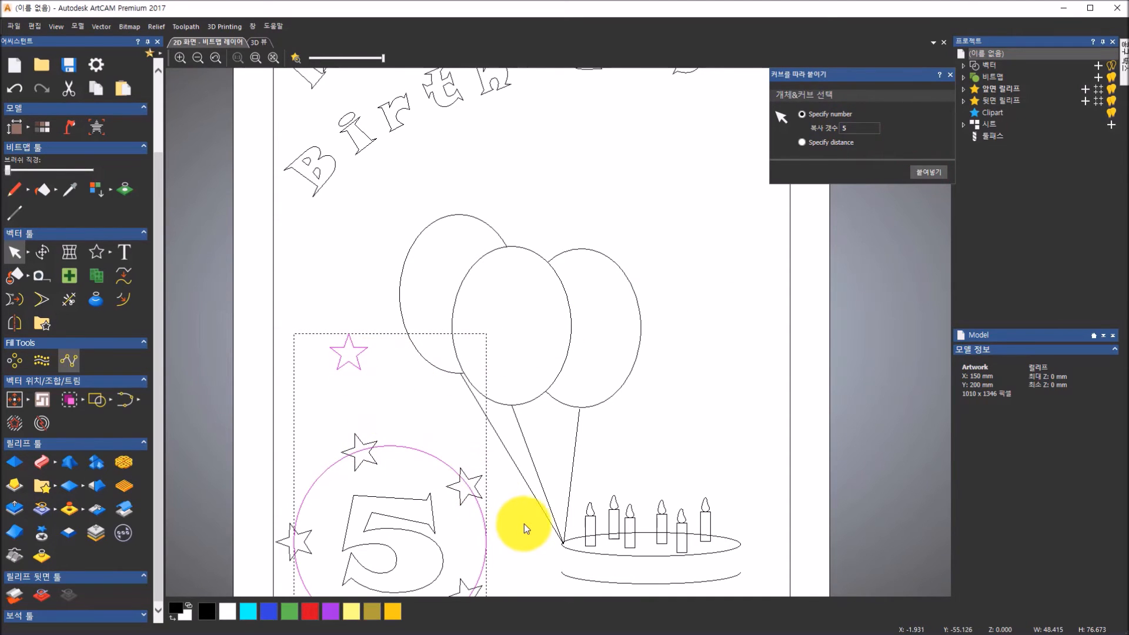
scroll(521, 523, up, 2)
scroll(521, 524, down, 2)
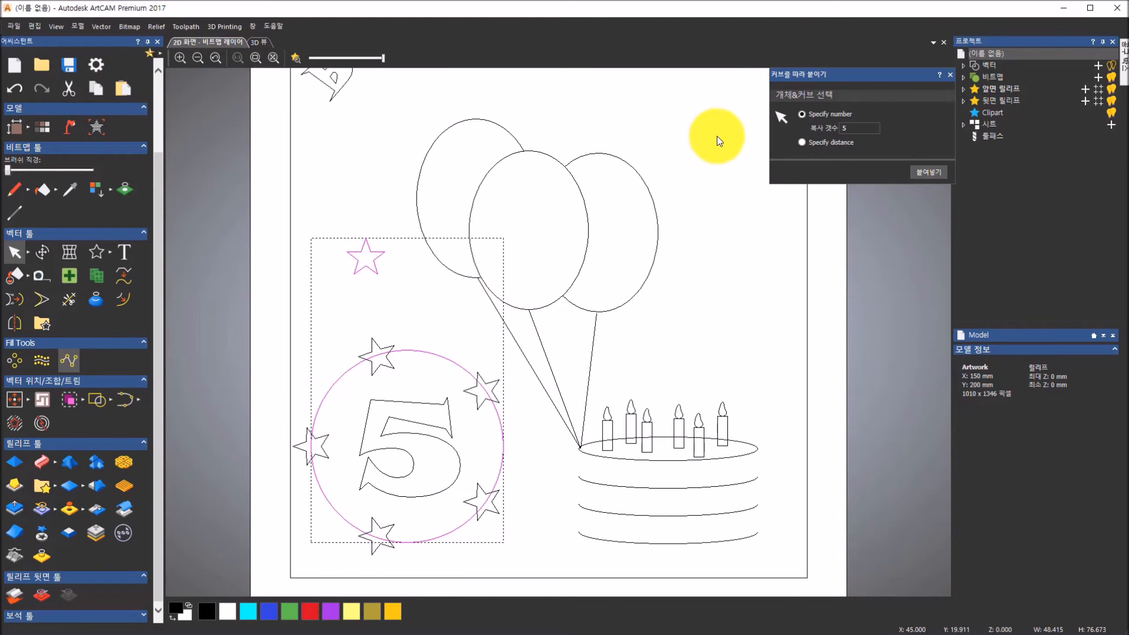
click(949, 78)
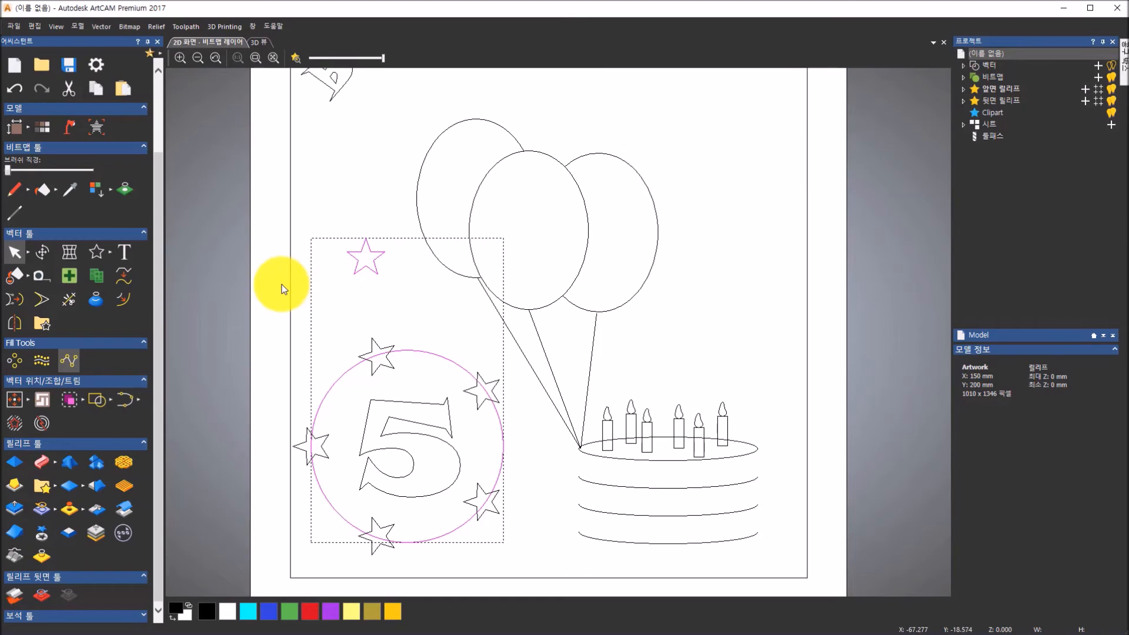
Delete the original star above the 5 and the guide circle, keeping the pasted stars
click(322, 300)
click(366, 263)
key(Delete)
click(414, 350)
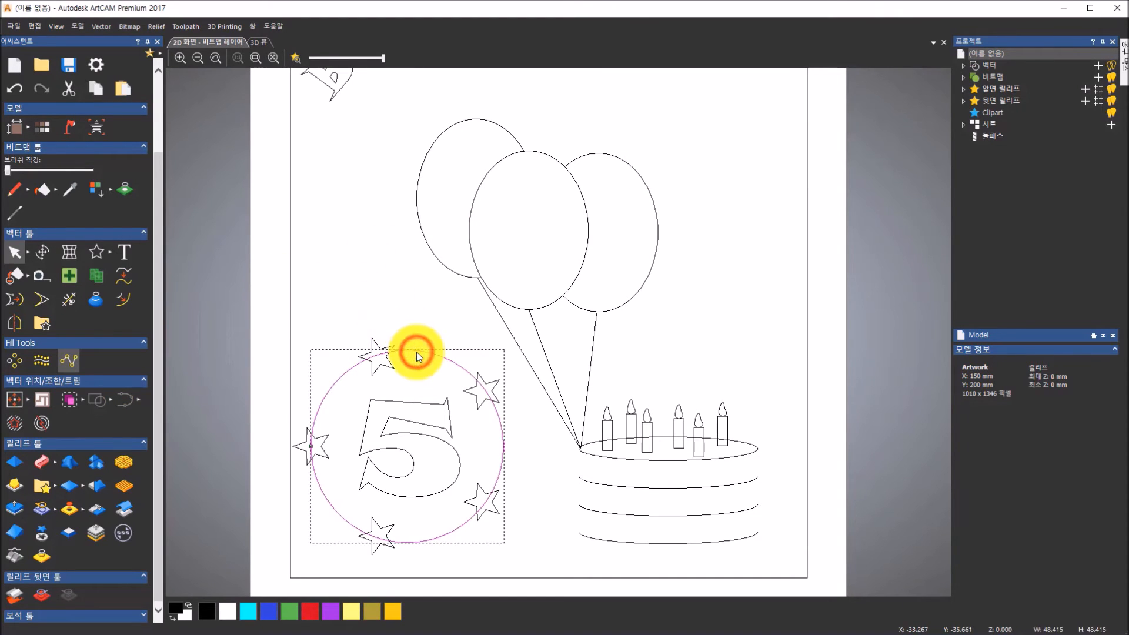
key(Delete)
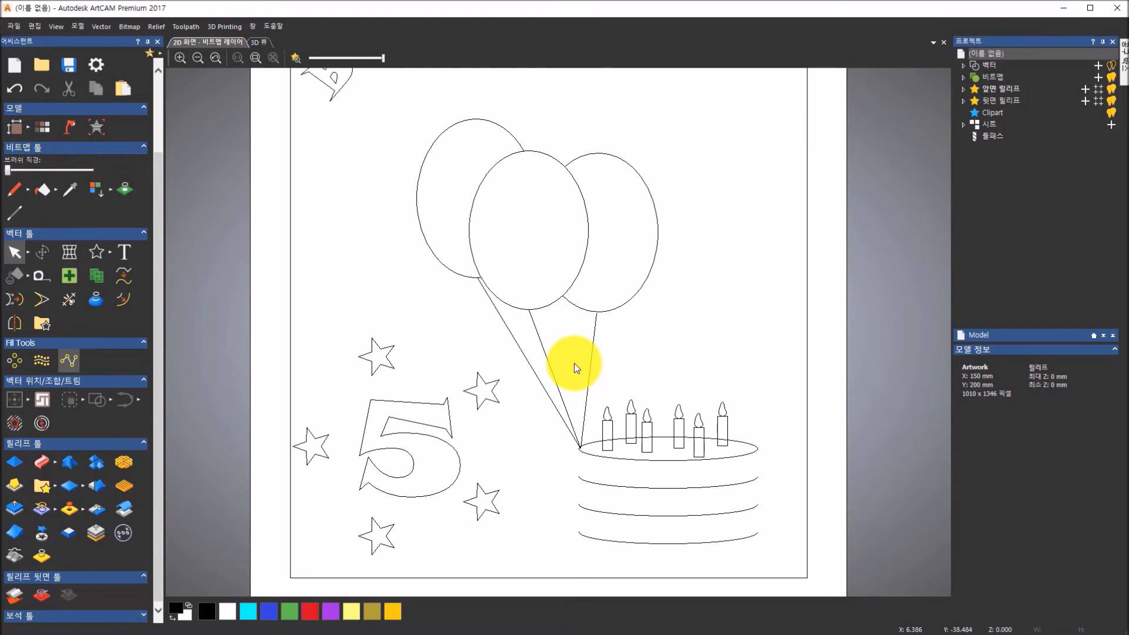
Fit the whole birthday card in the view to check the finished drawing
click(255, 55)
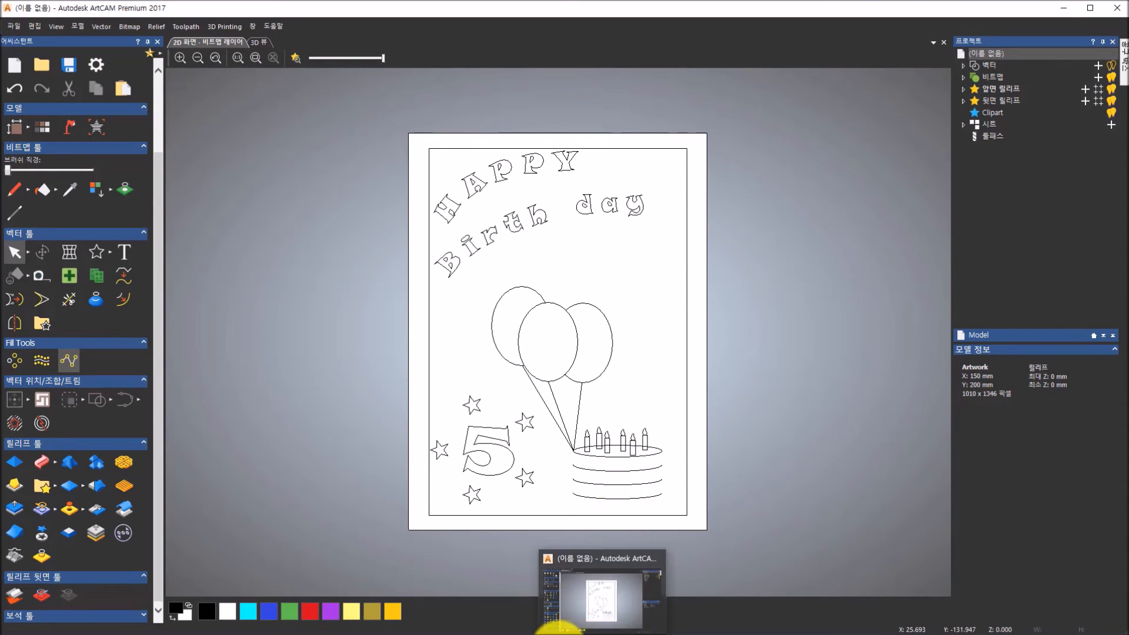
click(553, 623)
click(636, 617)
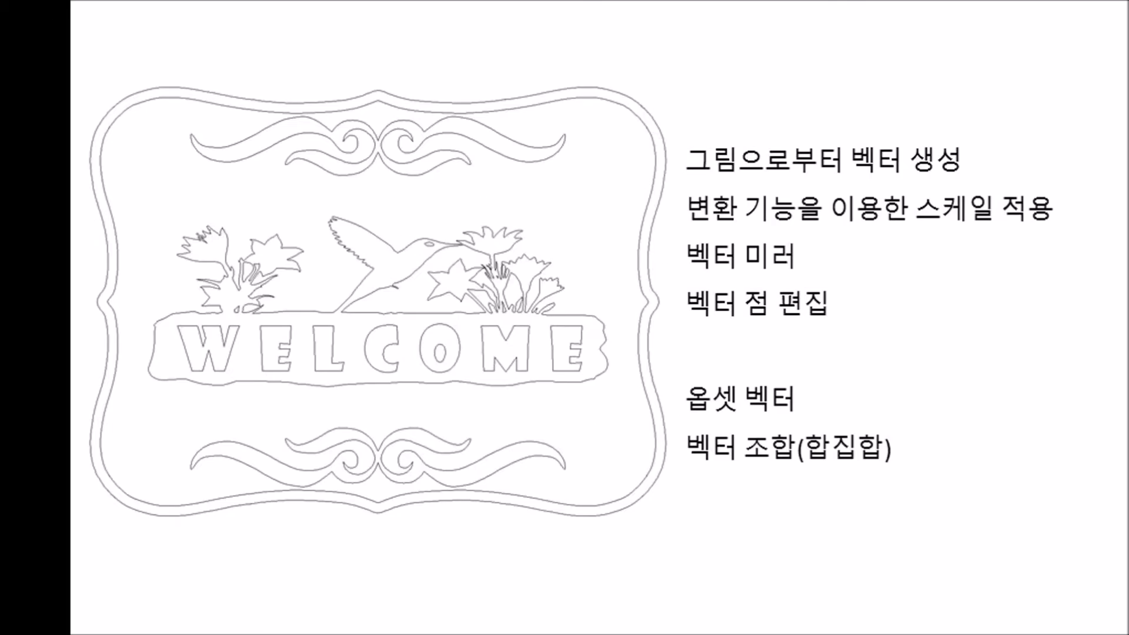
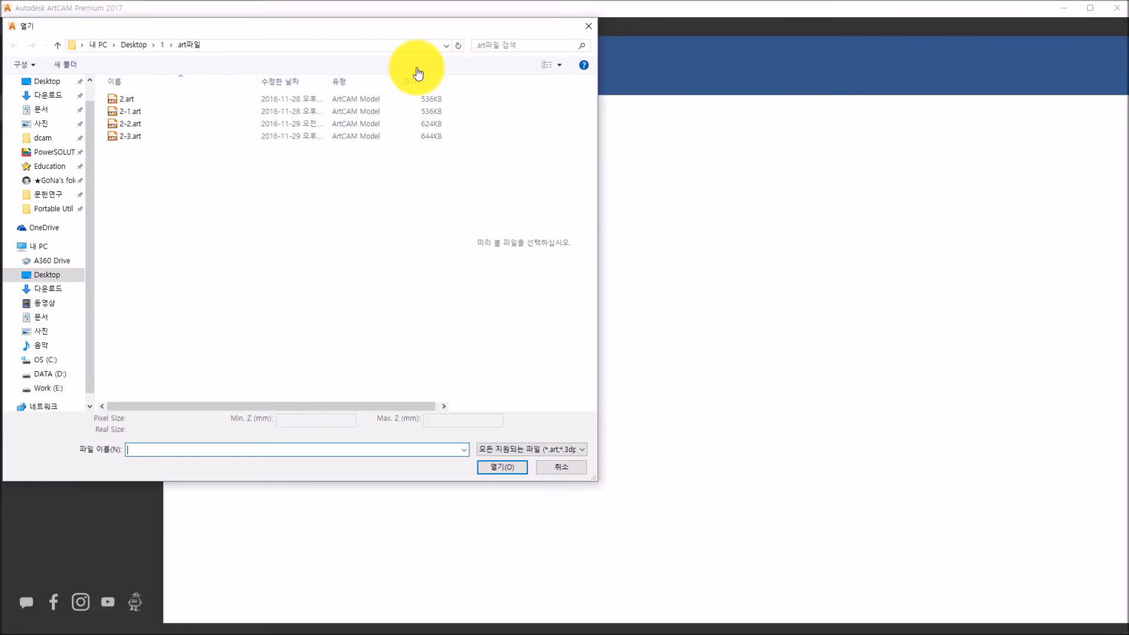
Open the image plaque base.jpg from the 2강 folder inside 예제 as a new model
drag(419, 28, 480, 83)
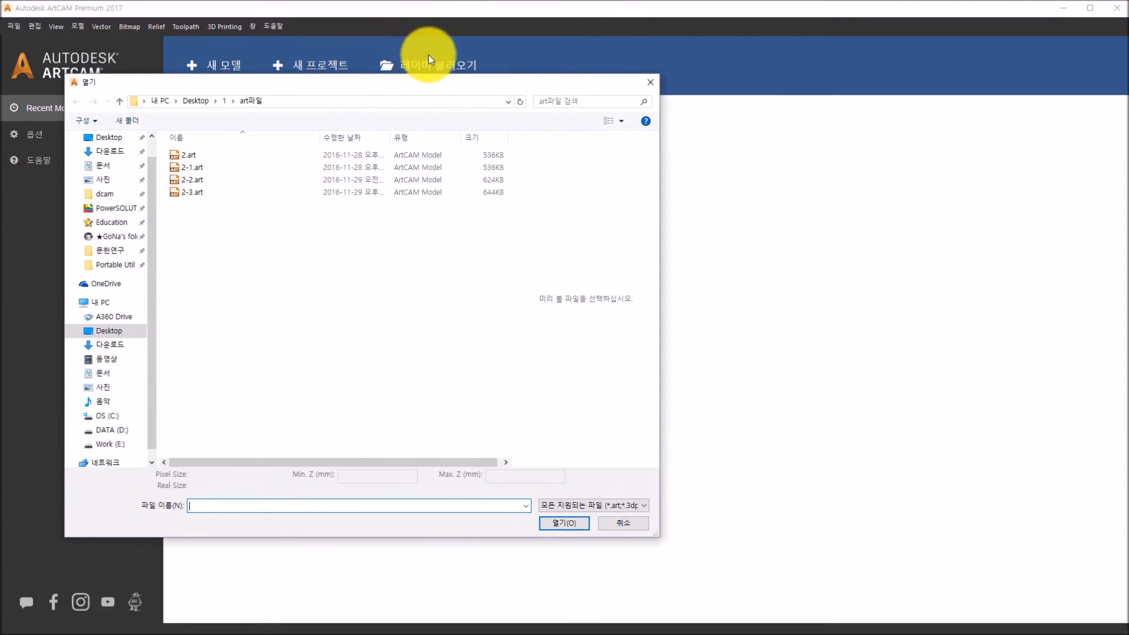
click(227, 104)
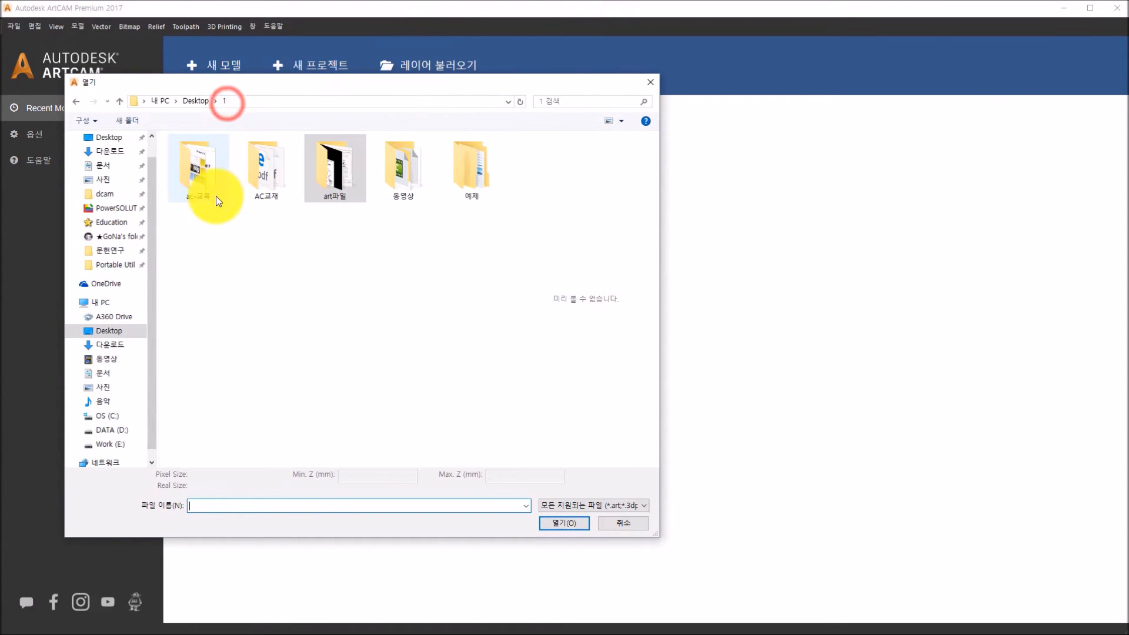
double_click(464, 190)
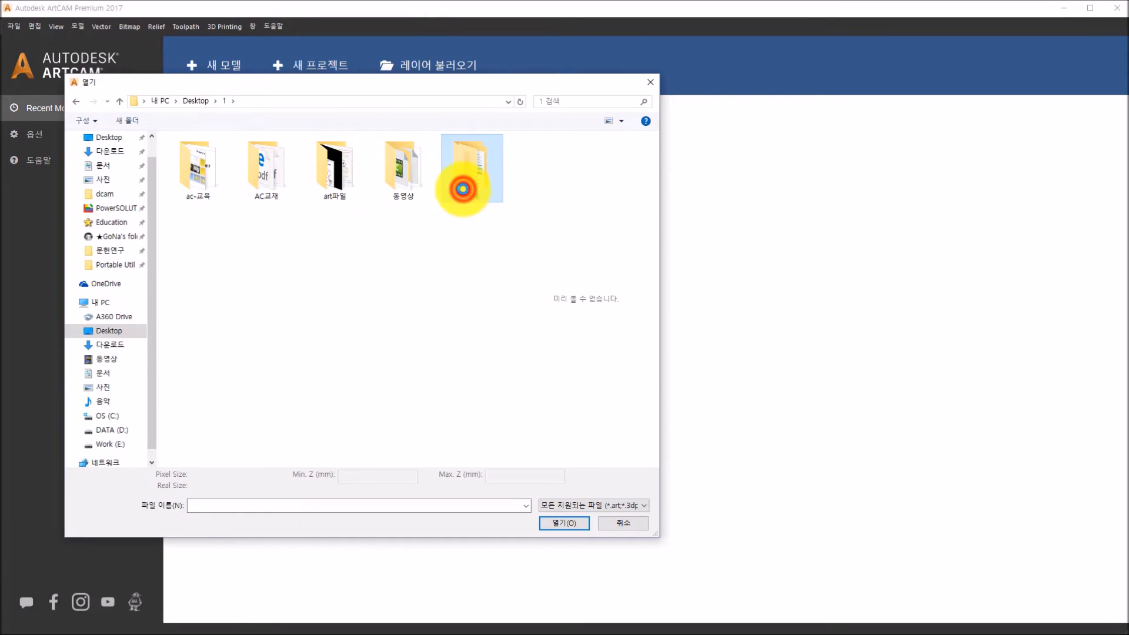
double_click(212, 156)
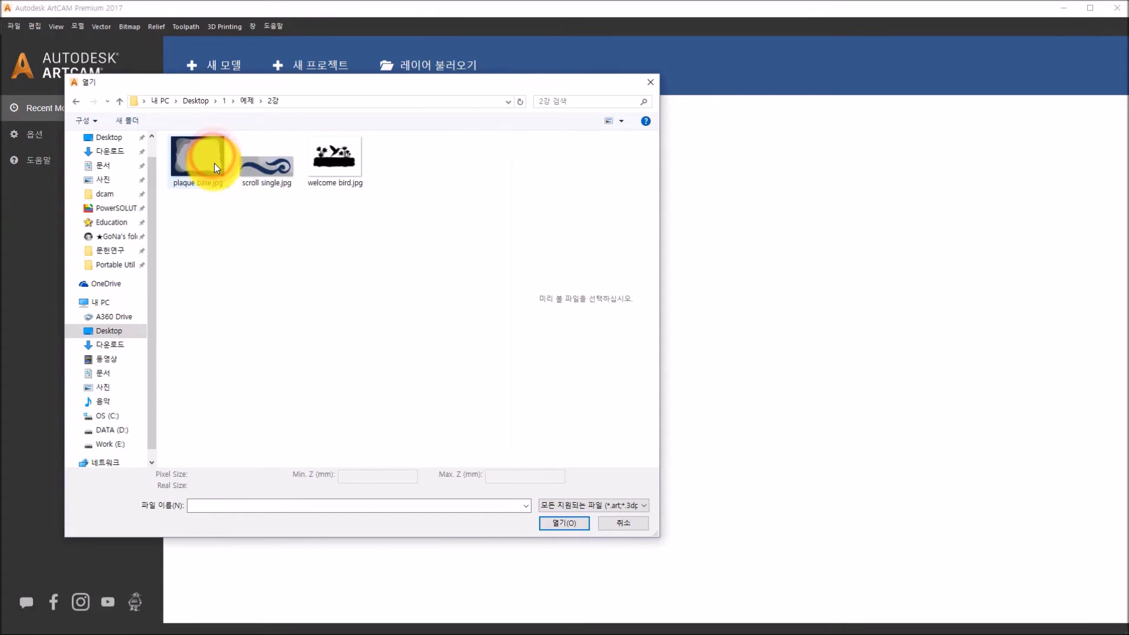
click(214, 164)
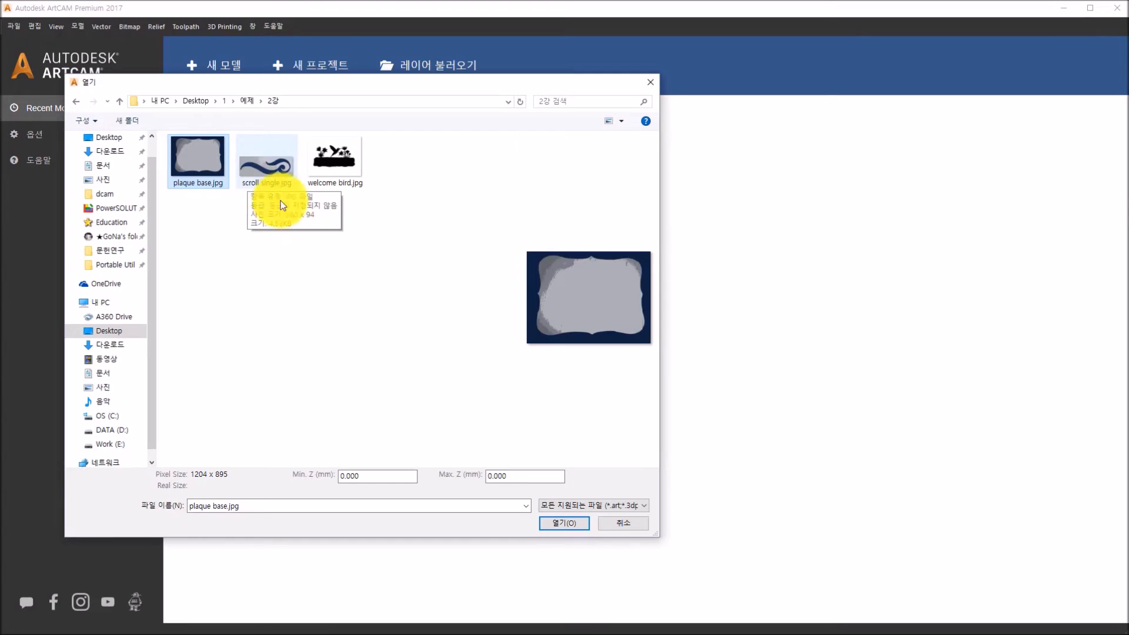
click(555, 526)
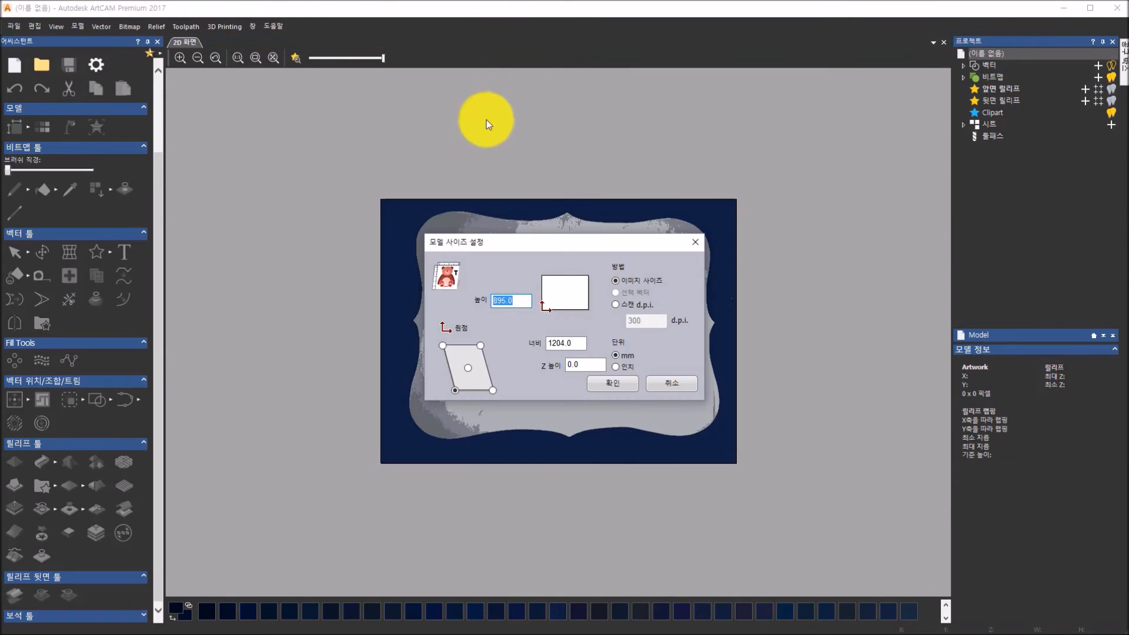
Create the model at a width of 1220 mm with its origin at the lower-left corner
click(577, 343)
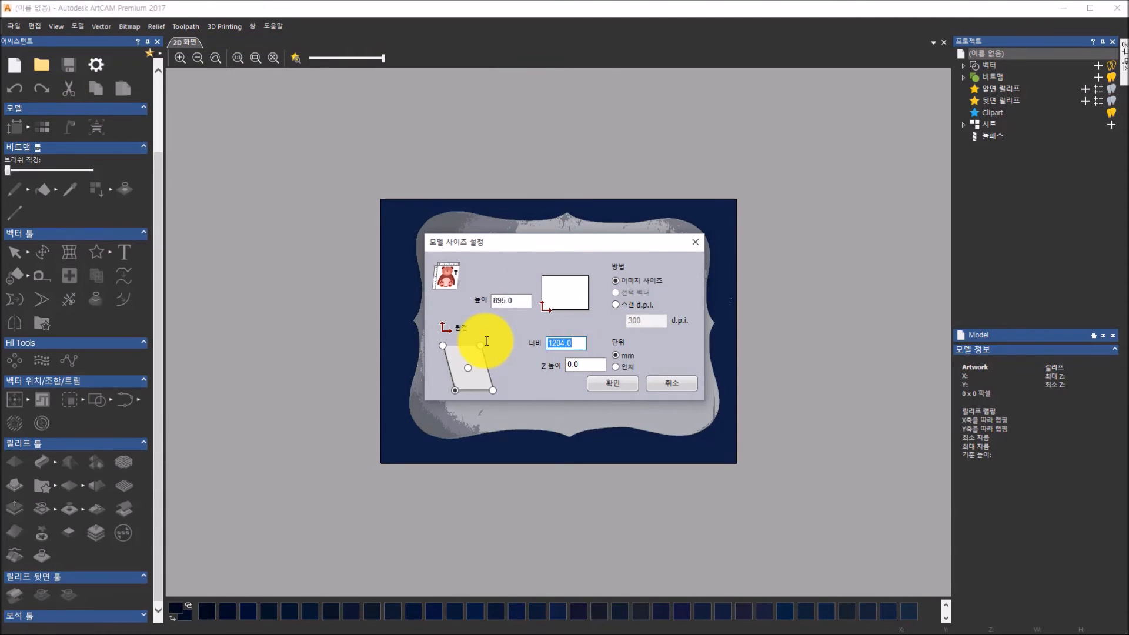
text(1220)
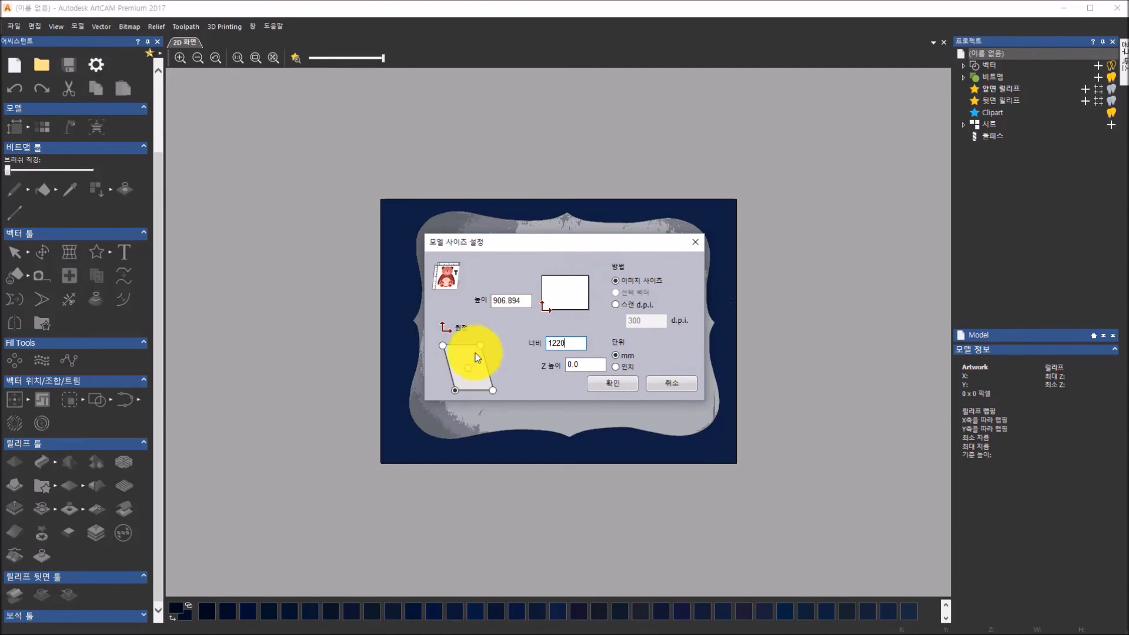
click(468, 367)
click(493, 390)
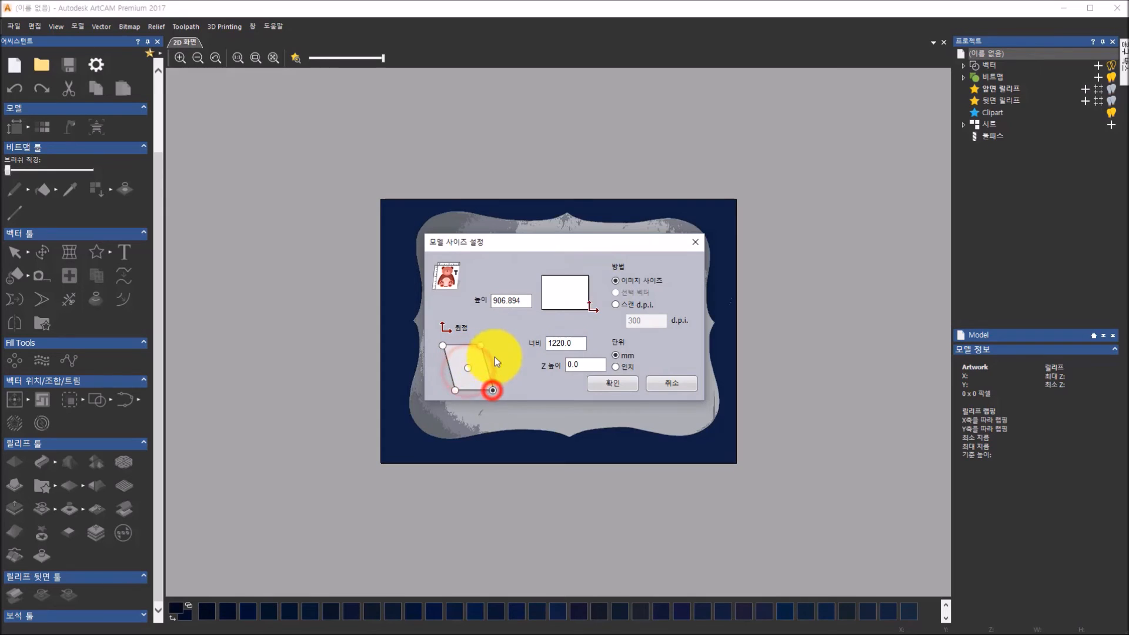
click(480, 345)
click(442, 346)
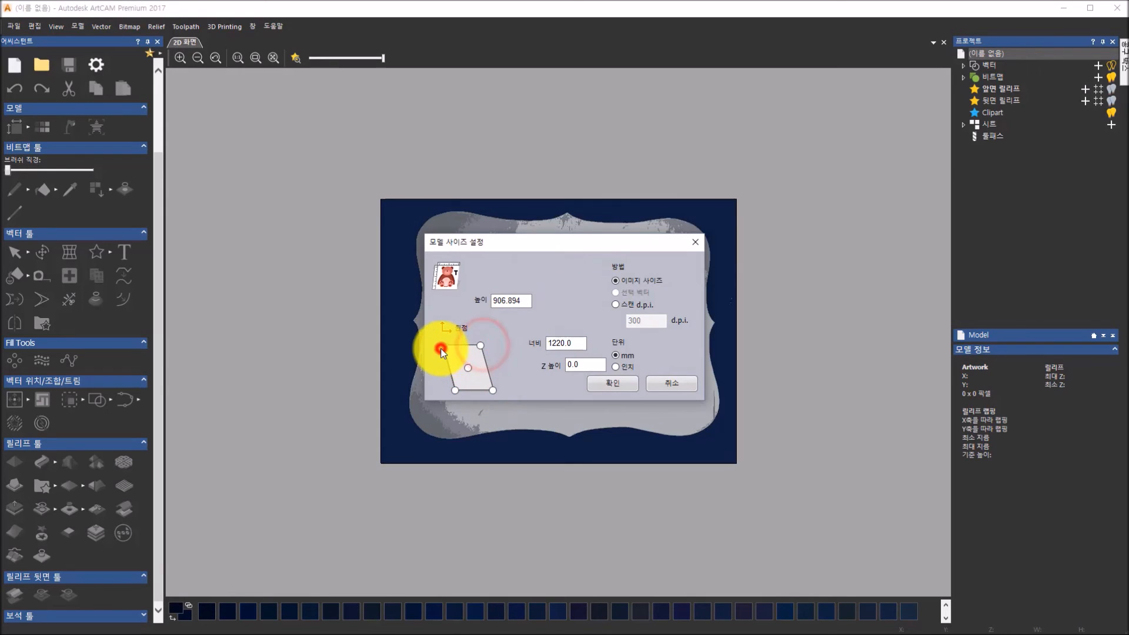
click(455, 390)
click(467, 368)
click(457, 388)
click(456, 392)
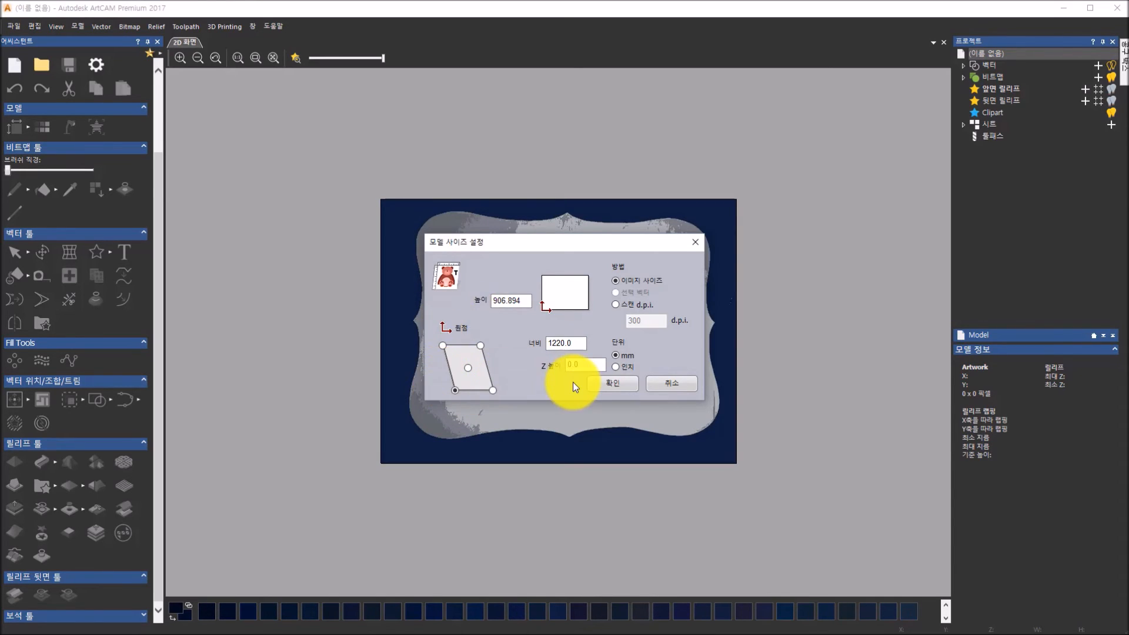
drag(527, 244, 477, 168)
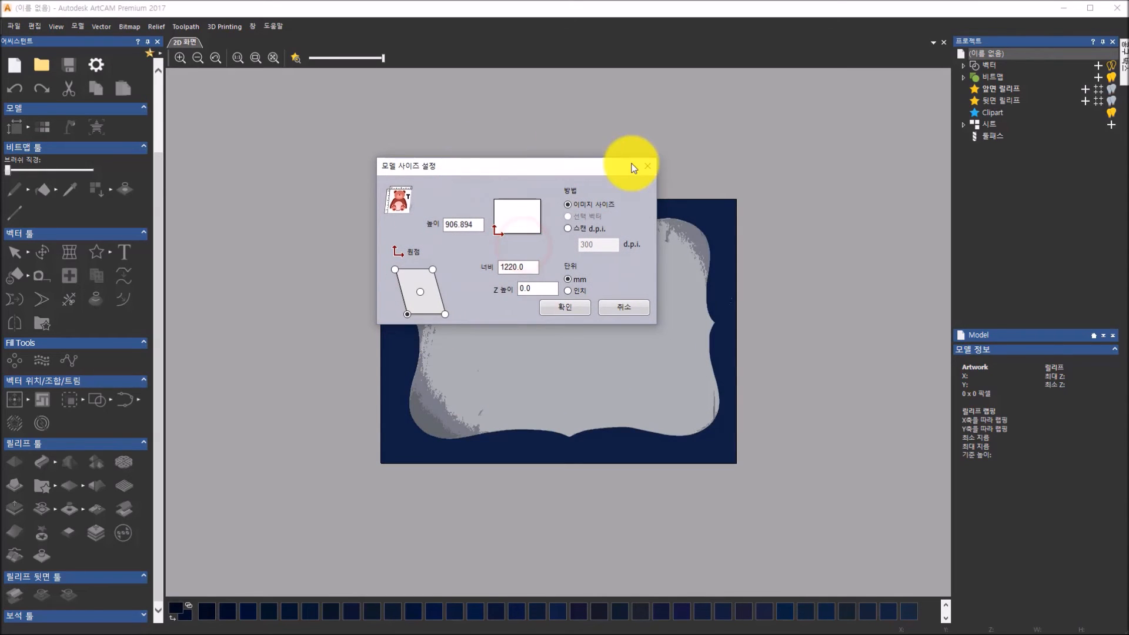
click(575, 310)
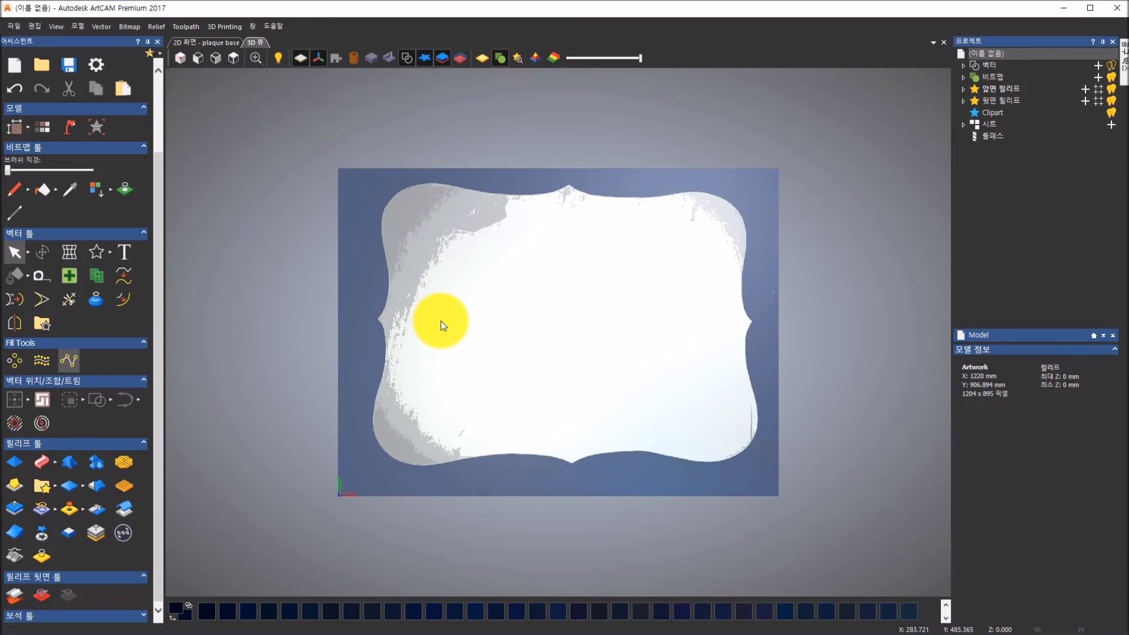
Look through the full colour palette of the plaque image to its end
click(945, 618)
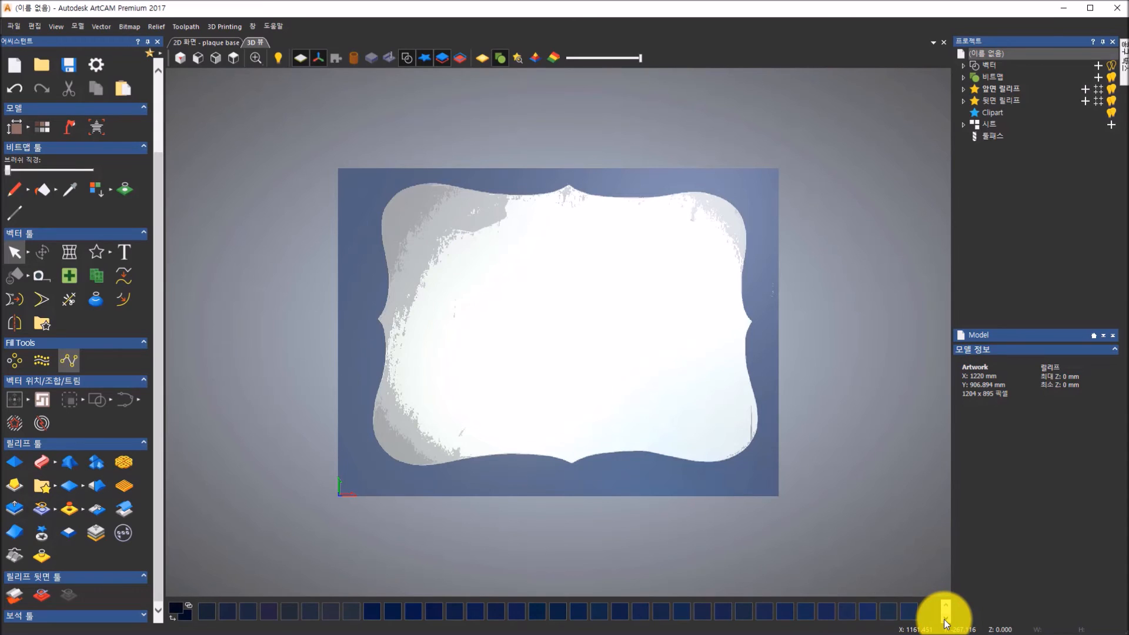
click(945, 619)
click(945, 618)
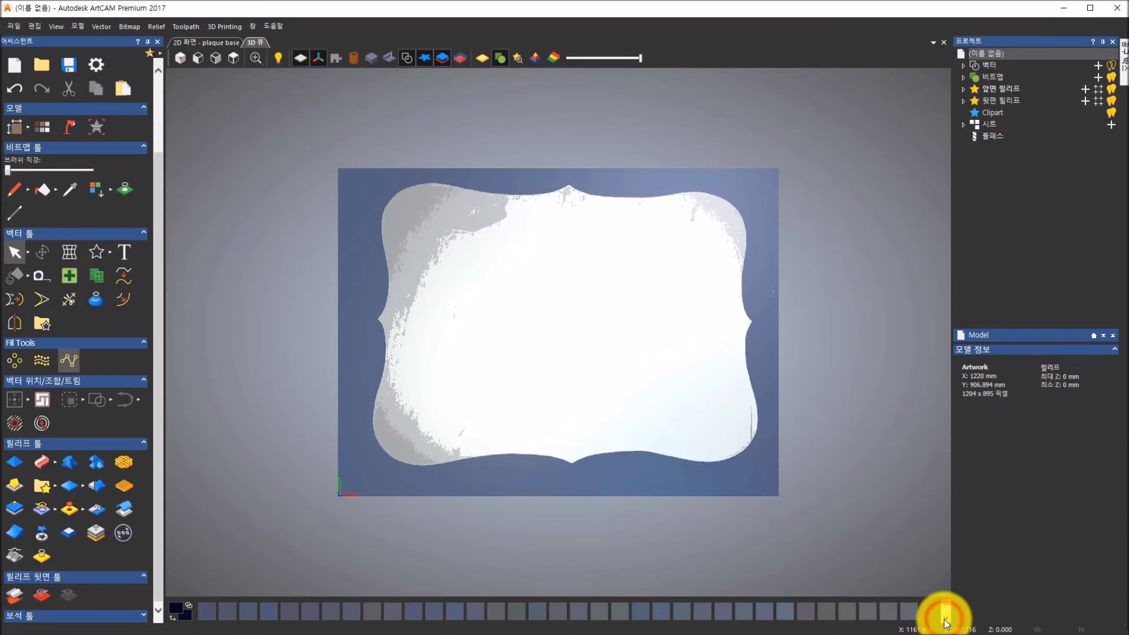
click(944, 619)
click(944, 618)
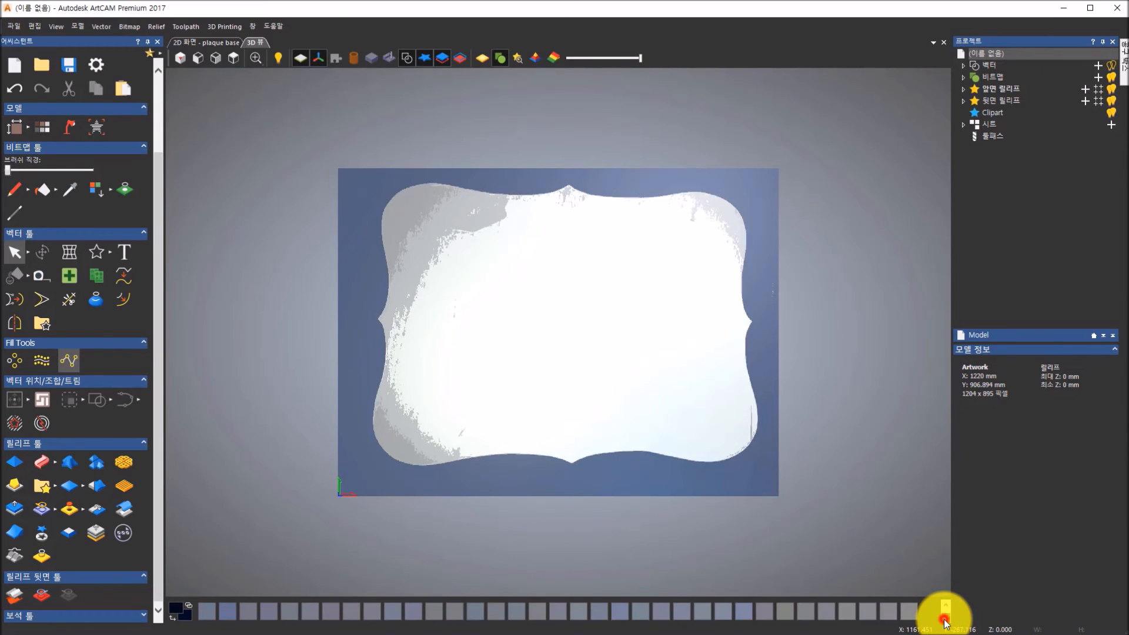
click(944, 619)
click(945, 619)
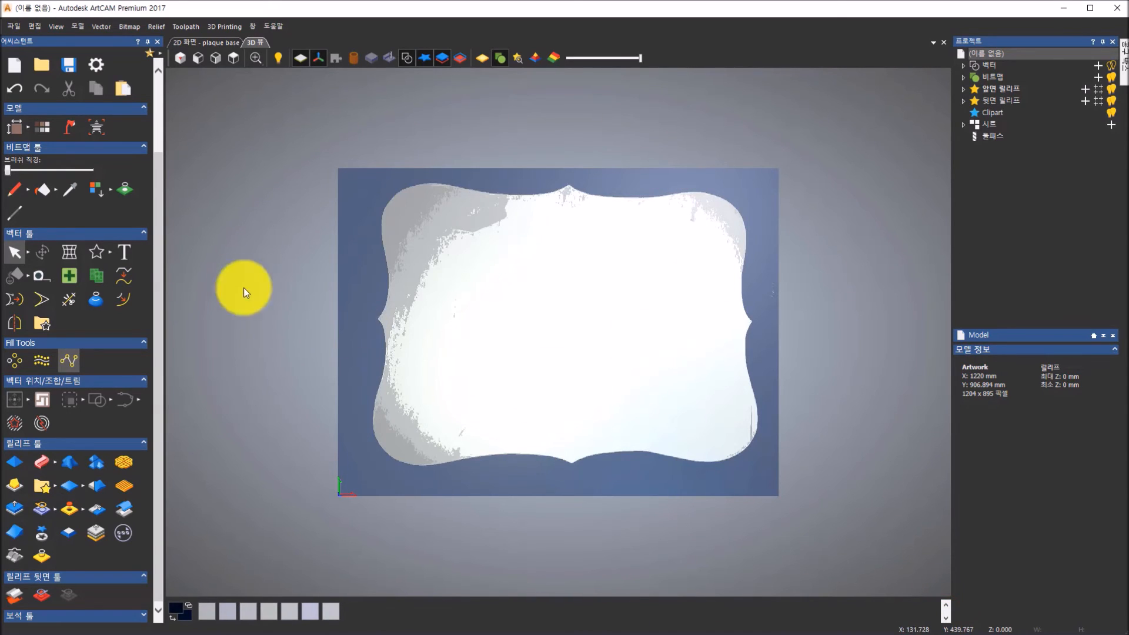
Reduce the plaque image to a maximum of 3 colours
click(112, 192)
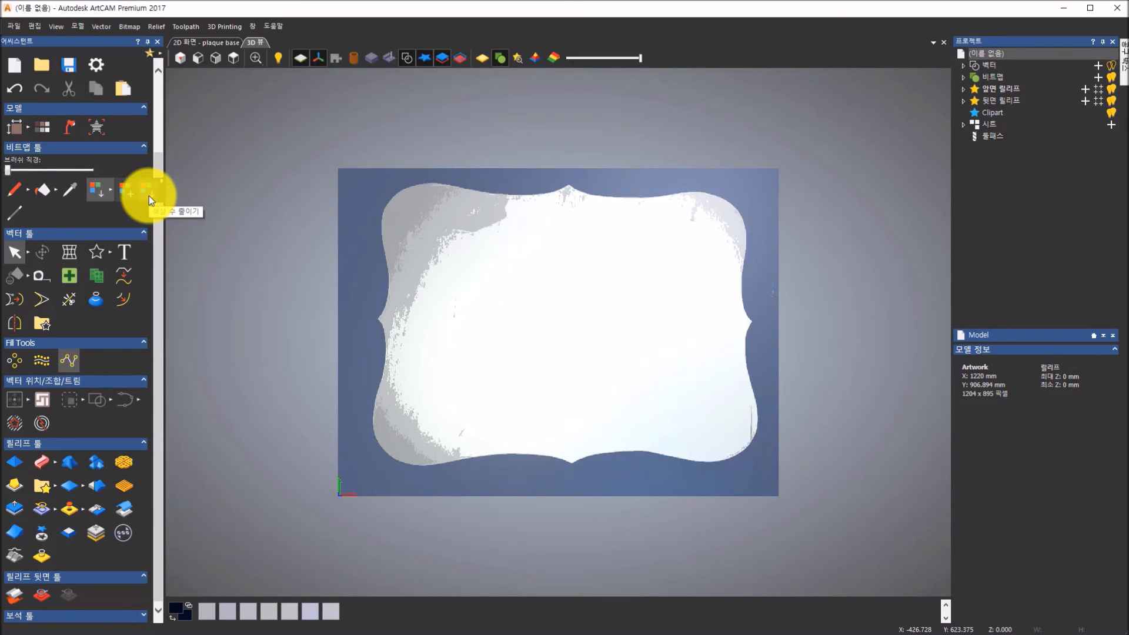
click(150, 196)
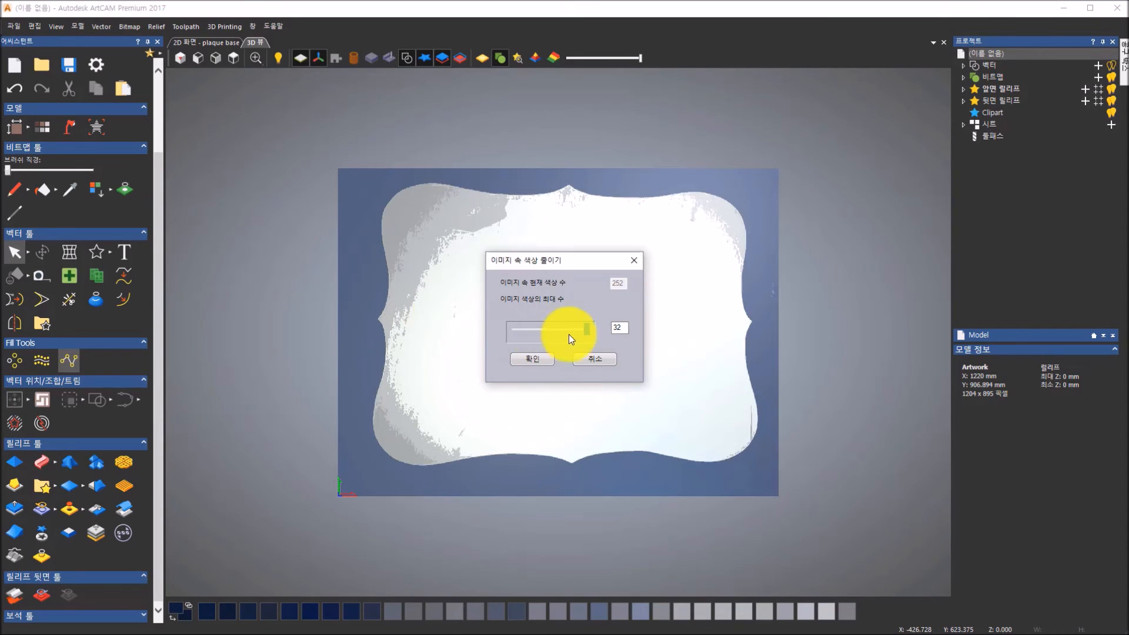
double_click(619, 328)
text(3)
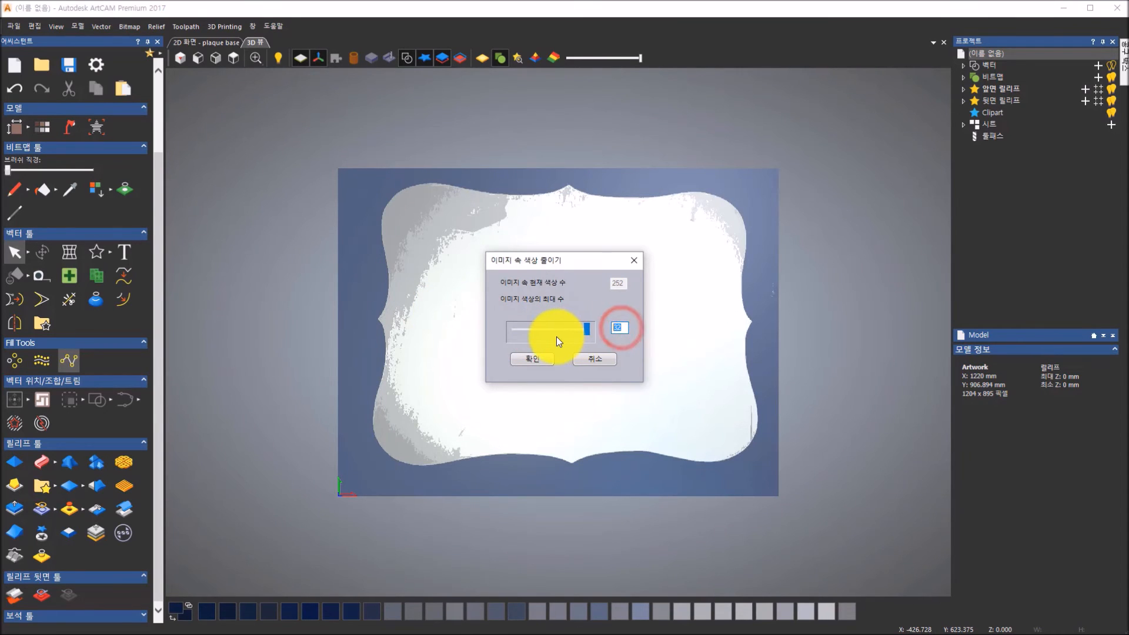
click(532, 359)
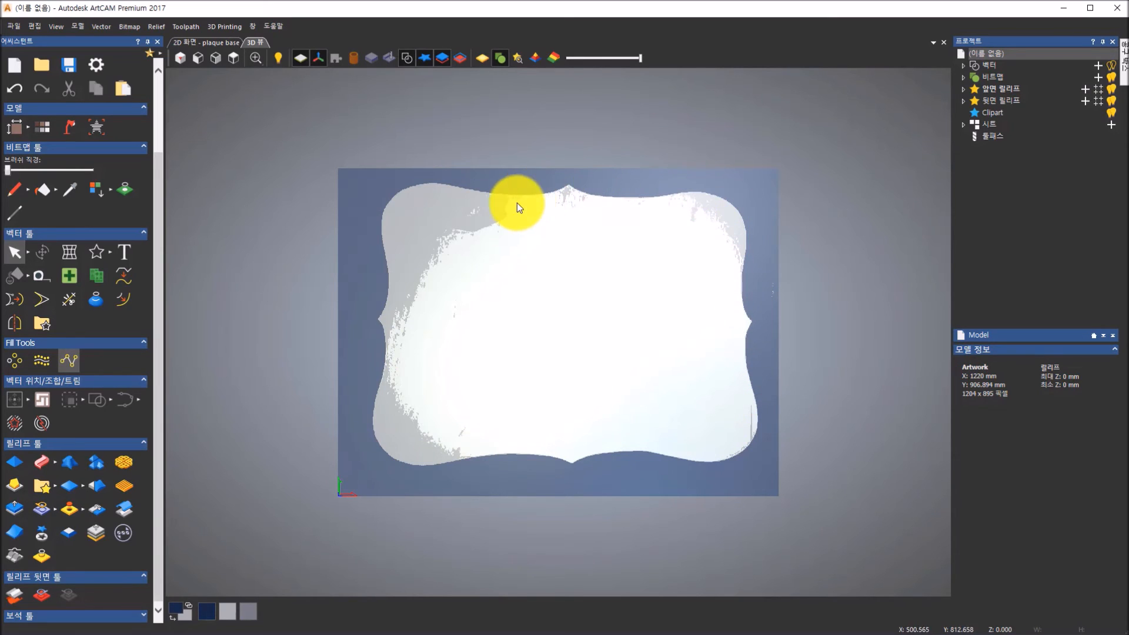
Make dark blue the primary colour and create boundary vectors from it with Bitmap to Vector, using speckle size 2 and 75% smoothness
click(209, 612)
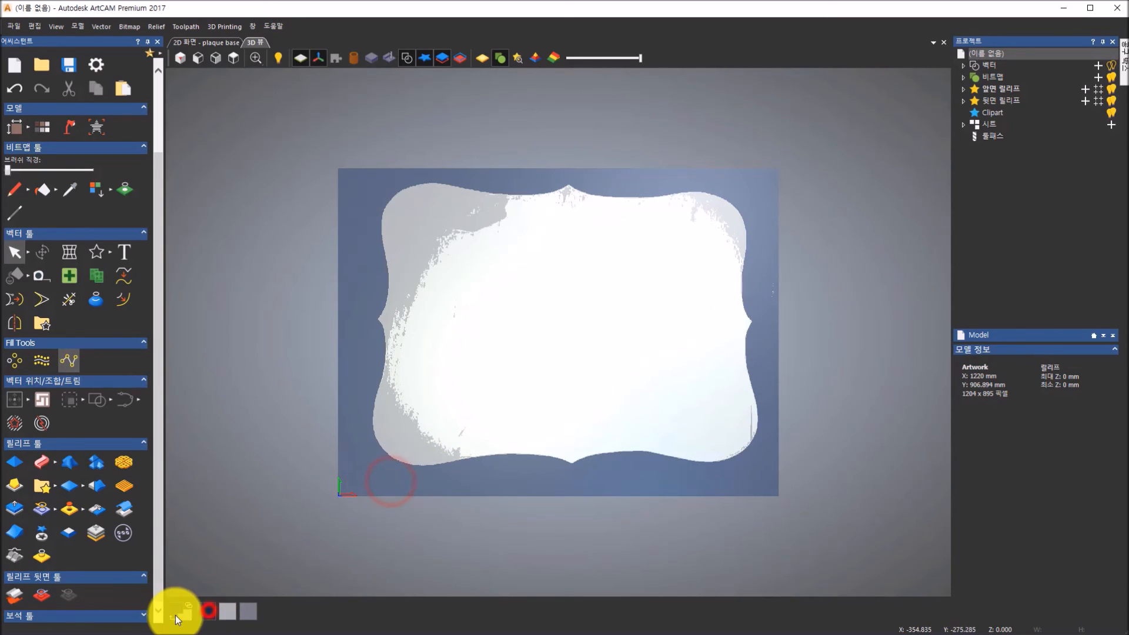
click(223, 612)
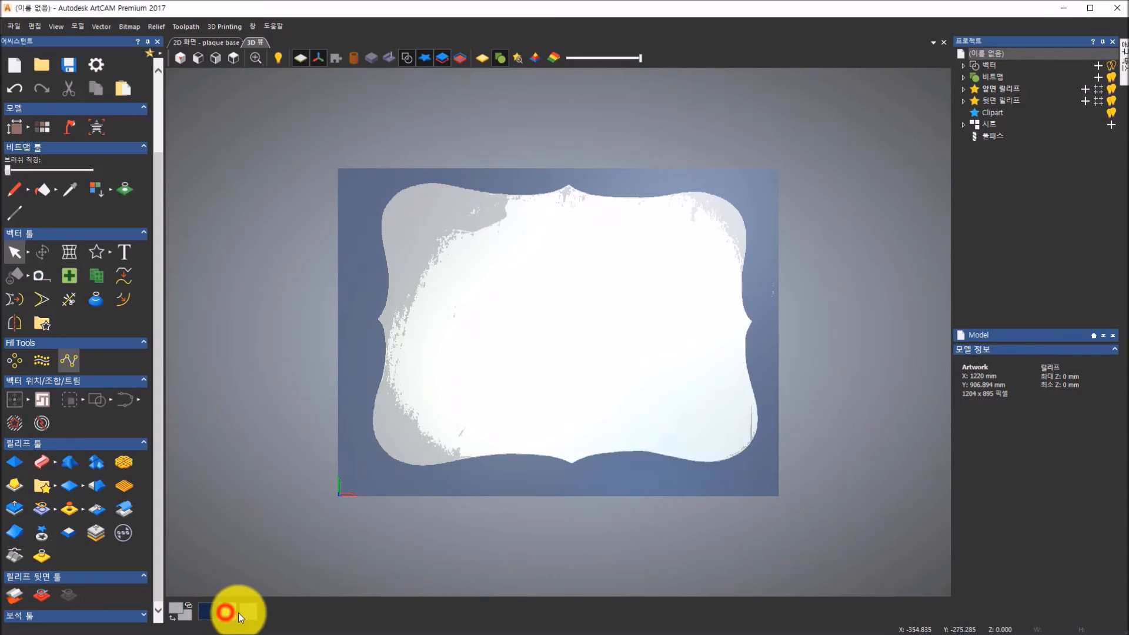
click(242, 612)
click(209, 612)
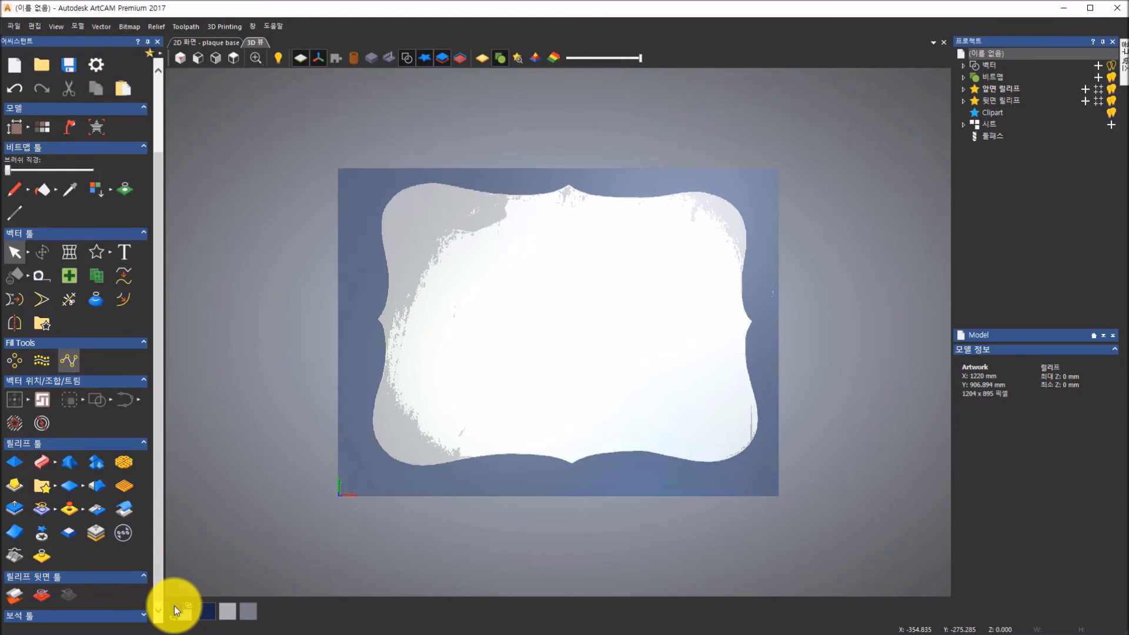
click(207, 613)
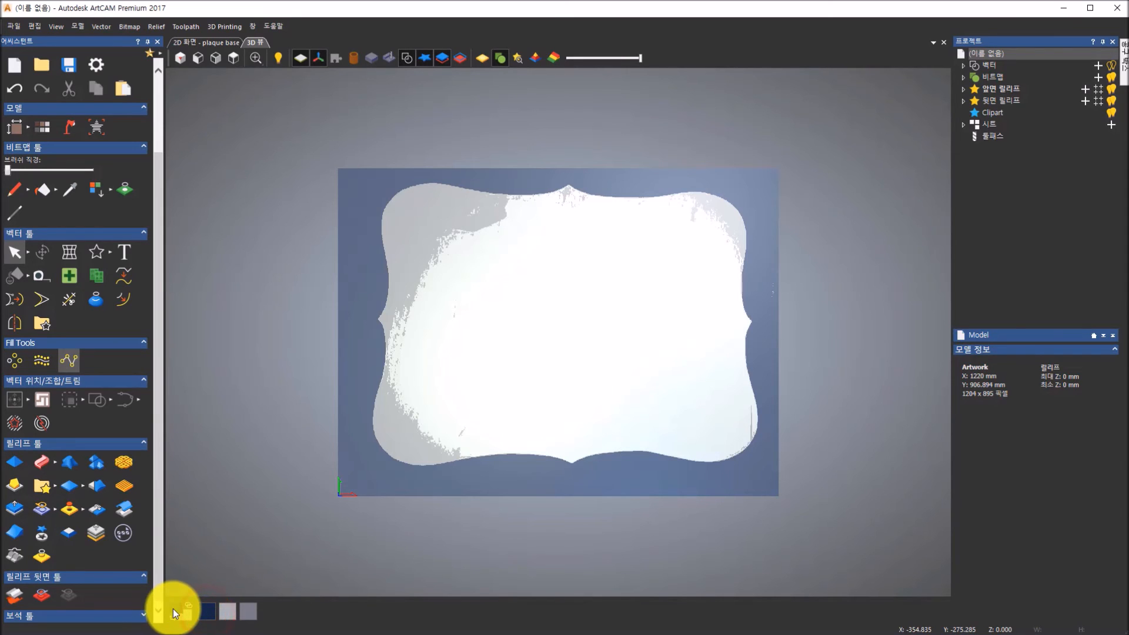
click(125, 195)
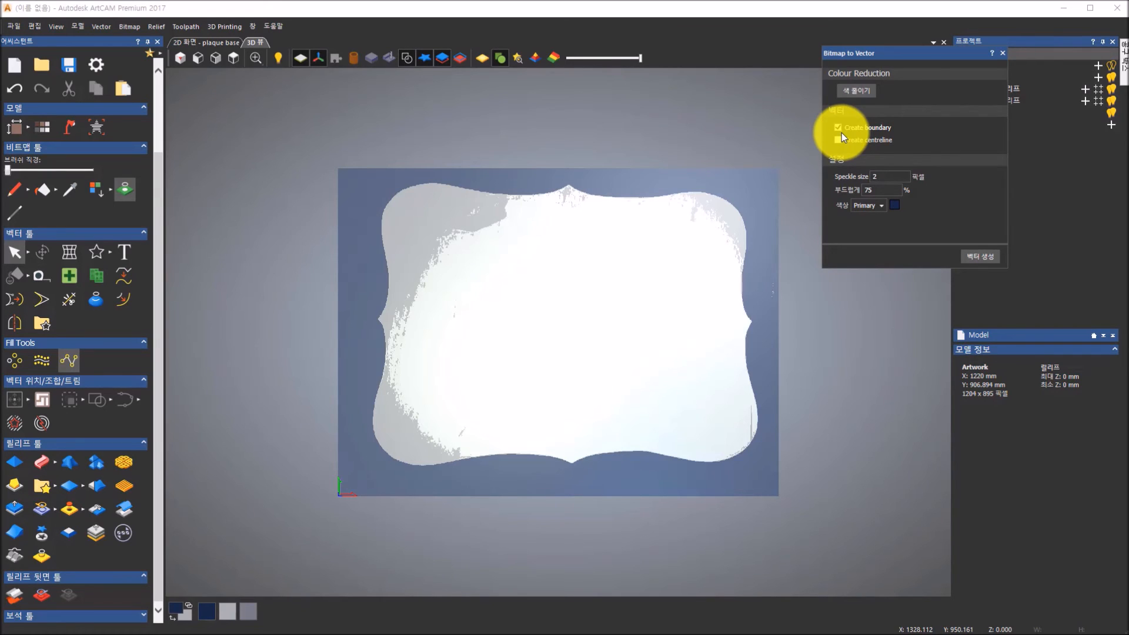
click(975, 259)
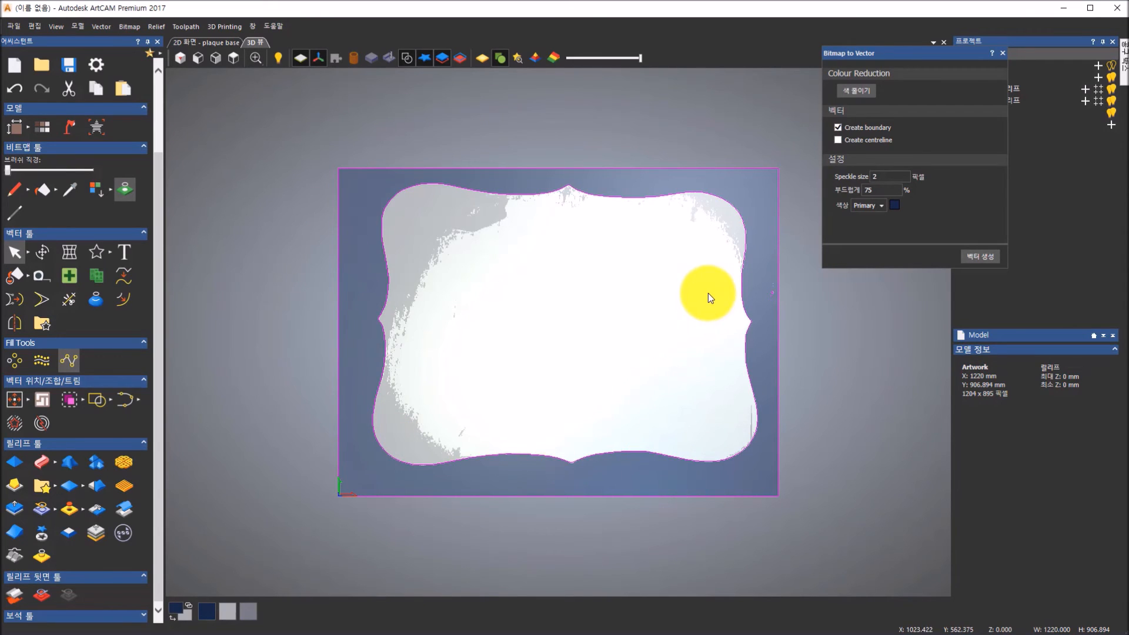
click(1002, 54)
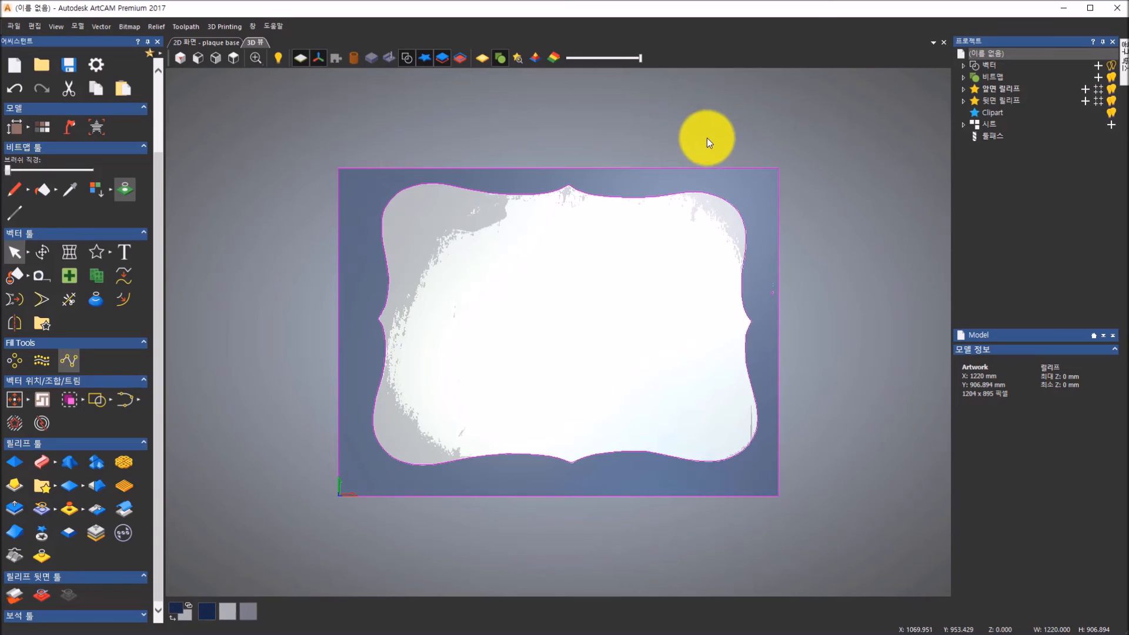
Fade the plaque image and remove the outer rectangle and stray speck vectors, keeping only the plaque outline
drag(643, 57, 574, 58)
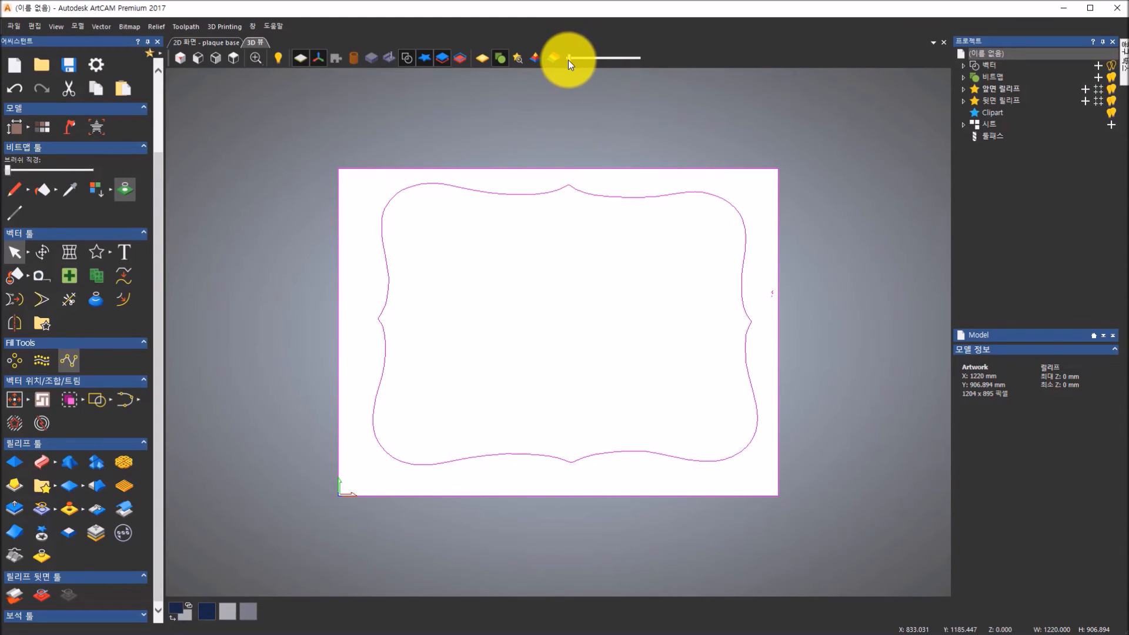
drag(577, 60, 581, 60)
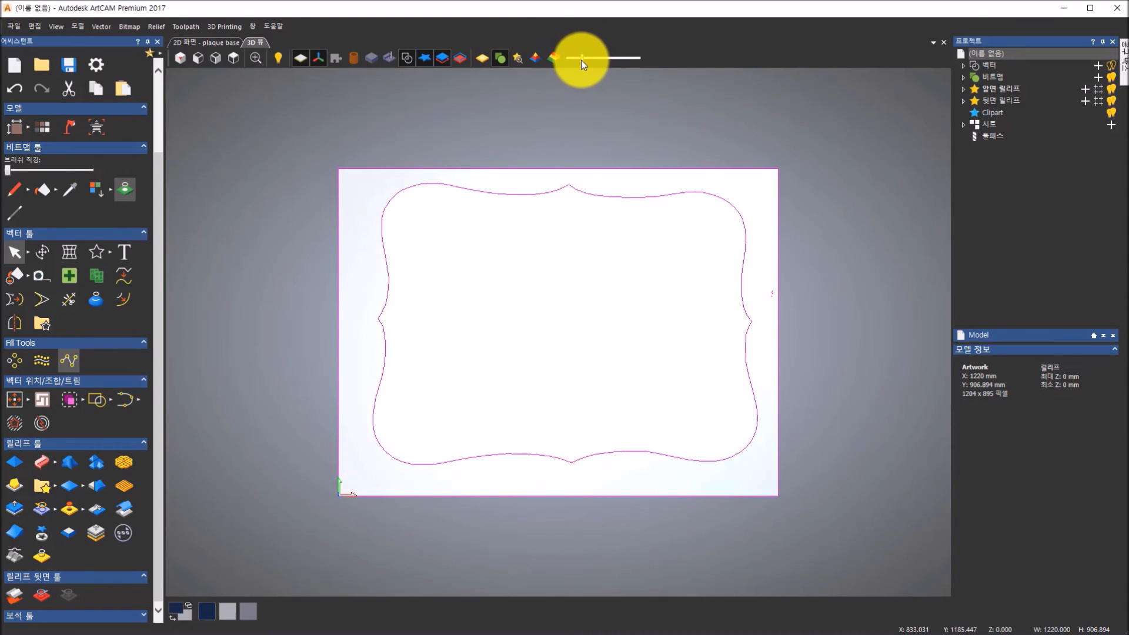
click(625, 199)
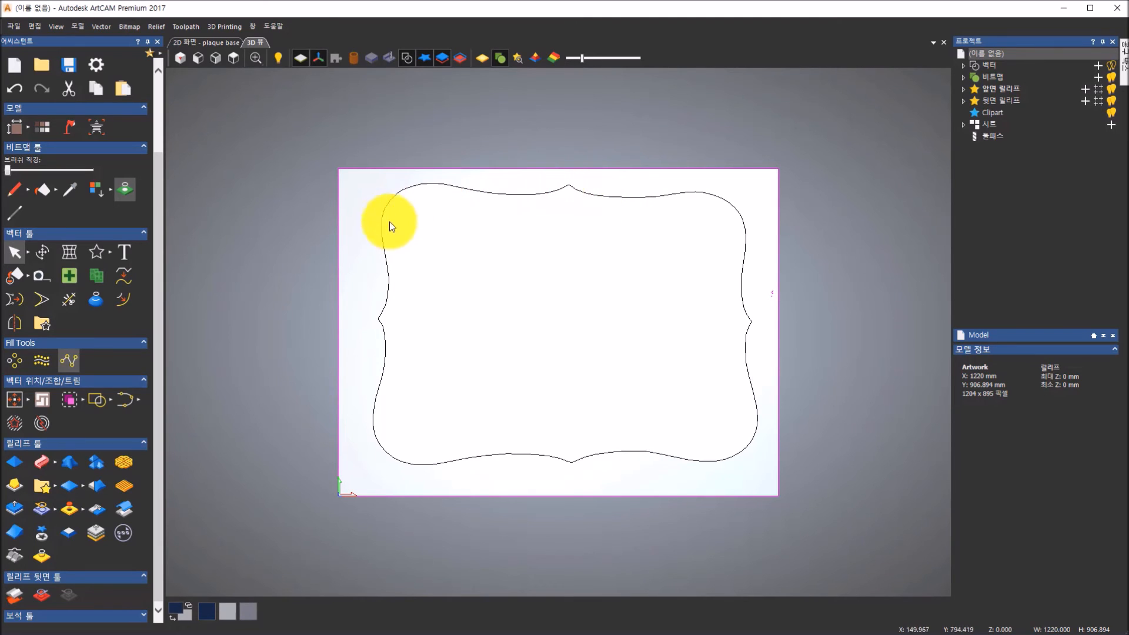
click(802, 260)
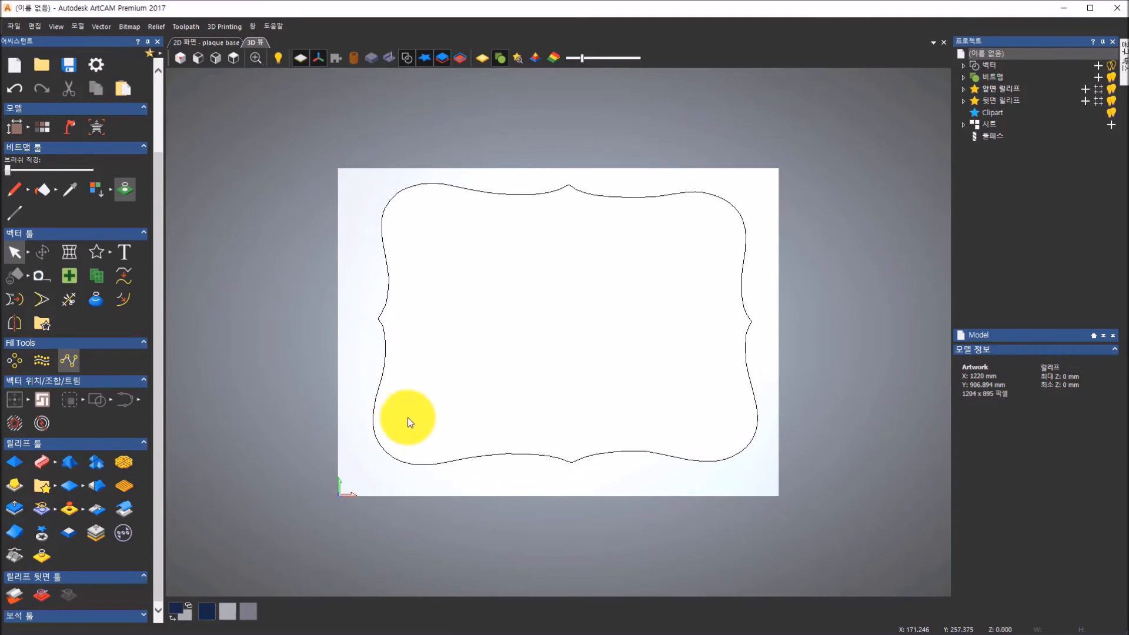
Put the plaque outline into node editing and cut the vector at the pointed node midway along its left side
click(432, 464)
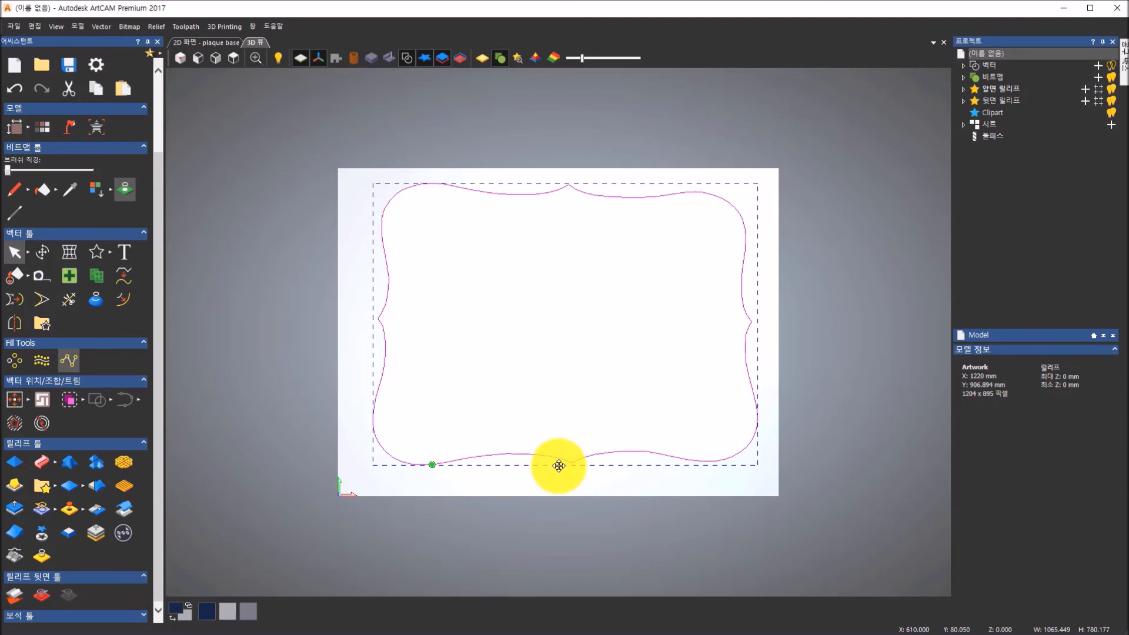
click(29, 253)
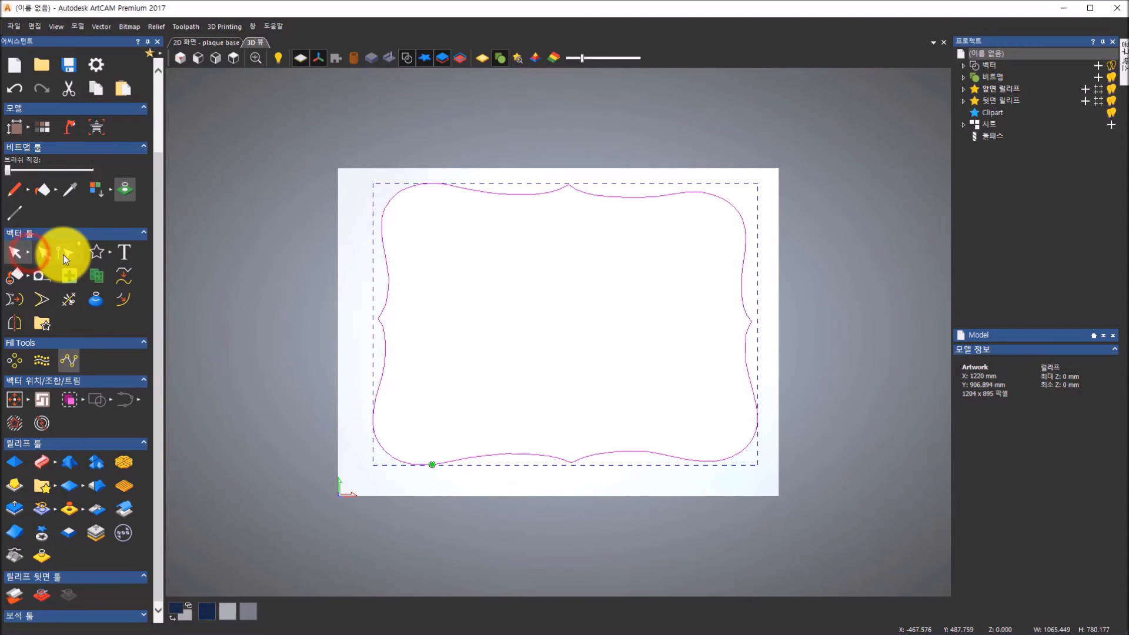
click(63, 255)
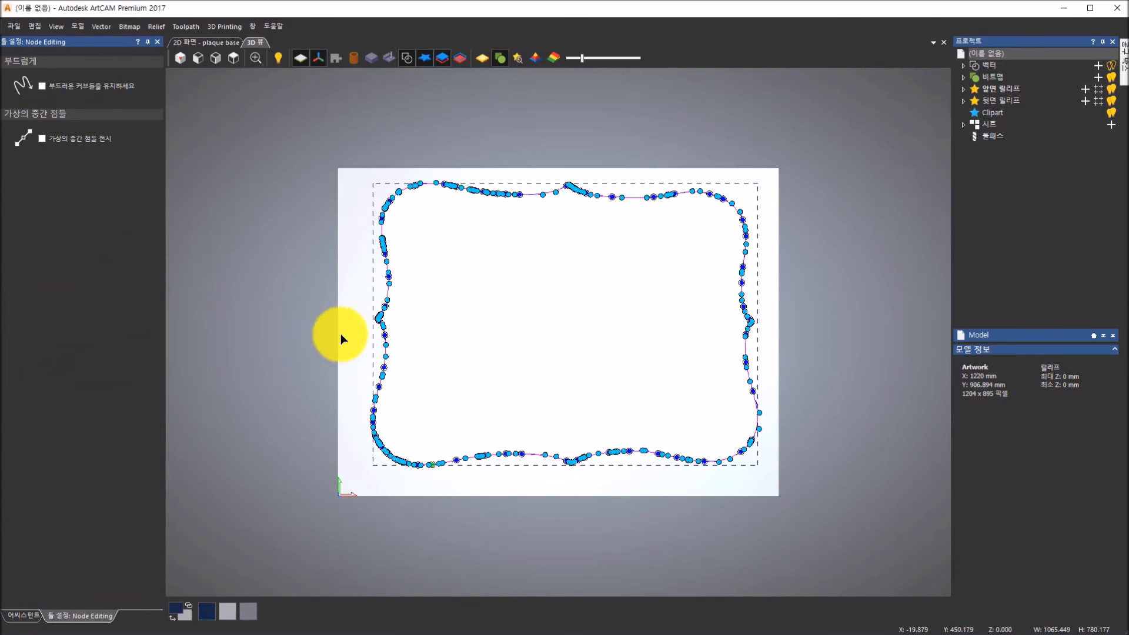
scroll(379, 318, up, 5)
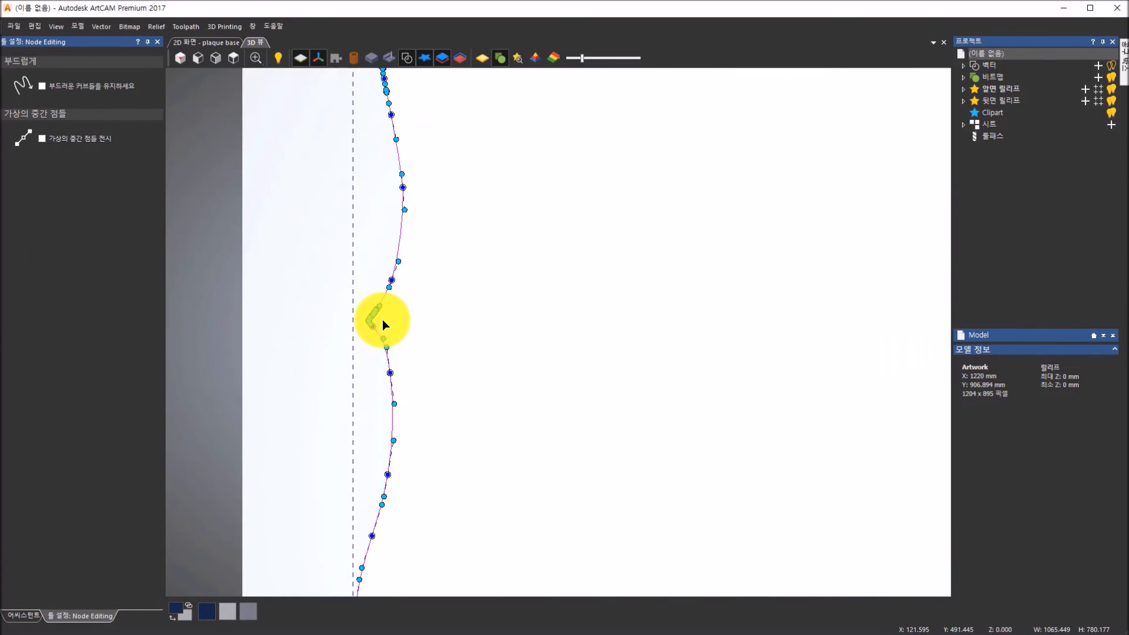
scroll(383, 319, up, 6)
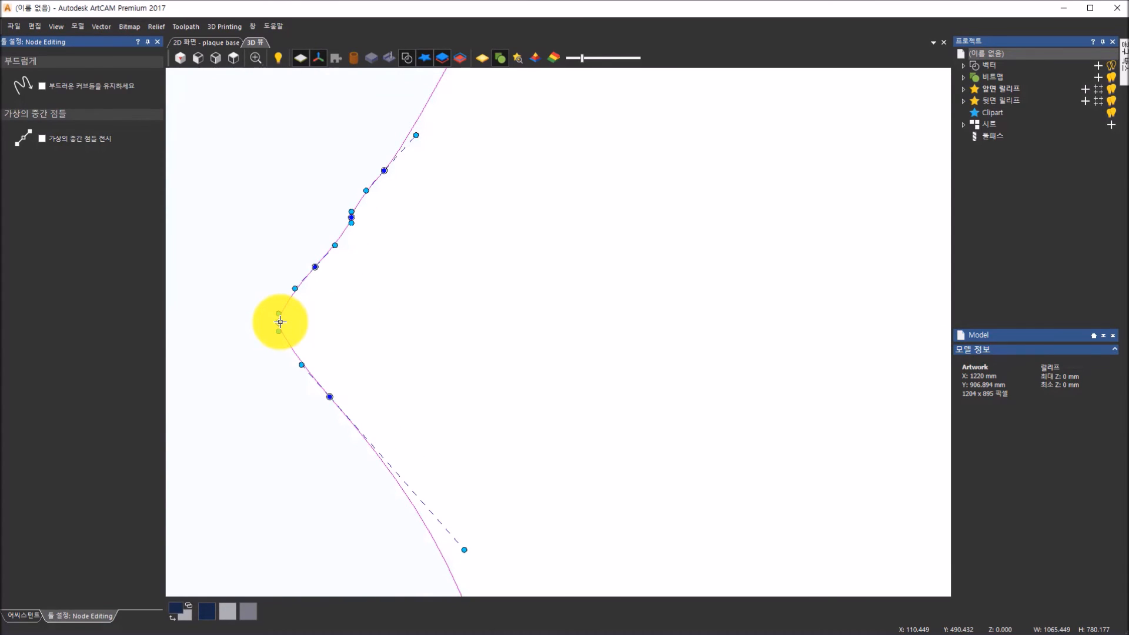
right_click(280, 321)
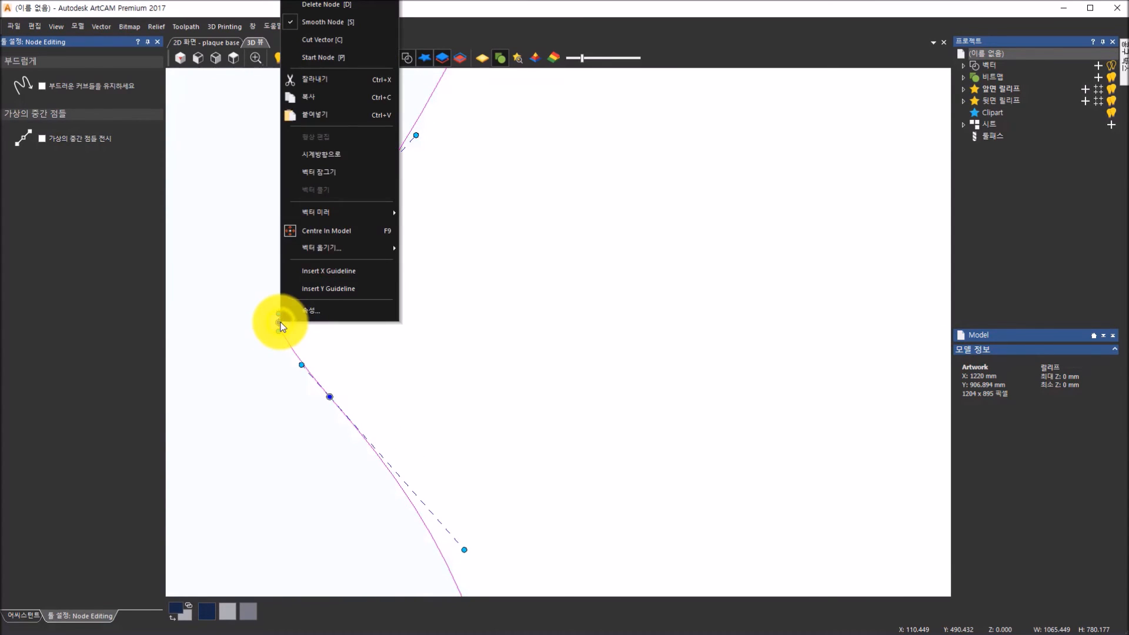
click(324, 40)
Cut the plaque outline at the pointed node in the middle of its bottom edge
scroll(534, 418, down, 7)
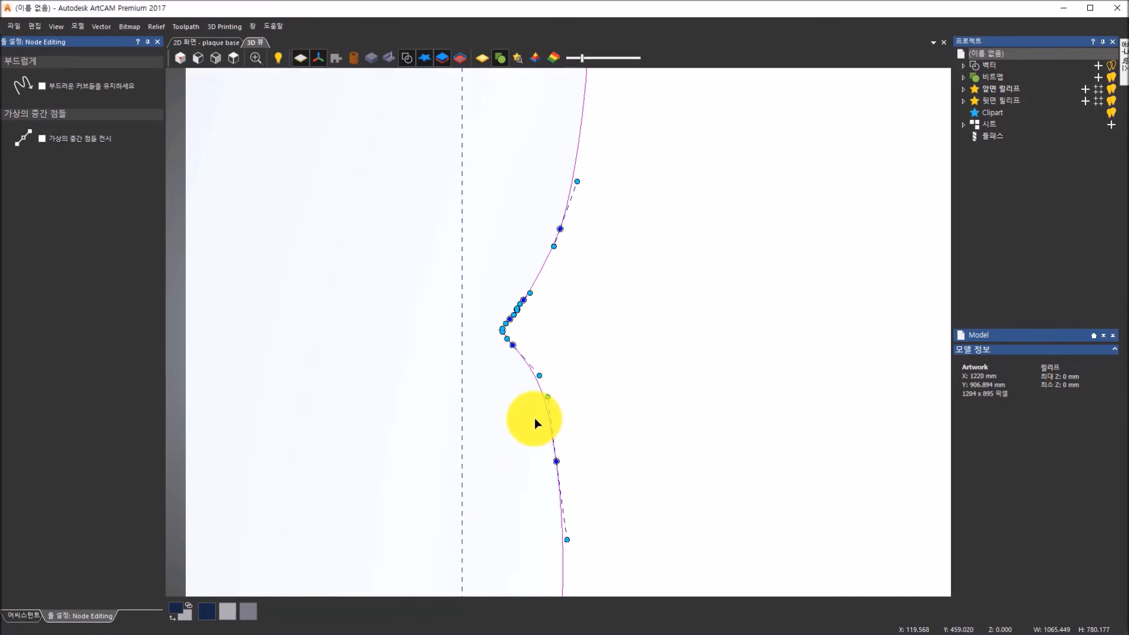
scroll(559, 423, down, 5)
scroll(764, 486, up, 5)
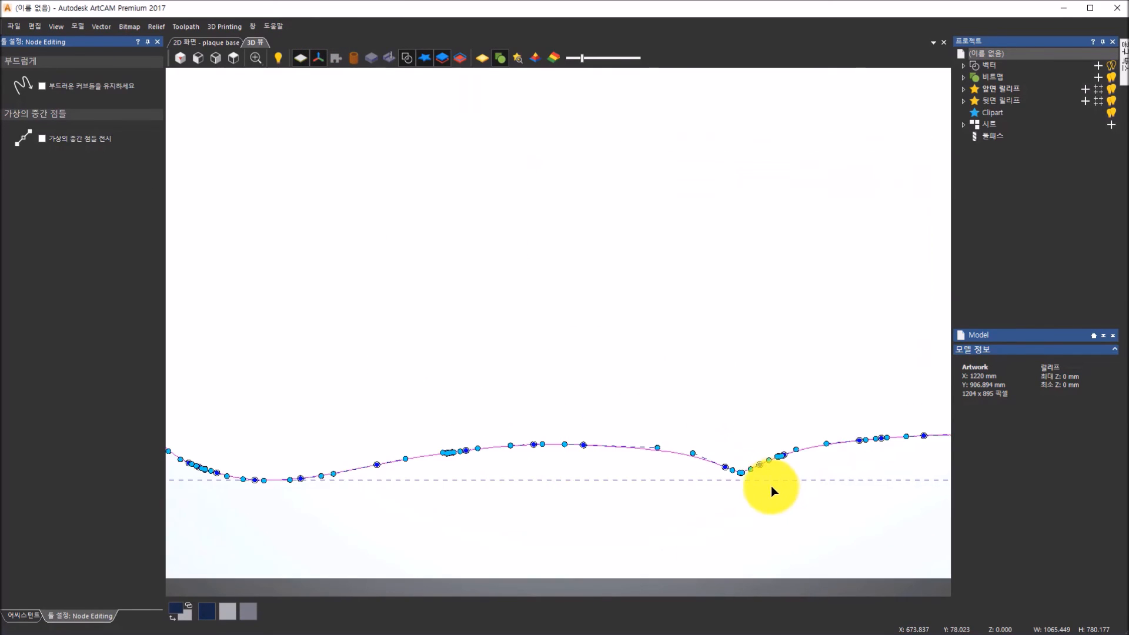
scroll(759, 478, up, 6)
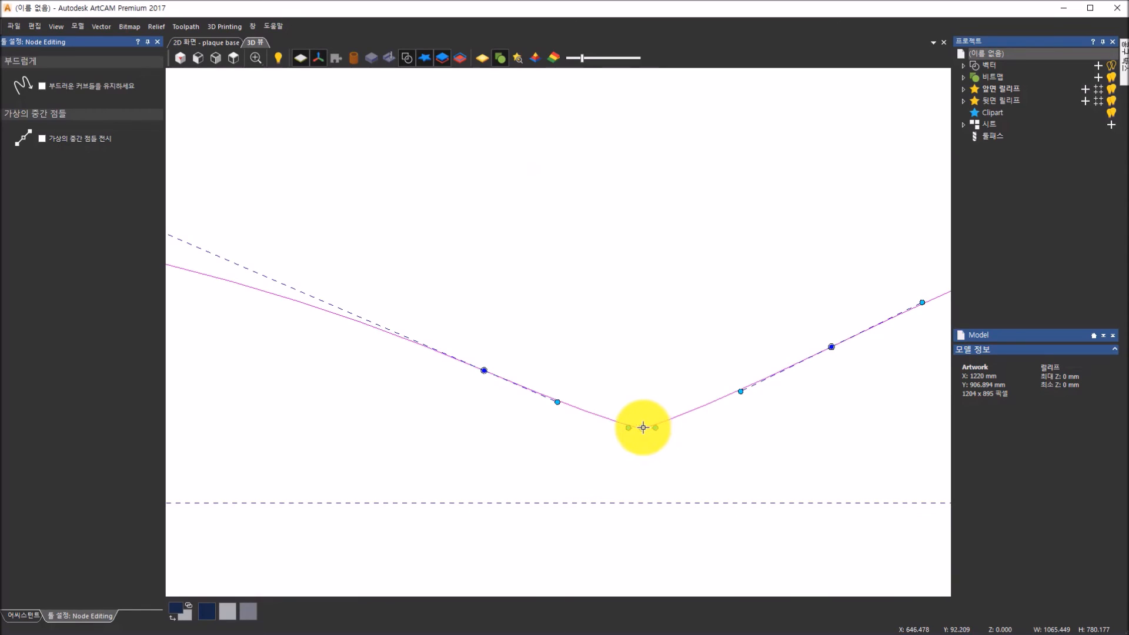
right_click(643, 427)
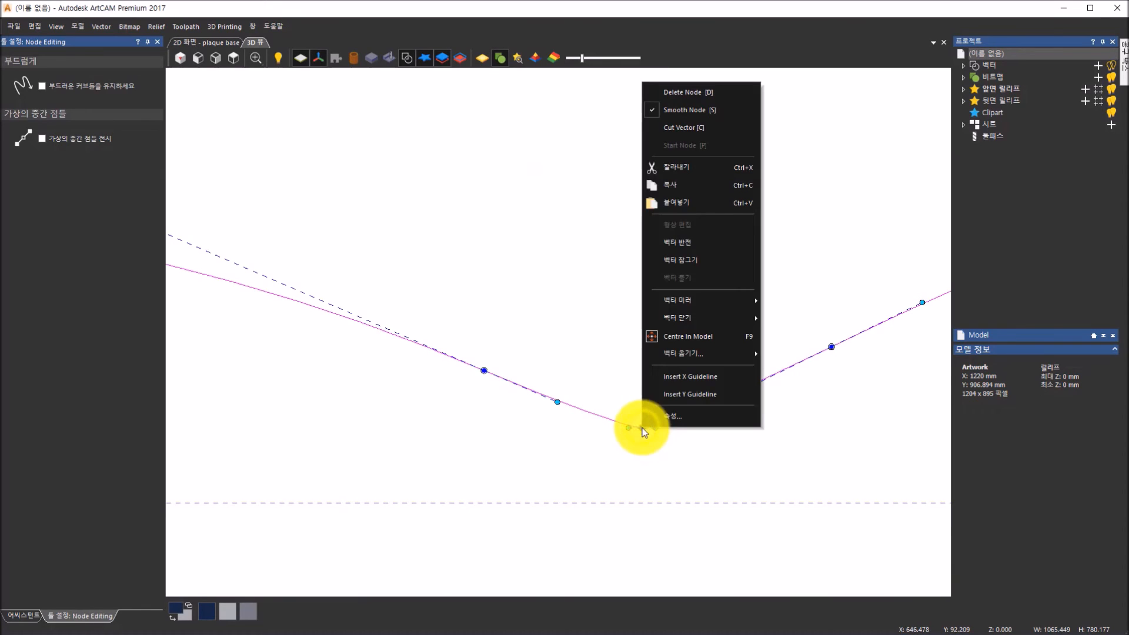
click(680, 128)
Return to vector selection and delete the larger part of the cut outline, keeping only the lower-left quarter curve
scroll(729, 280, up, 3)
scroll(715, 277, down, 8)
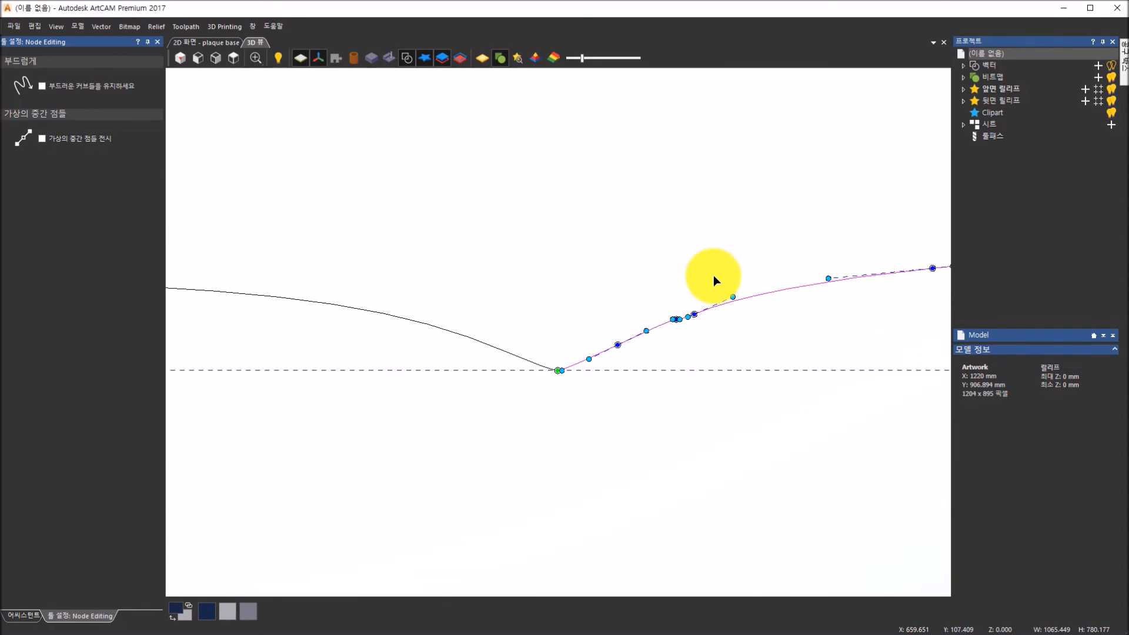
scroll(714, 276, down, 10)
scroll(700, 270, up, 3)
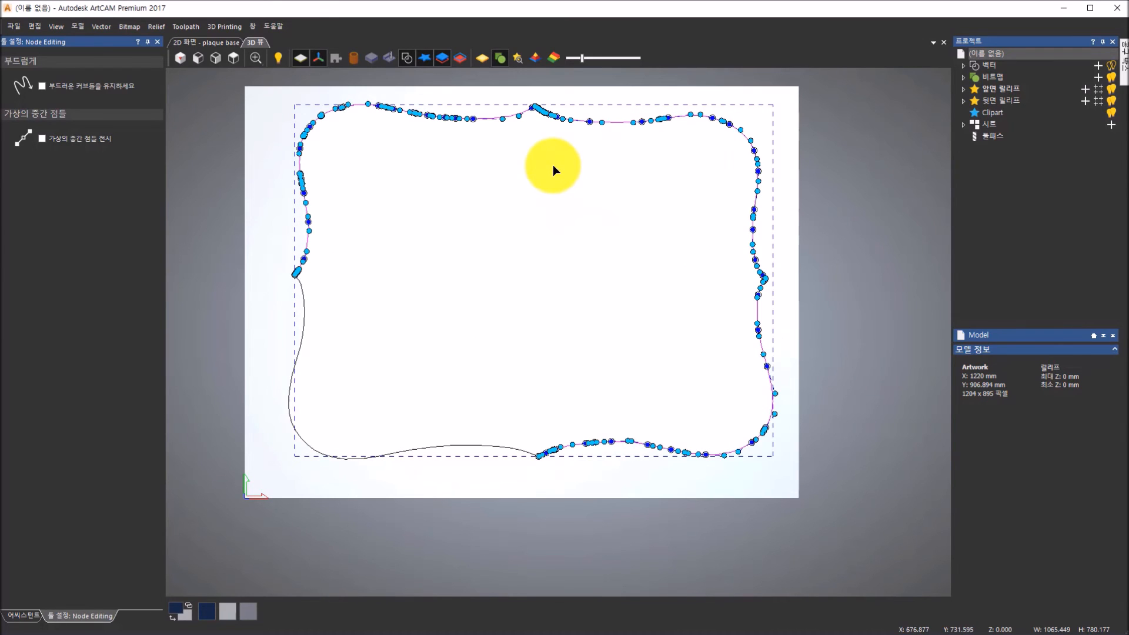
click(22, 616)
click(25, 253)
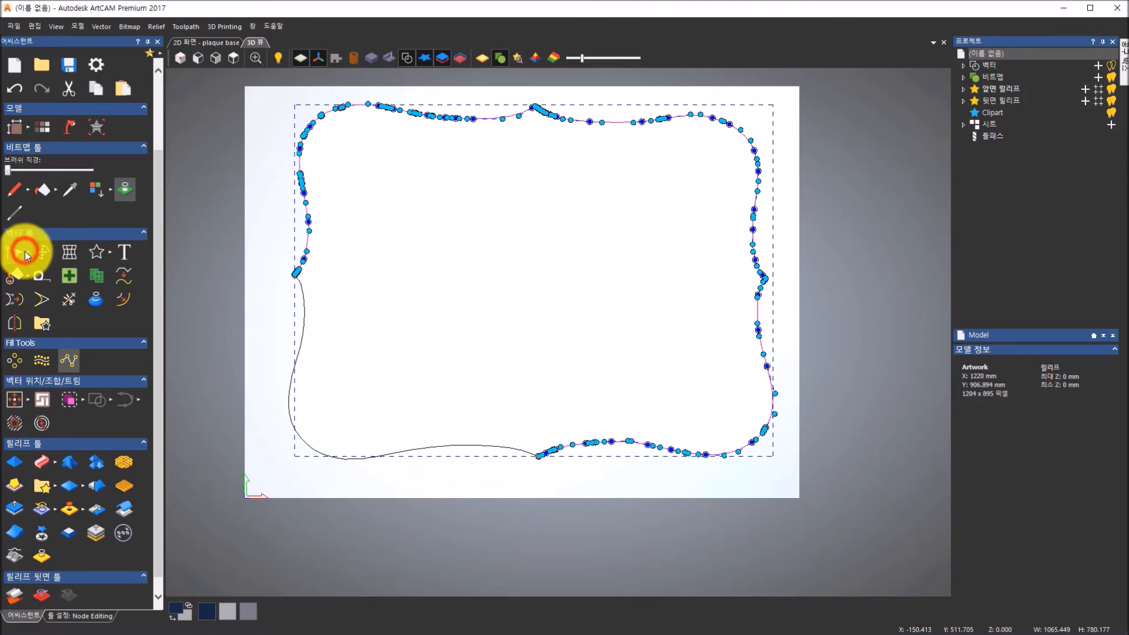
drag(25, 253, 42, 254)
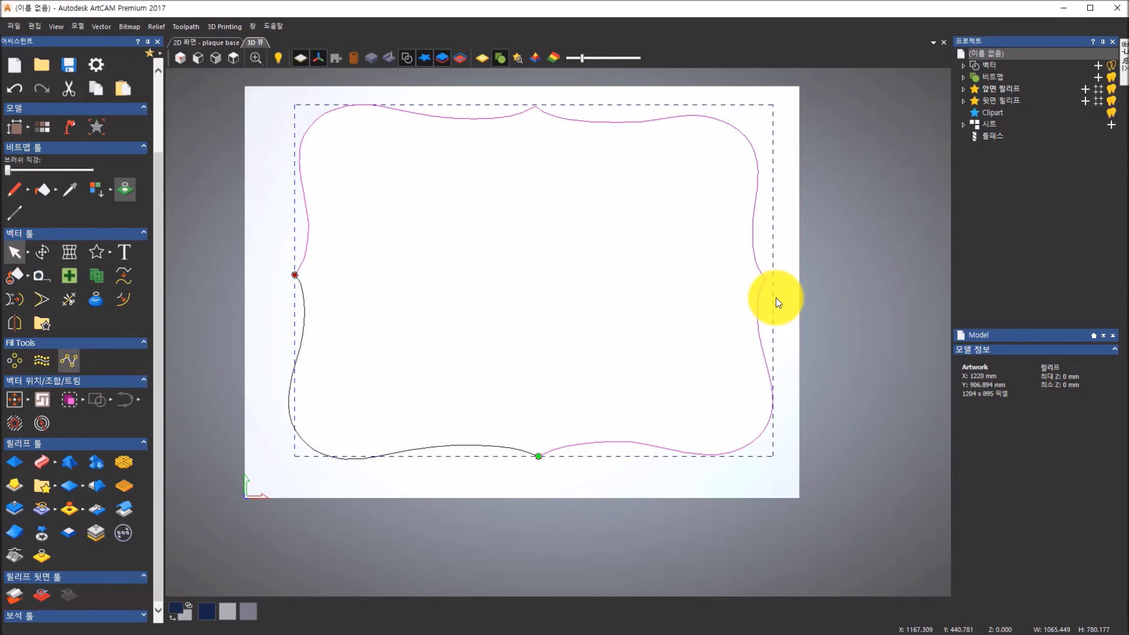
key(Delete)
click(653, 318)
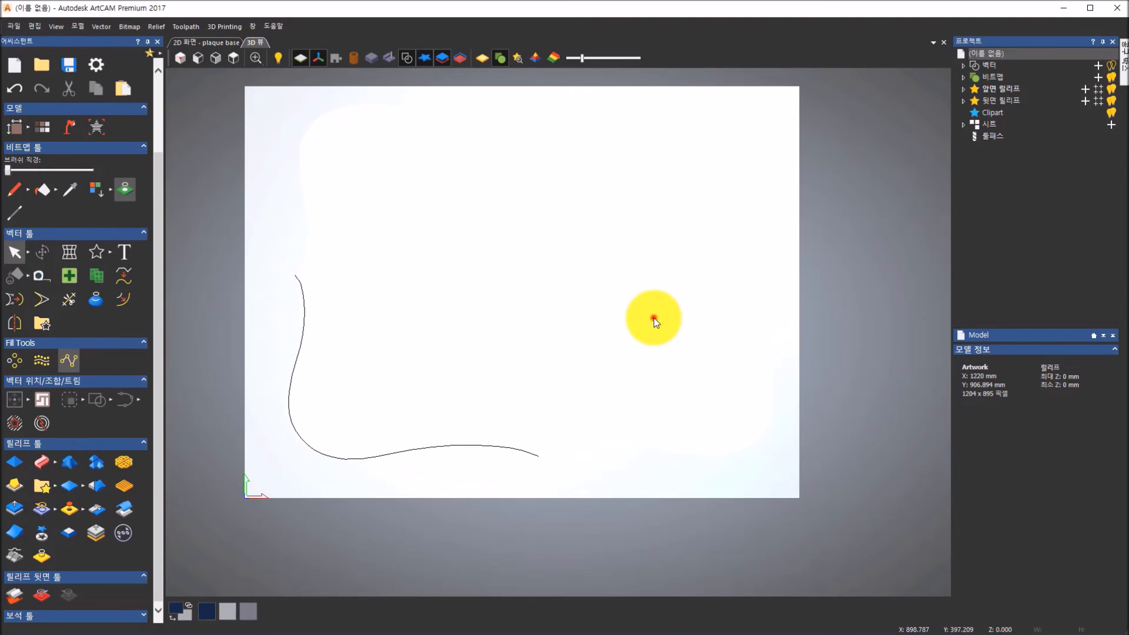
Mirror the quarter curve with copies to the right, then upward, then to the left to build a symmetric plaque outline
click(461, 449)
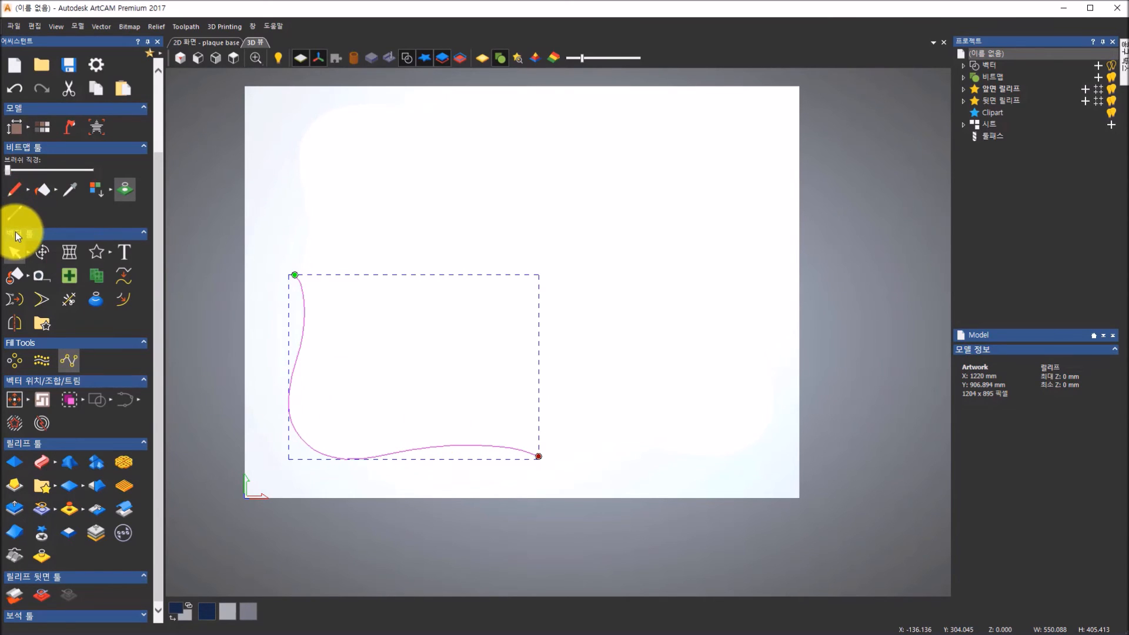
click(21, 323)
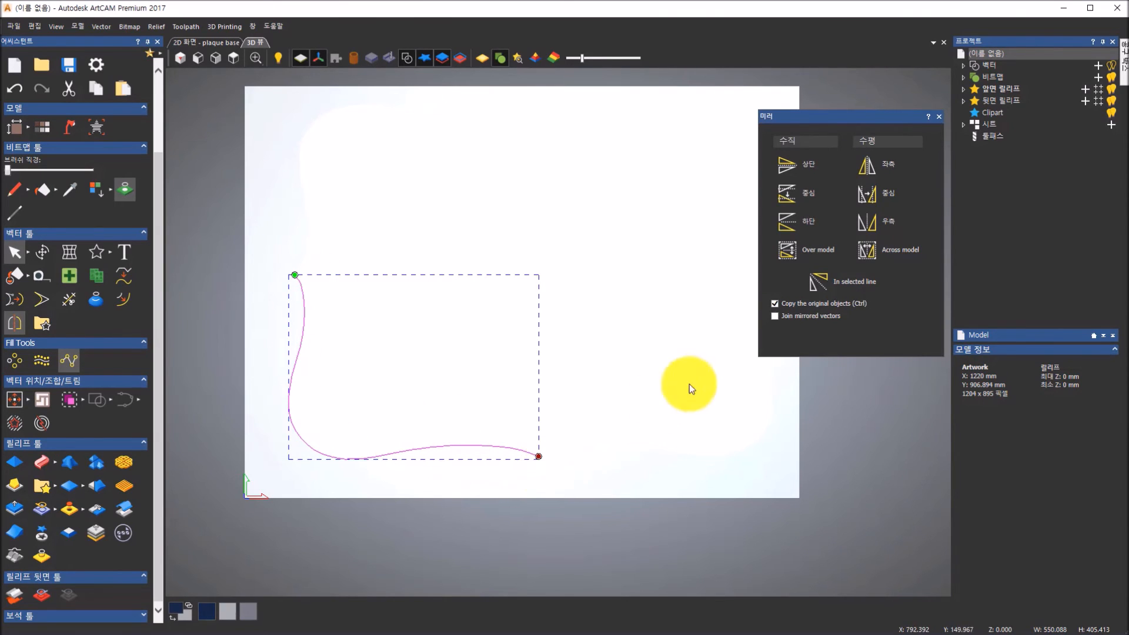
click(870, 231)
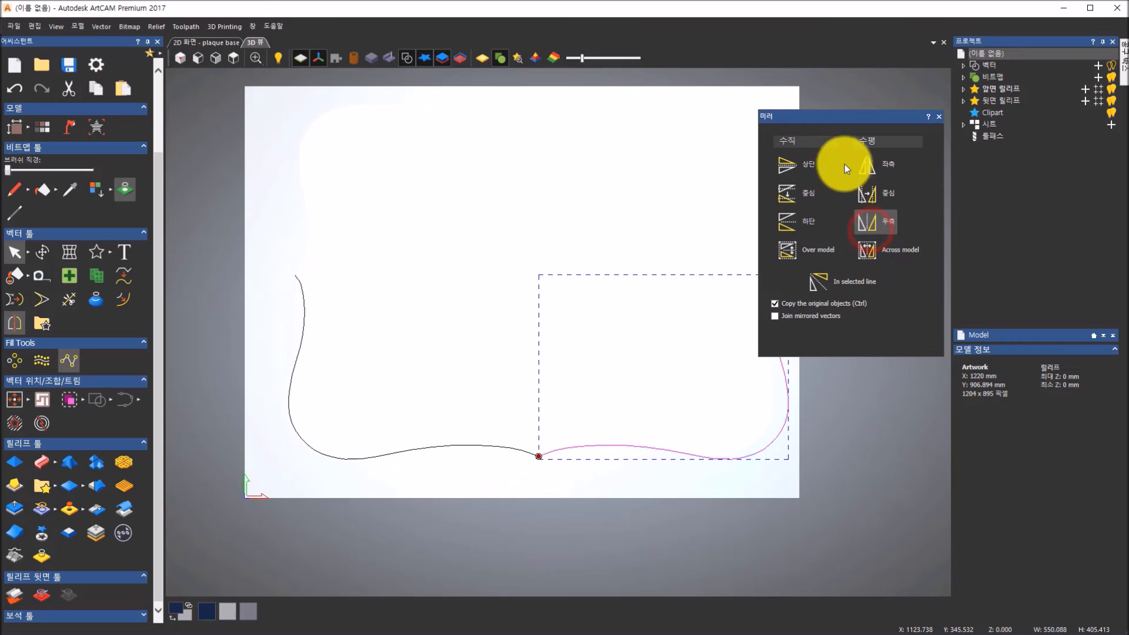
click(838, 121)
drag(839, 120, 915, 113)
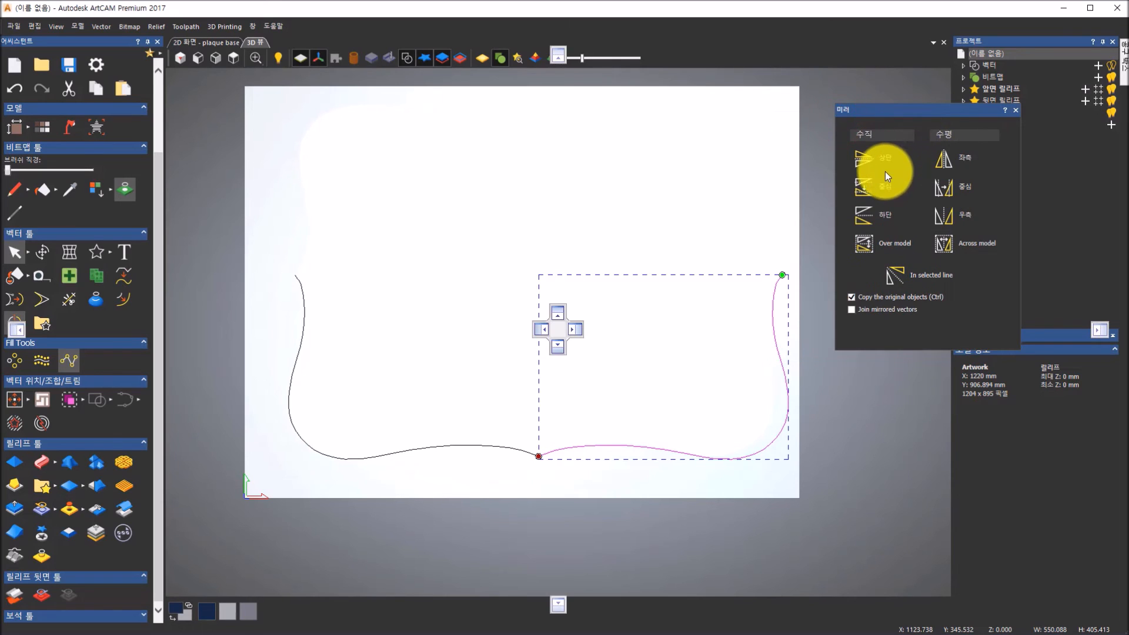
click(866, 160)
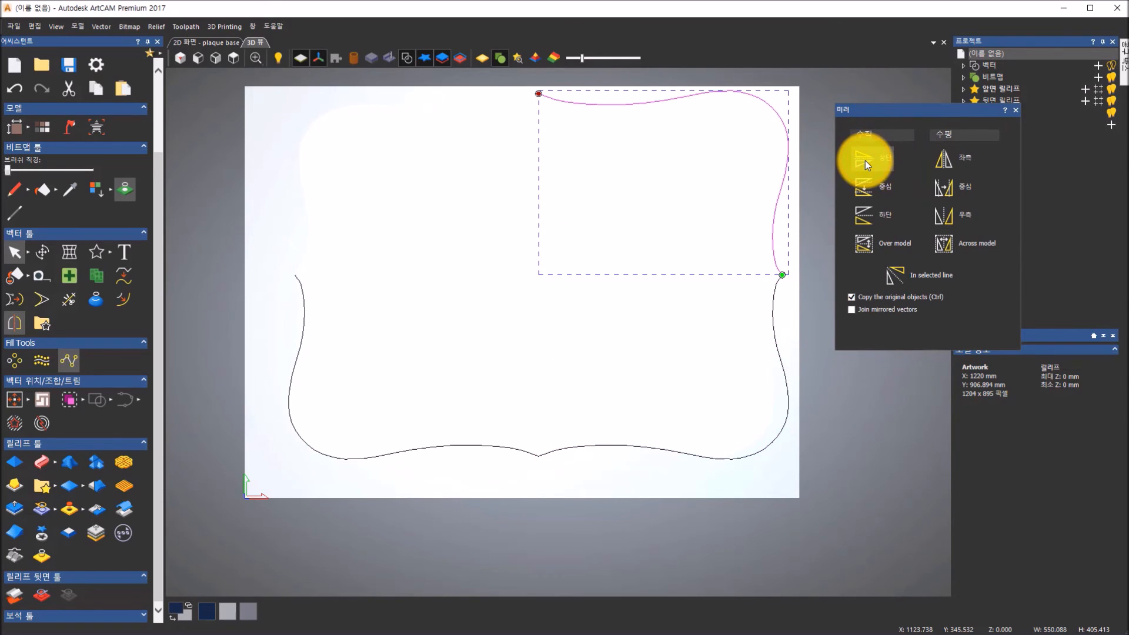
click(942, 164)
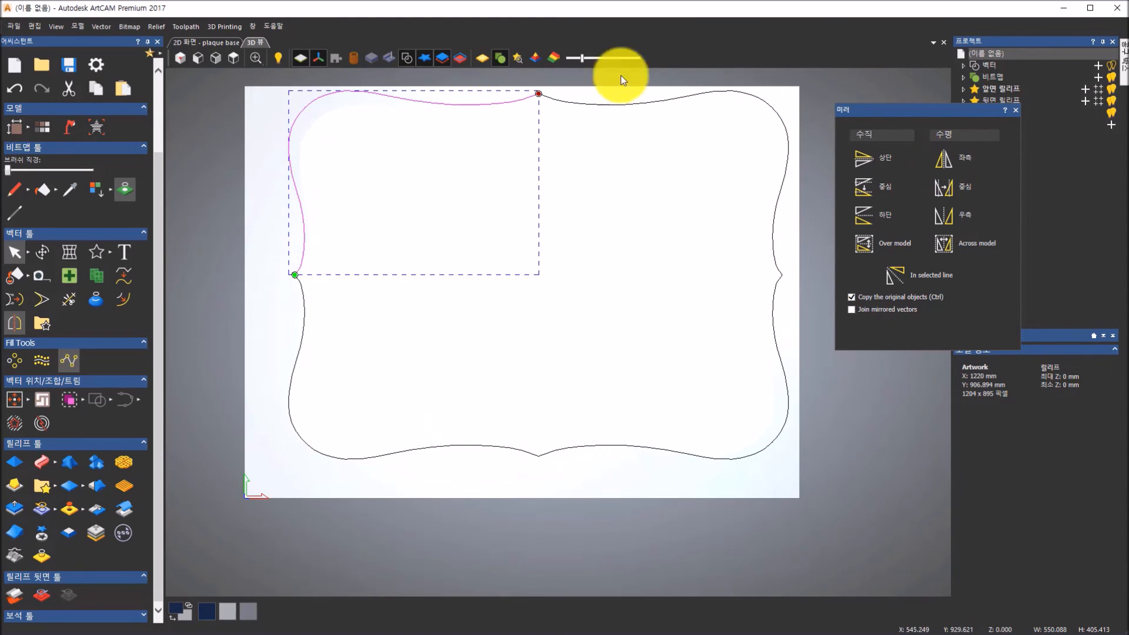
click(1017, 112)
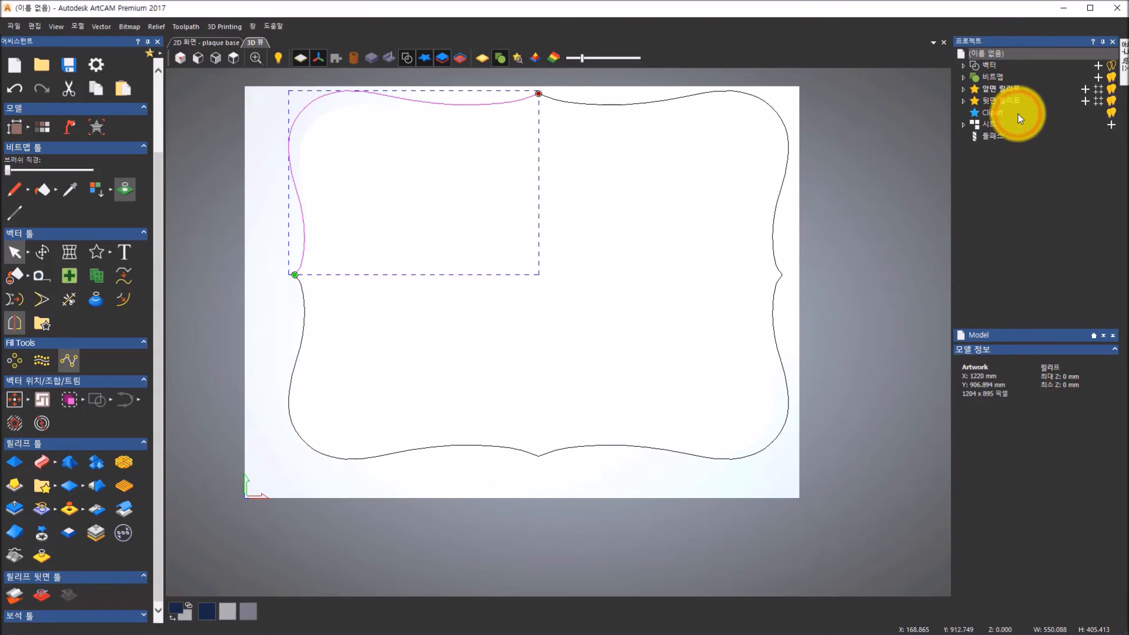
Check individual quarters of the mirrored outline to see whether they are still separate vectors
click(909, 173)
click(659, 103)
click(514, 101)
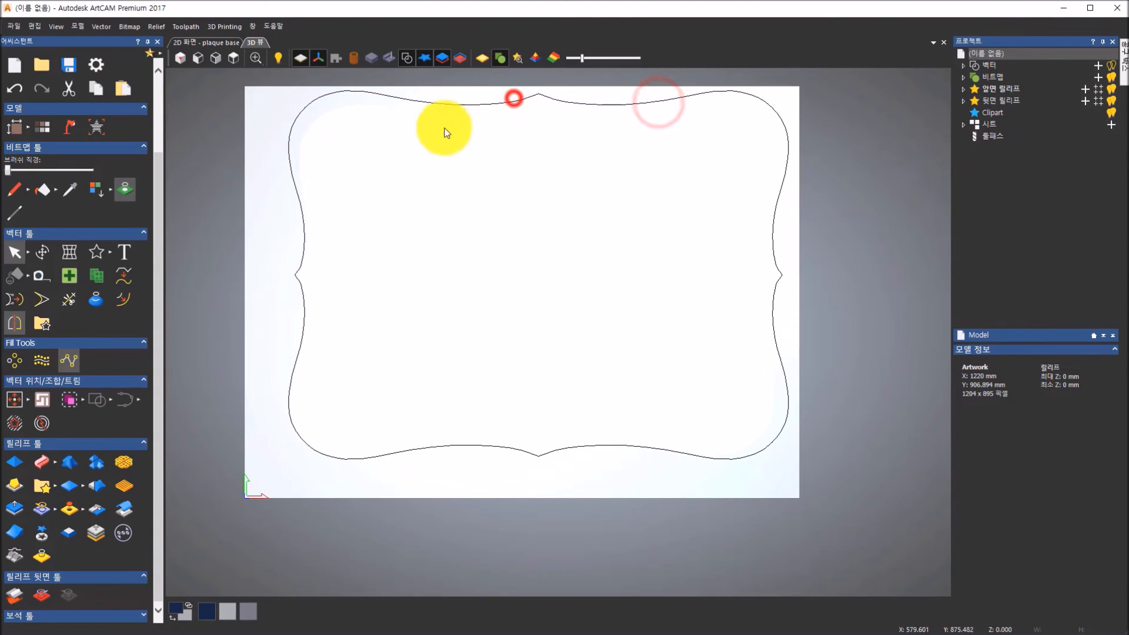
click(302, 260)
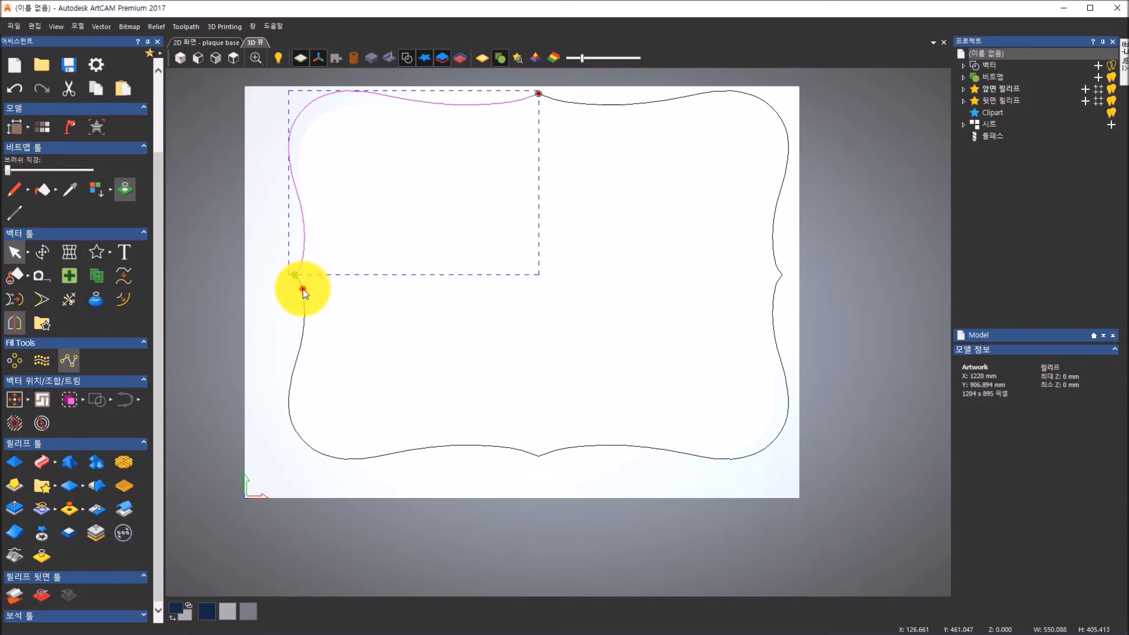
click(303, 289)
click(601, 449)
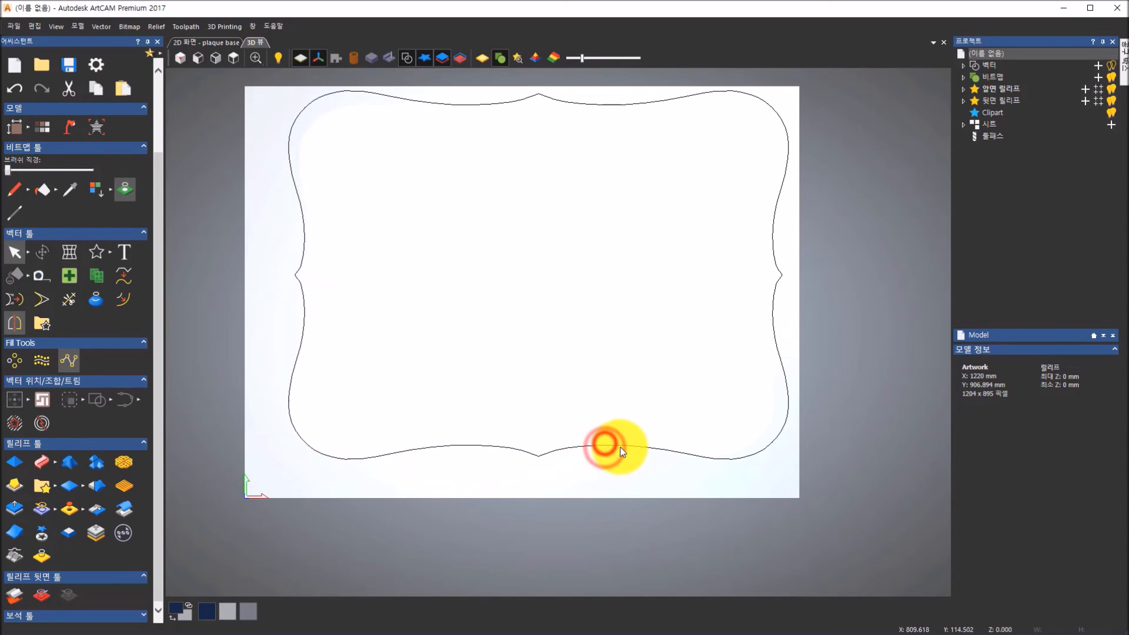
click(810, 486)
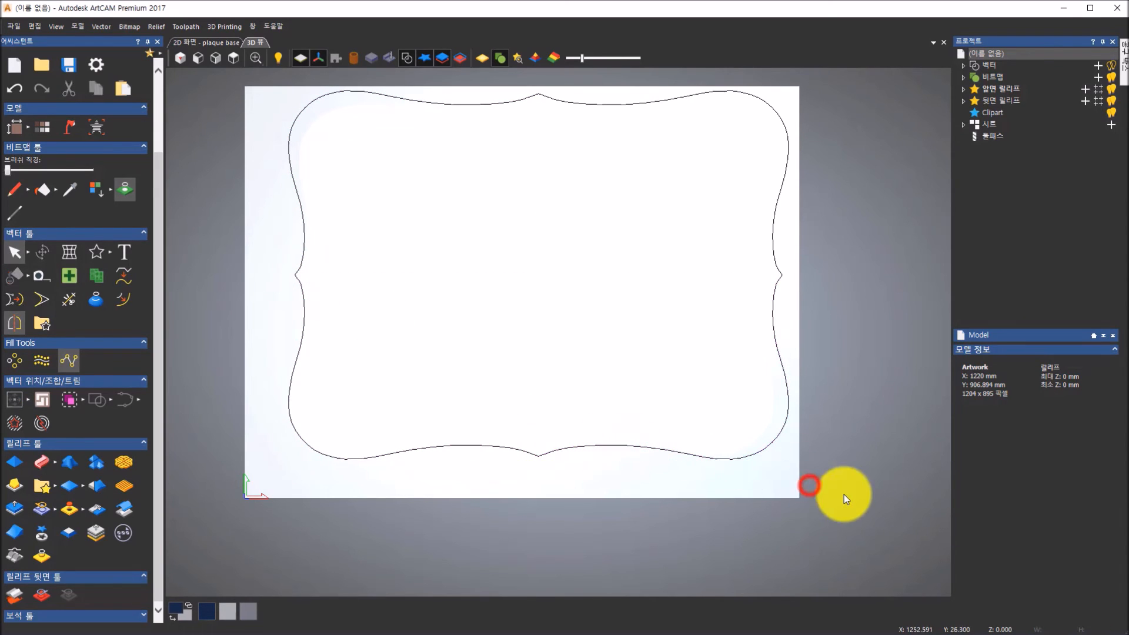
Select all four quarter curves and join them into one closed outline with Join Vectors with Coincident Nodes
drag(853, 498, 233, 62)
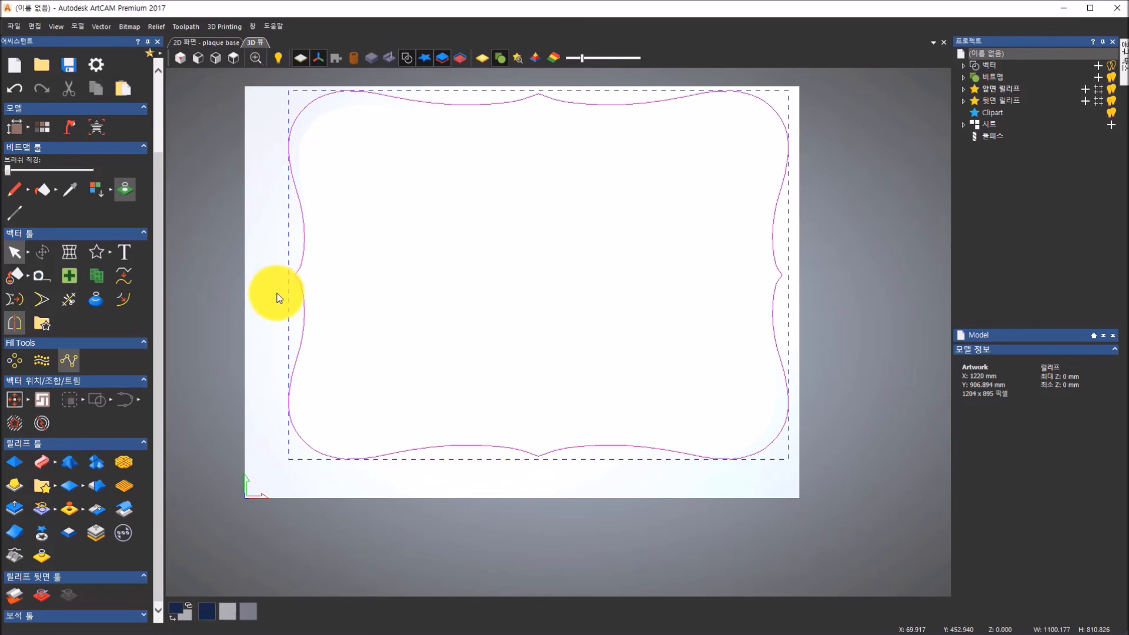
click(141, 404)
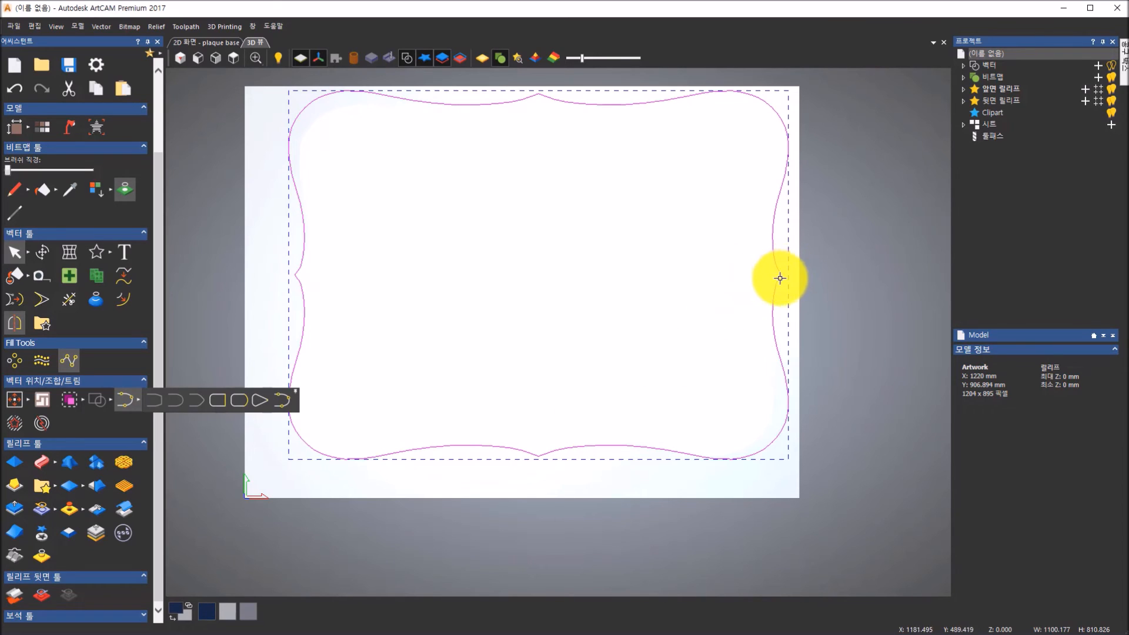
click(284, 401)
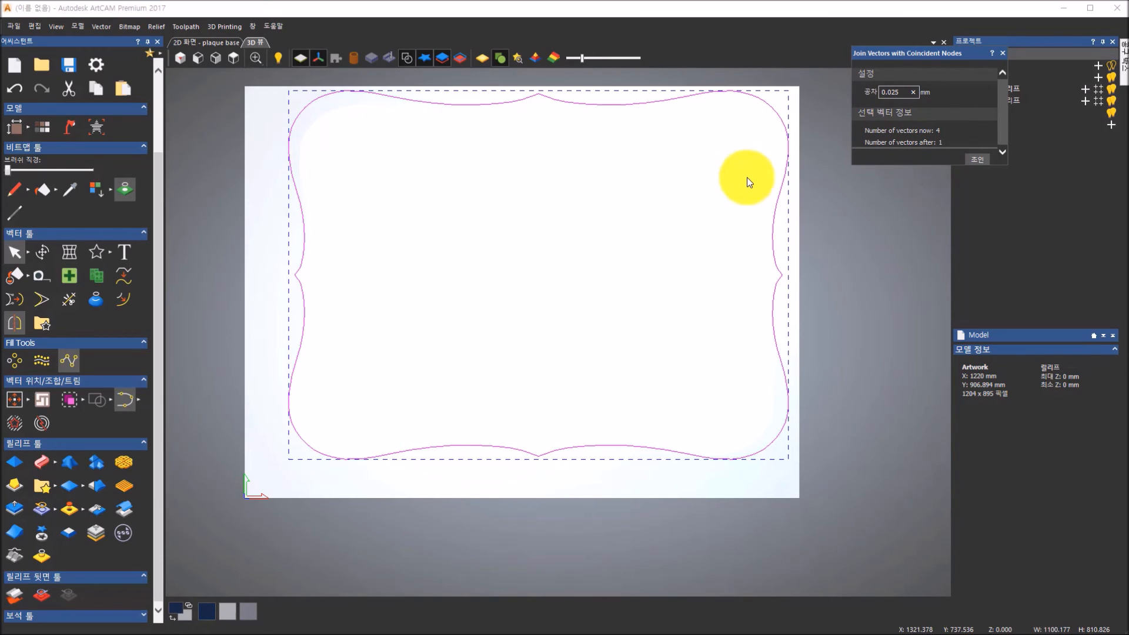
click(982, 158)
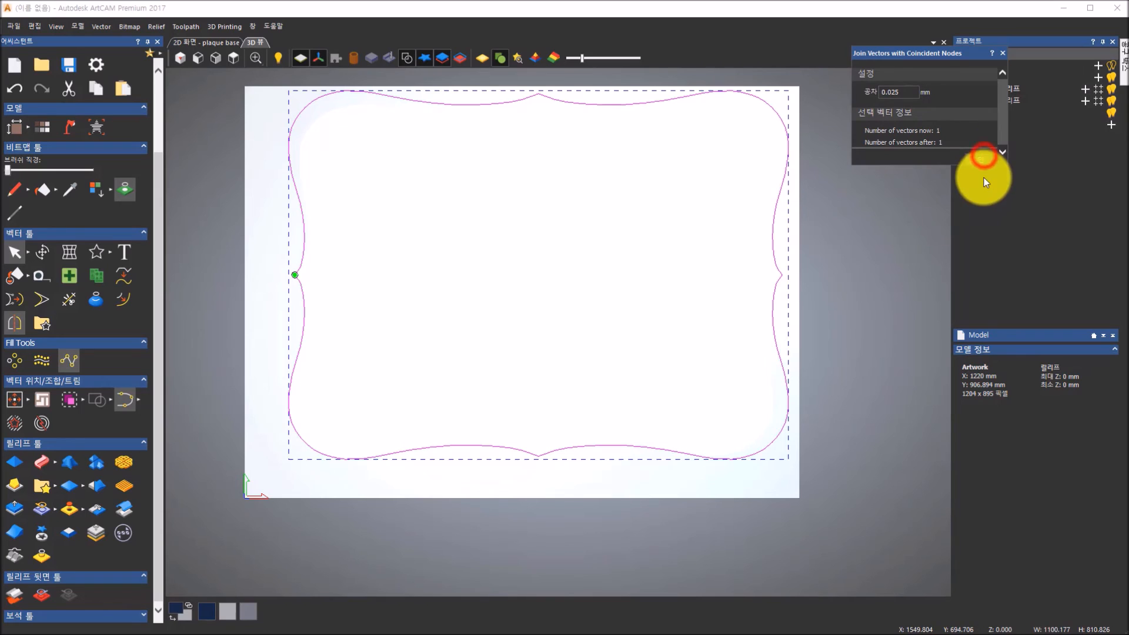
click(1003, 51)
click(865, 153)
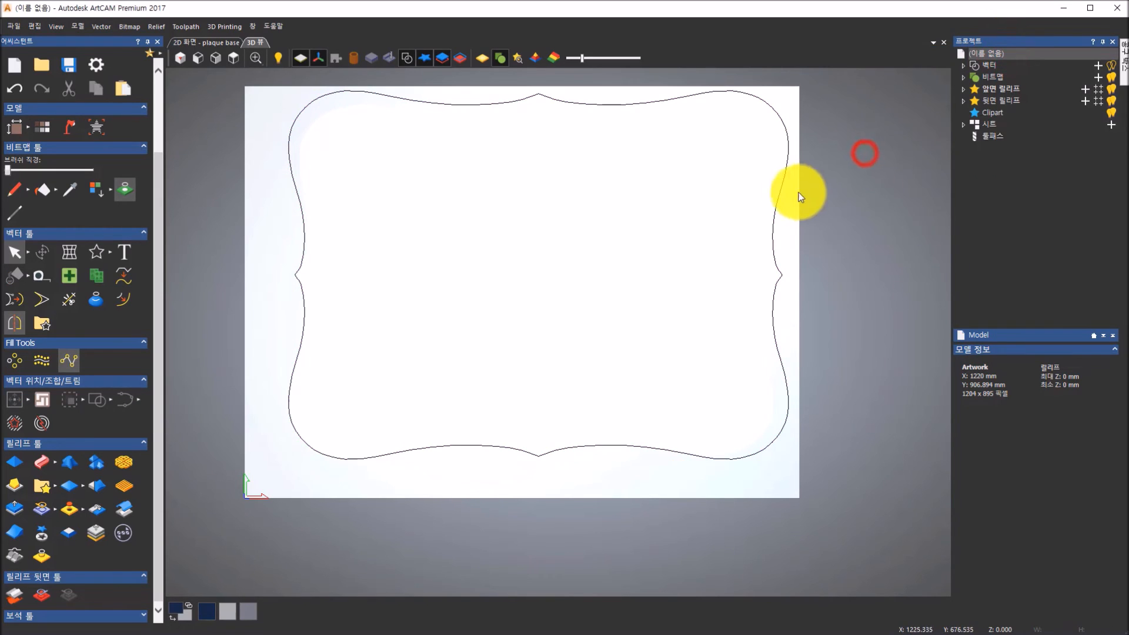
click(779, 195)
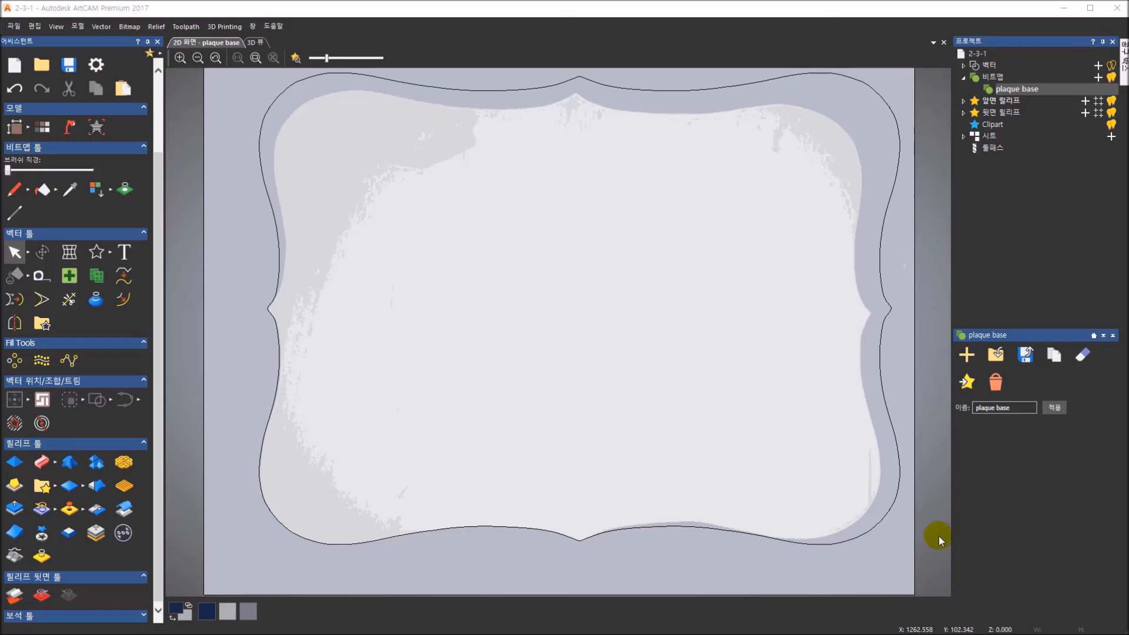
Centre the joined plaque outline in the model
click(884, 520)
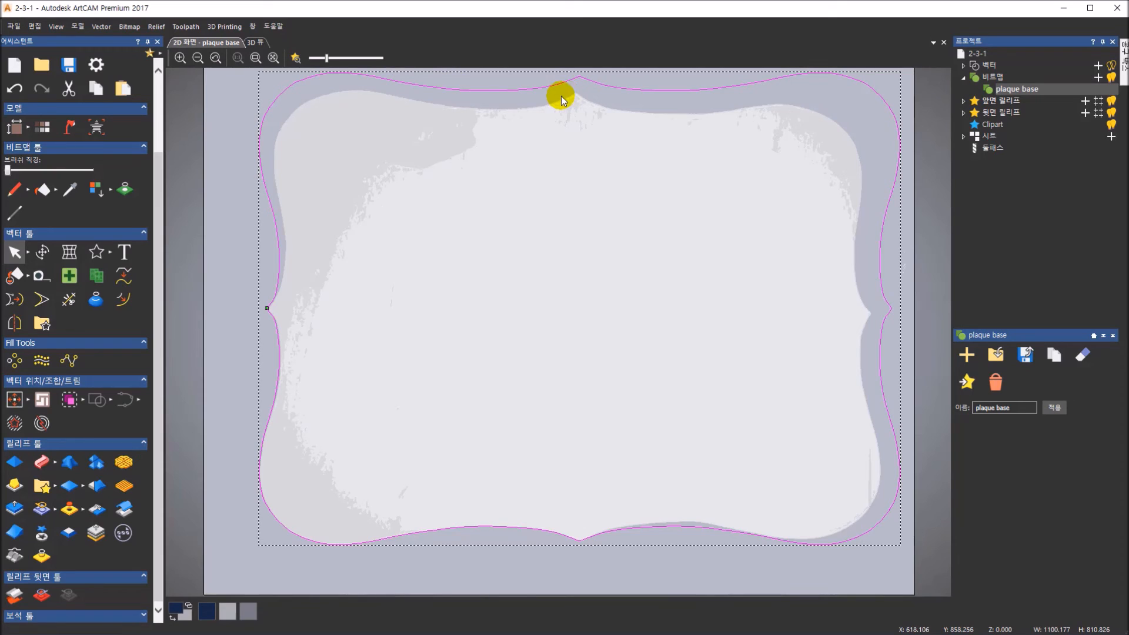
click(29, 400)
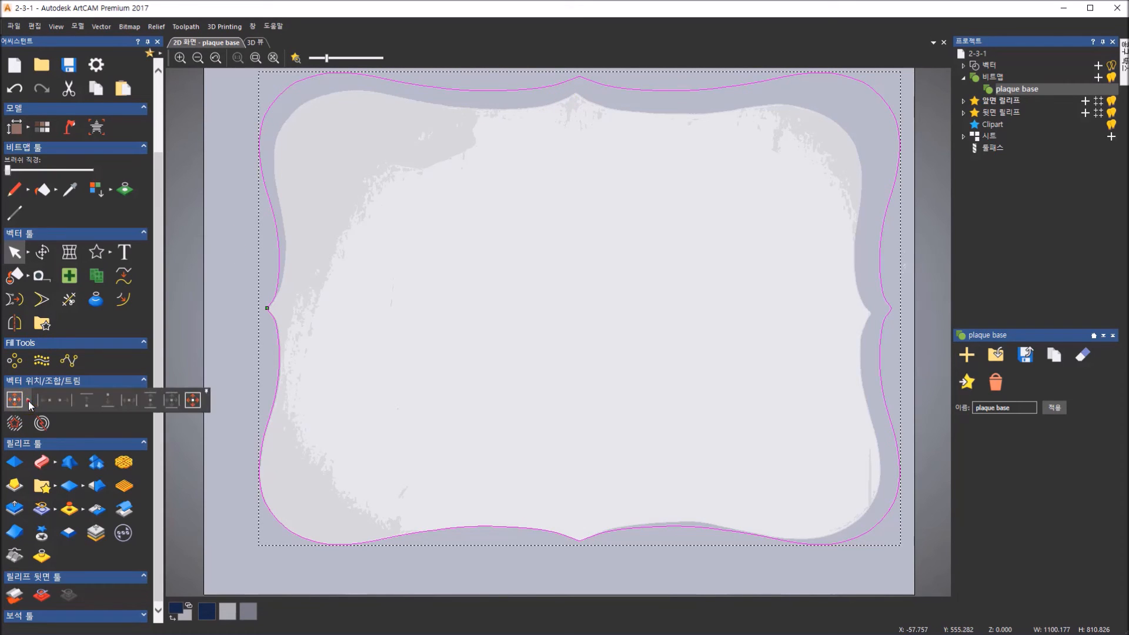
click(191, 401)
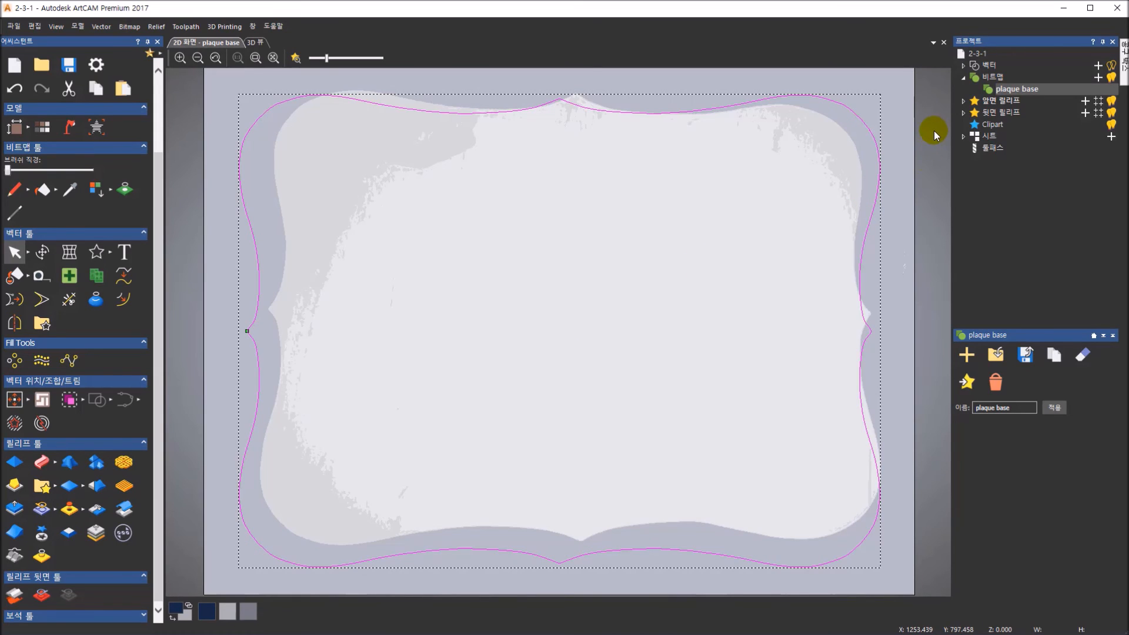
Import scroll single.jpg as a new bitmap layer with no scaling
click(998, 79)
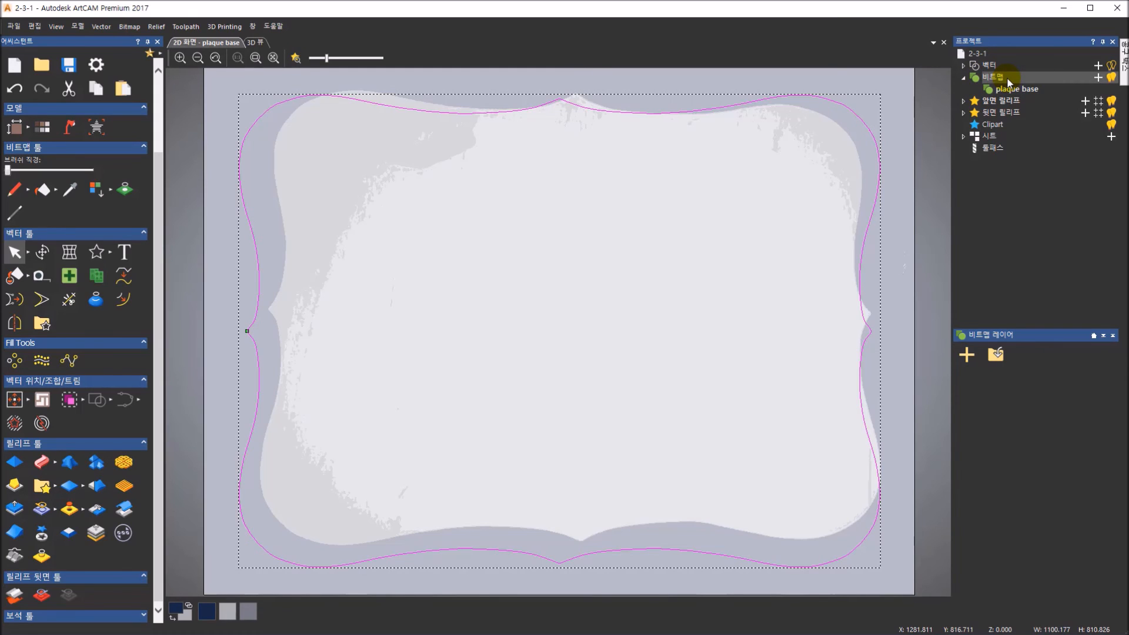
click(996, 355)
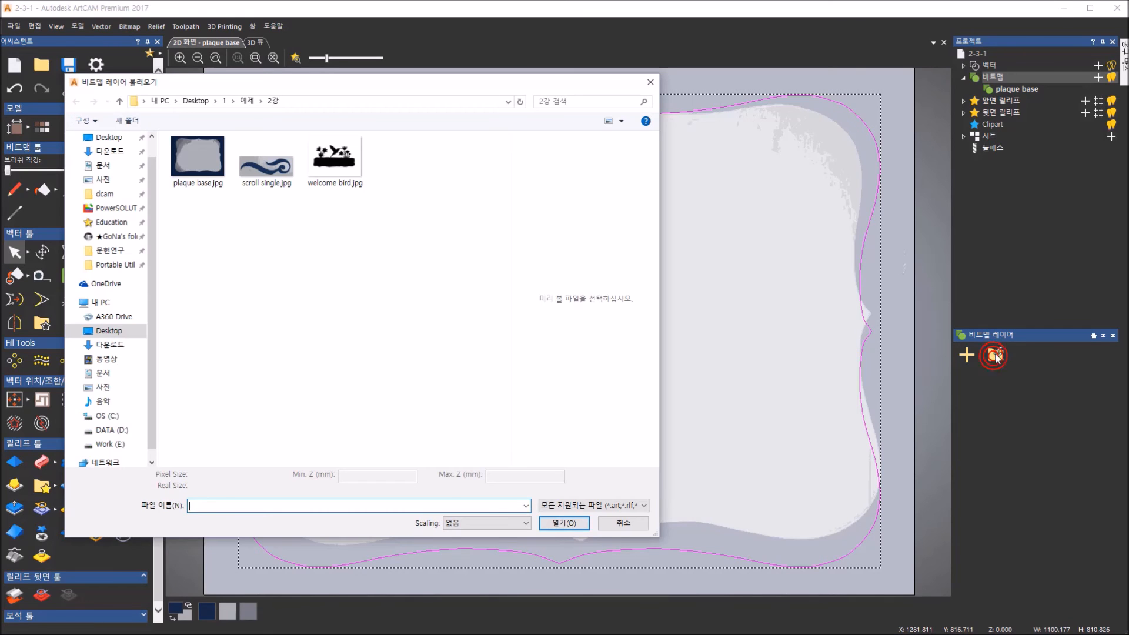
click(265, 179)
click(265, 180)
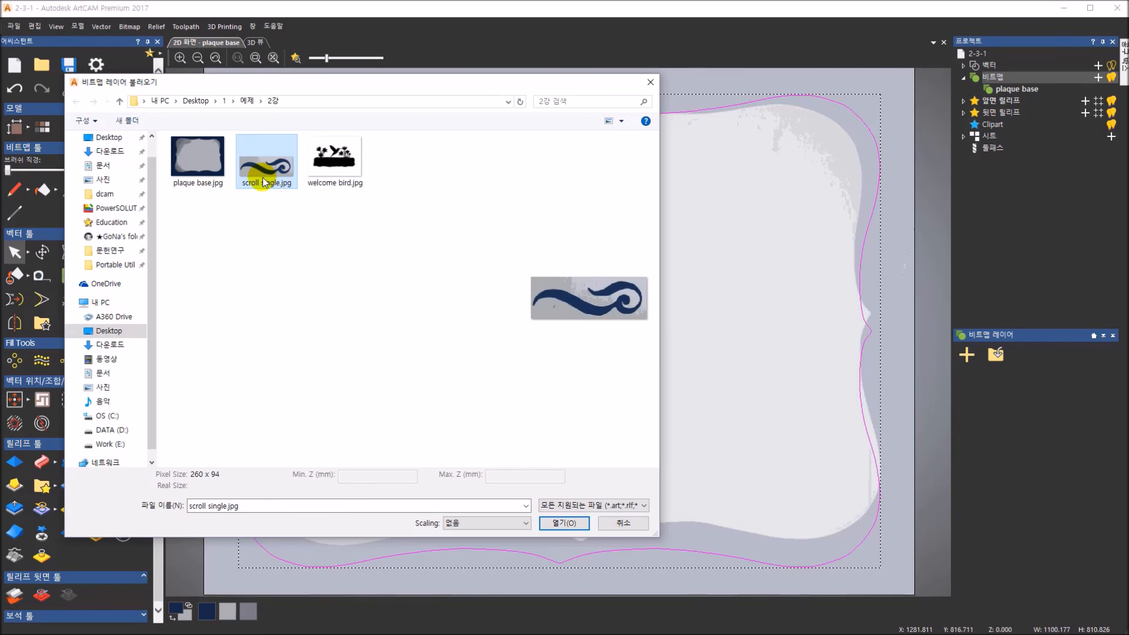
double_click(263, 181)
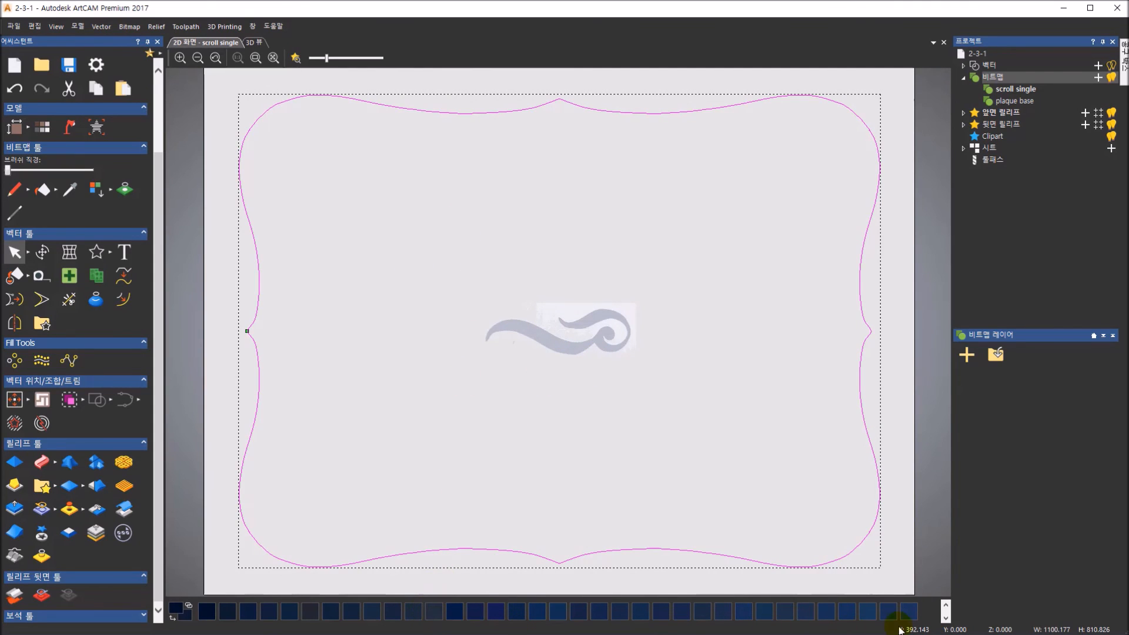
Look through the colour palette of the scroll bitmap and display the bitmap at full strength
click(946, 617)
click(946, 617)
click(946, 618)
click(946, 618)
drag(326, 57, 385, 60)
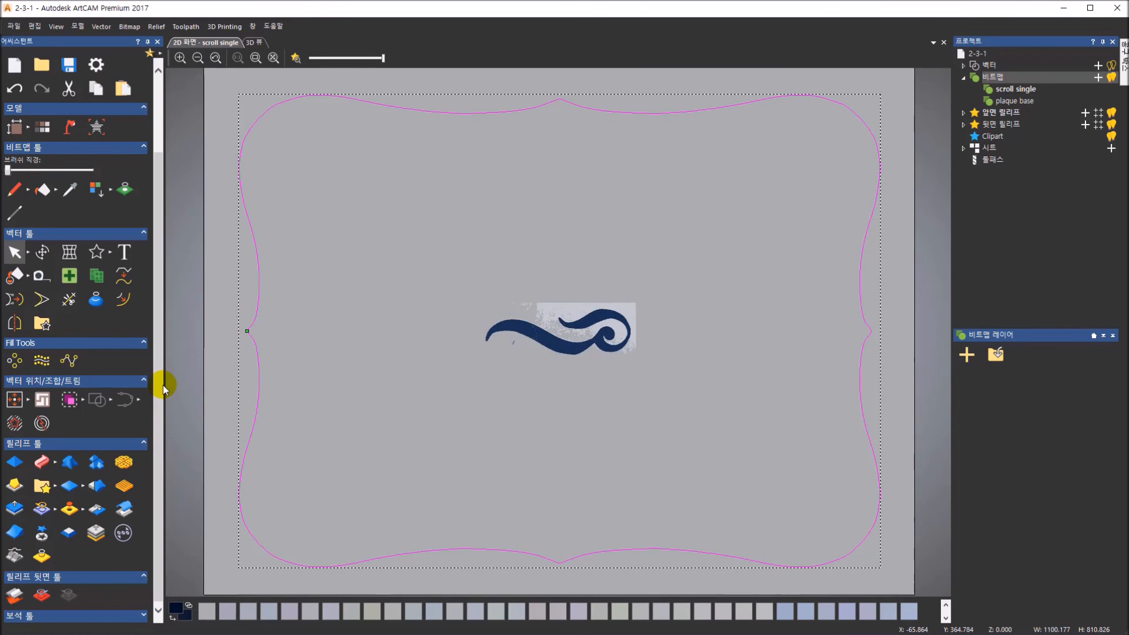
Reduce the scroll bitmap to a maximum of 2 colours
click(110, 193)
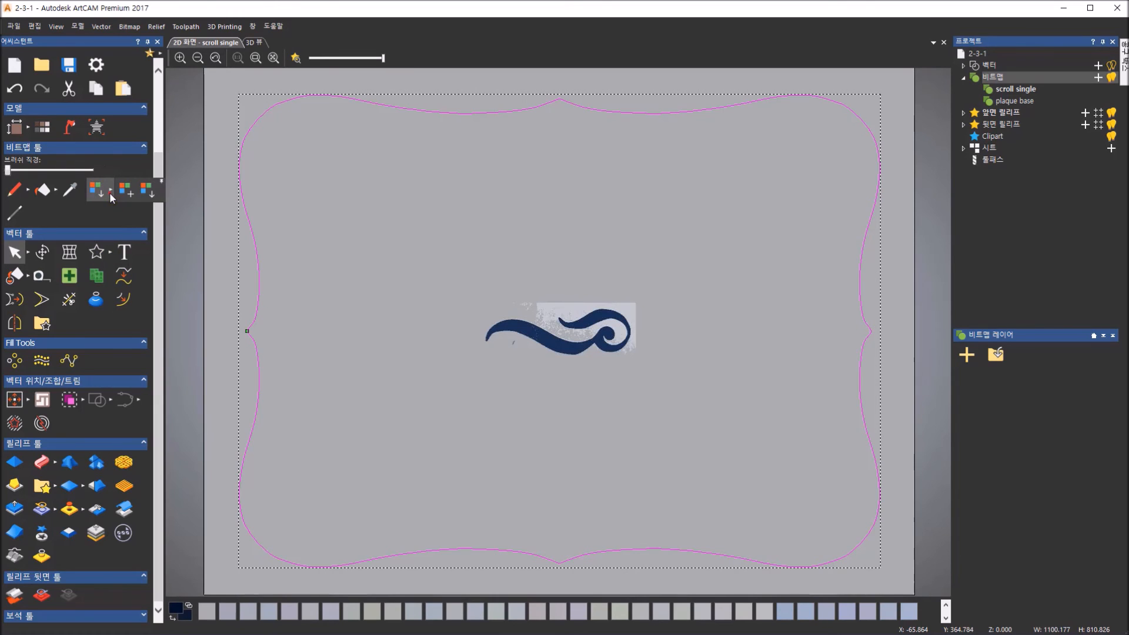
click(151, 198)
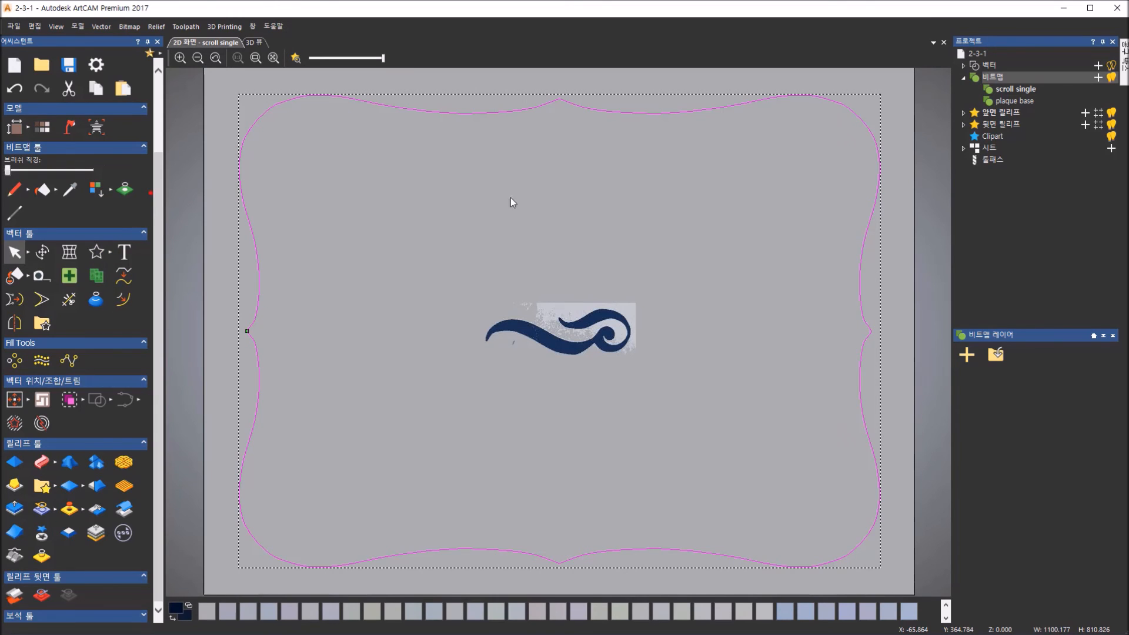
click(588, 328)
drag(497, 329, 483, 328)
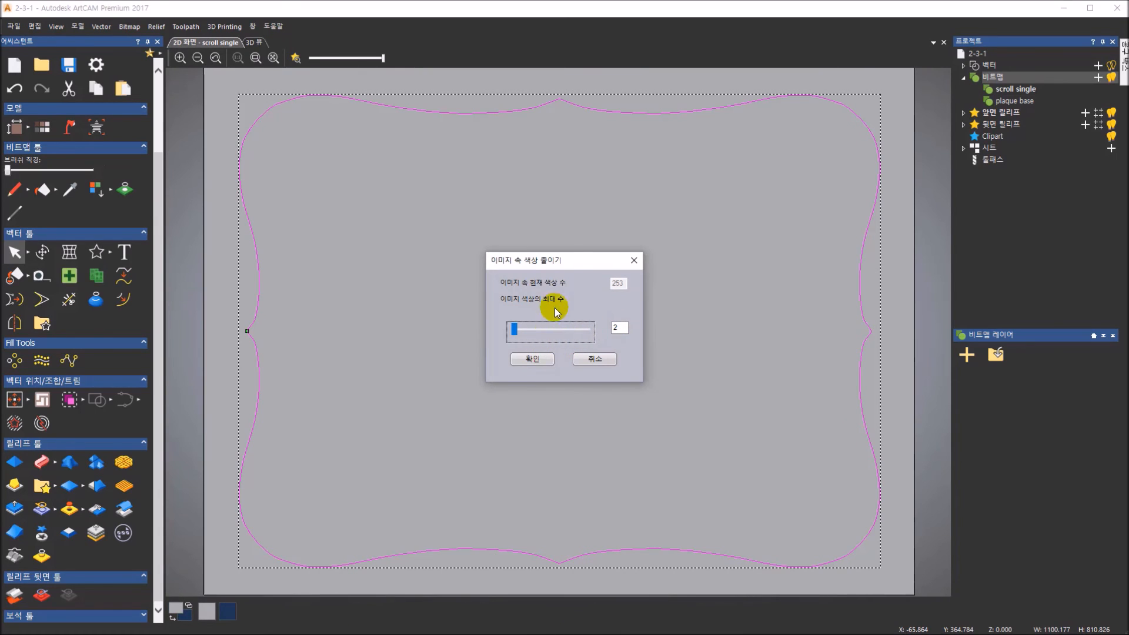
drag(566, 259, 697, 124)
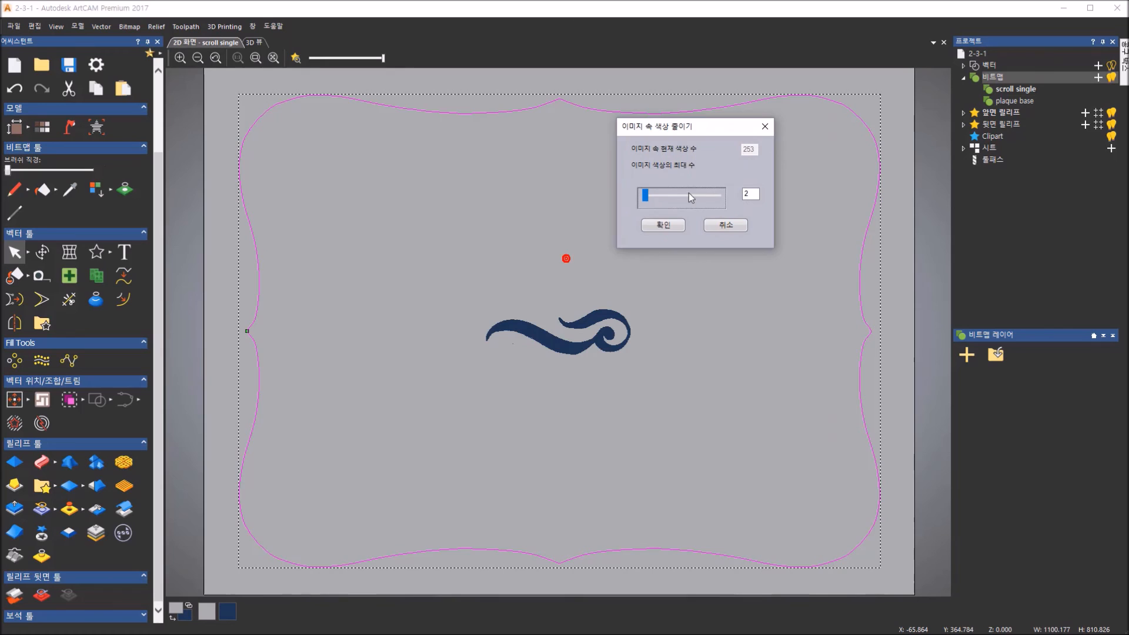
click(668, 227)
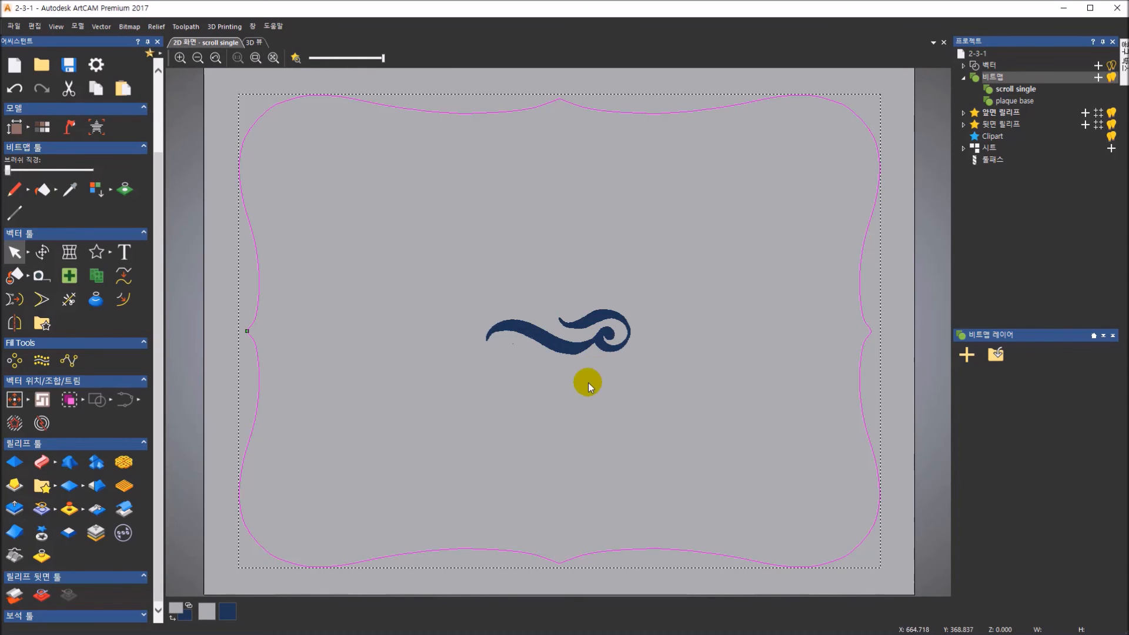
Trace the scroll into a boundary vector with Bitmap to Vector, using dark blue as the primary colour, and fade the bitmap display
scroll(598, 333, up, 2)
scroll(591, 336, up, 2)
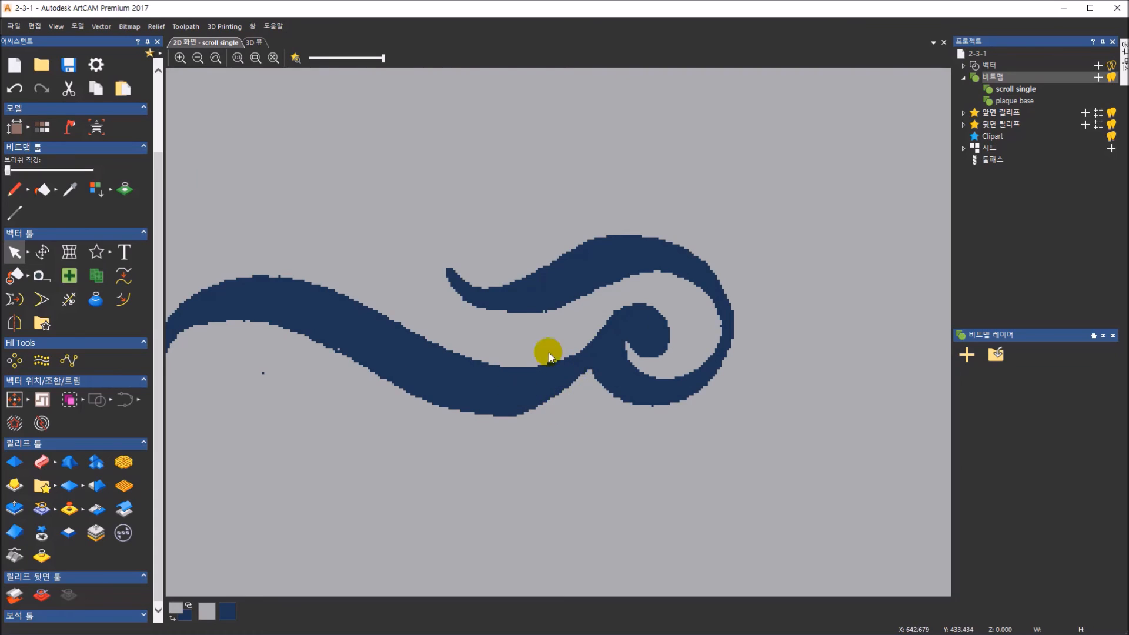
scroll(407, 456, down, 2)
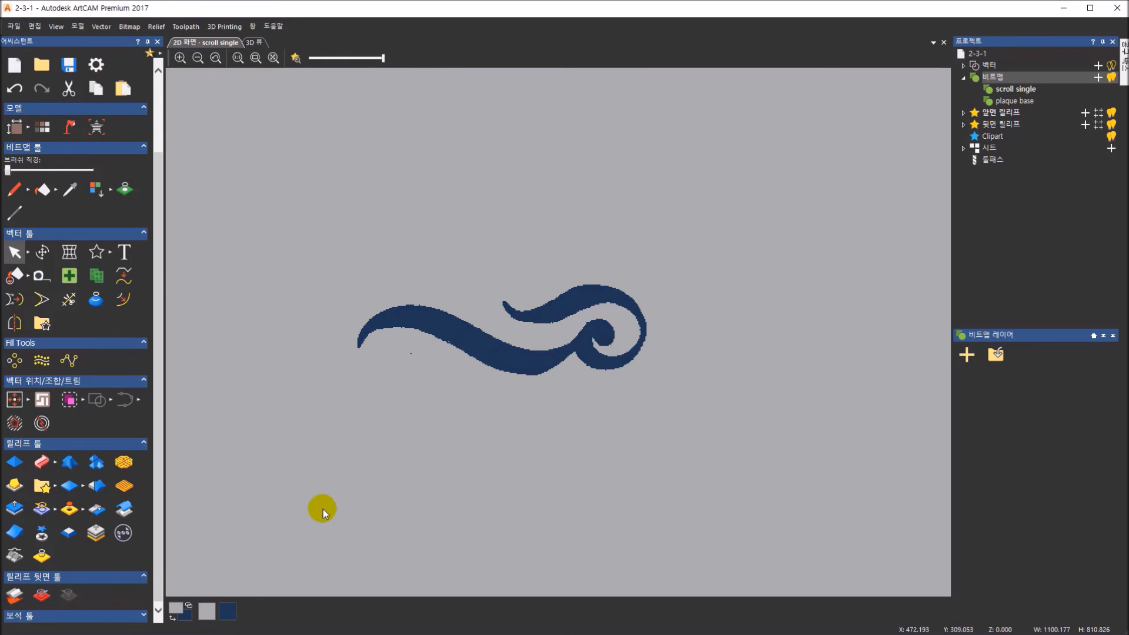
click(233, 615)
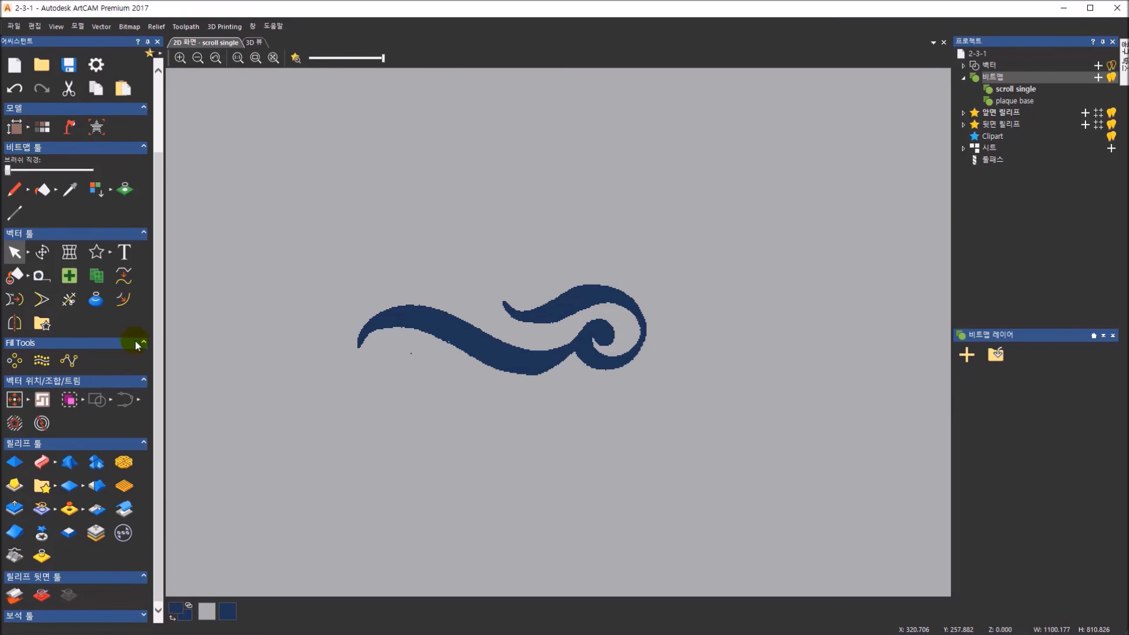
click(124, 191)
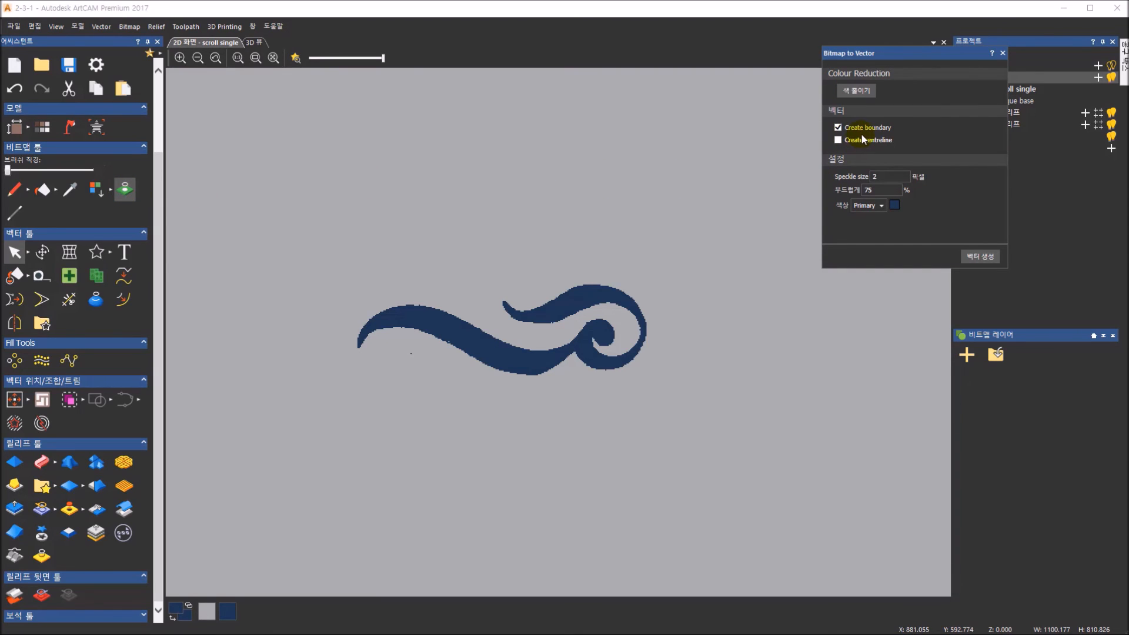
click(982, 257)
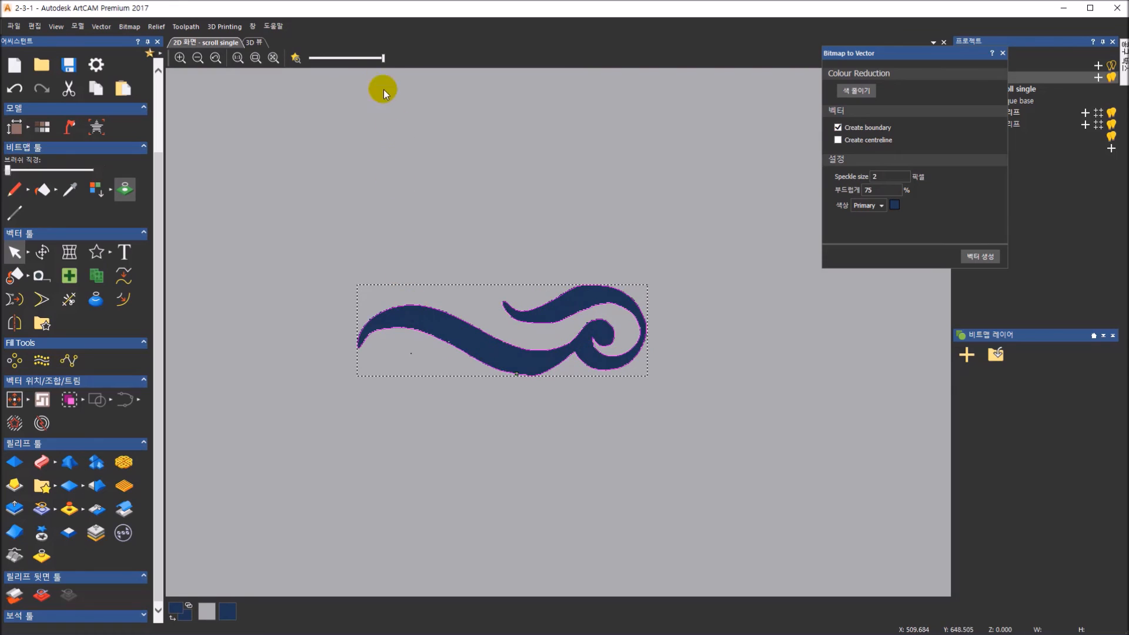
drag(383, 57, 315, 62)
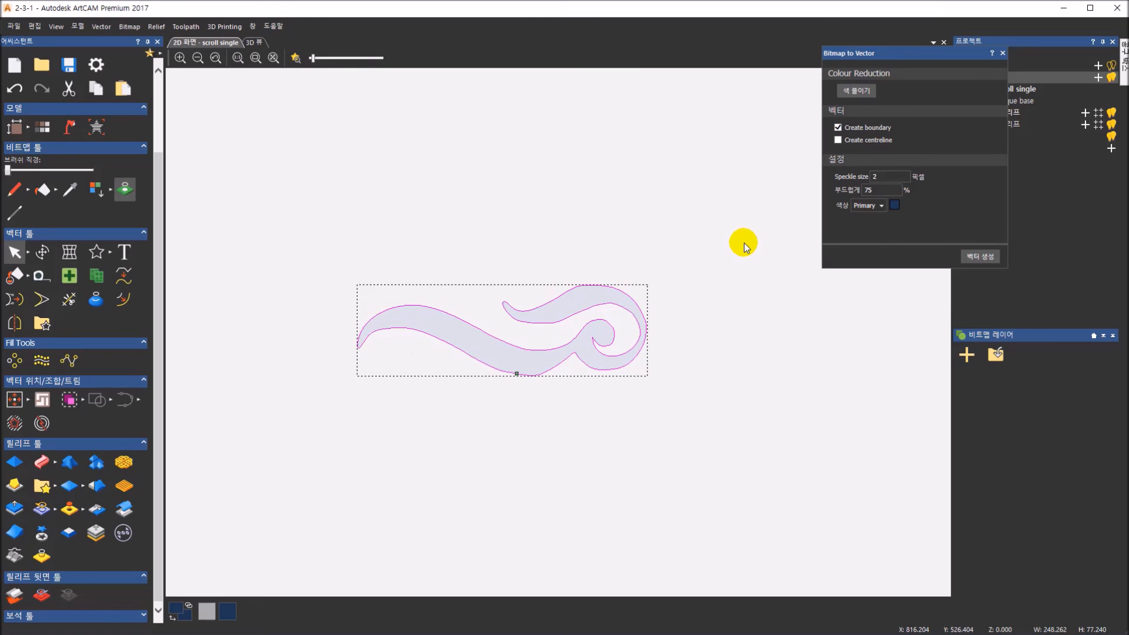
click(1003, 53)
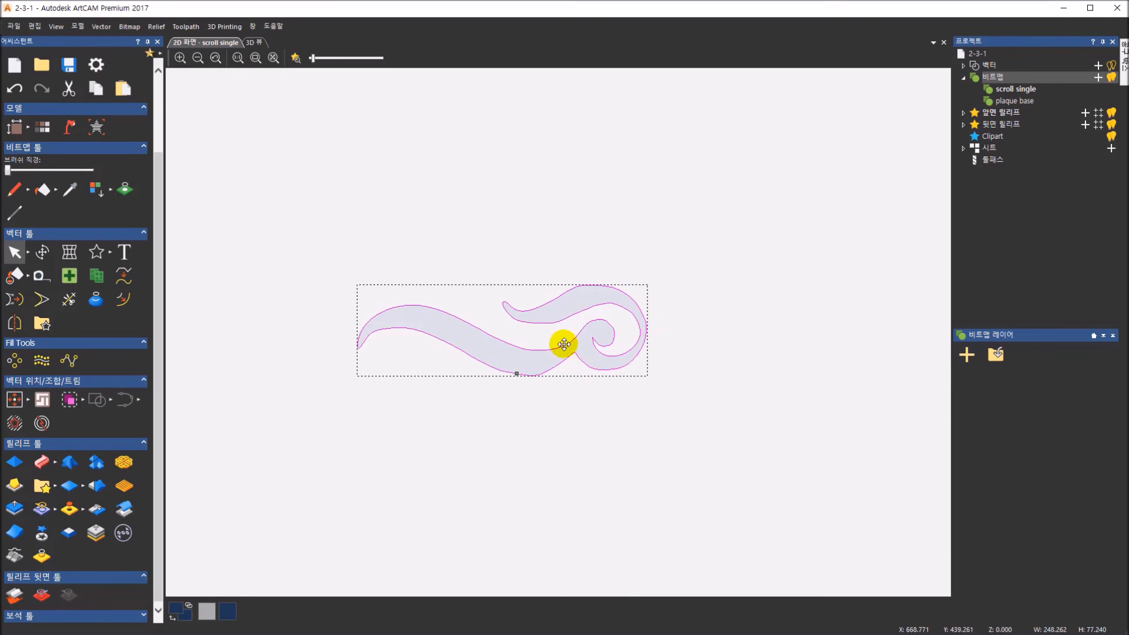
Scale the traced scroll vector to 150% in width and height with the aspect ratio maintained
click(40, 252)
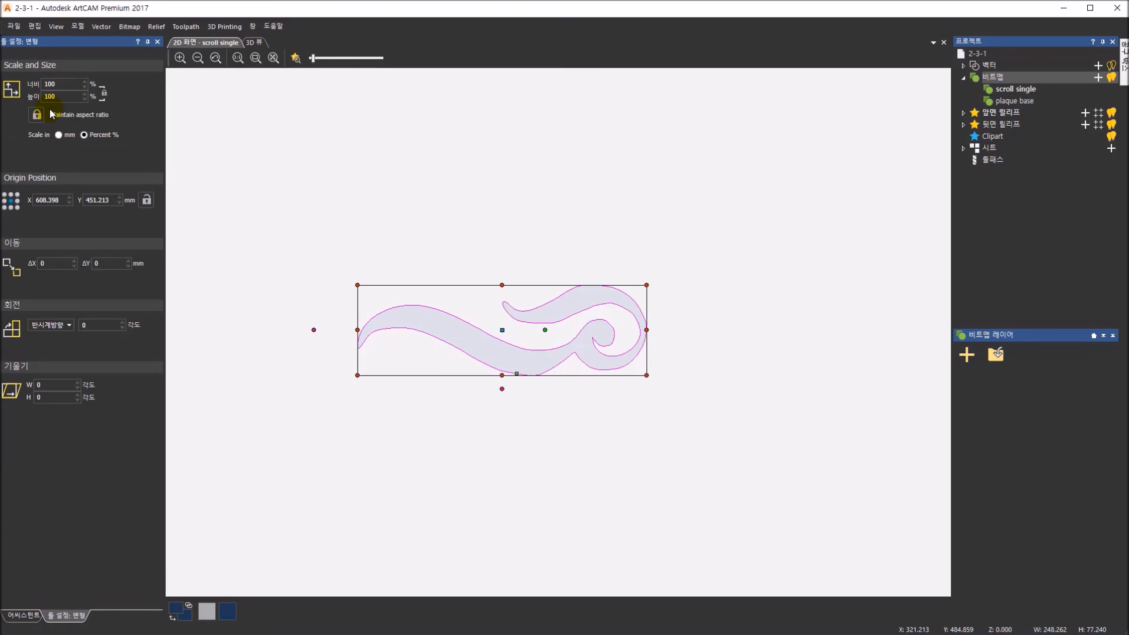
click(50, 97)
click(58, 135)
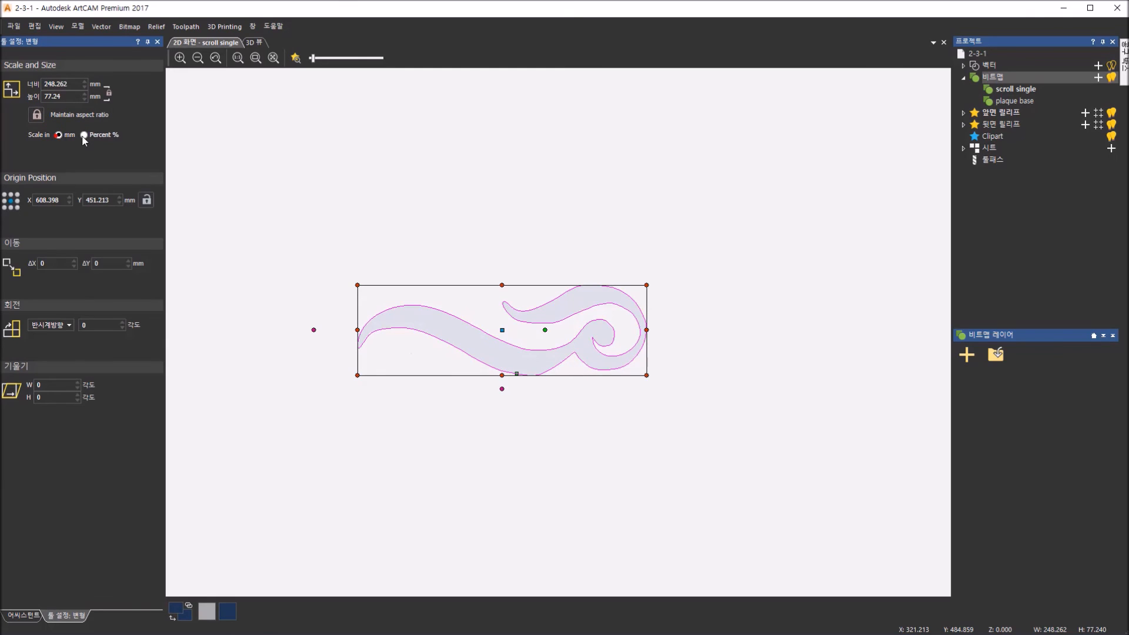
click(84, 135)
click(71, 87)
double_click(70, 87)
text(150)
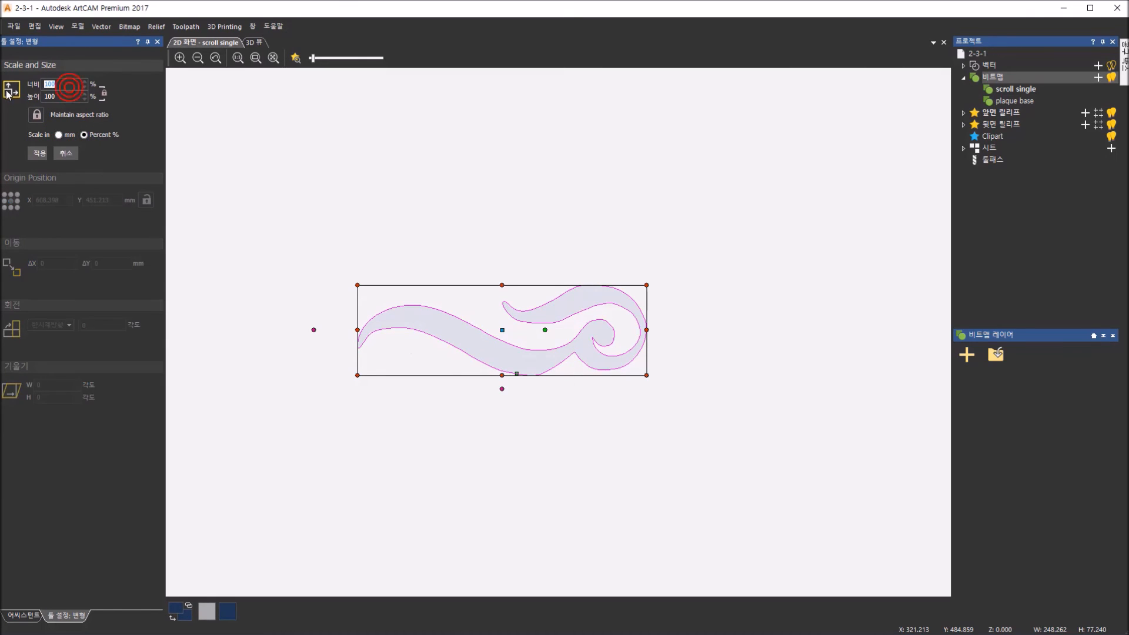
click(40, 154)
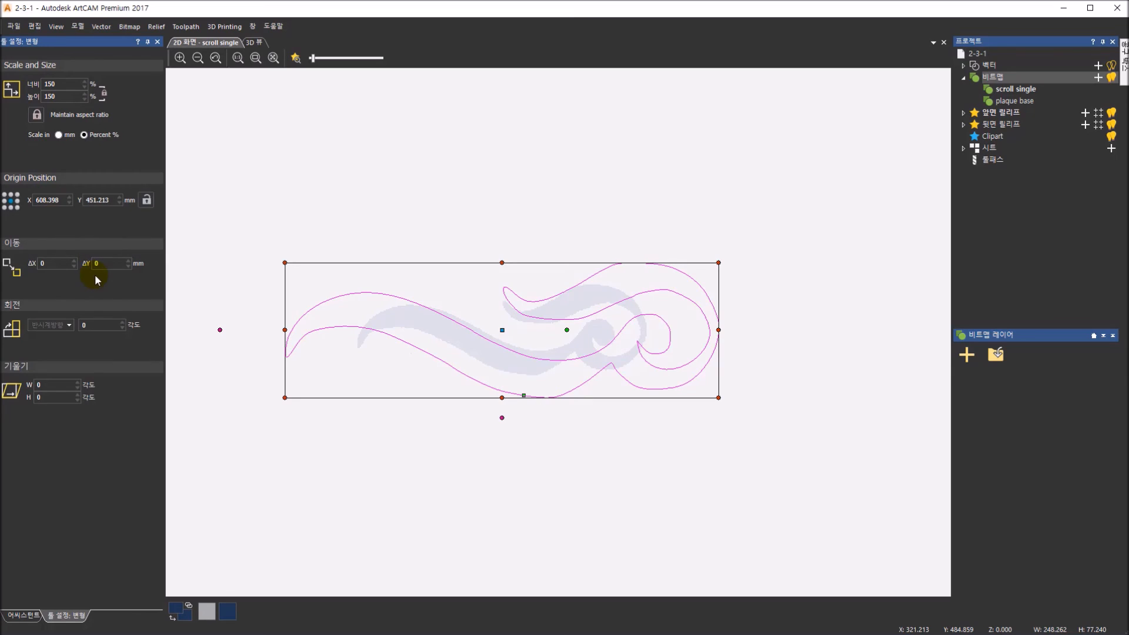
click(158, 43)
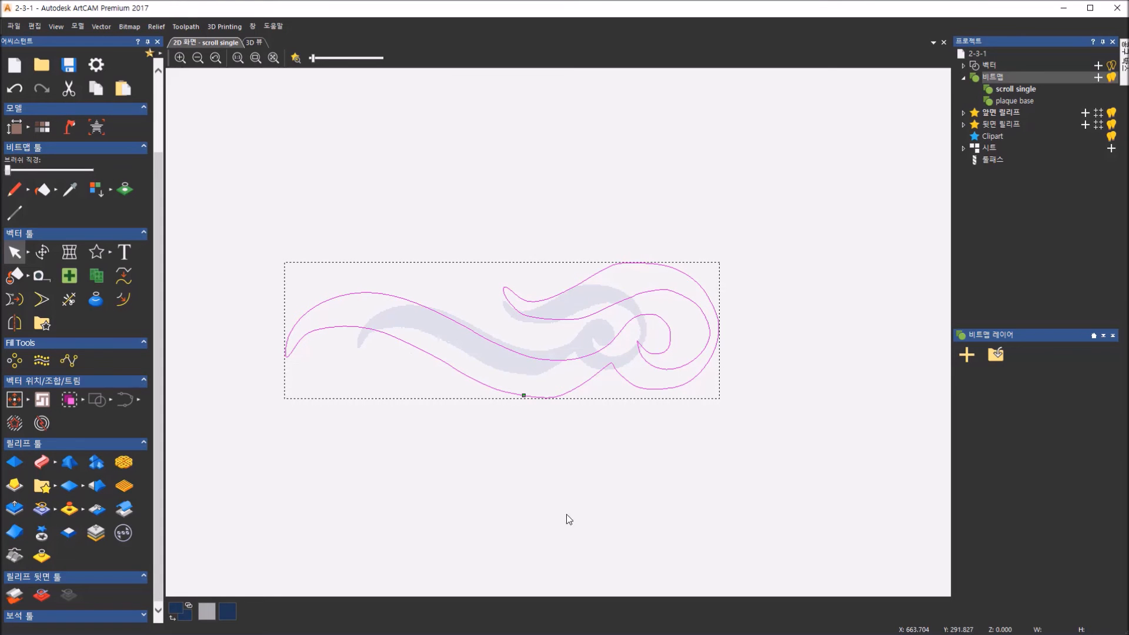
Mirror the scroll vector horizontally to the right, keeping the original as a copy
key(F4)
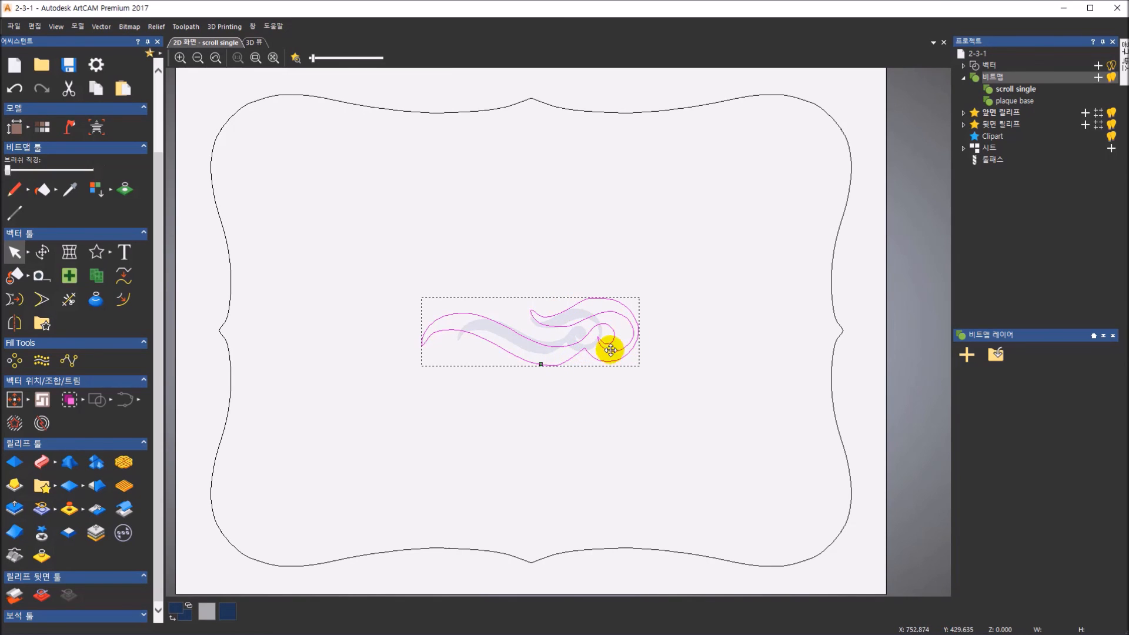
click(15, 325)
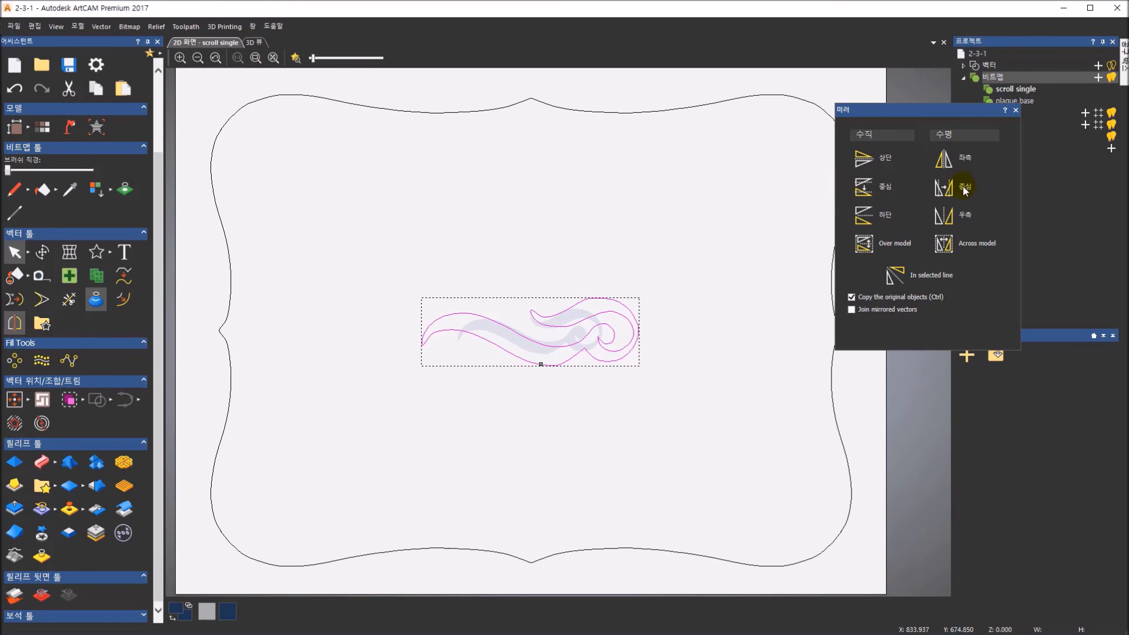
click(947, 225)
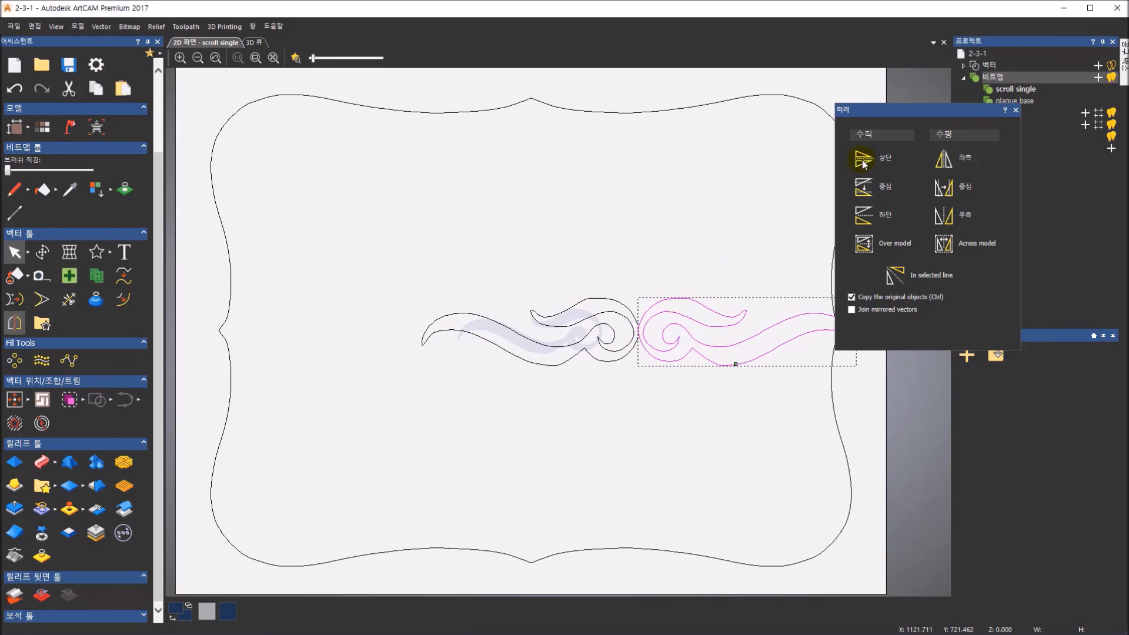
click(1015, 111)
Nudge the mirrored scroll to the left until its curl slightly overlaps the original scroll's curl
scroll(660, 341, up, 2)
scroll(658, 339, up, 2)
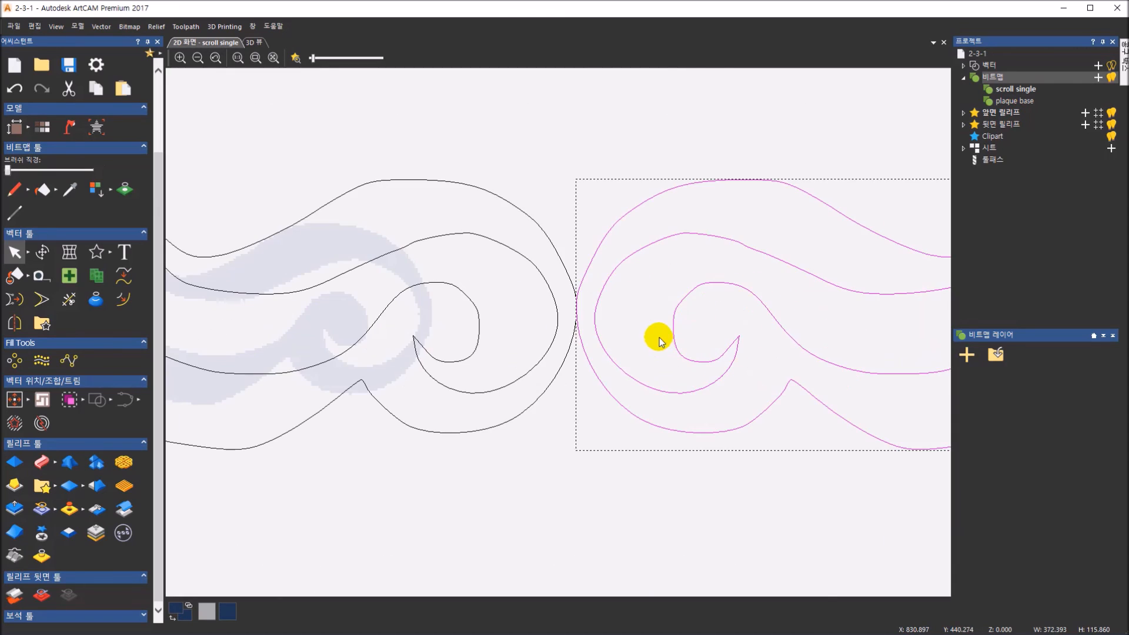
scroll(608, 290, up, 2)
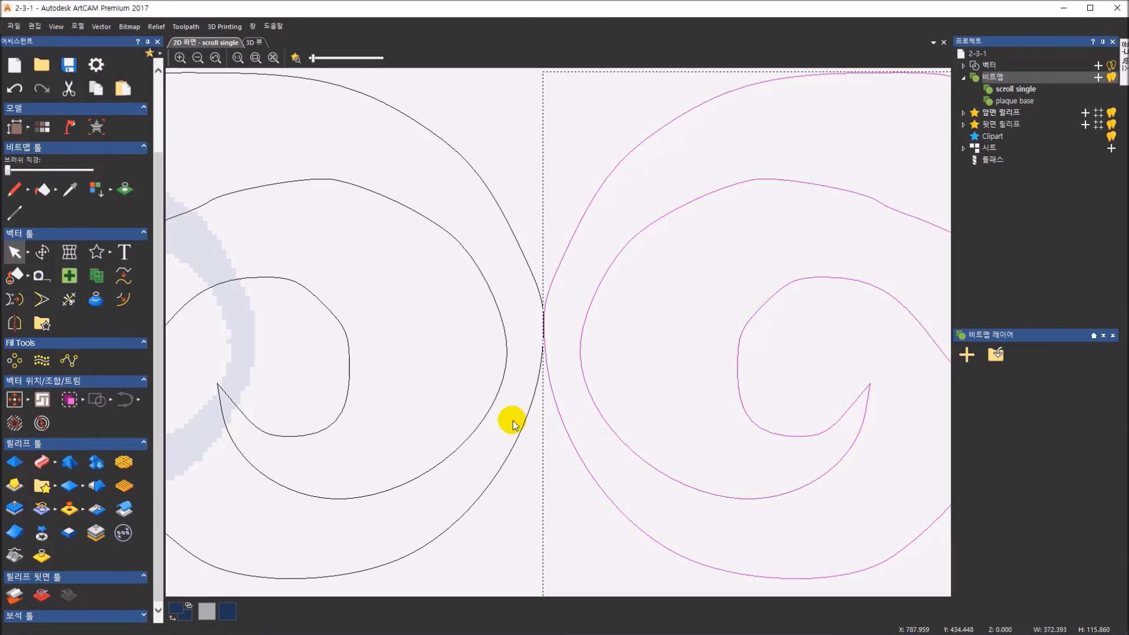
key(Left)
key(Left)
key(Left)
key(Left)
key(Left)
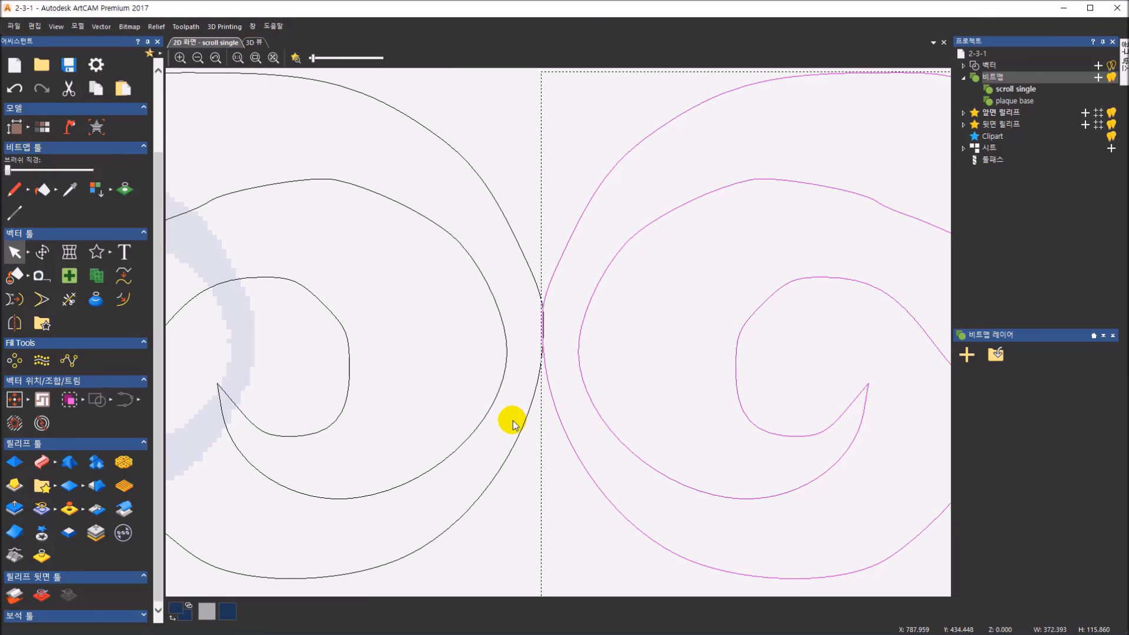
key(Left)
key(Left)
key(Left)
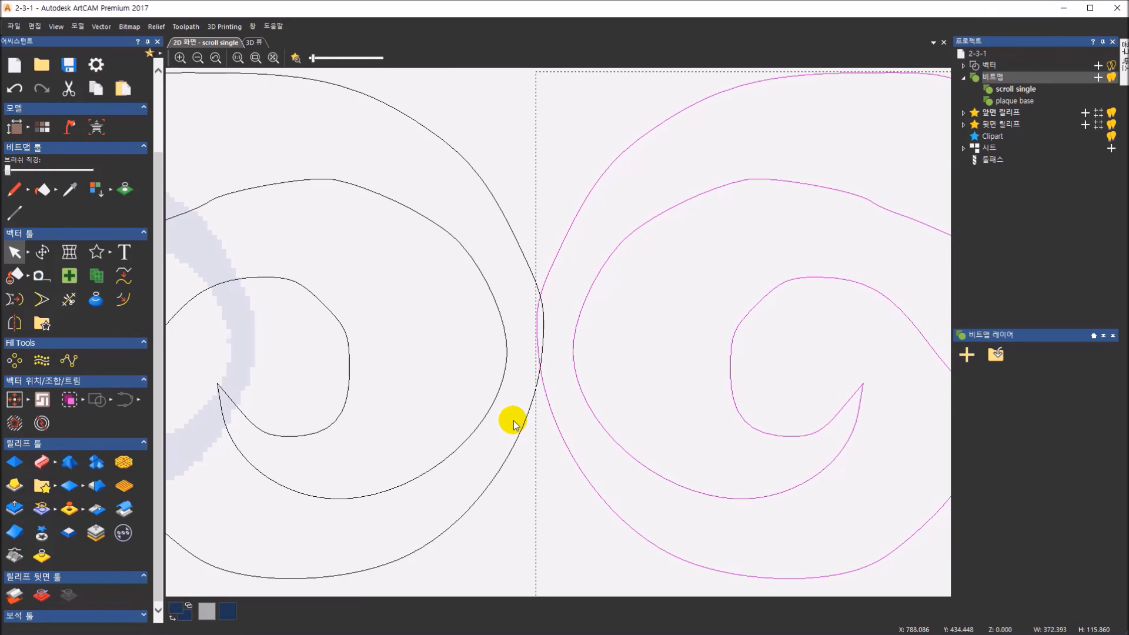
key(Left)
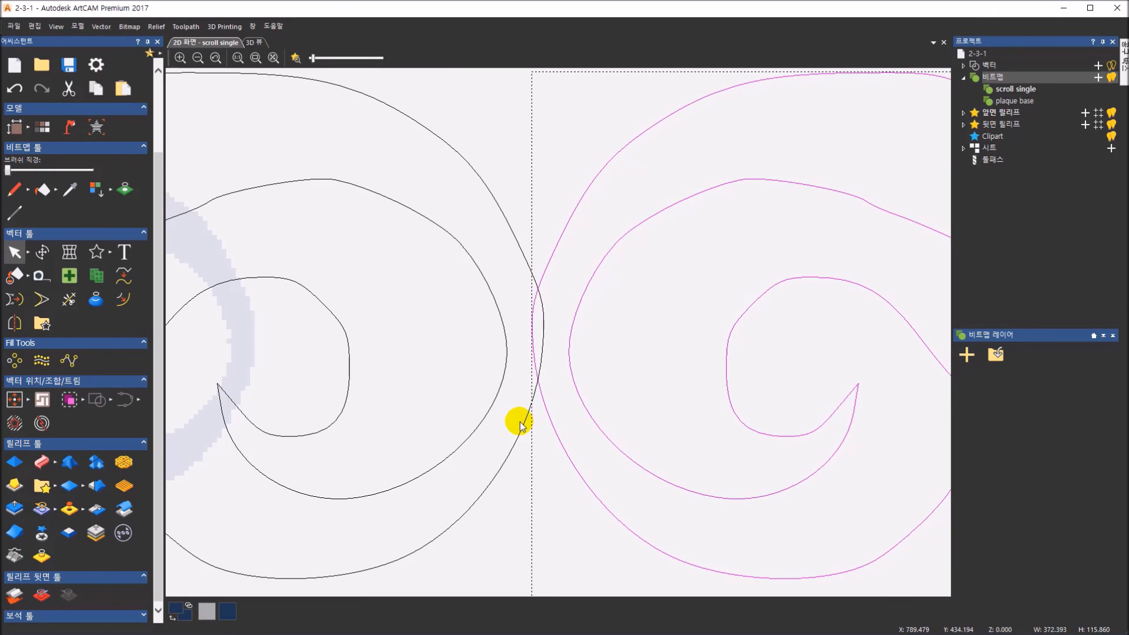
key(Left)
key(Left)
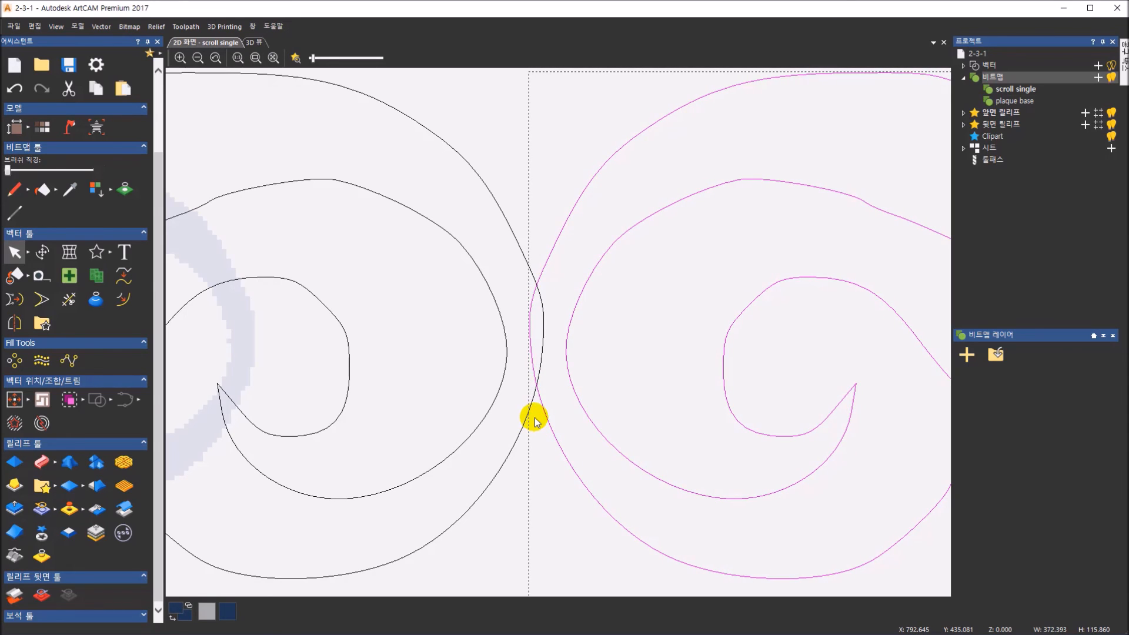
Add the original scroll to the selection and weld the two overlapping scrolls into one vector
scroll(534, 419, down, 8)
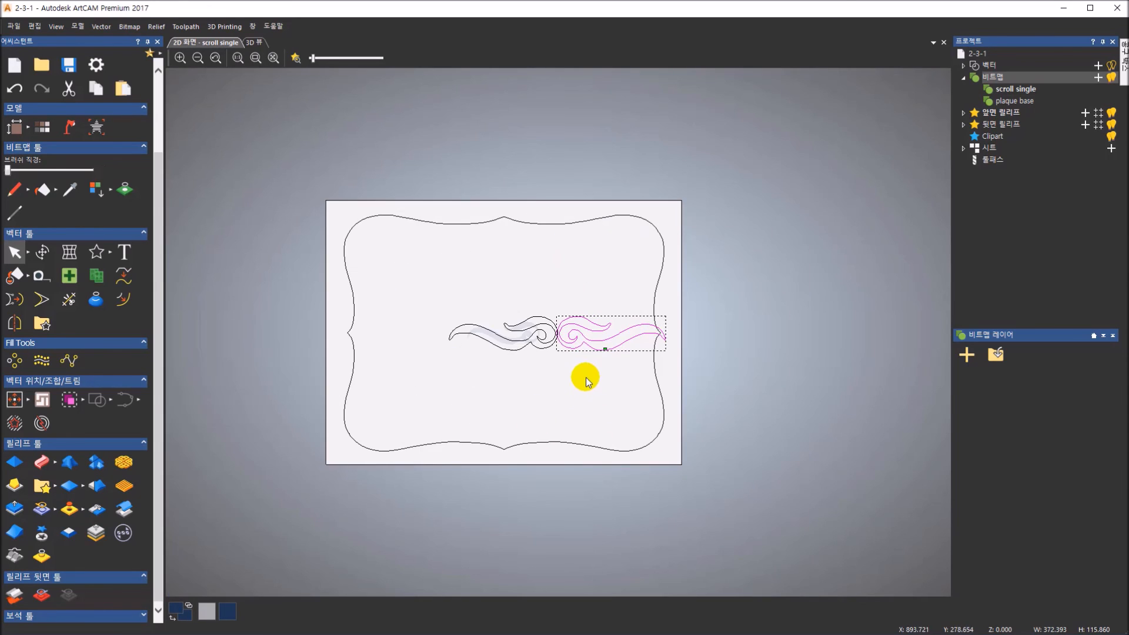
scroll(585, 379, up, 3)
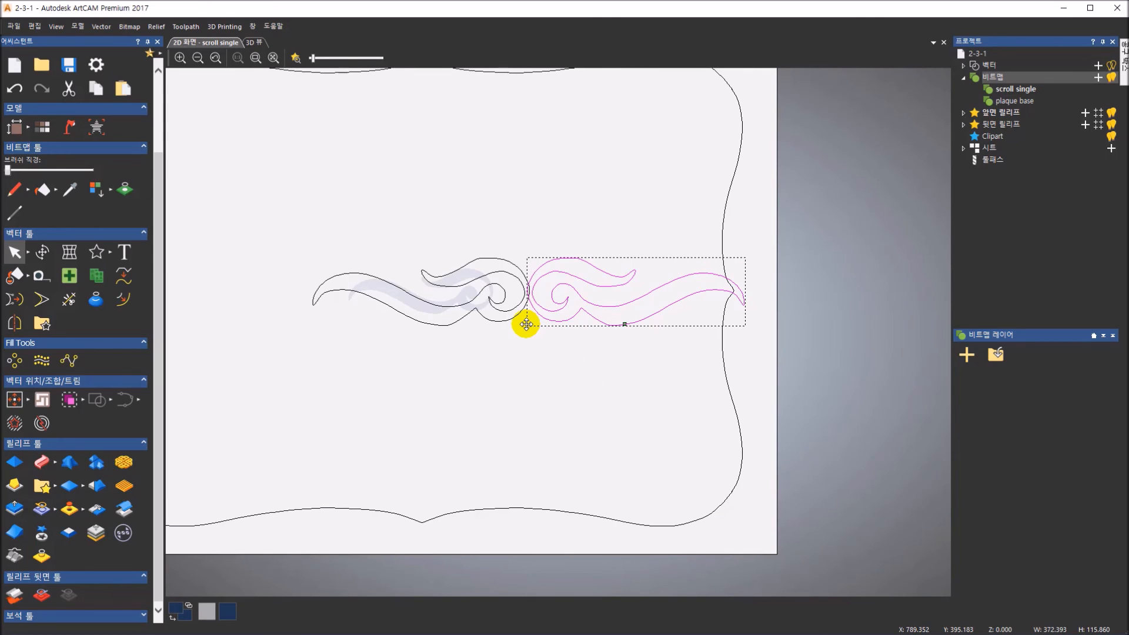
shift+click(511, 314)
scroll(557, 302, up, 3)
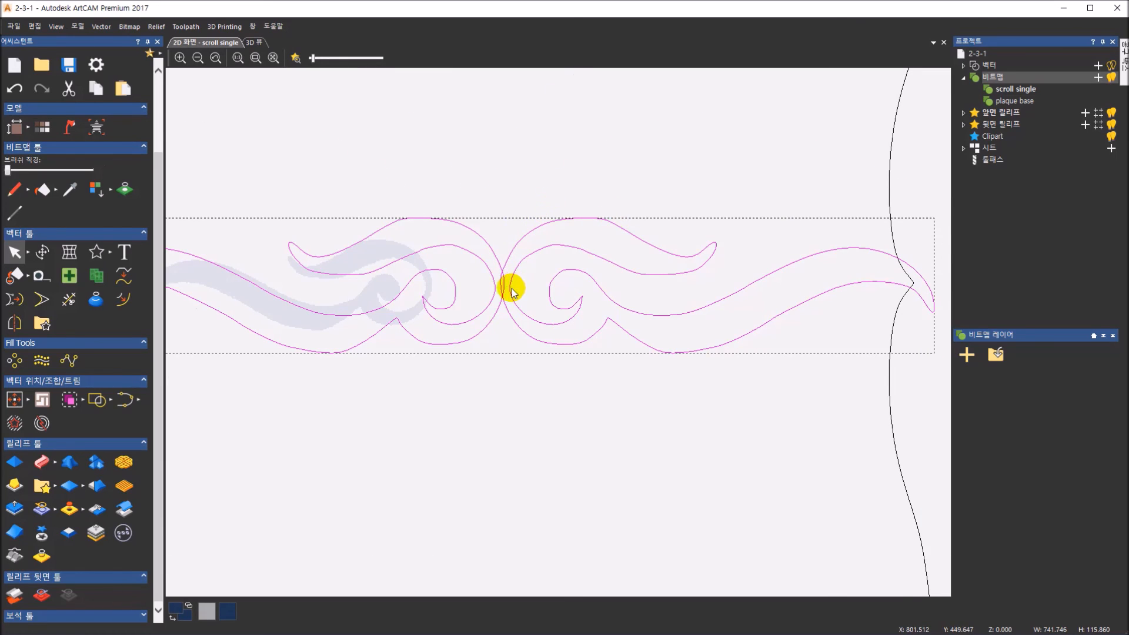
scroll(511, 289, up, 5)
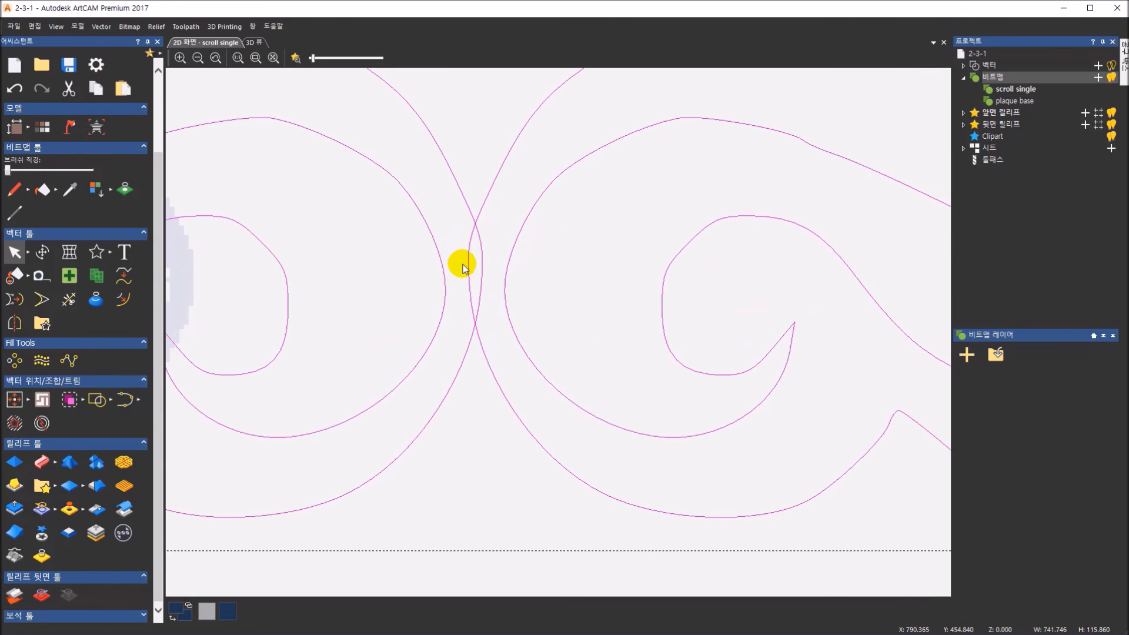
click(111, 395)
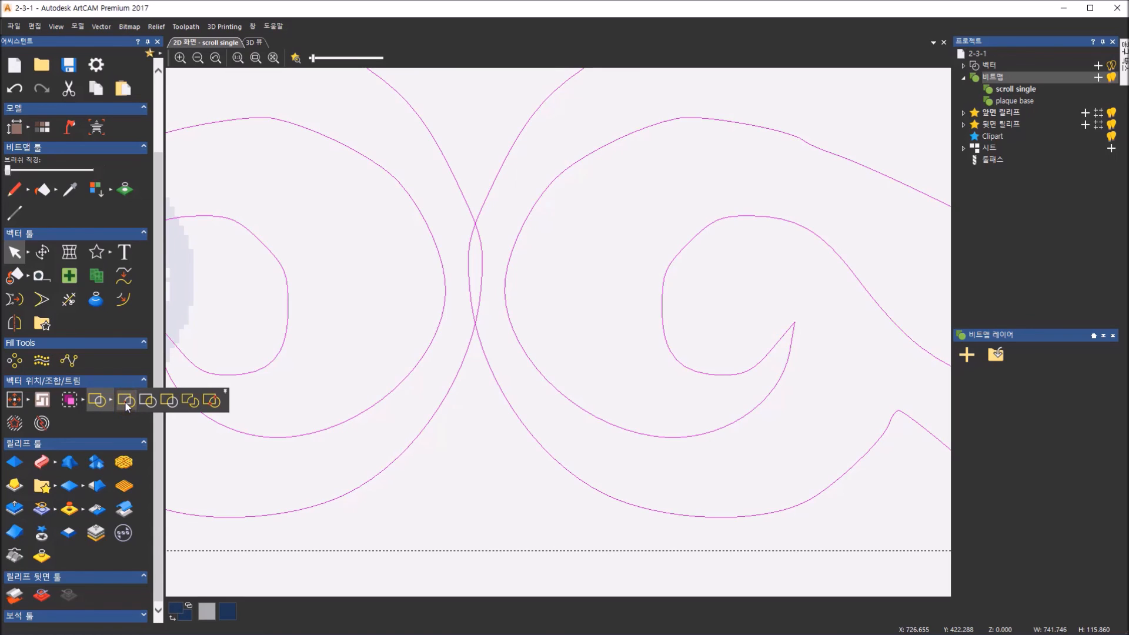
click(126, 402)
scroll(529, 391, down, 3)
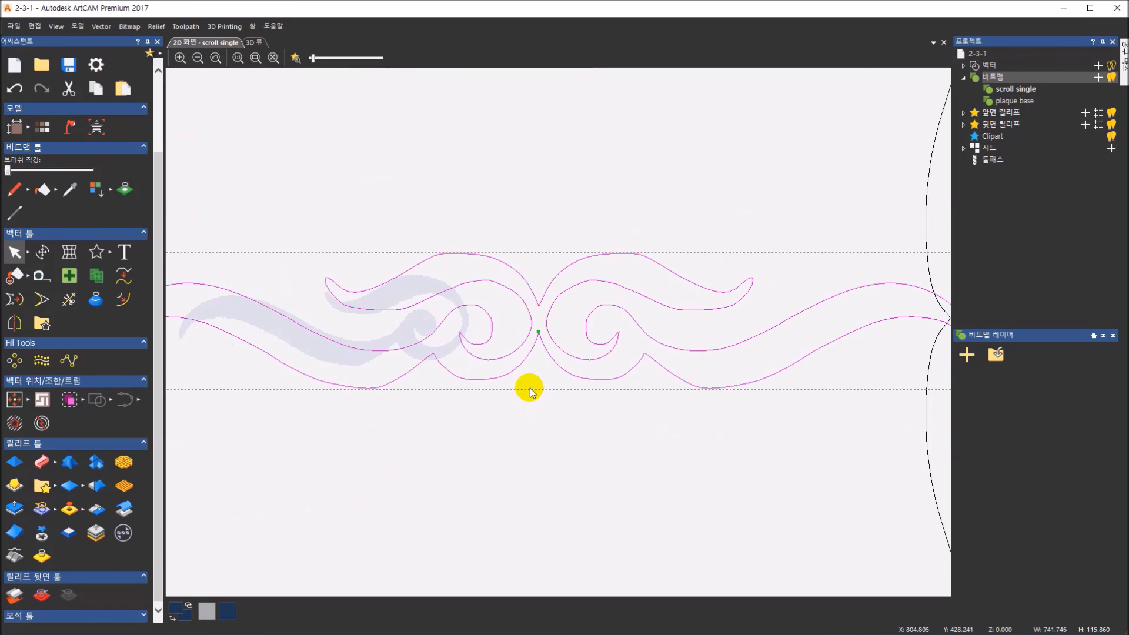
Centre the welded scroll in the model and move it straight down to just above the plaque's lower edge
scroll(530, 391, down, 2)
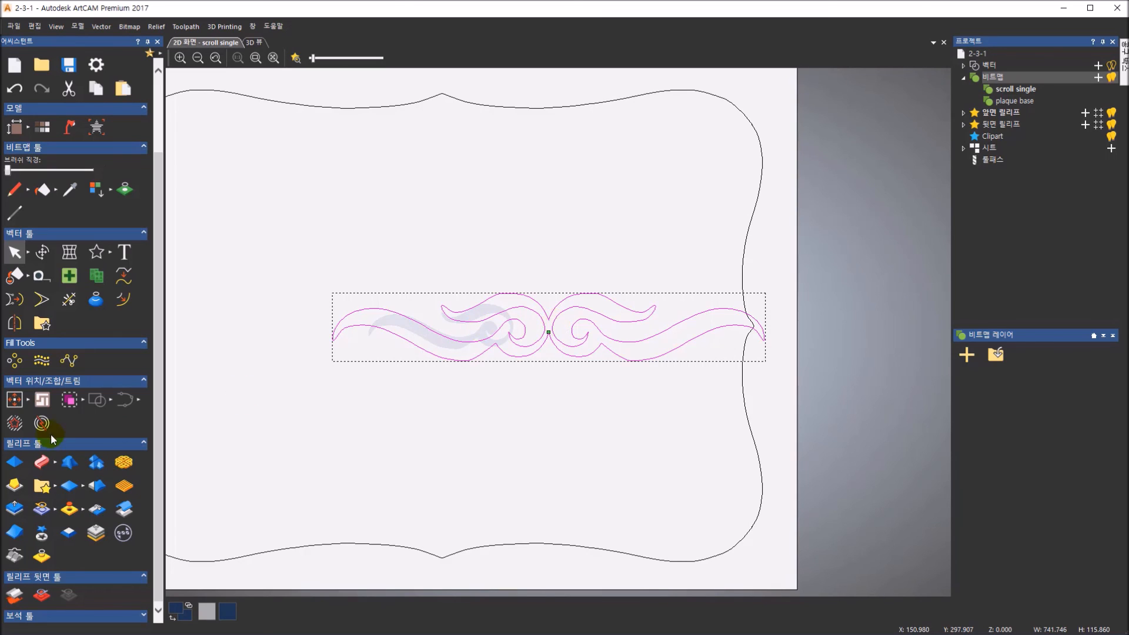
click(29, 400)
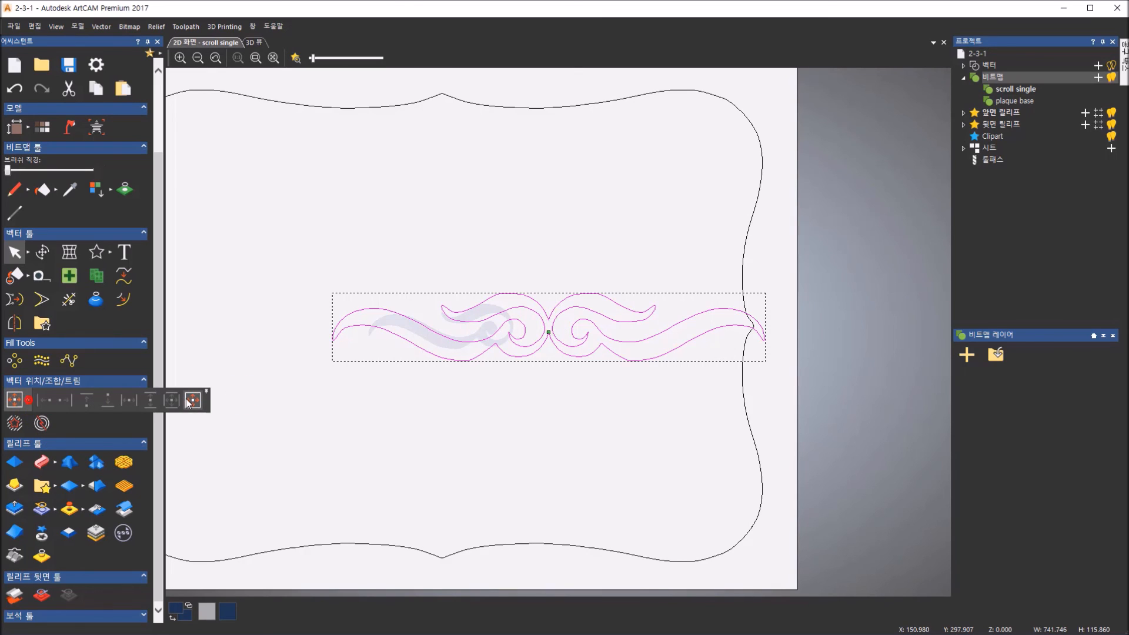
click(187, 400)
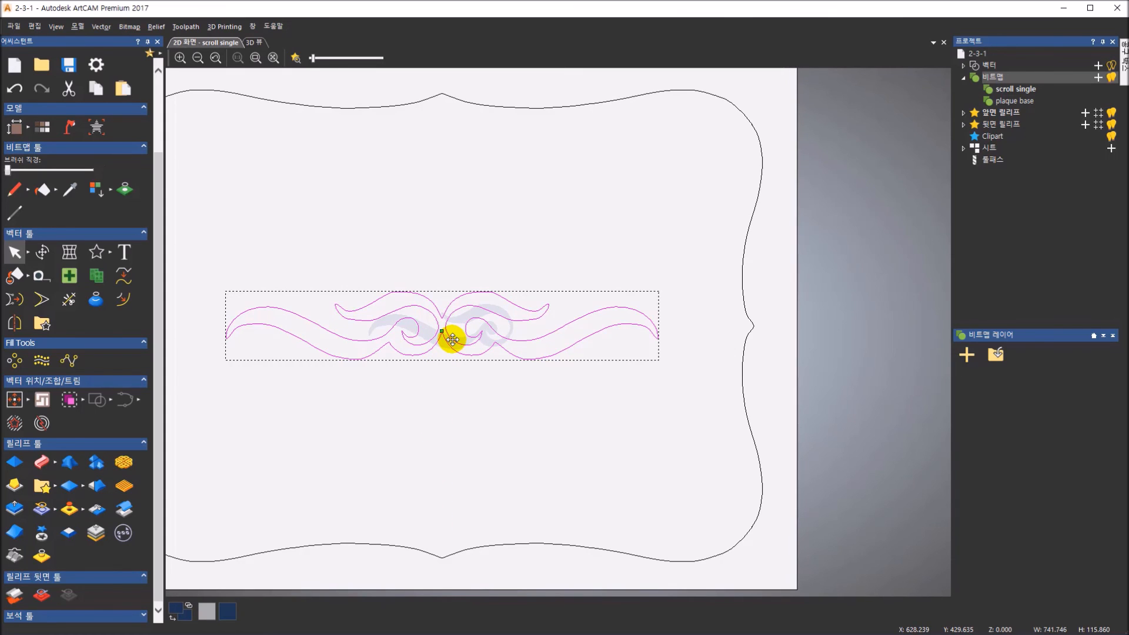
drag(452, 340, 465, 194)
key(Escape)
drag(480, 416, 452, 520)
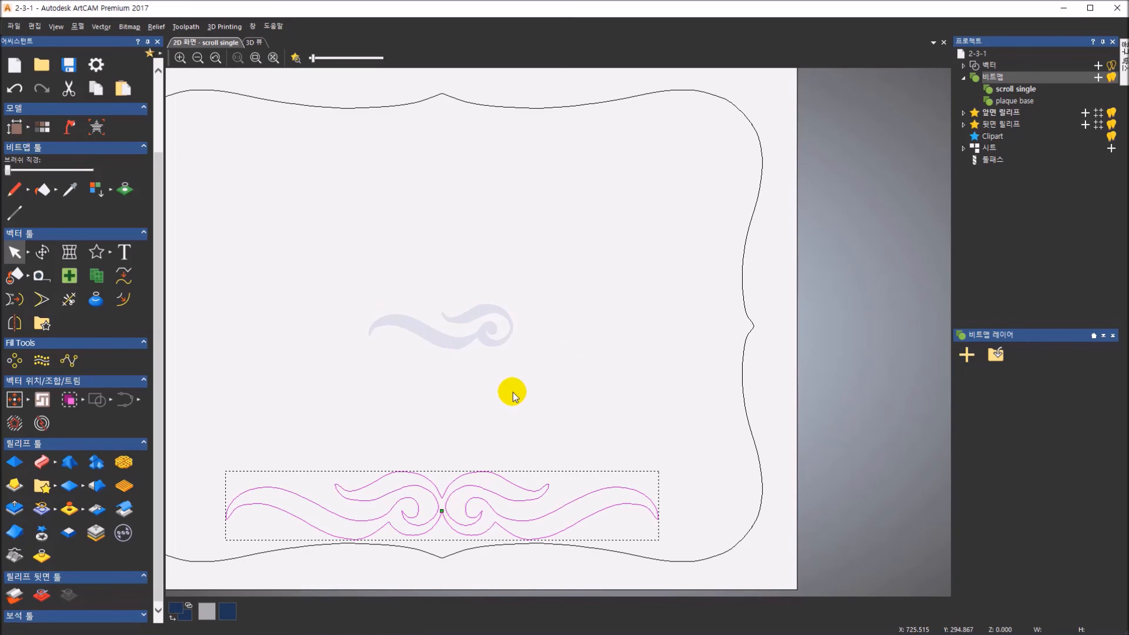
Mirror the lower scroll ornament vertically over the model, keeping the original as a copy, and clear the selection
click(518, 361)
click(498, 499)
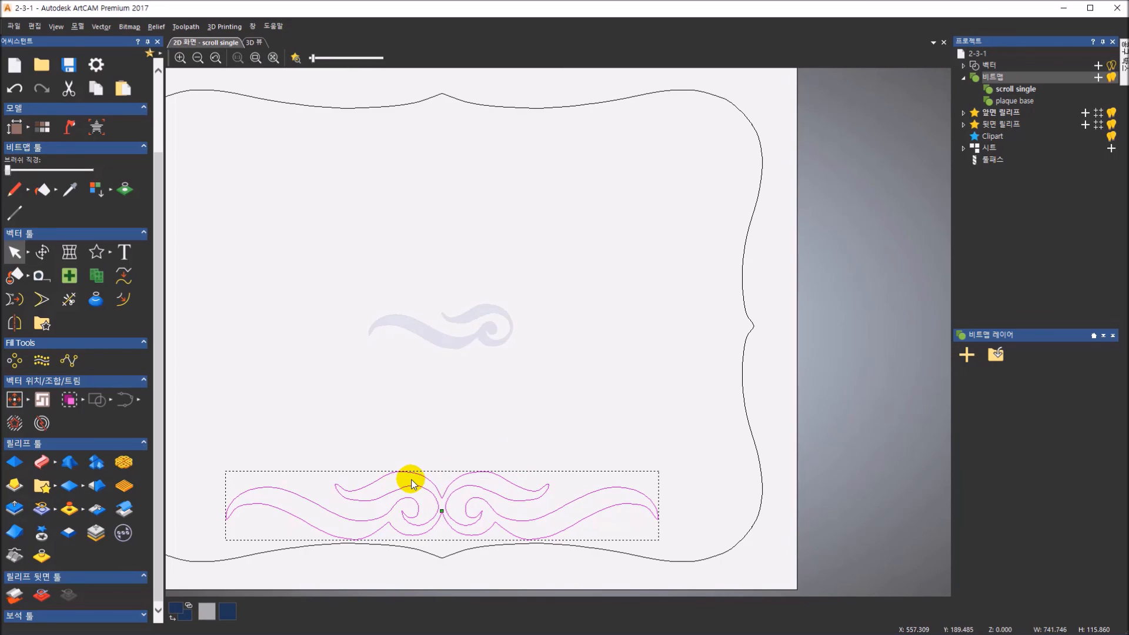
click(17, 329)
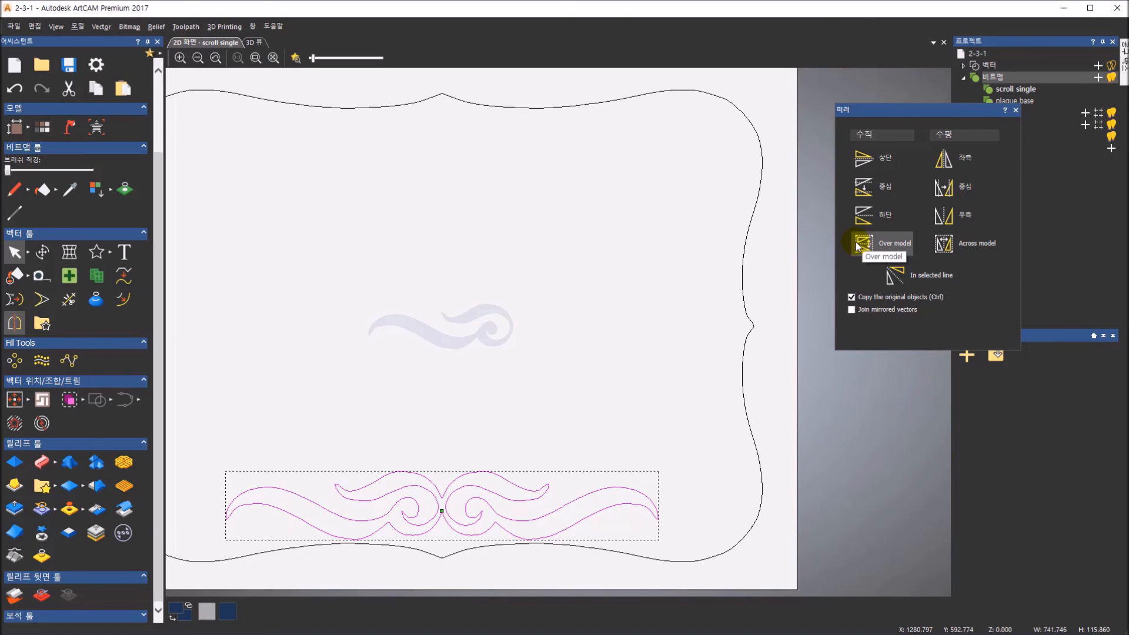
click(888, 246)
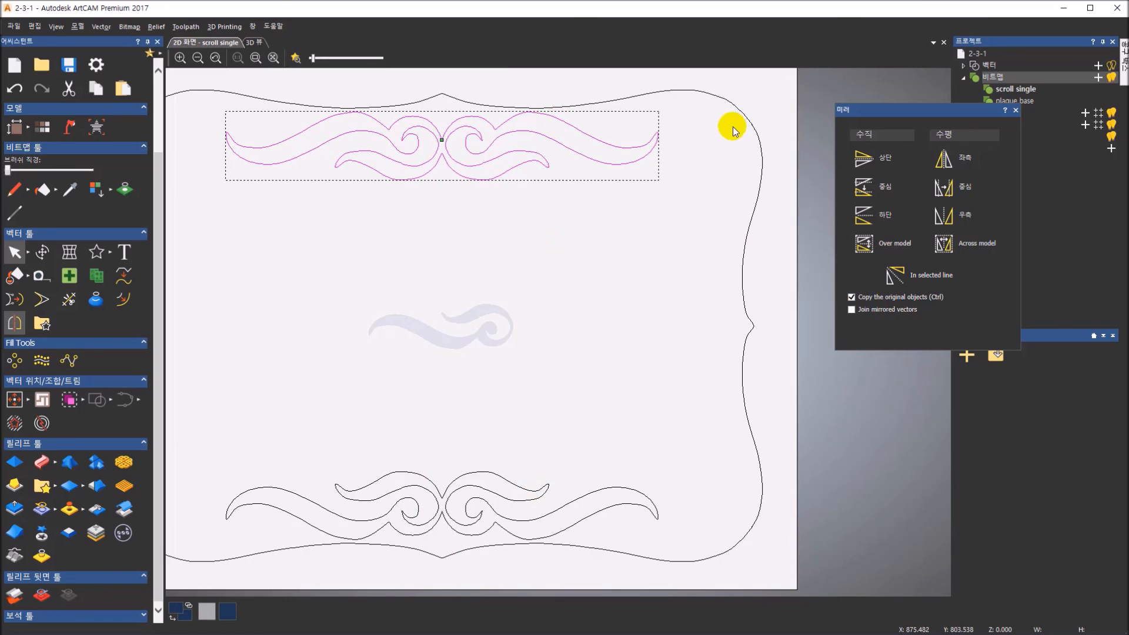
click(1015, 110)
click(682, 247)
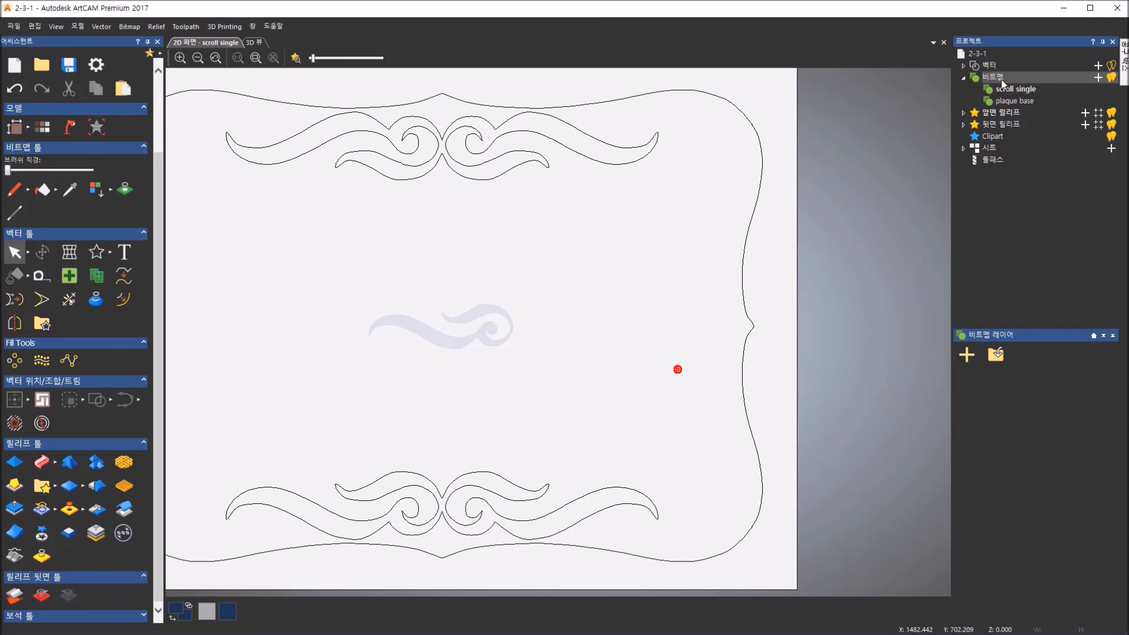
Load welcome bird.jpg as a bitmap layer and reduce its colours to two
click(998, 354)
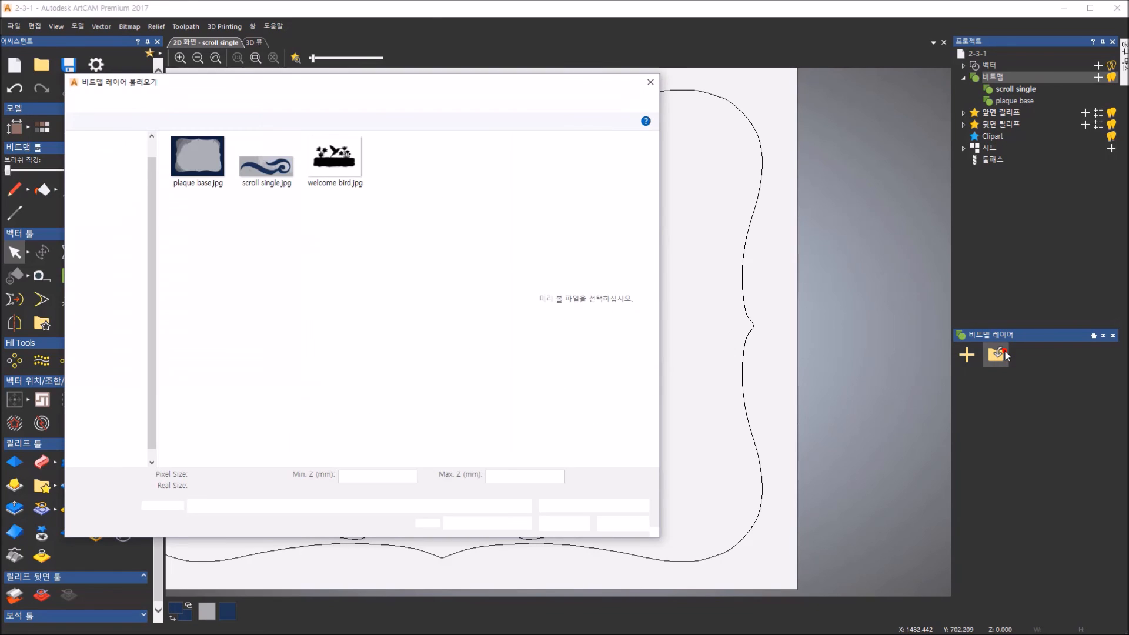
click(348, 162)
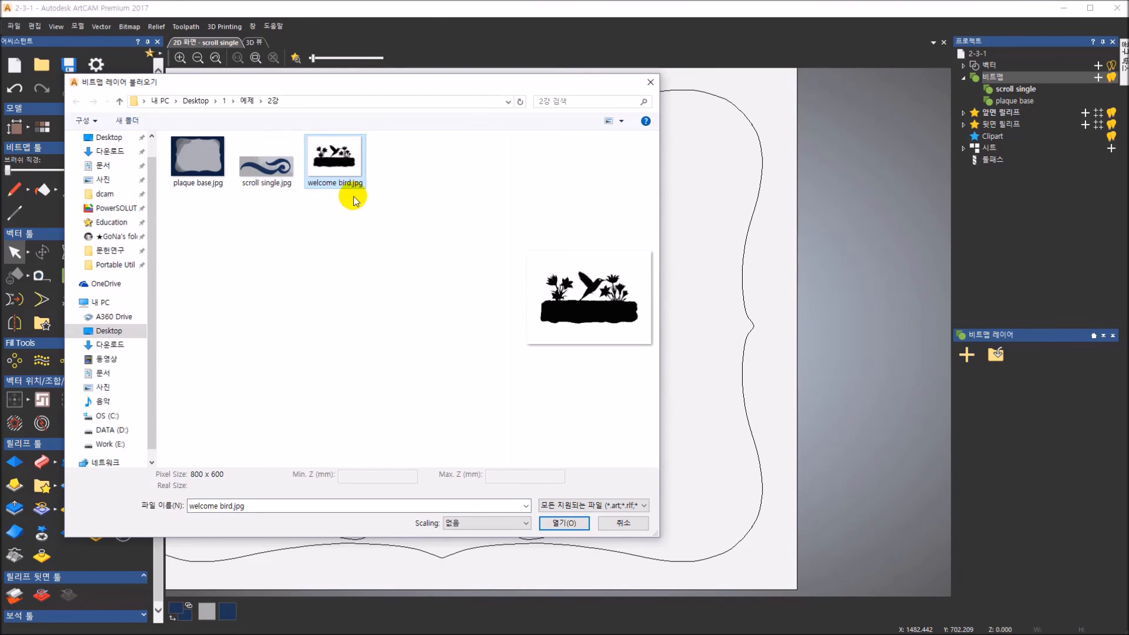
click(566, 523)
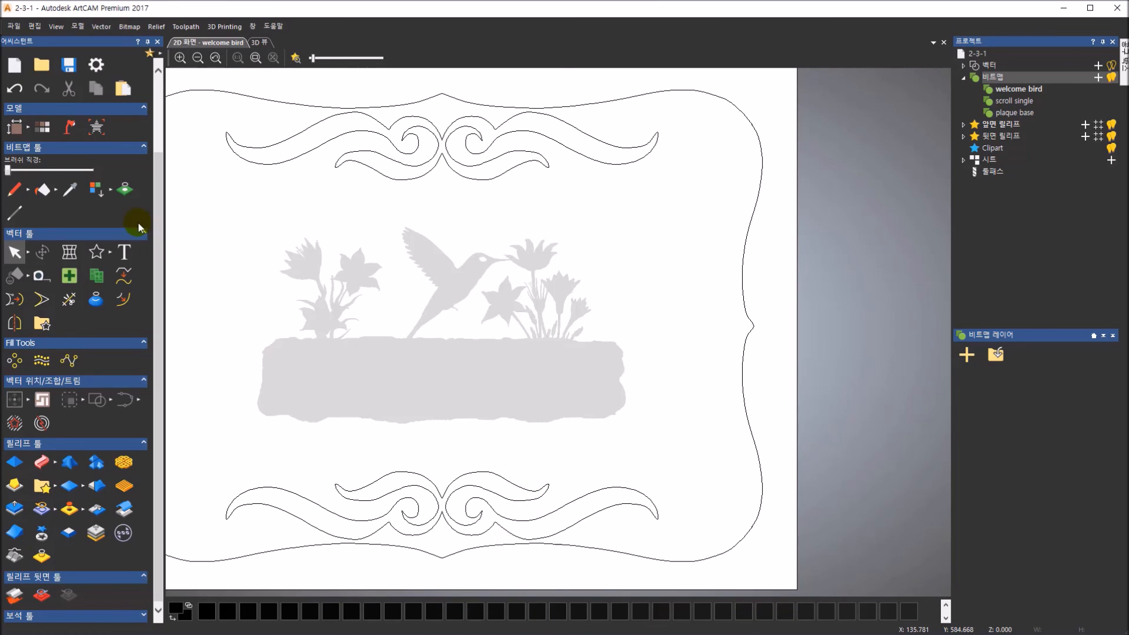
click(111, 189)
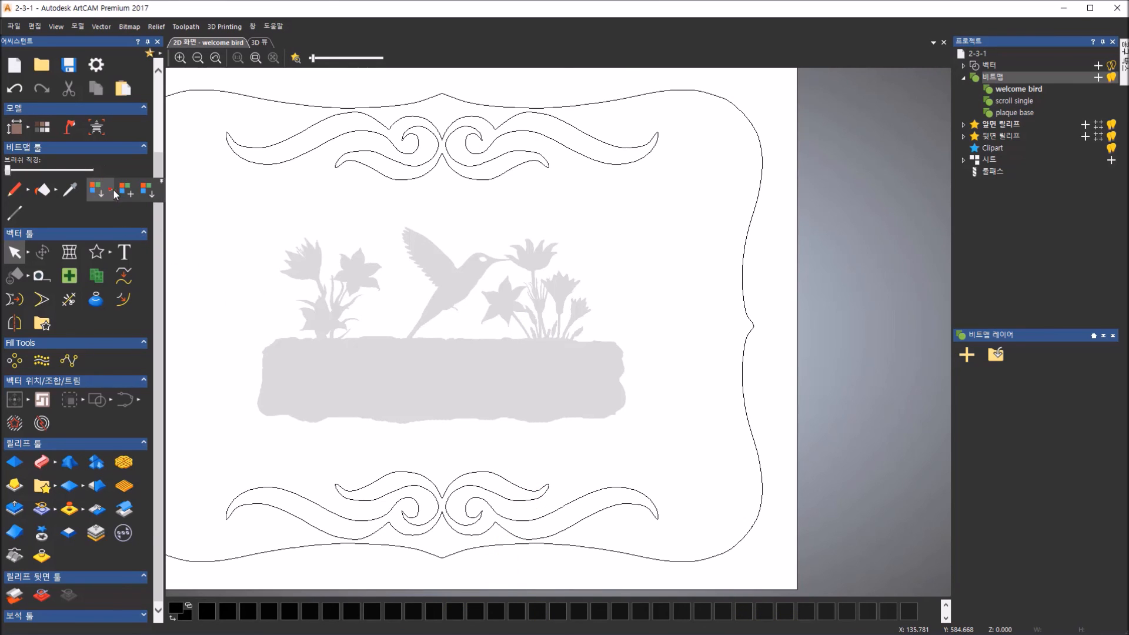
click(147, 192)
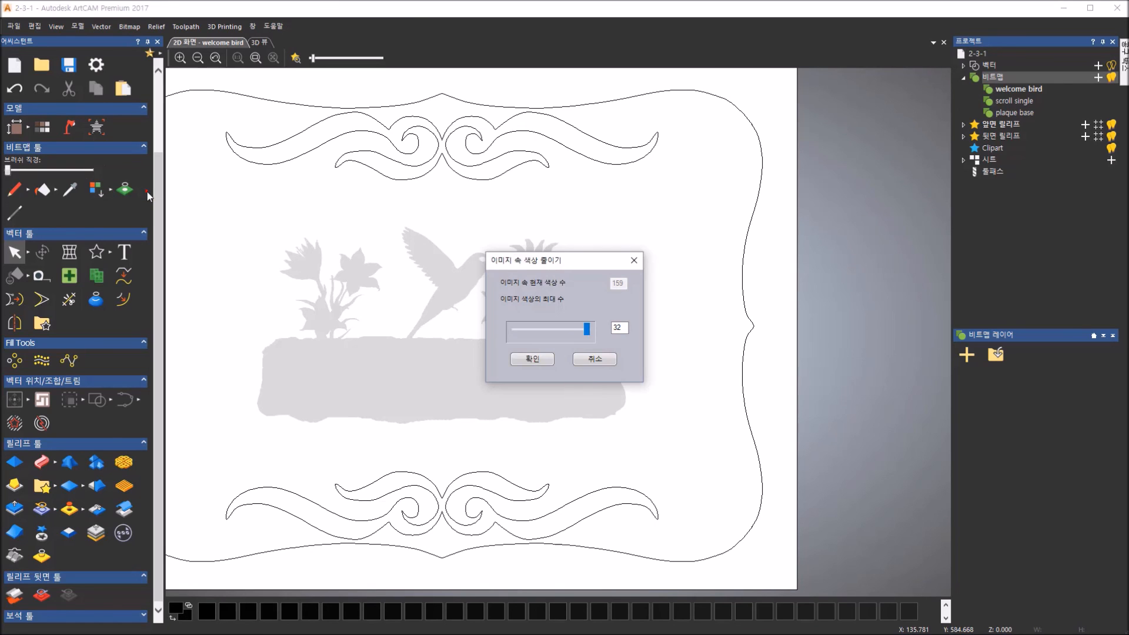
drag(585, 327, 512, 327)
click(520, 361)
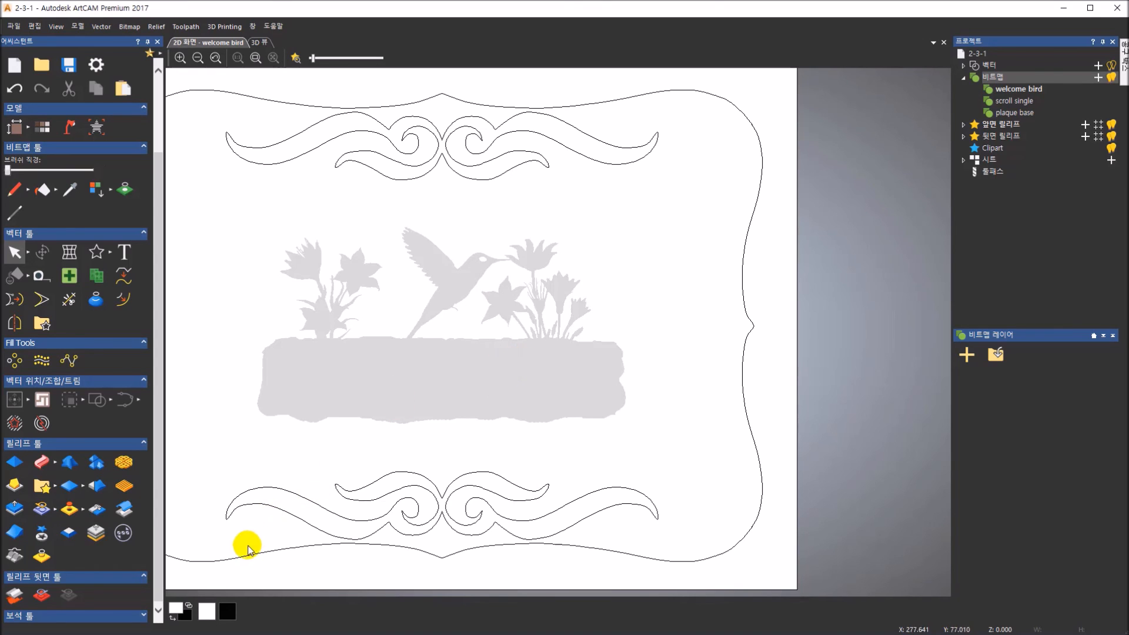
Trace the bird image into boundary vectors with Bitmap to Vector, using black as the primary colour
click(227, 612)
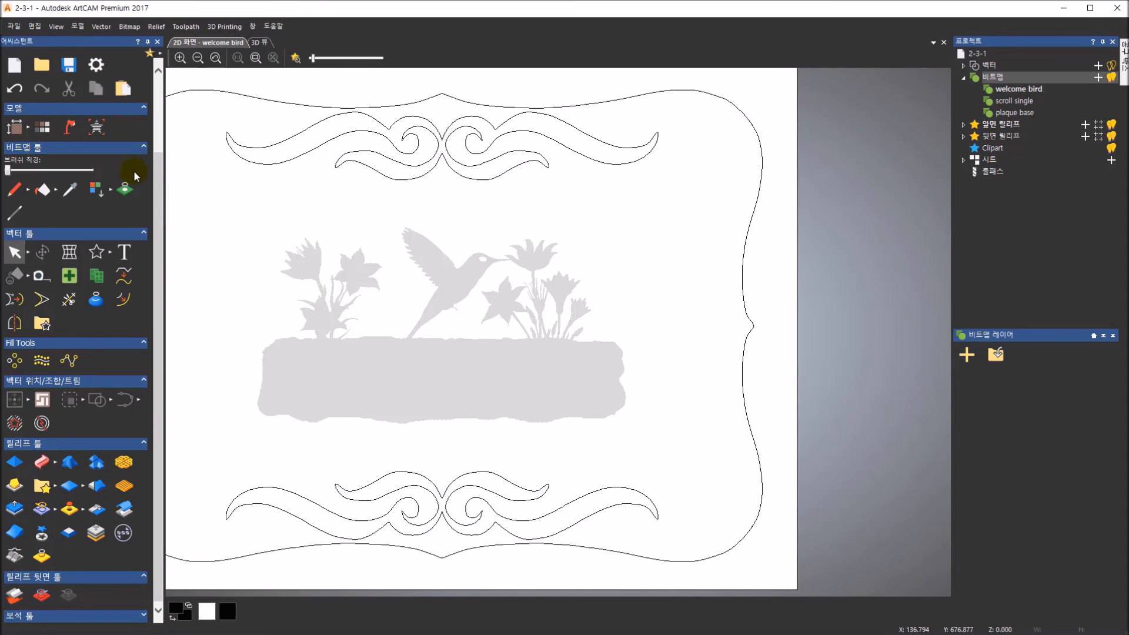
click(125, 189)
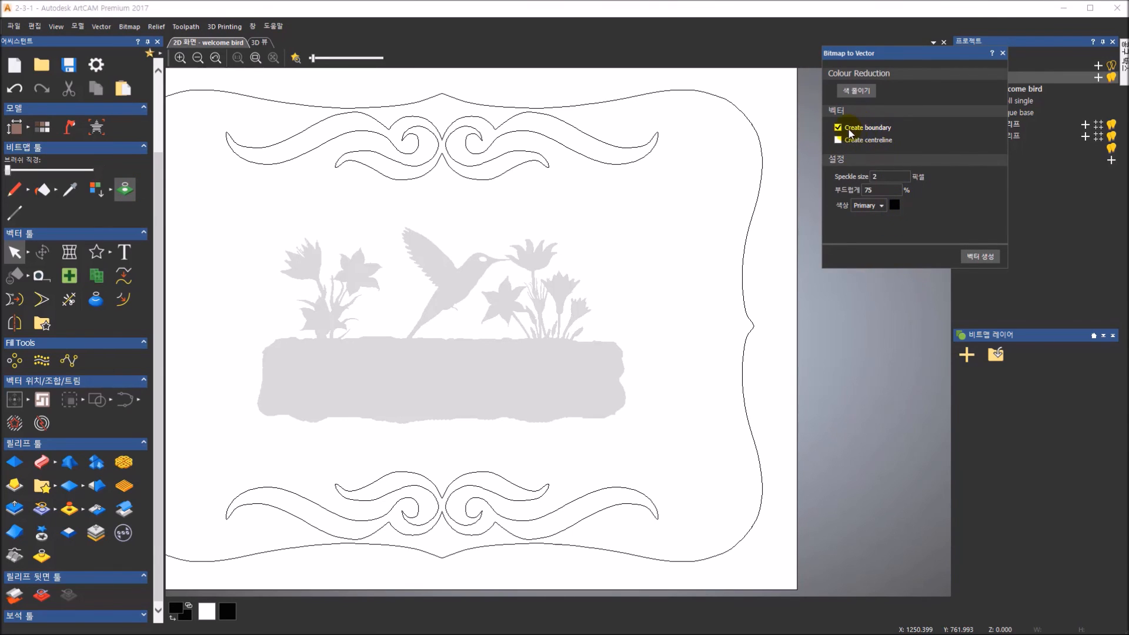
click(983, 257)
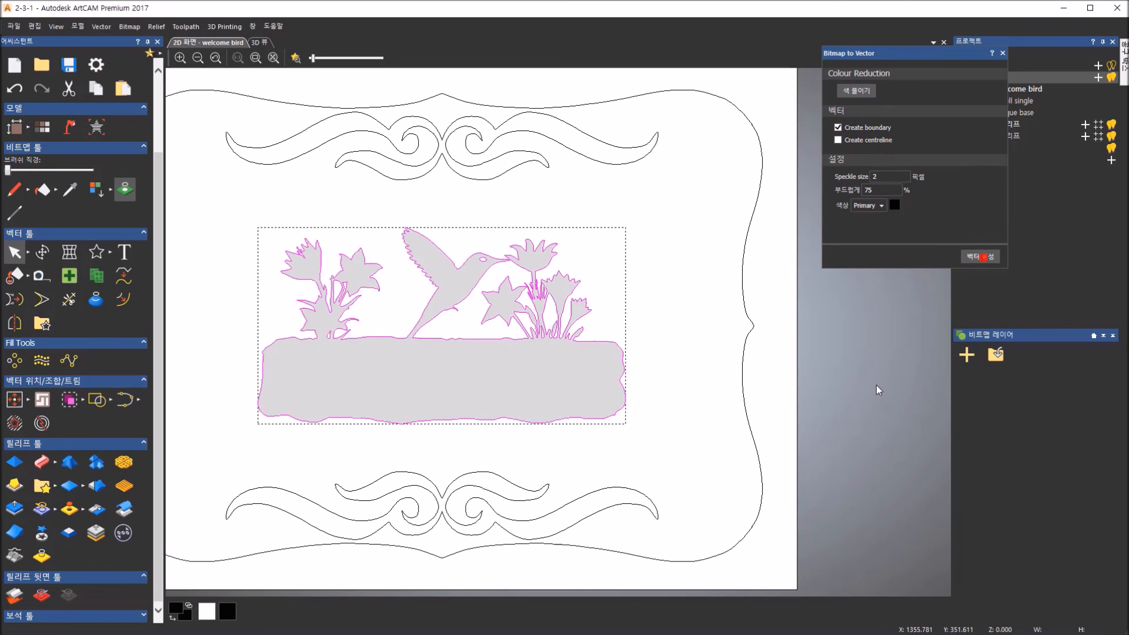
click(1004, 54)
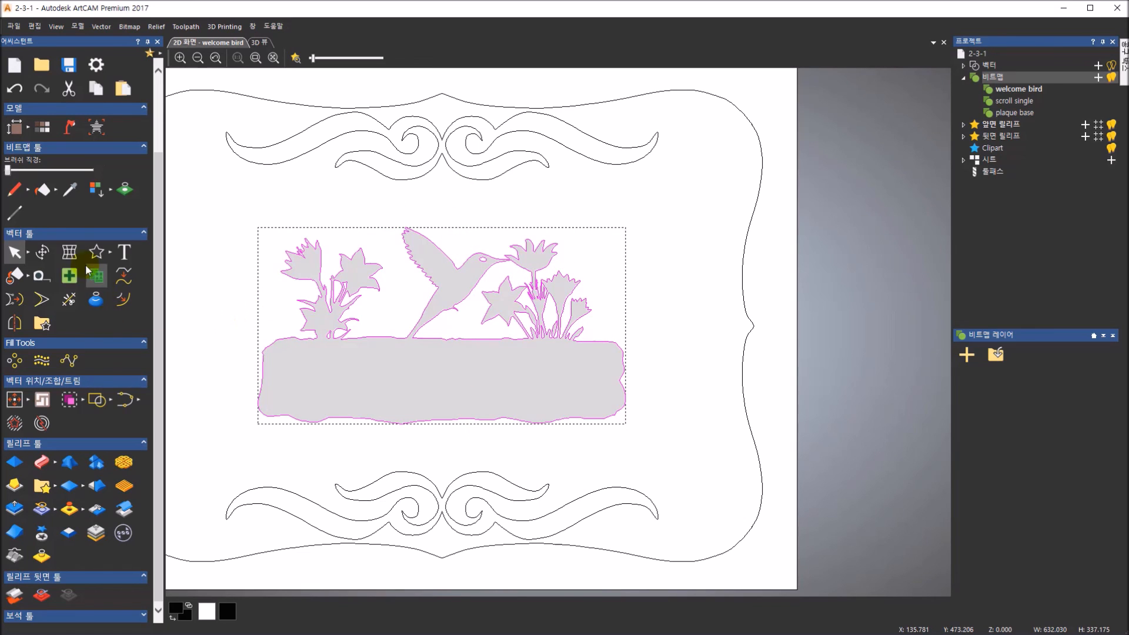
Stretch the traced bird vectors to 120% width with height at 100% and the aspect ratio unlocked, and deselect them
click(40, 260)
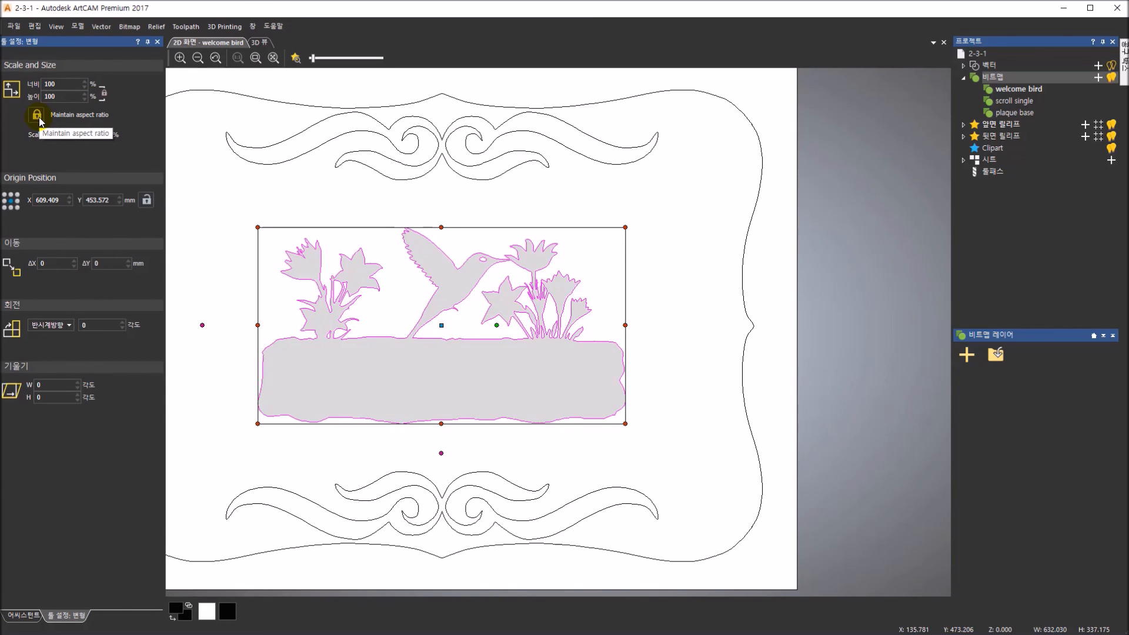
click(38, 117)
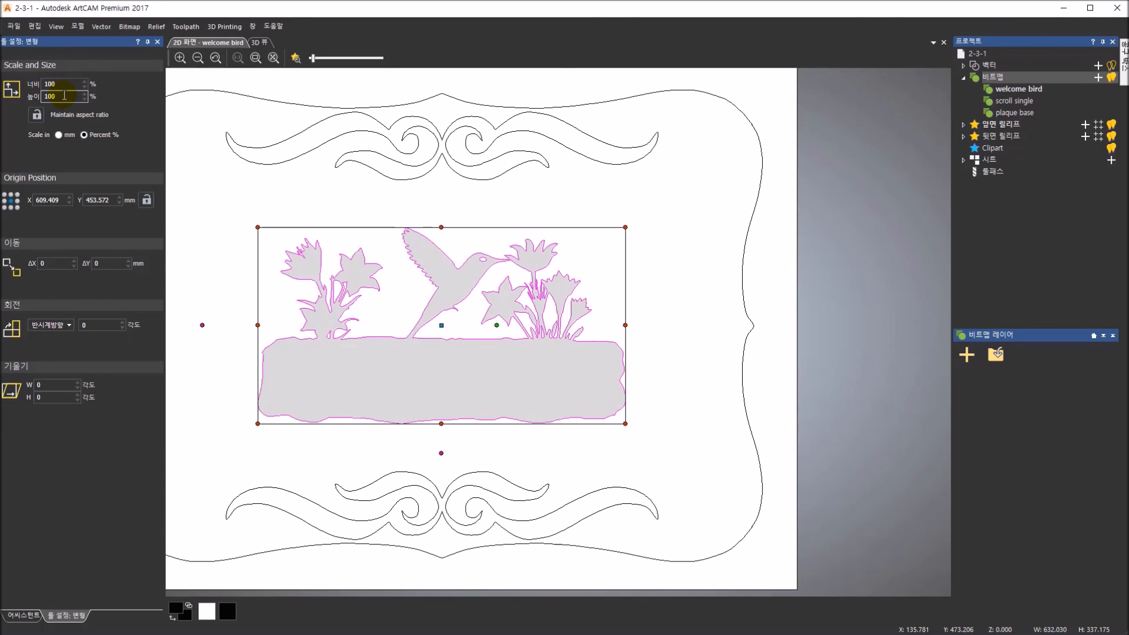
click(46, 84)
double_click(46, 85)
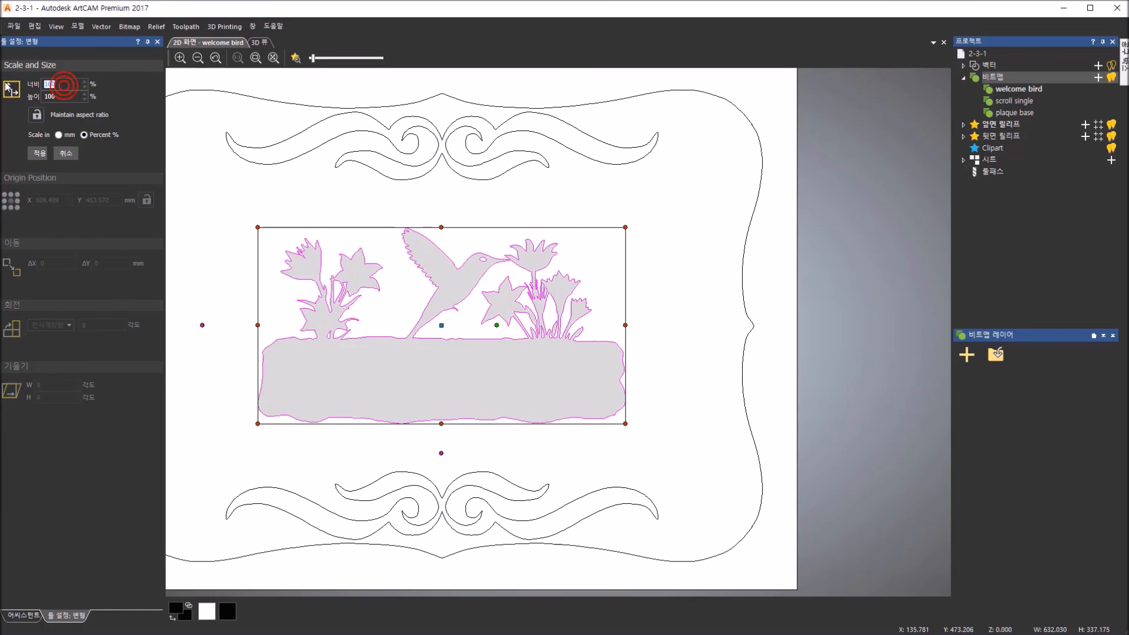
text(20)
click(73, 95)
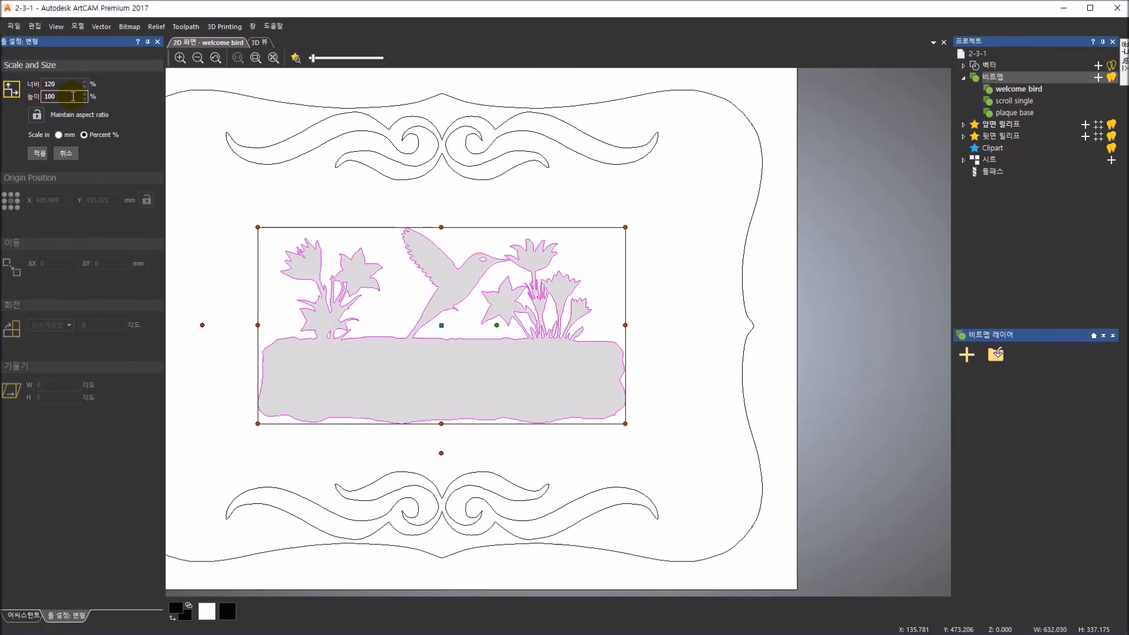
click(40, 154)
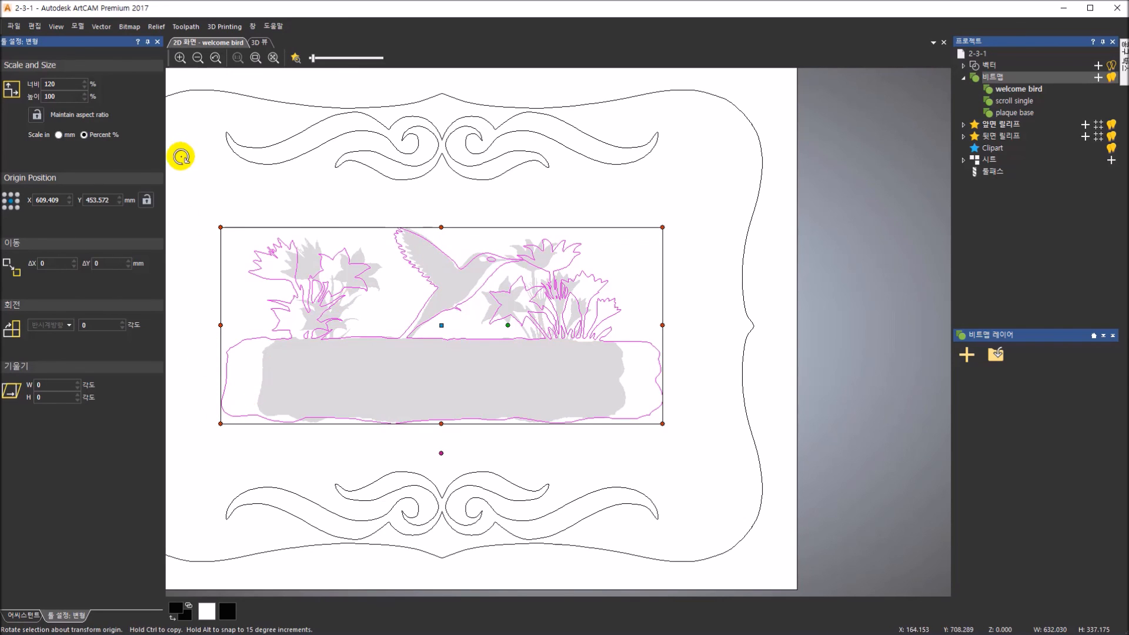
click(158, 42)
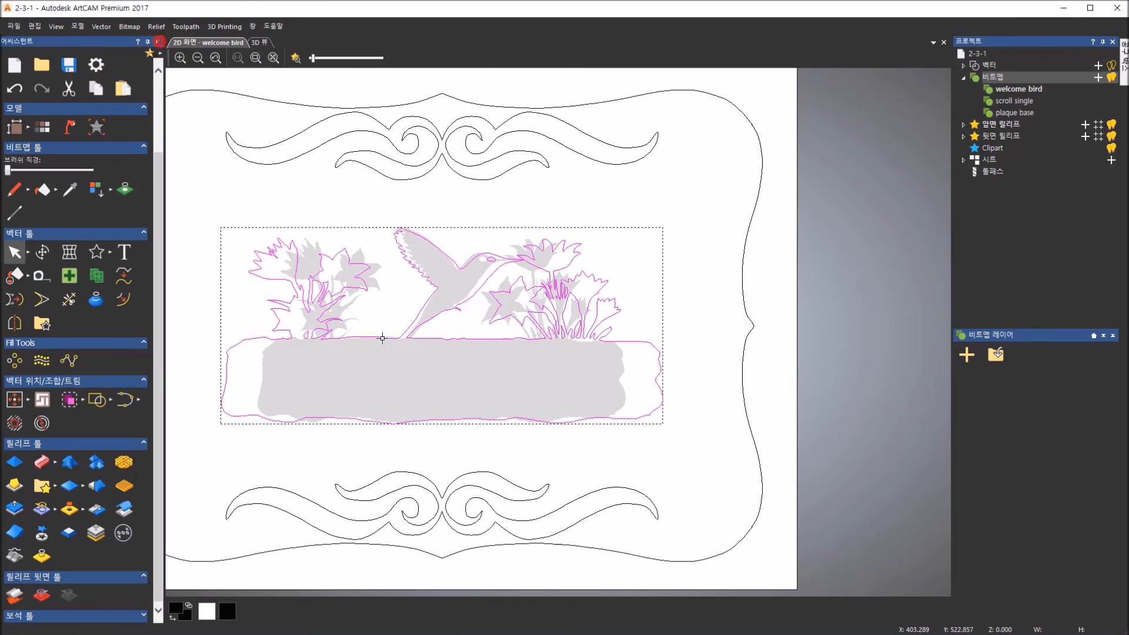
click(581, 478)
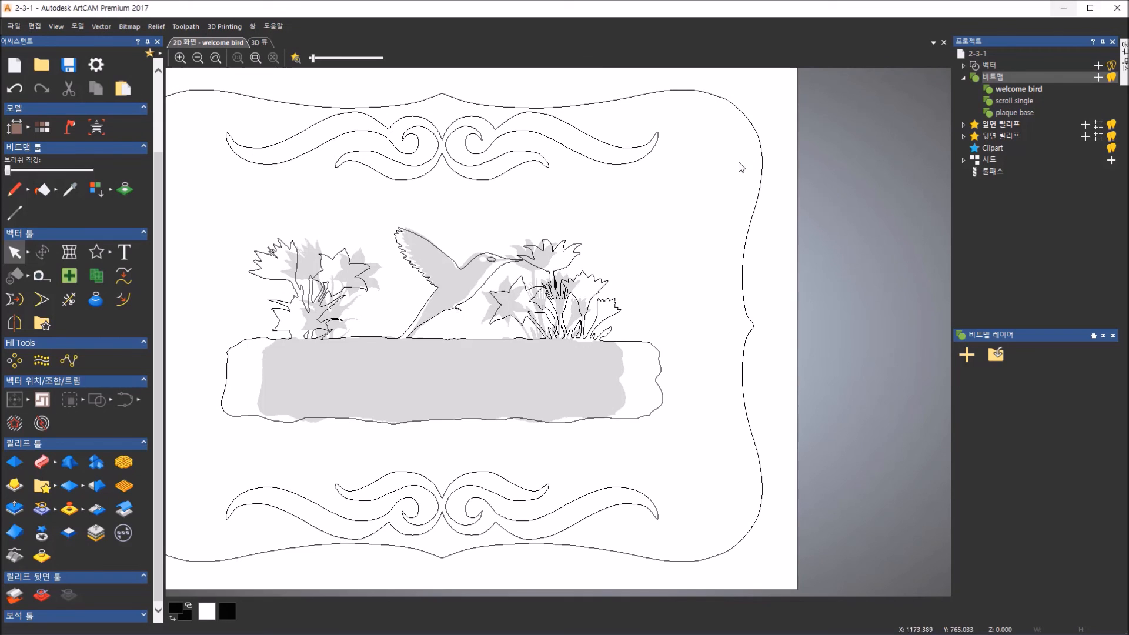
Start a text on the banner below the hummingbird in Showcard Gothic, 90 mm high, with 160% character spacing
click(124, 253)
click(282, 376)
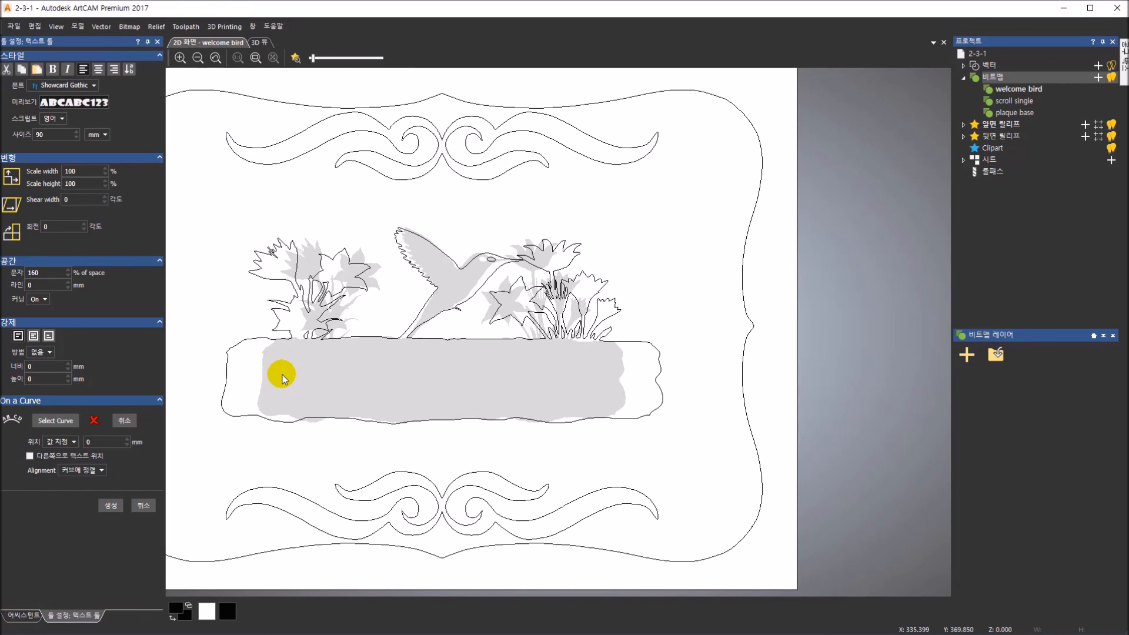
click(282, 374)
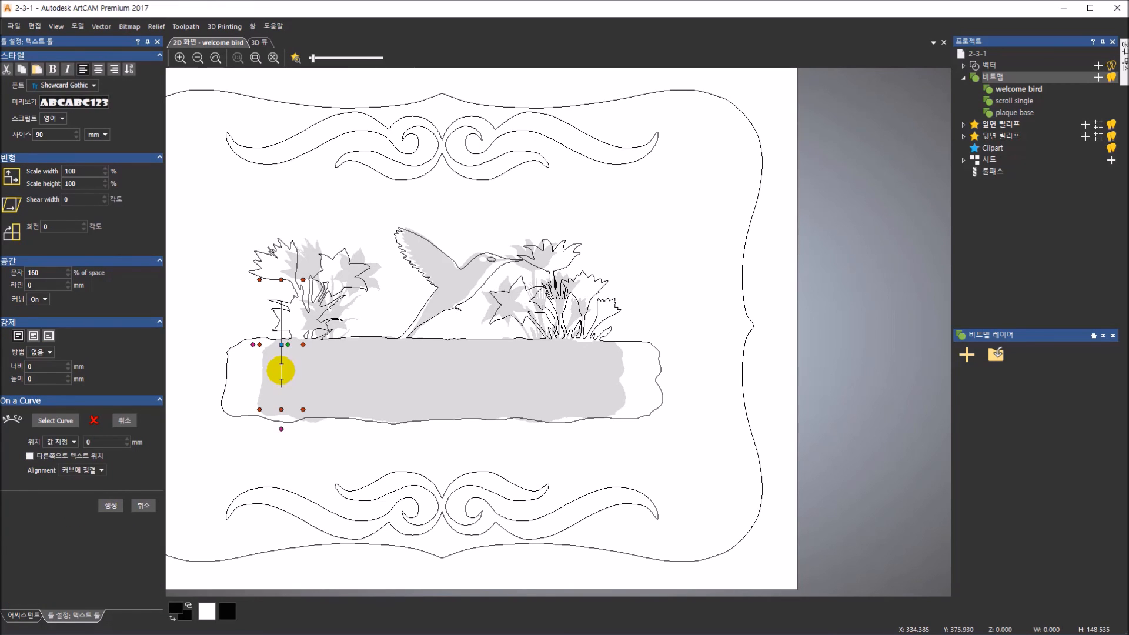
click(93, 86)
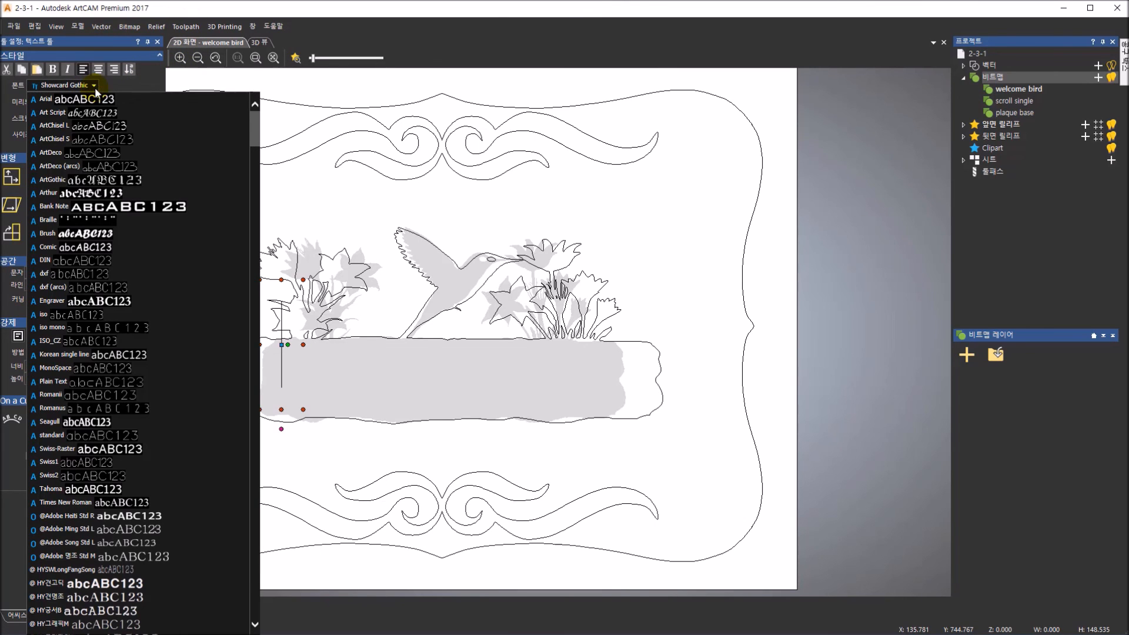
drag(257, 134, 265, 477)
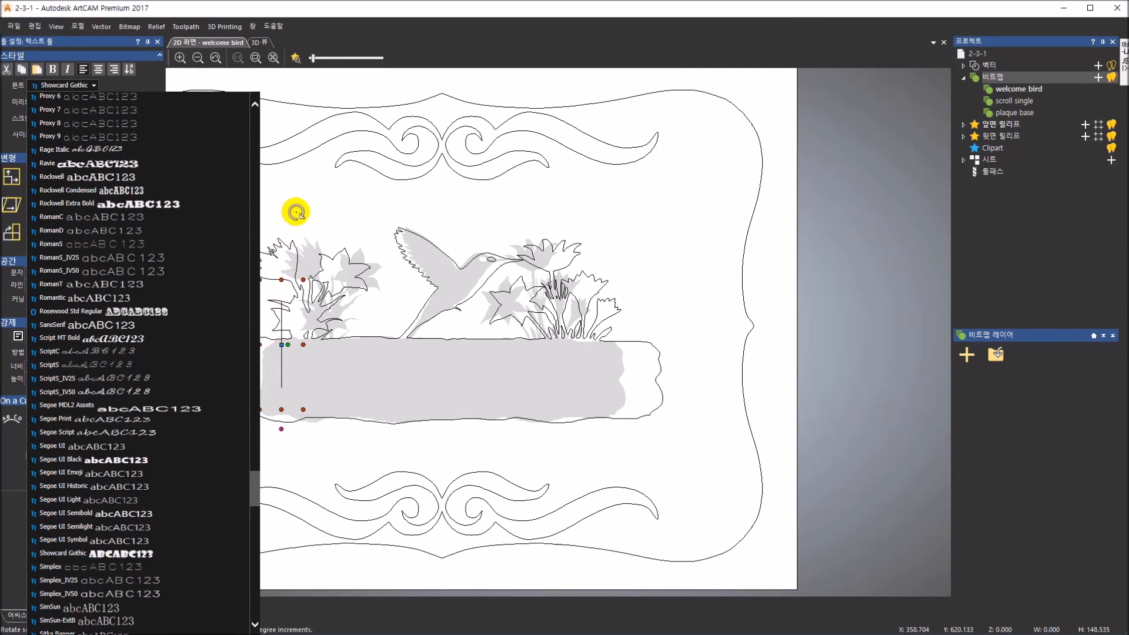
click(313, 6)
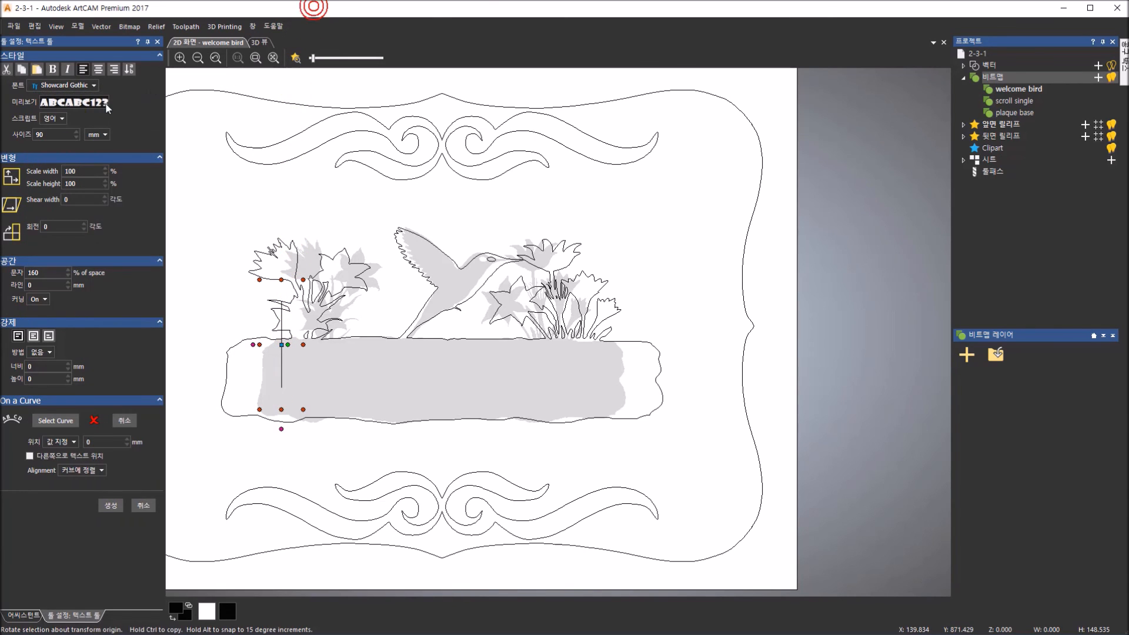
click(55, 273)
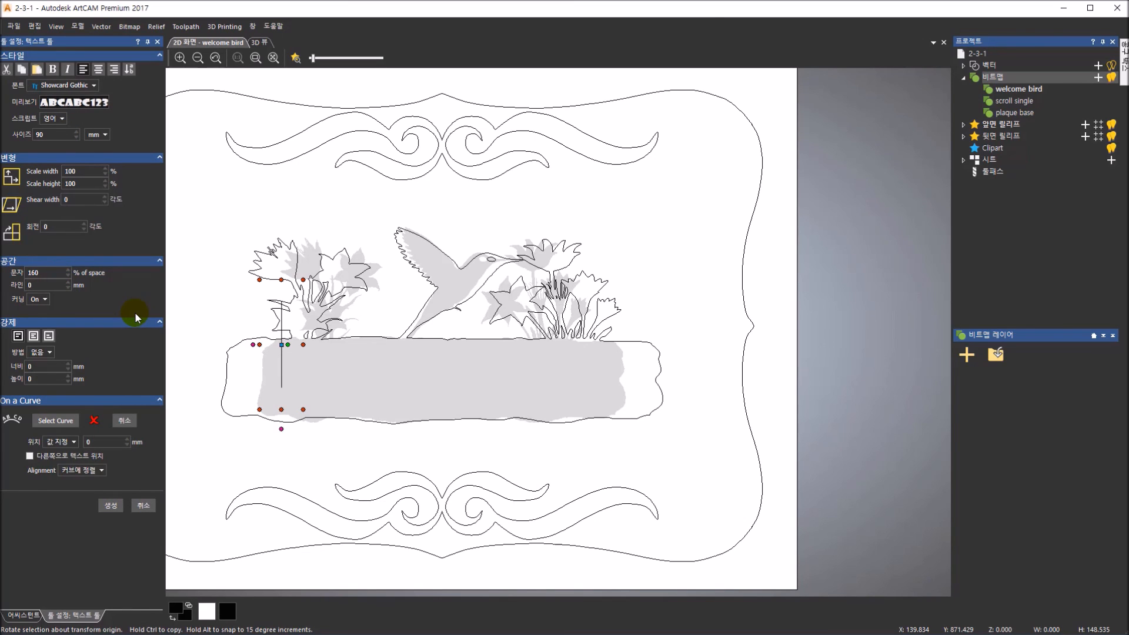
Shift the text start point to the middle height of the banner near its left end and enter WELCOME
text(ㅈ)
key(BackSpace)
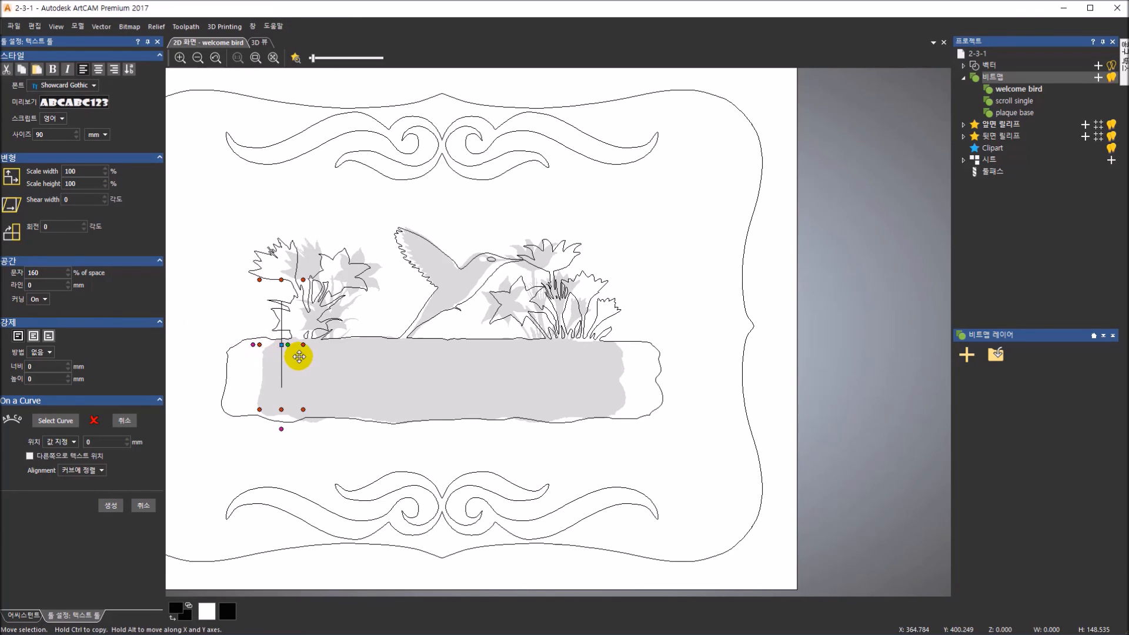
drag(285, 347, 264, 377)
click(264, 378)
text(W)
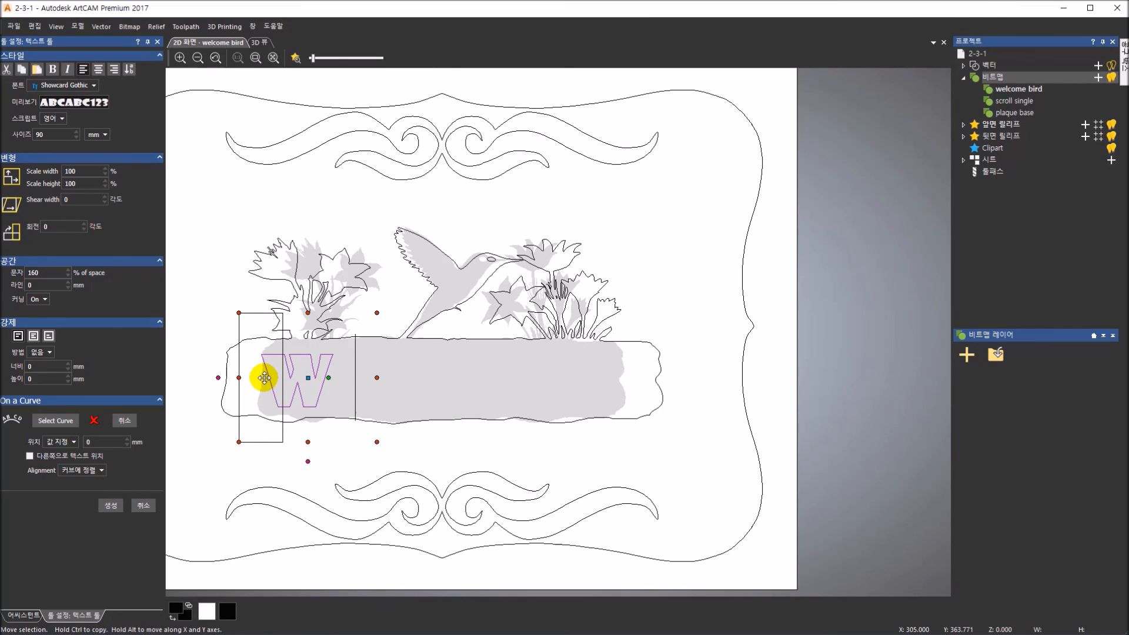
text(ELCOME)
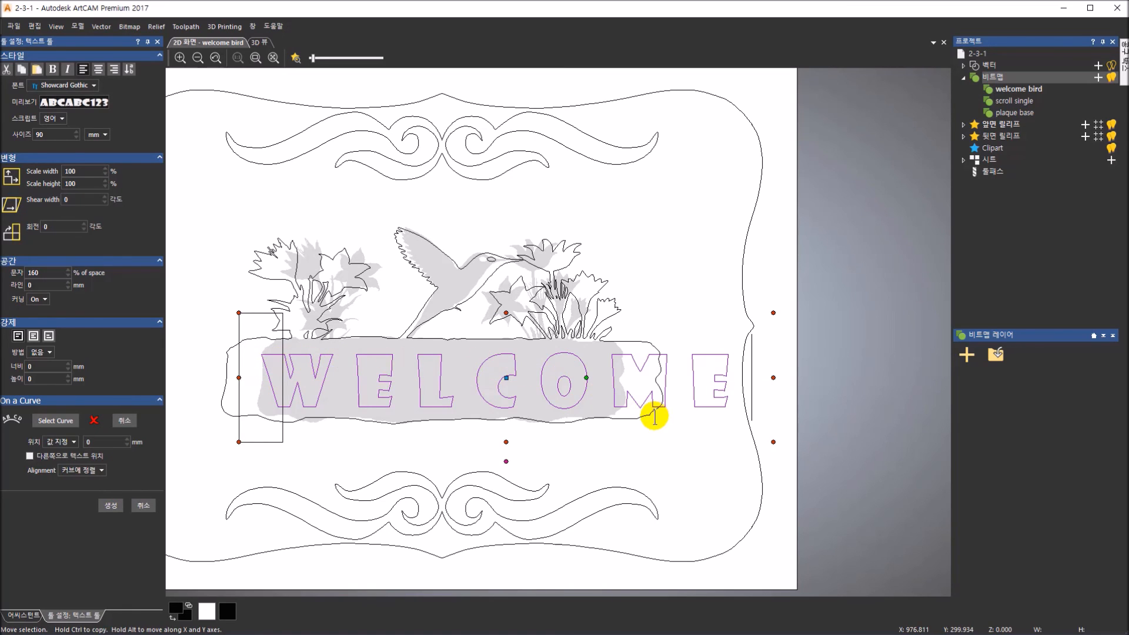
Create the WELCOME text vectors, centre them horizontally over the banner and deselect them
click(110, 507)
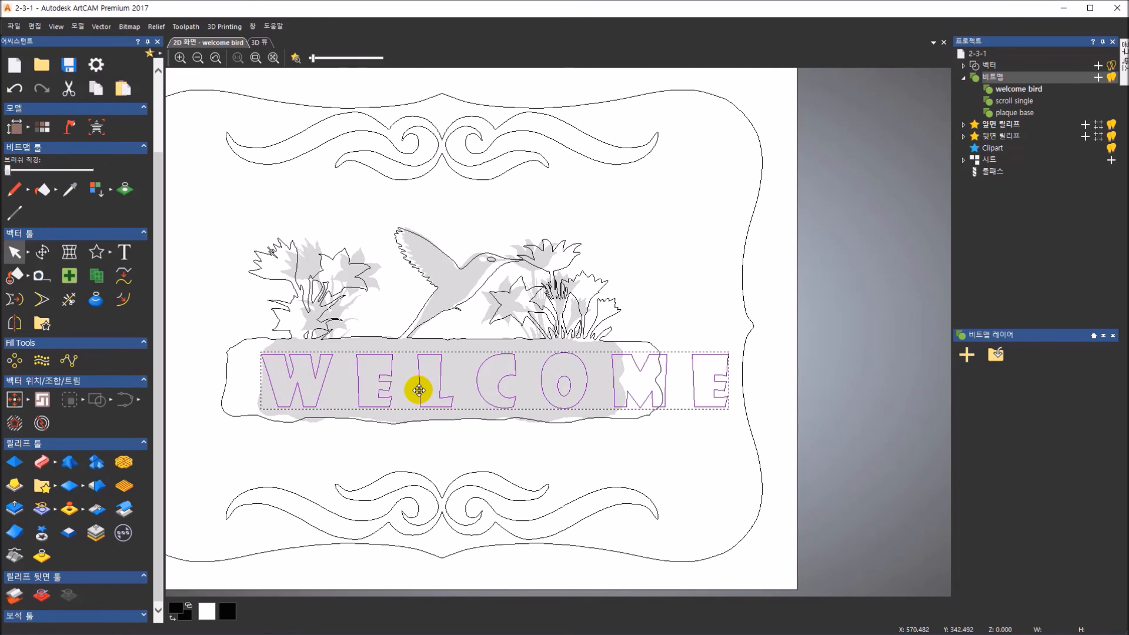
drag(418, 390, 368, 389)
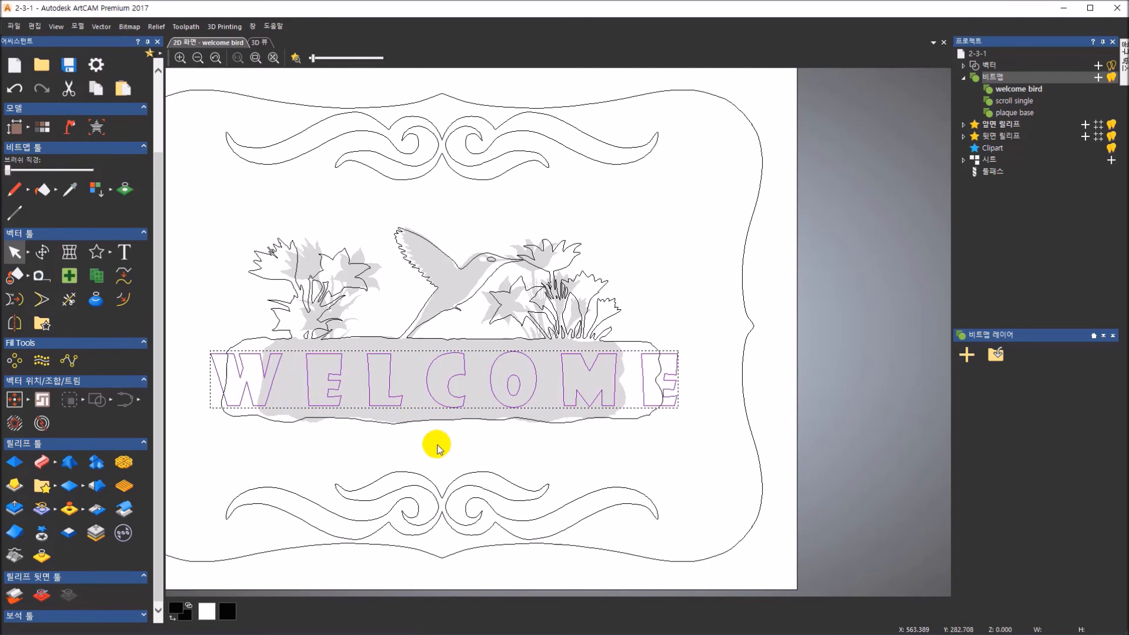
click(637, 454)
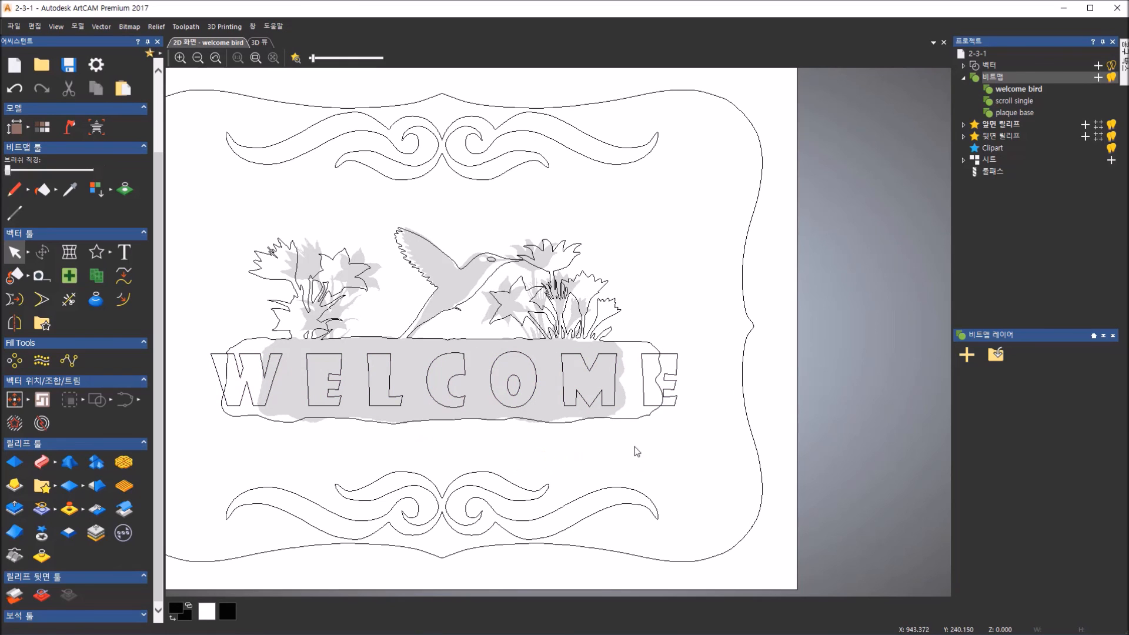
Select all the bird, flower and banner vectors without the WELCOME text, stretch them to 120% width at 100% height, and deselect them
click(613, 420)
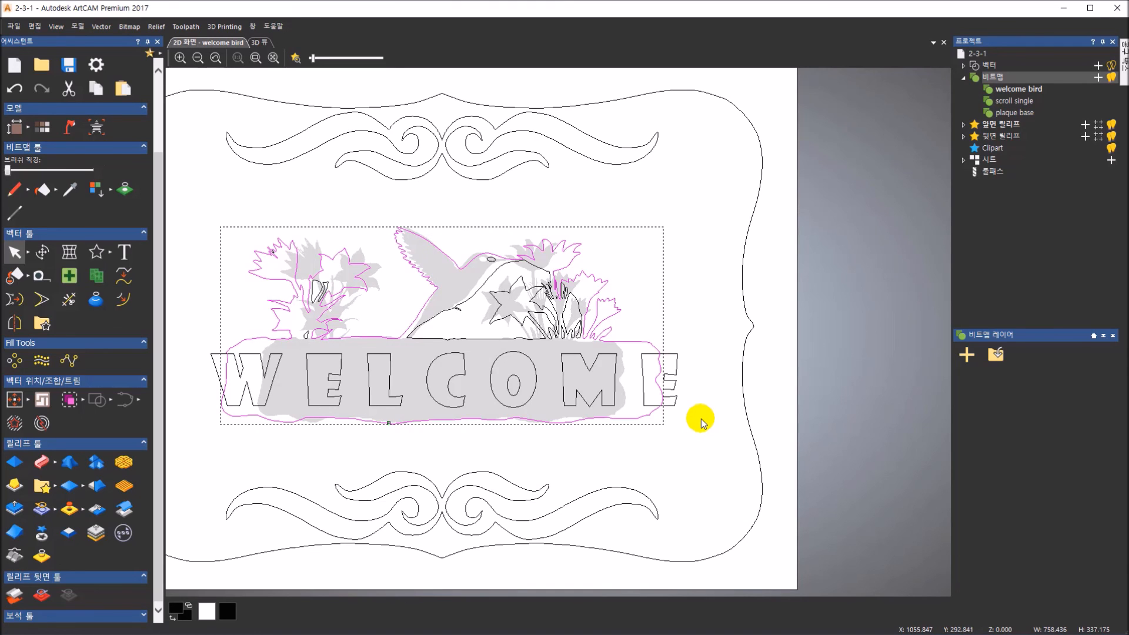
drag(713, 434, 203, 222)
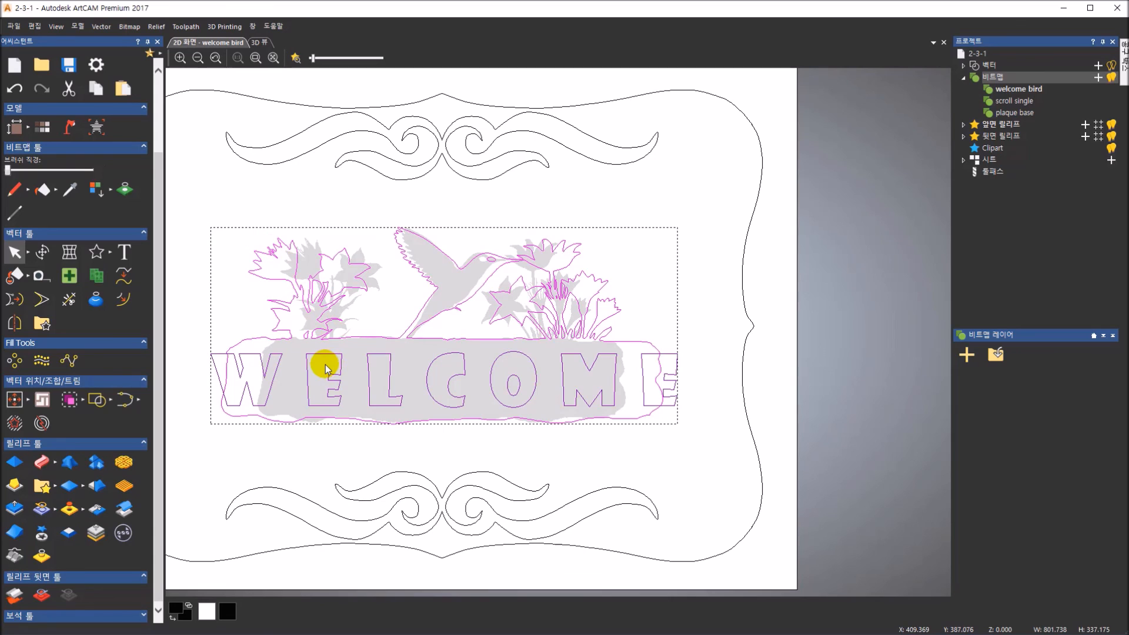
shift+click(276, 370)
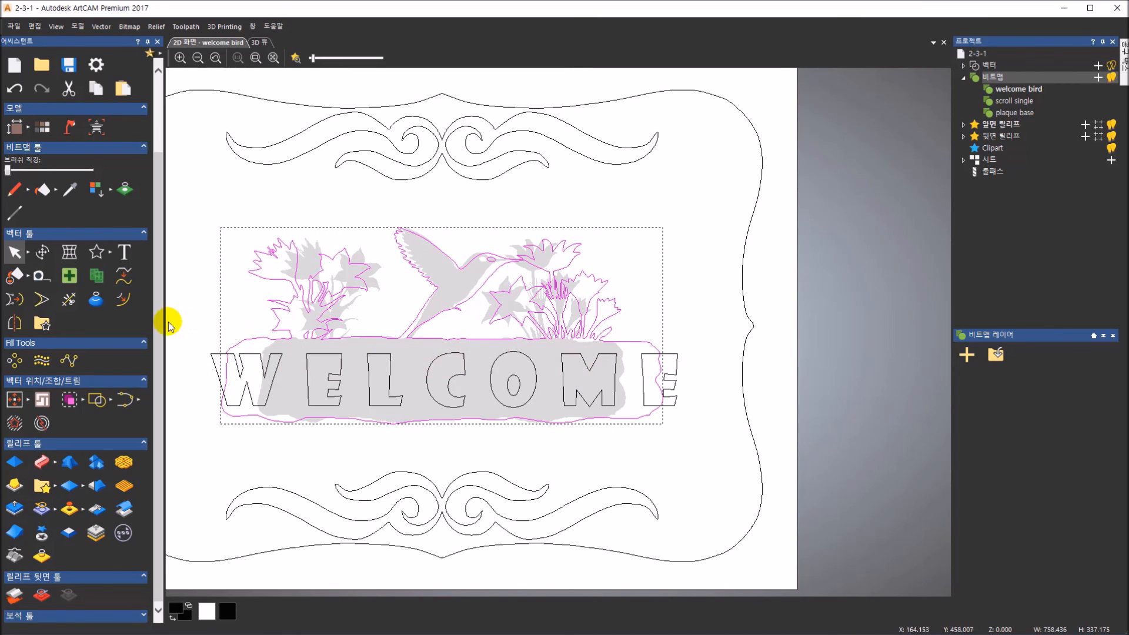
click(51, 259)
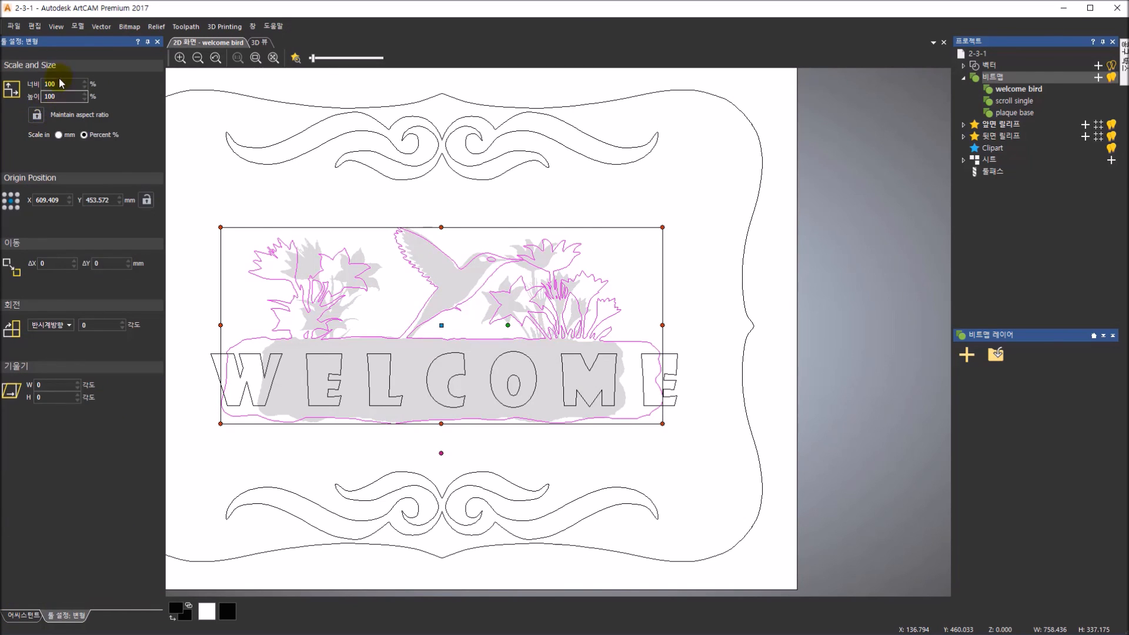
double_click(60, 83)
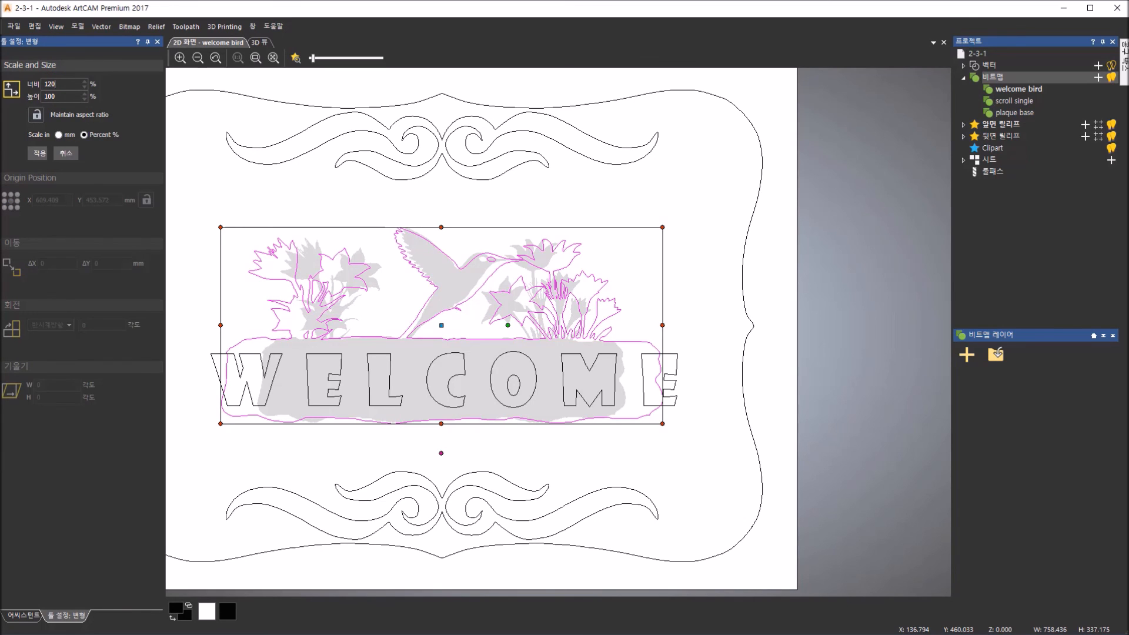
click(40, 153)
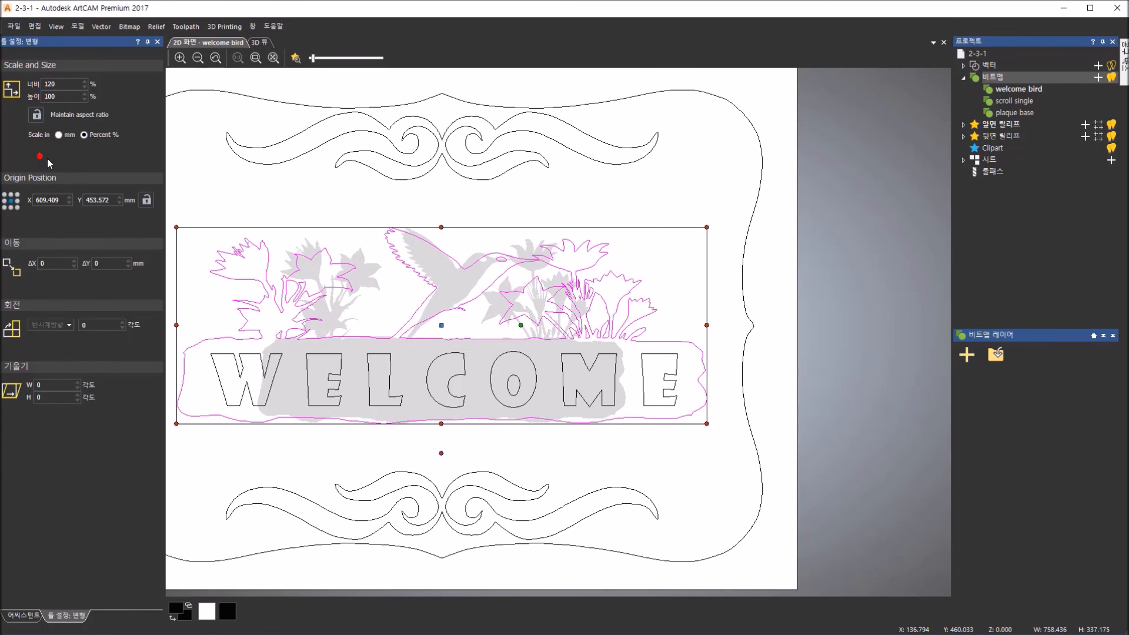
click(158, 41)
click(185, 118)
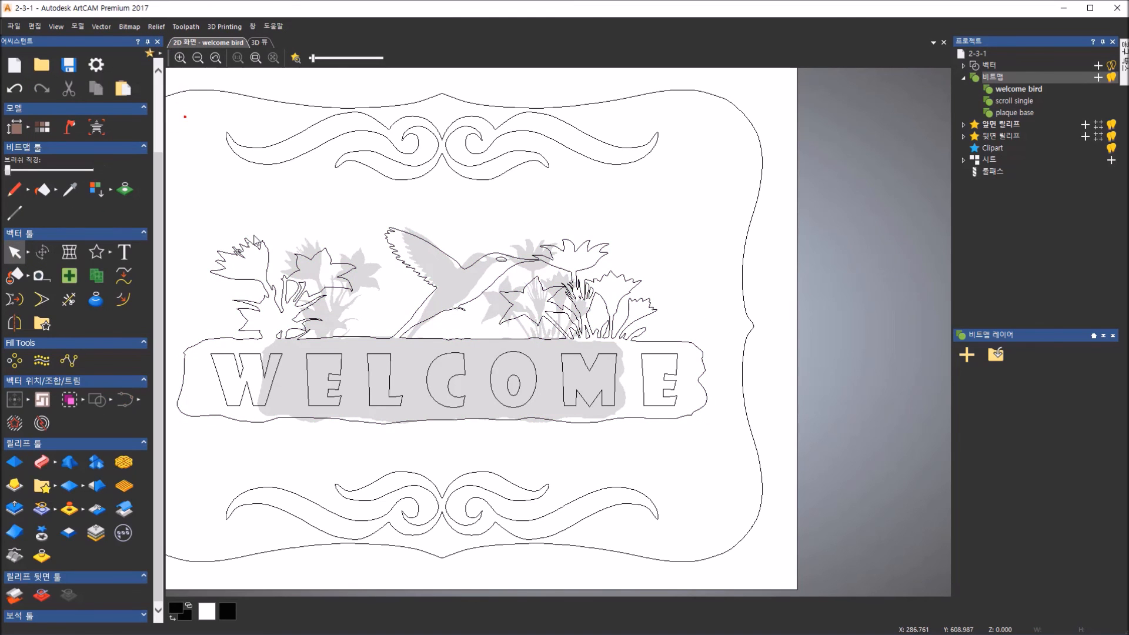
Offset the plaque outline outwards by 20 mm with rounded corners, keeping the original vector, and clear the selection
scroll(253, 235, down, 1)
drag(313, 58, 309, 58)
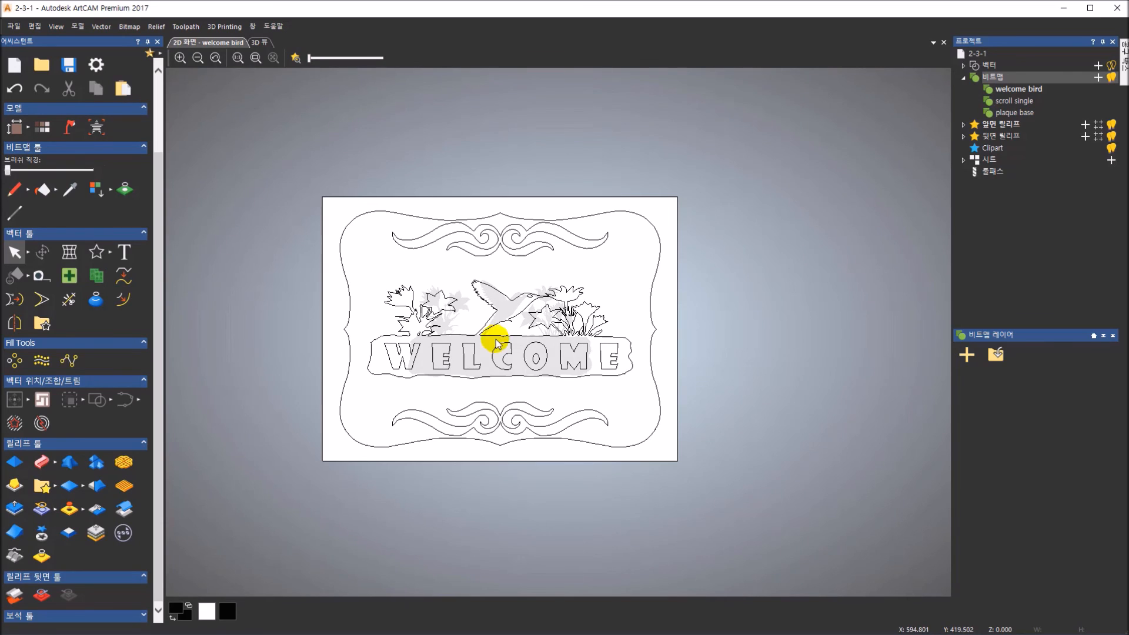
scroll(494, 335, up, 1)
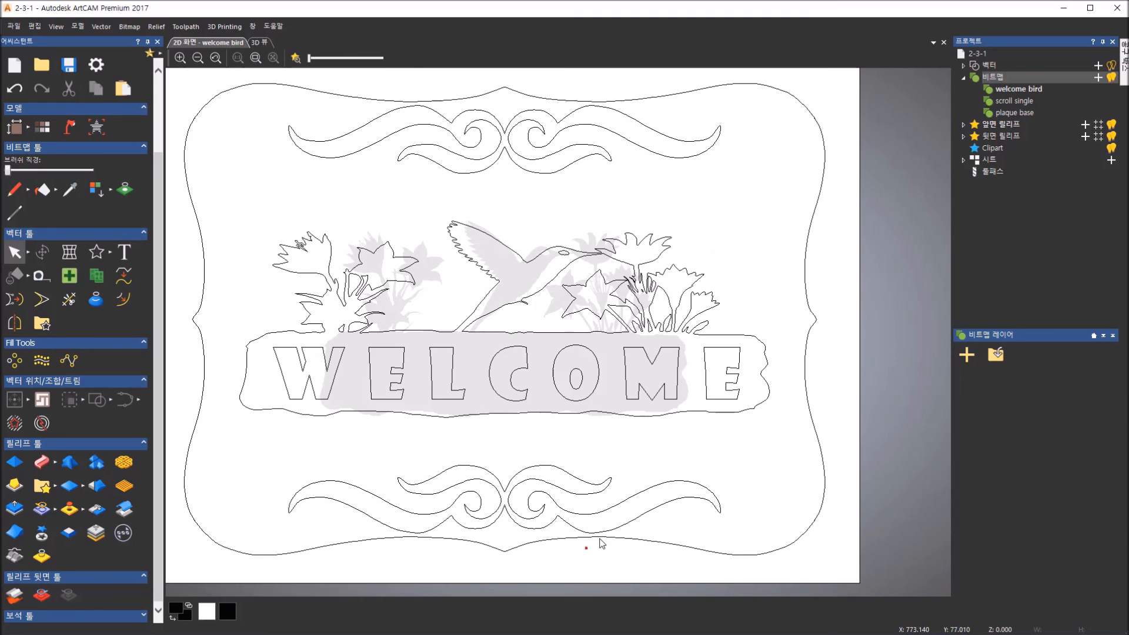
click(599, 538)
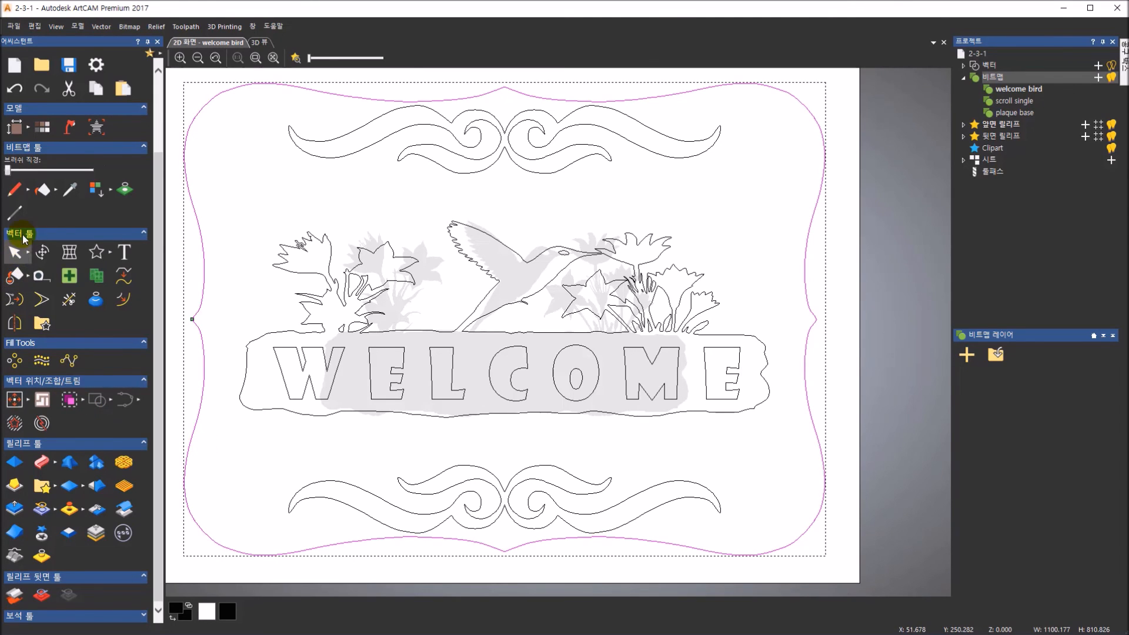
click(124, 297)
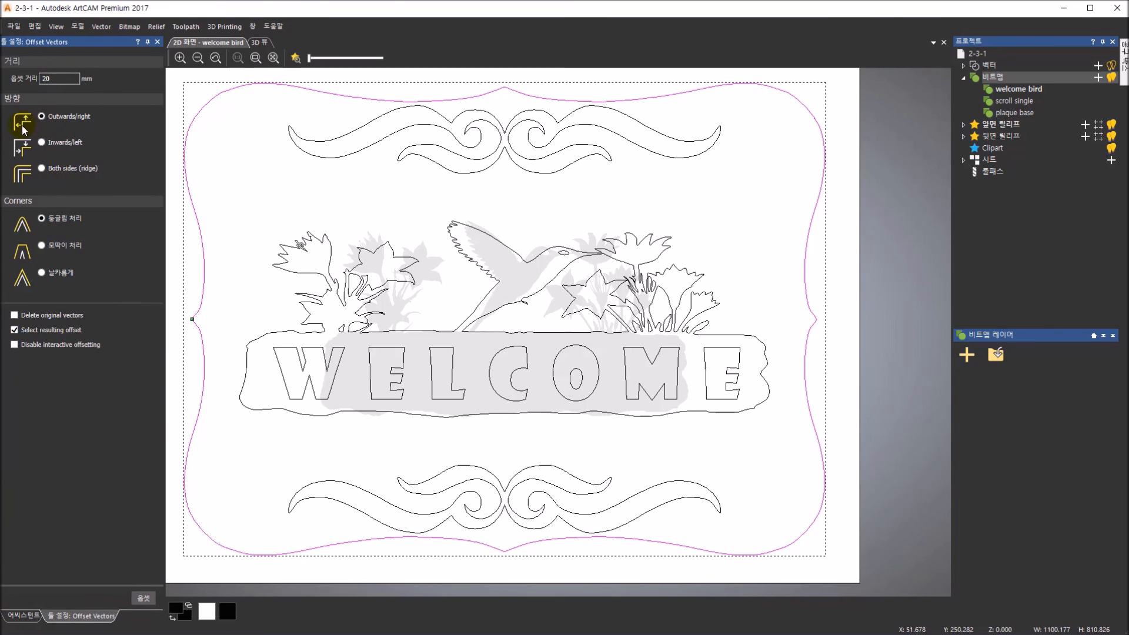
click(143, 597)
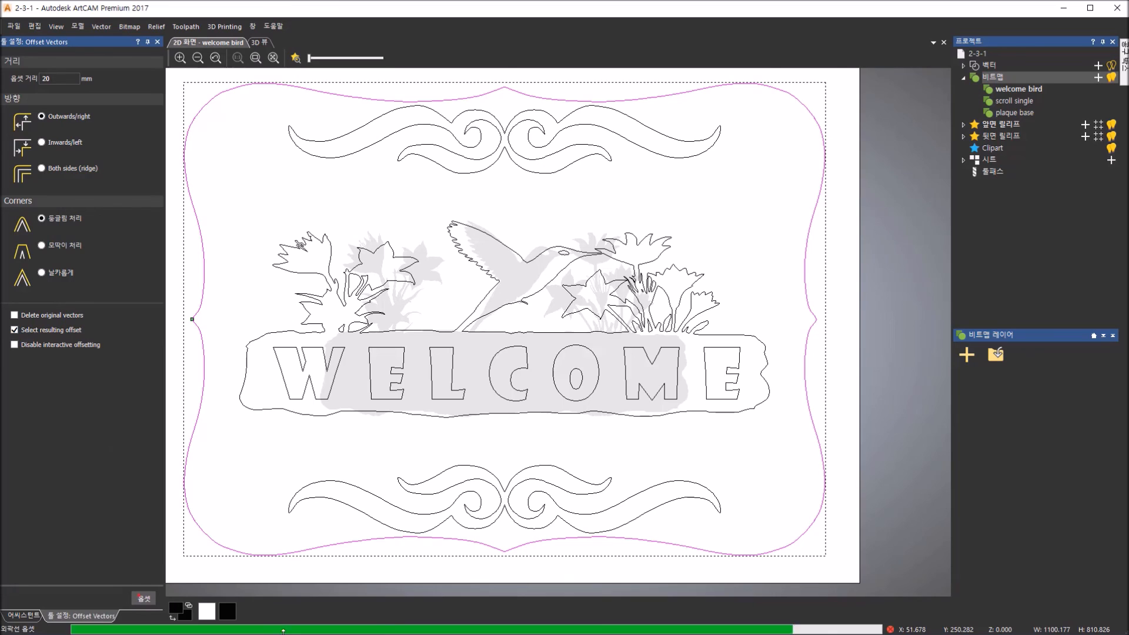
mouse_move(353, 630)
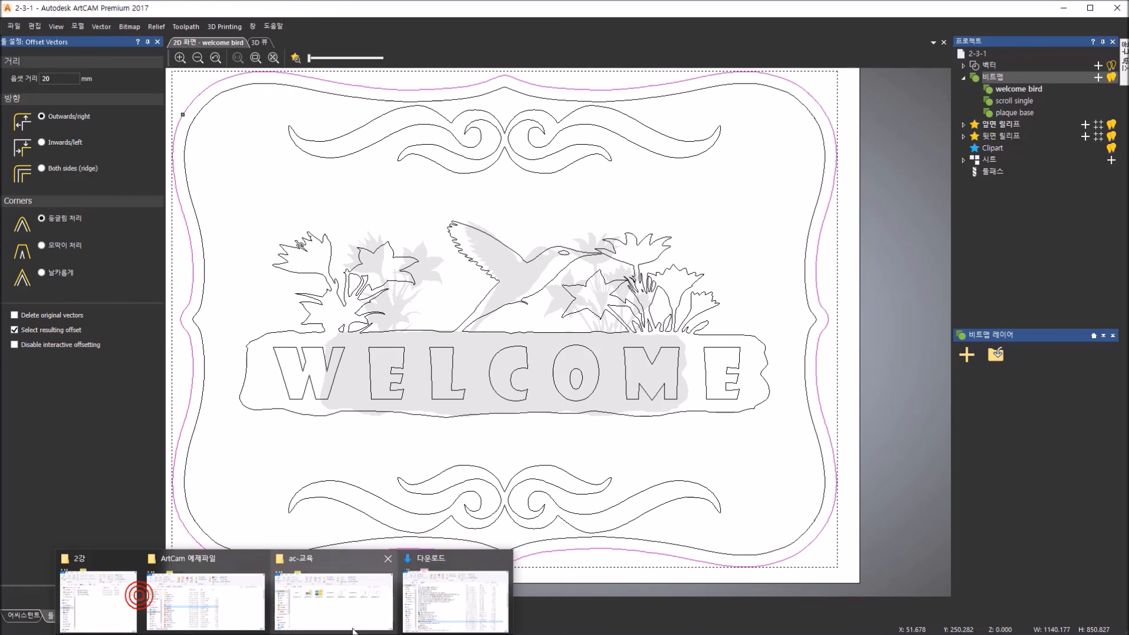
click(780, 579)
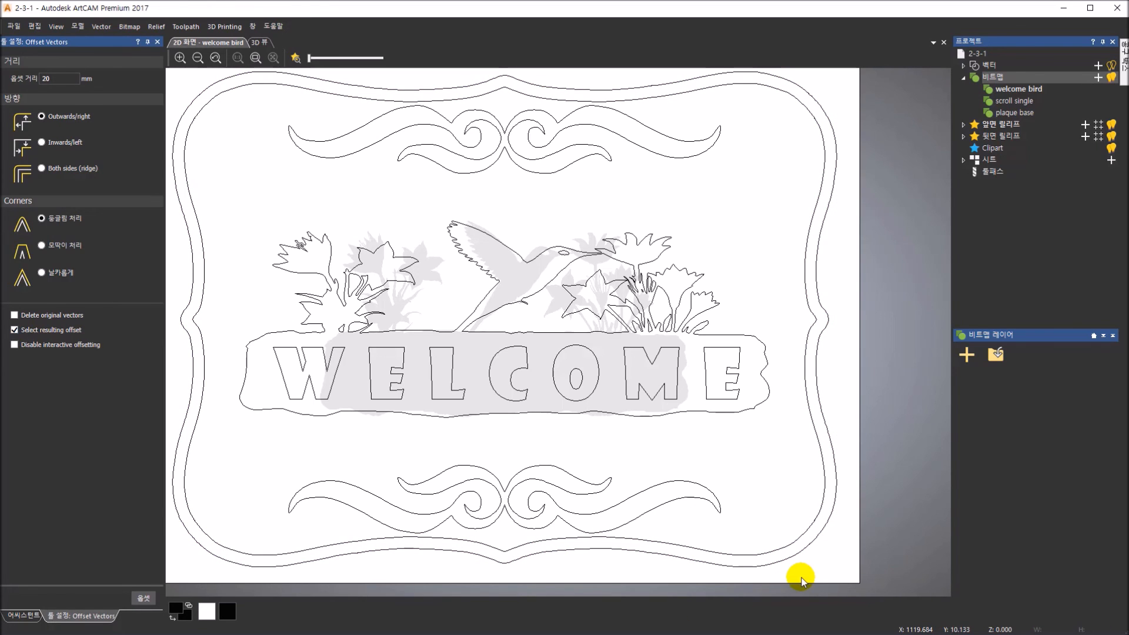